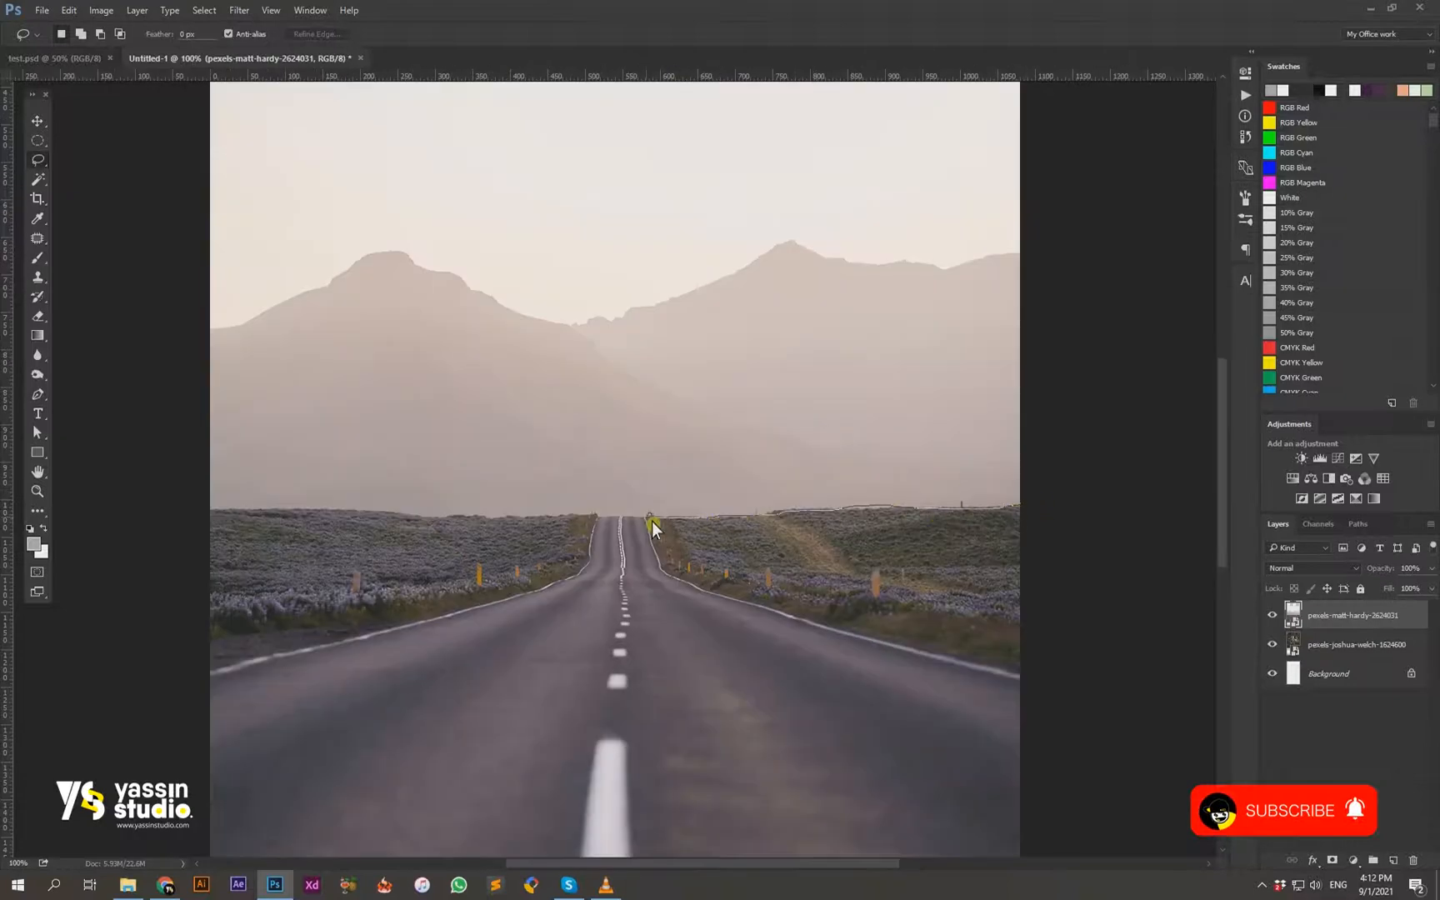
# Step: Lasso the area above the horizon in the road photo and mask out its mountains and sky
pyautogui.moveTo(578, 518); pyautogui.dragTo(305, 514)
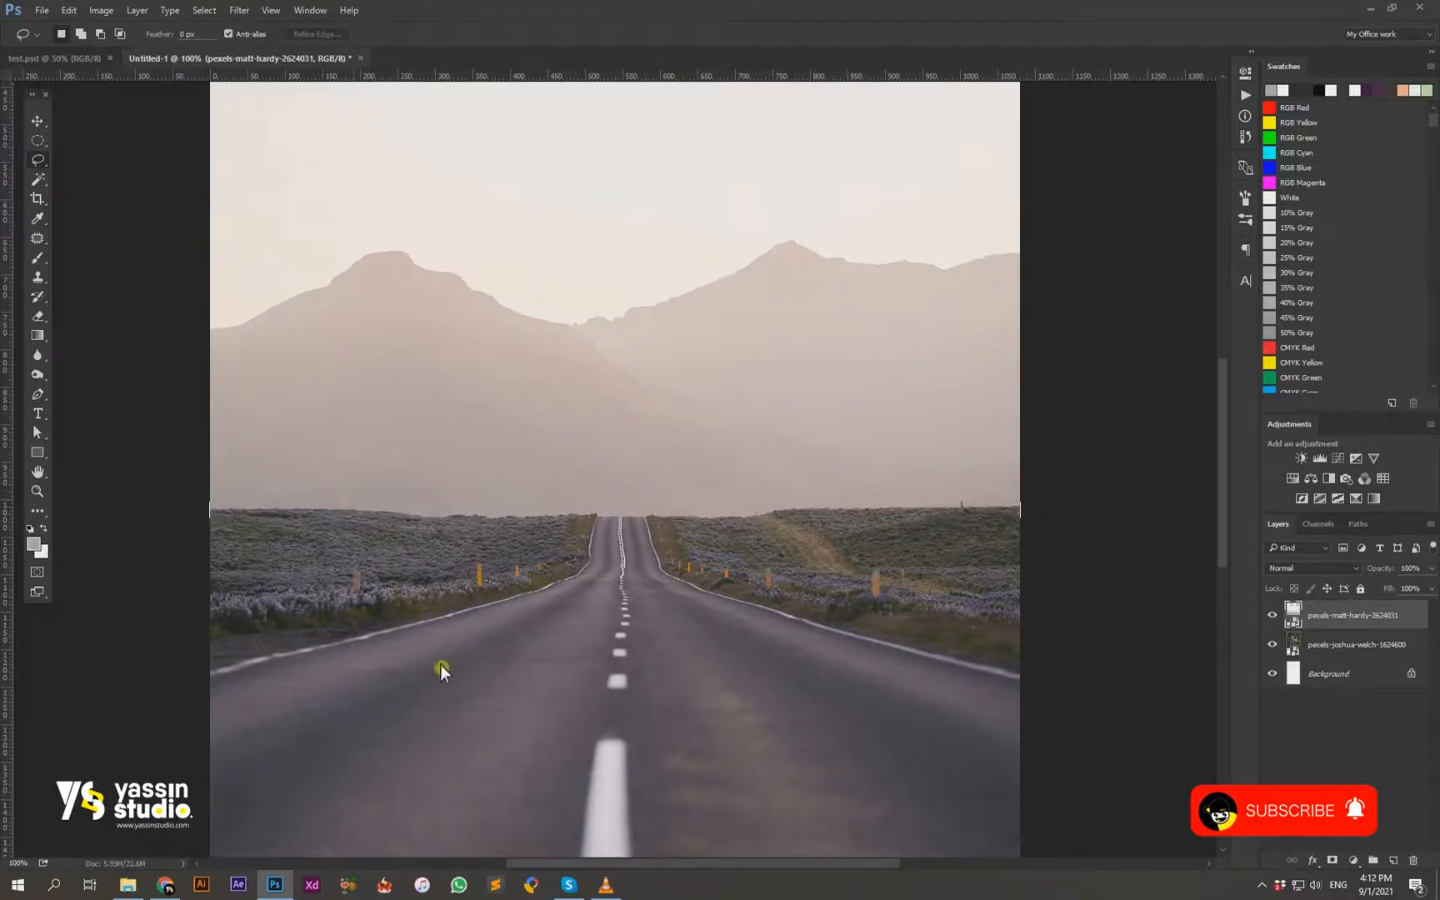
pyautogui.hotkey('ctrl', '-')
pyautogui.moveTo(345, 92); pyautogui.dragTo(958, 451)
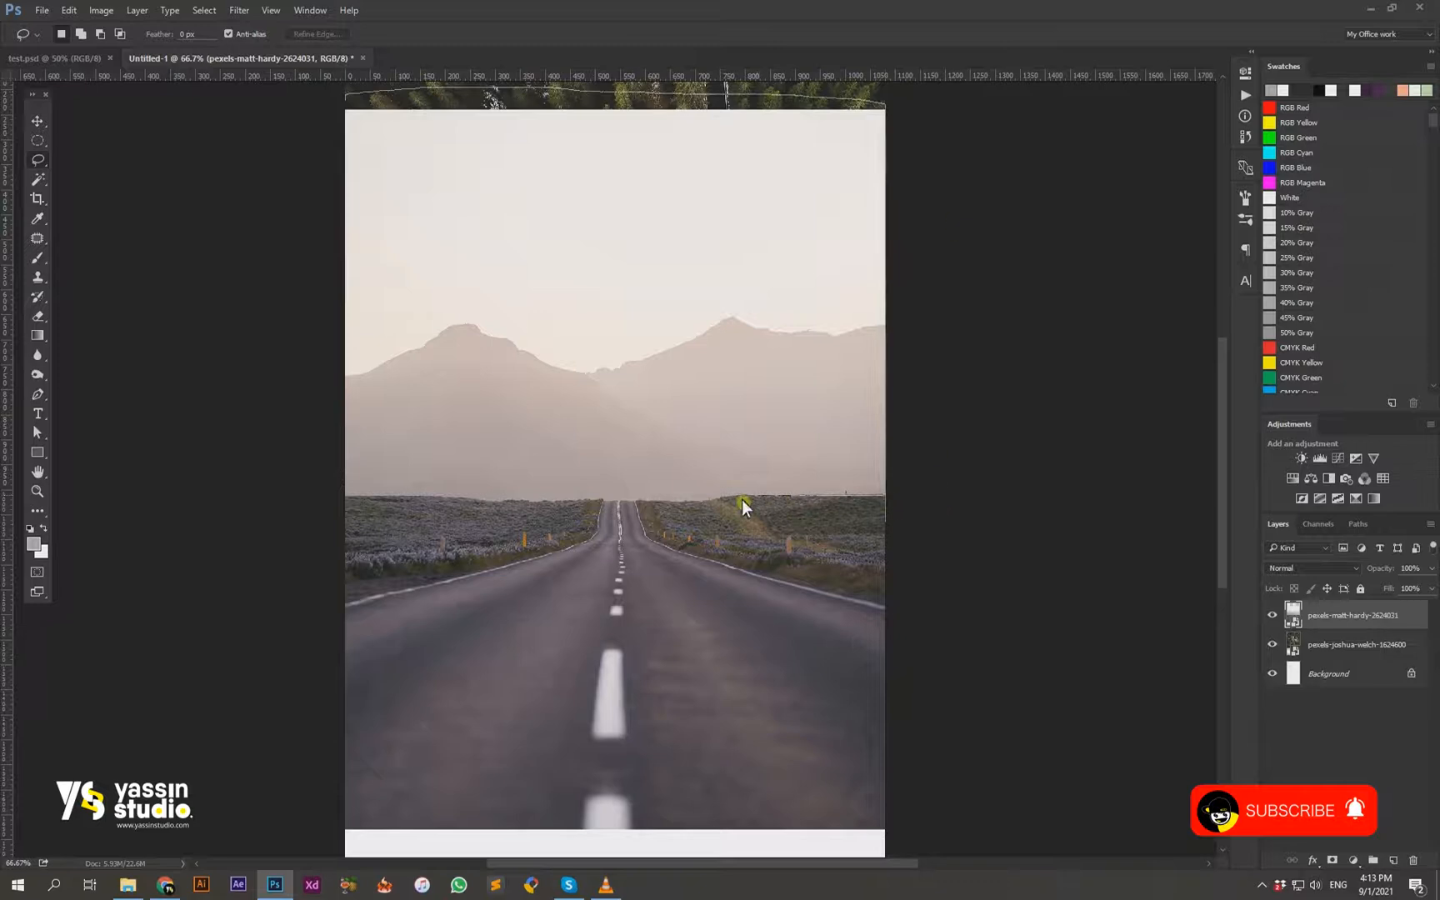
pyautogui.moveTo(344, 505); pyautogui.dragTo(345, 505)
pyautogui.click(1332, 860)
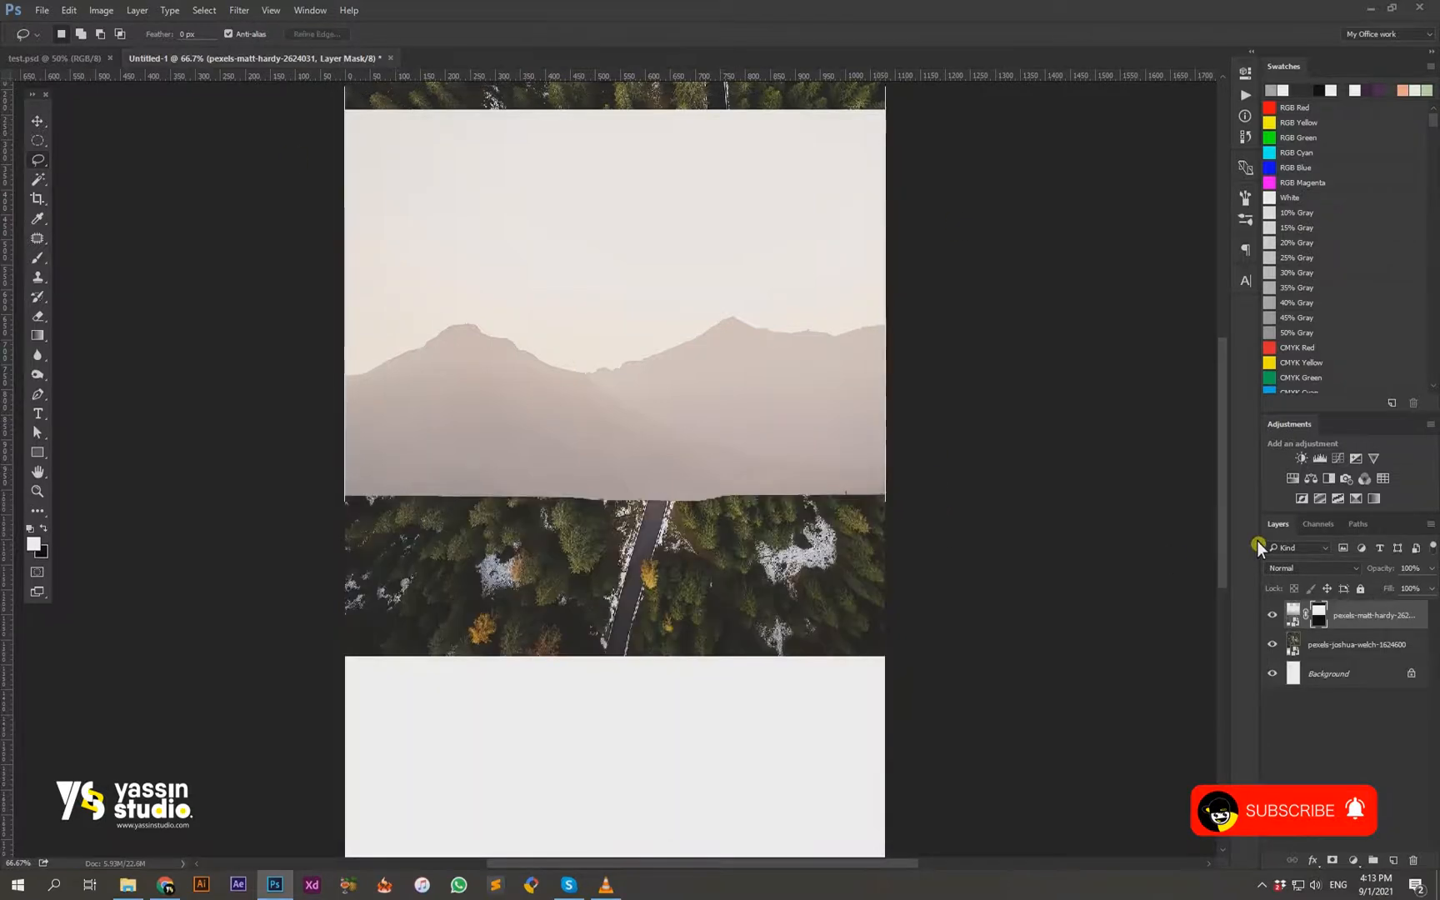
pyautogui.hotkey('ctrl', 'i')
# Step: Hide the forest photo and paint black on the road layer's mask to clean up the horizon edge
pyautogui.click(1272, 646)
pyautogui.press('b')
pyautogui.hotkey('ctrl', '+')
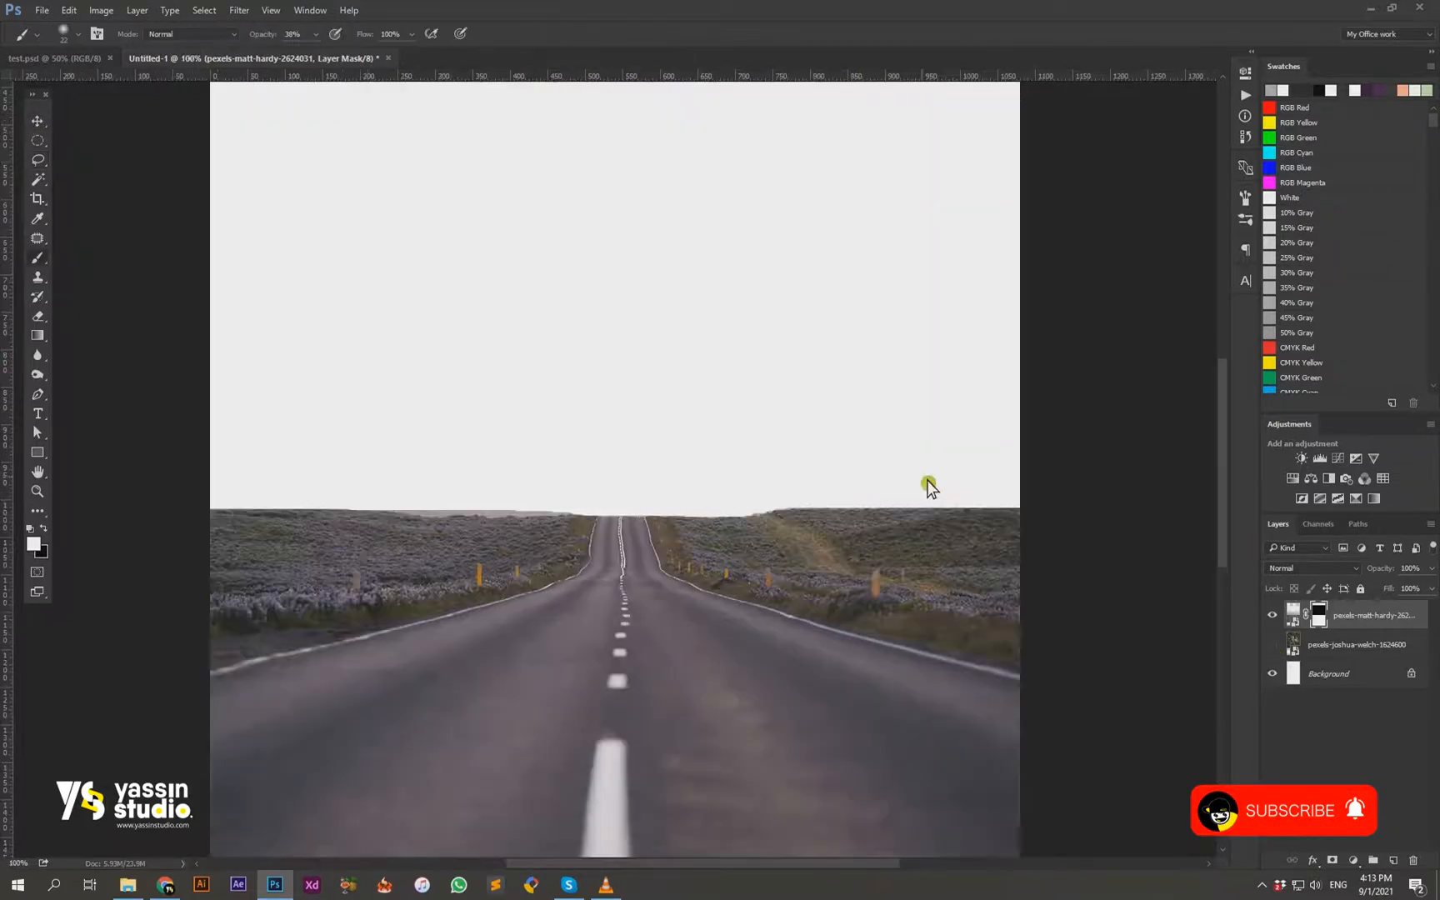
pyautogui.press('x')
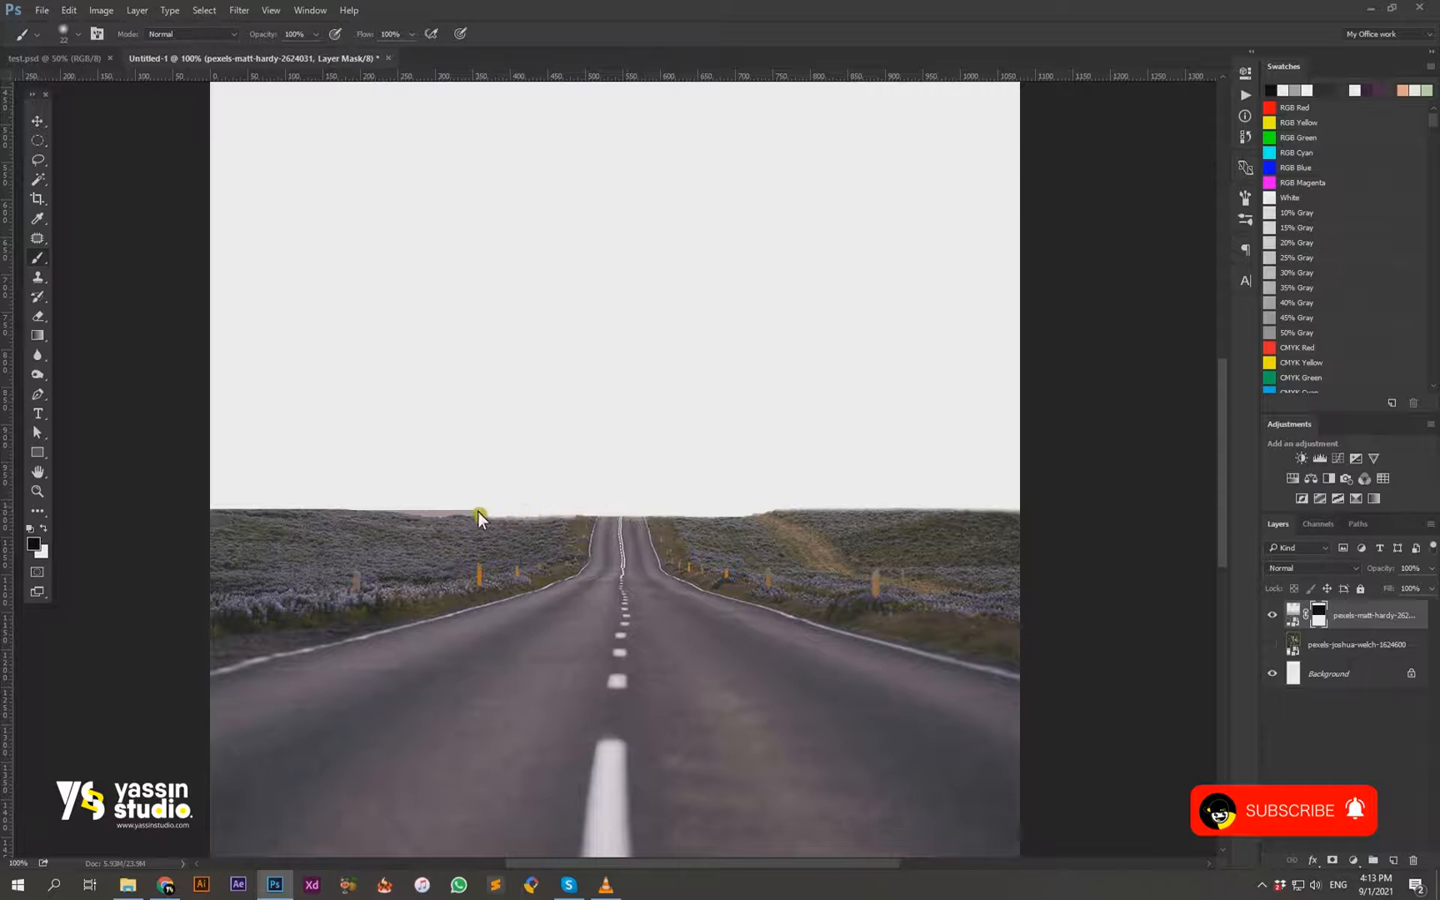
pyautogui.moveTo(342, 507); pyautogui.dragTo(223, 511)
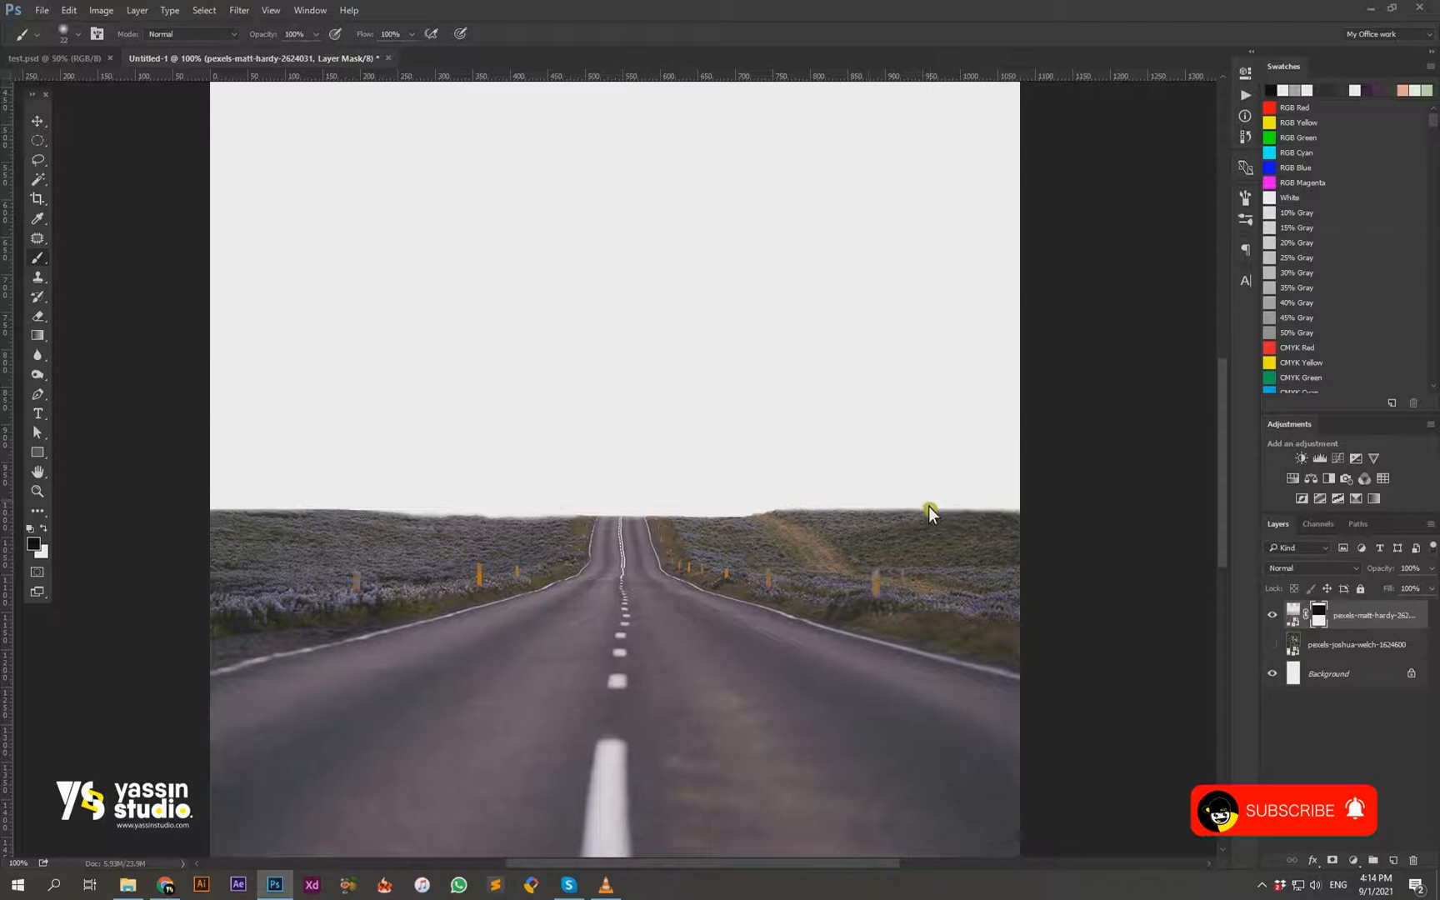
# Step: Scale the road photo down slightly
pyautogui.hotkey('ctrl', '-')
pyautogui.hotkey('ctrl', 't')
pyautogui.moveTo(884, 122); pyautogui.dragTo(858, 149)
pyautogui.press('Return')
# Step: Show the forest photo again, then shrink the road photo a little and move it to the bottom edge of the canvas
pyautogui.click(1272, 644)
pyautogui.moveTo(740, 555); pyautogui.dragTo(750, 588)
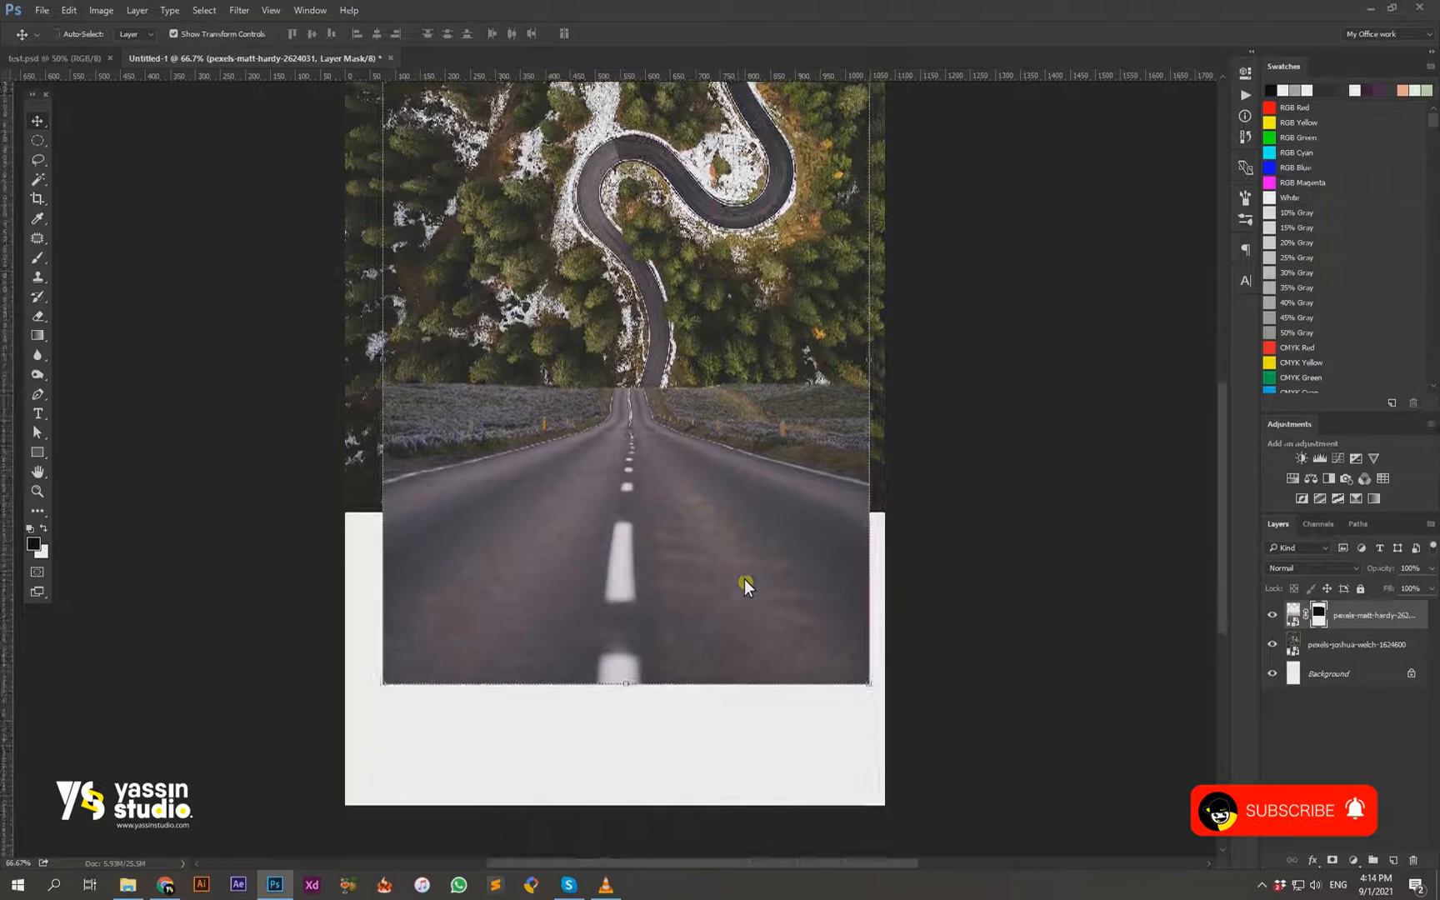
pyautogui.hotkey('ctrl', '-')
pyautogui.moveTo(669, 544); pyautogui.dragTo(658, 634)
pyautogui.moveTo(797, 345); pyautogui.dragTo(786, 364)
pyautogui.click(651, 34)
pyautogui.moveTo(696, 658); pyautogui.dragTo(695, 678)
# Step: Enlarge the forest photo and position it so its winding road meets the far end of the straight road
pyautogui.hotkey('ctrl', 't')
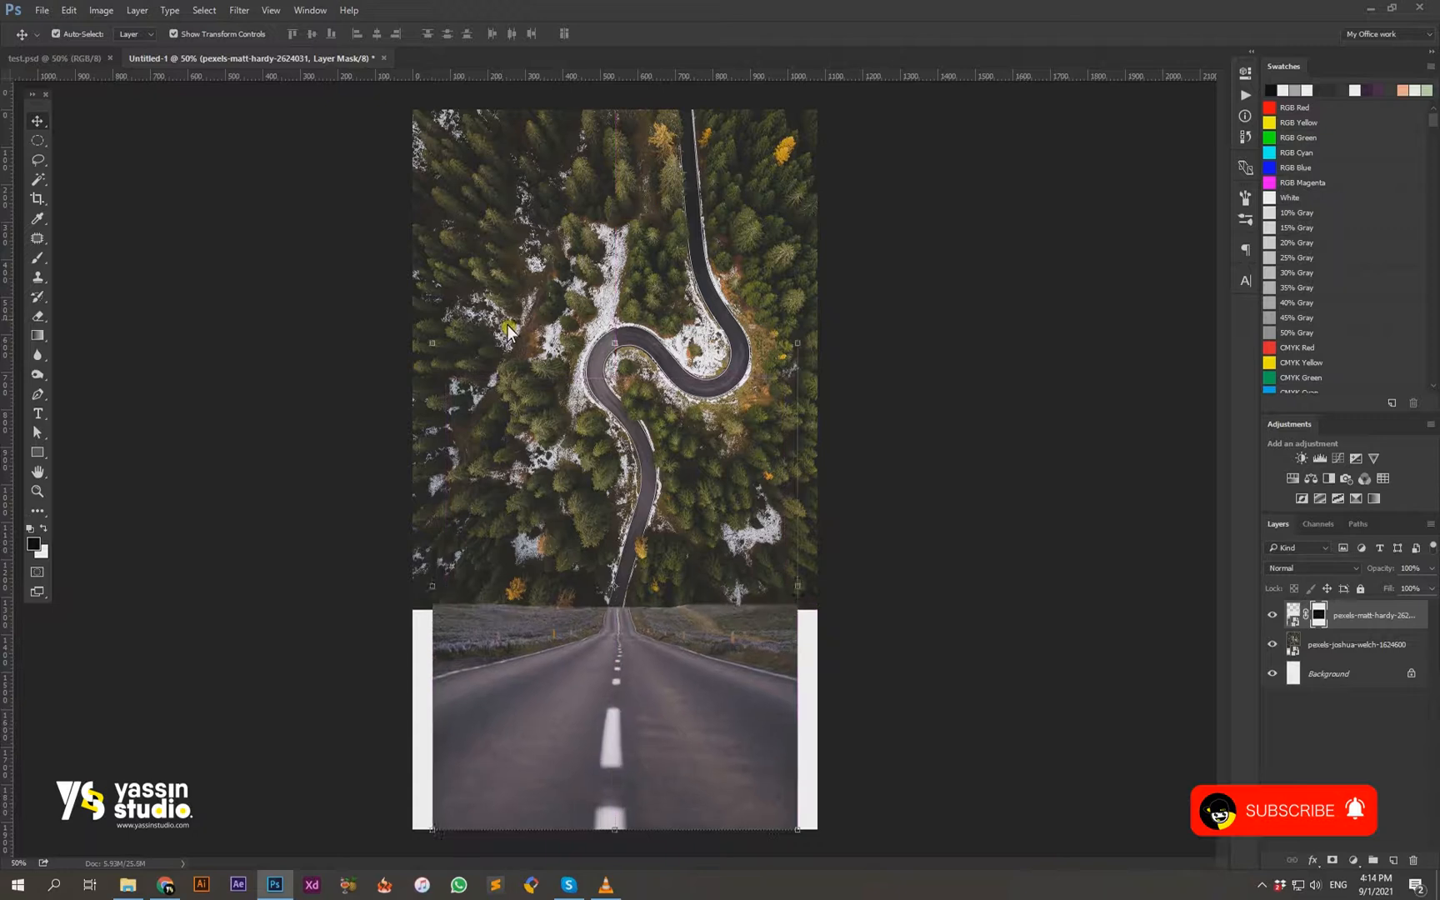
pyautogui.moveTo(794, 355); pyautogui.dragTo(798, 351)
pyautogui.hotkey('ctrl', '-')
pyautogui.moveTo(897, 187); pyautogui.dragTo(923, 162)
pyautogui.moveTo(395, 564); pyautogui.dragTo(376, 581)
pyautogui.moveTo(674, 530); pyautogui.dragTo(675, 514)
pyautogui.click(505, 33)
# Step: Scale the forest photo up a bit more and nudge it upward to refine the join between the two roads
pyautogui.hotkey('ctrl', '+')
pyautogui.hotkey('ctrl', '+')
pyautogui.click(754, 658)
pyautogui.scroll(-2, 775, 608)
pyautogui.click(823, 479)
pyautogui.hotkey('ctrl', '-')
pyautogui.moveTo(1087, 605); pyautogui.dragTo(1113, 622)
pyautogui.moveTo(723, 512); pyautogui.dragTo(723, 495)
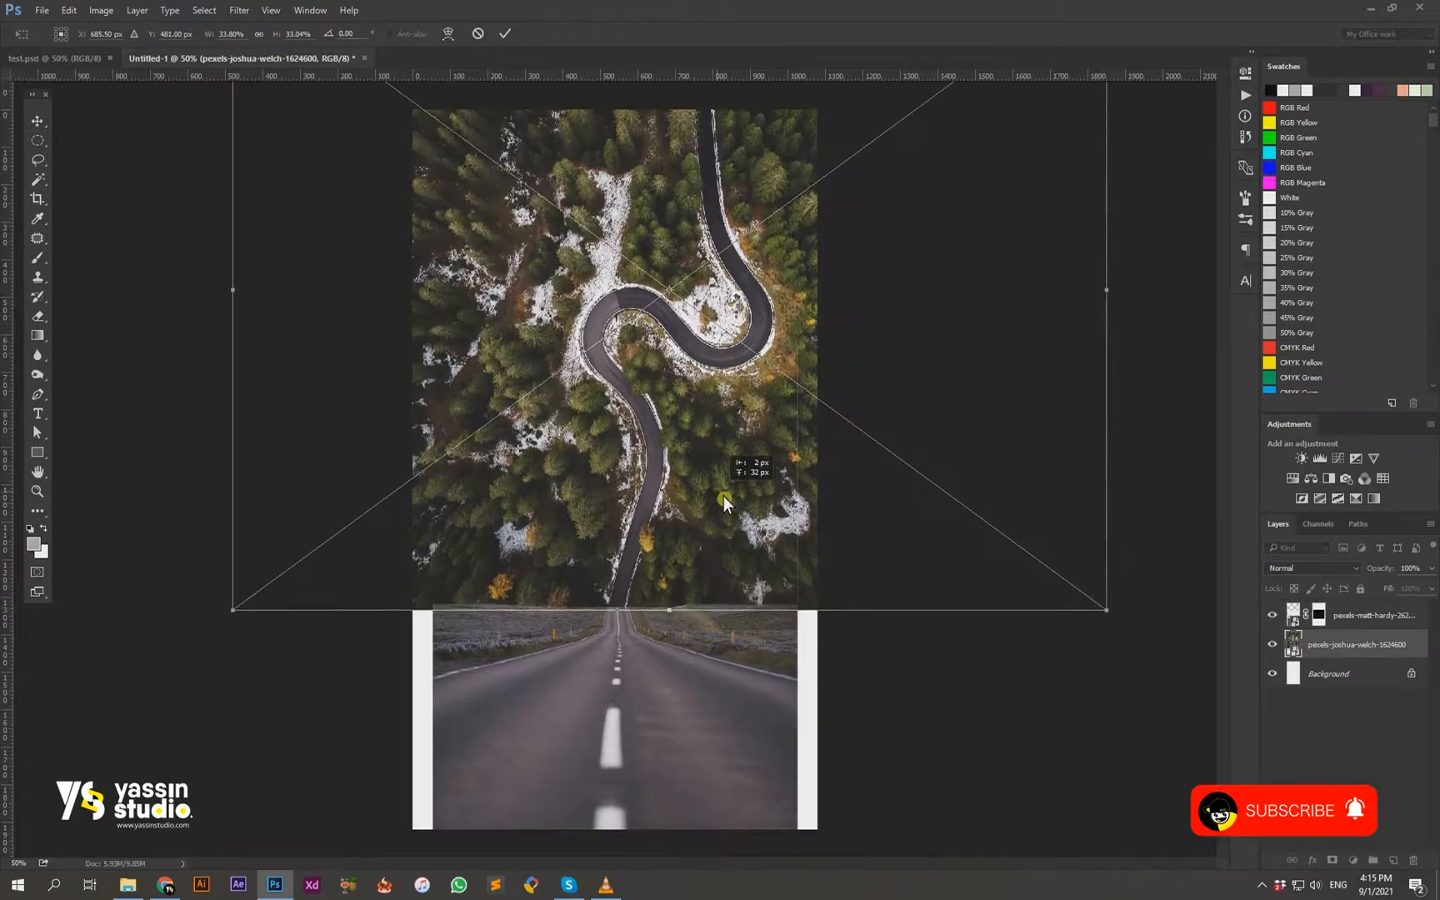
pyautogui.click(505, 33)
# Step: Narrow the road photo from both sides so the straight road matches the forest road's width at the seam
pyautogui.click(788, 655)
pyautogui.moveTo(803, 590); pyautogui.dragTo(796, 591)
pyautogui.moveTo(439, 589); pyautogui.dragTo(449, 589)
pyautogui.moveTo(793, 588); pyautogui.dragTo(792, 594)
pyautogui.moveTo(450, 592); pyautogui.dragTo(454, 592)
pyautogui.moveTo(794, 590); pyautogui.dragTo(792, 592)
pyautogui.press('Return')
pyautogui.hotkey('ctrl', 't')
pyautogui.rightClick(711, 596)
pyautogui.click(775, 712)
pyautogui.press('Return')
pyautogui.press('Return')
pyautogui.rightClick(597, 649)
# Step: Rasterize the road photo layer
pyautogui.rightClick(1354, 614)
pyautogui.click(1300, 483)
pyautogui.rightClick(1346, 617)
pyautogui.click(1133, 600)
pyautogui.hotkey('ctrl', 't')
pyautogui.rightClick(698, 667)
pyautogui.click(744, 548)
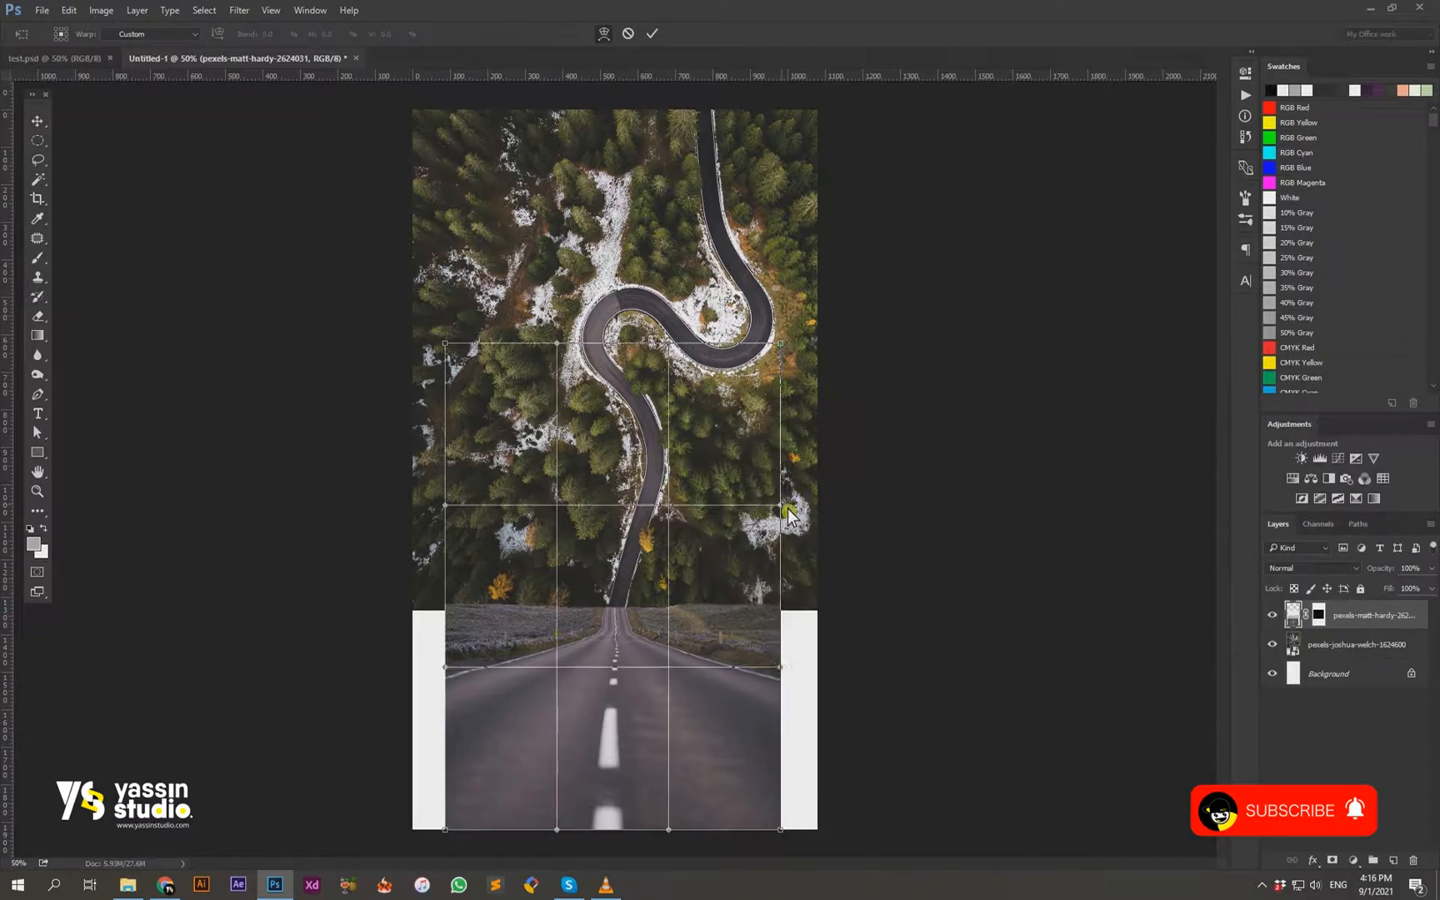
pyautogui.press('Return')
# Step: Show only the road photo layer and switch to the Rectangular Marquee tool
pyautogui.keyDown('alt'); pyautogui.click(1272, 615); pyautogui.keyUp('alt')
pyautogui.rightClick(38, 142)
pyautogui.click(131, 141)
# Step: Try to stretch the right part of the masked road photo to the canvas edge with Content-Aware Scale, then undo it
pyautogui.moveTo(820, 293)
pyautogui.mouseDown()
pyautogui.moveTo(671, 859)
pyautogui.moveTo(632, 840)
pyautogui.mouseUp()
pyautogui.click(69, 11)
pyautogui.click(112, 260)
pyautogui.moveTo(781, 588); pyautogui.dragTo(818, 591)
pyautogui.click(652, 34)
pyautogui.hotkey('ctrl', 'd')
pyautogui.hotkey('ctrl', 'alt', 'z')
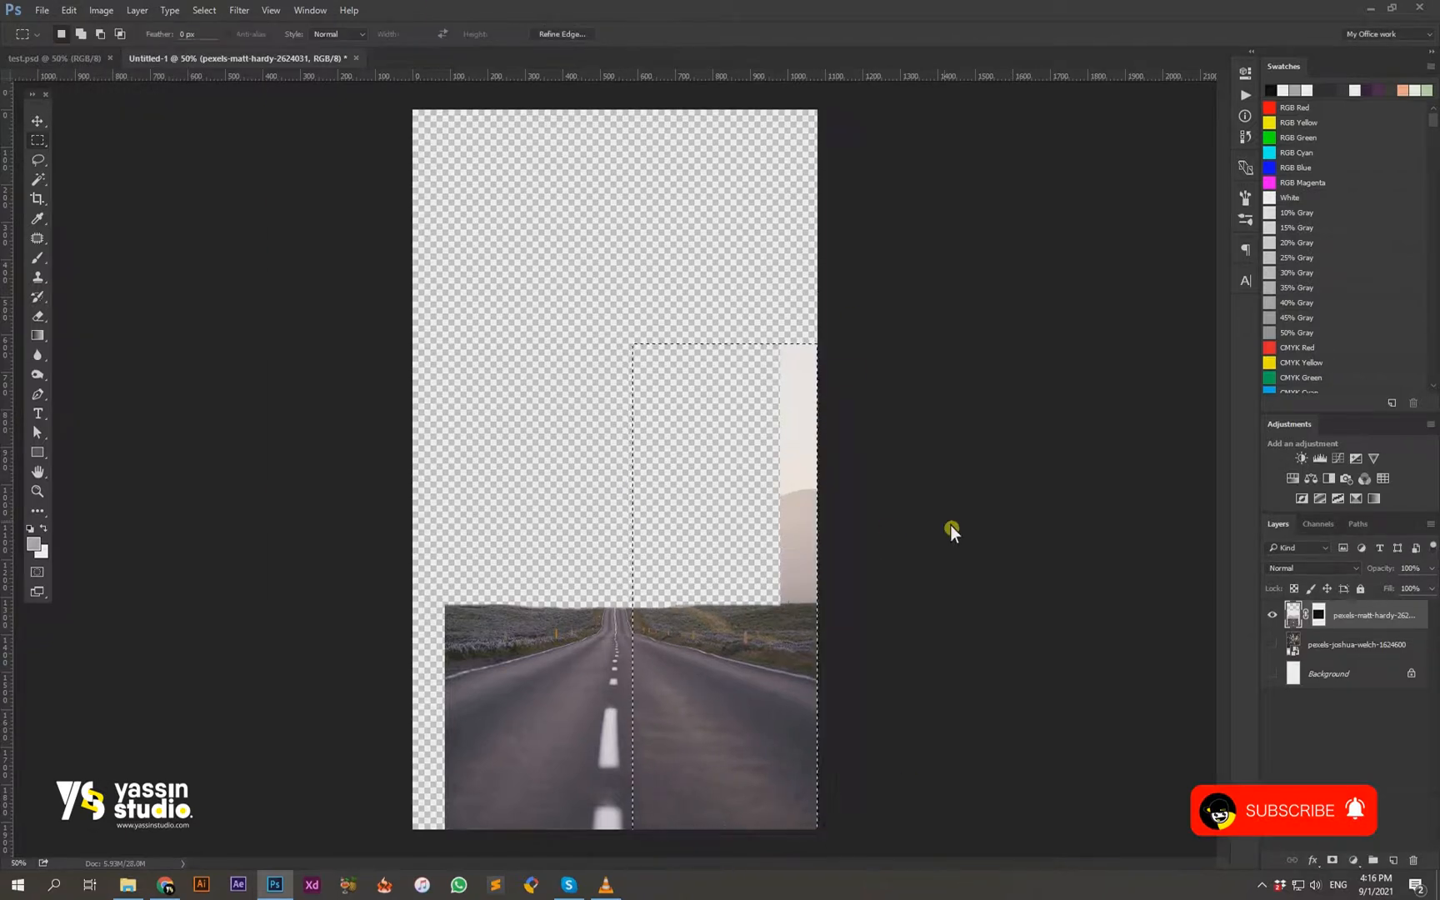
pyautogui.hotkey('ctrl', 'alt', 'z')
# Step: Apply the road layer's mask permanently and clear the selection
pyautogui.rightClick(1319, 615)
pyautogui.click(1324, 659)
pyautogui.hotkey('ctrl', 'd')
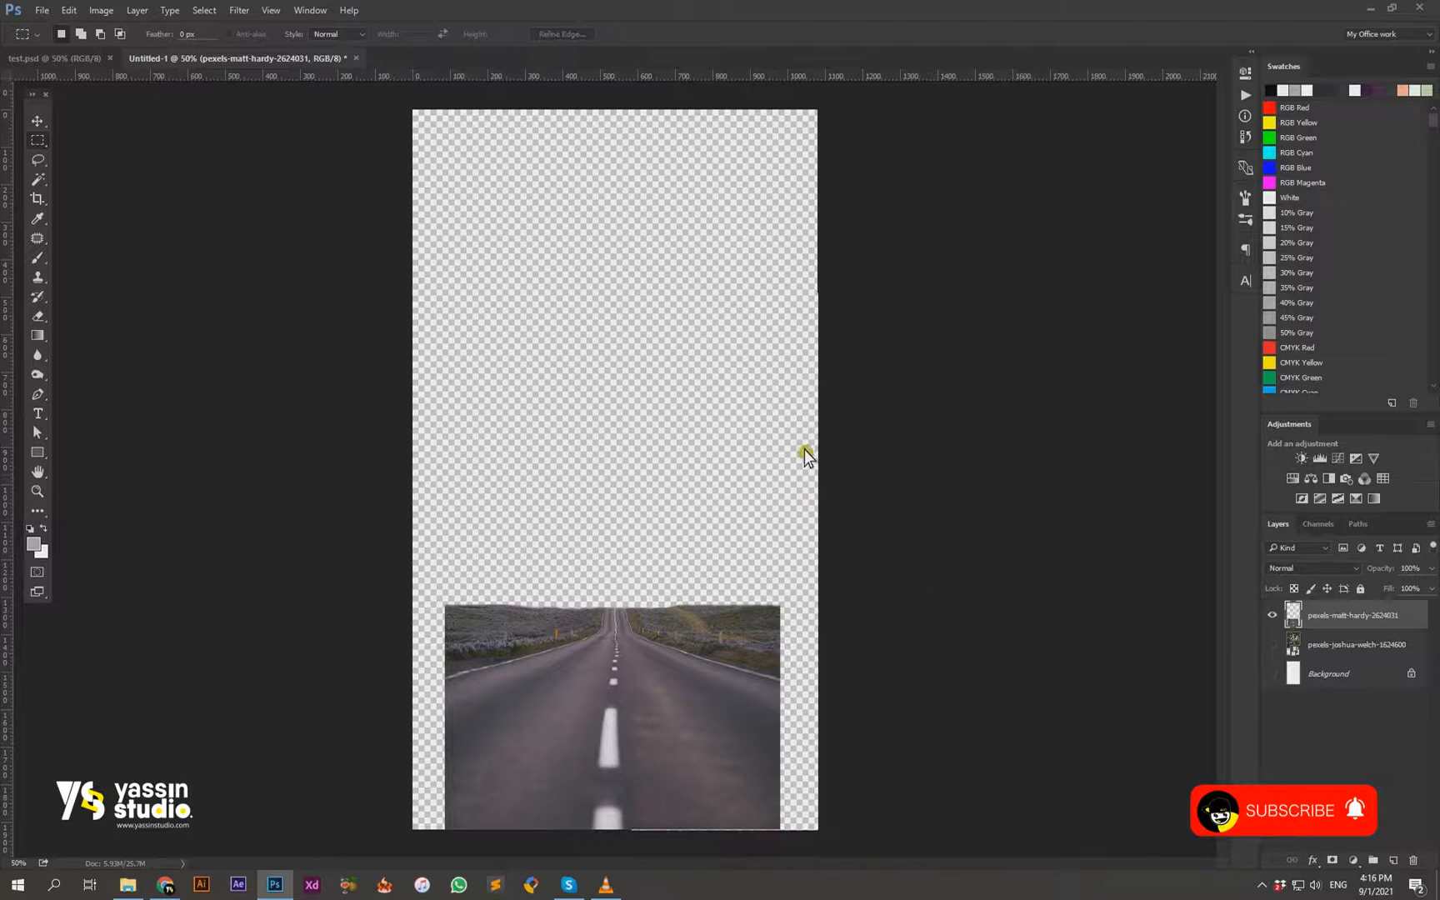
# Step: Select the right part of the road photo and stretch it to the right canvas edge with Content-Aware Scale
pyautogui.moveTo(793, 862); pyautogui.dragTo(790, 863)
pyautogui.moveTo(627, 563)
pyautogui.mouseDown()
pyautogui.moveTo(760, 829)
pyautogui.moveTo(819, 831)
pyautogui.mouseUp()
pyautogui.click(68, 10)
pyautogui.click(135, 260)
pyautogui.moveTo(817, 696)
pyautogui.mouseDown()
pyautogui.moveTo(797, 701)
pyautogui.moveTo(826, 707)
pyautogui.mouseUp()
pyautogui.press('Return')
pyautogui.hotkey('ctrl', 'd')
# Step: Select the left part of the road photo and stretch it to the left canvas edge with Content-Aware Scale
pyautogui.moveTo(445, 532); pyautogui.dragTo(590, 841)
pyautogui.click(68, 10)
pyautogui.click(135, 260)
pyautogui.moveTo(444, 681); pyautogui.dragTo(413, 692)
pyautogui.click(652, 33)
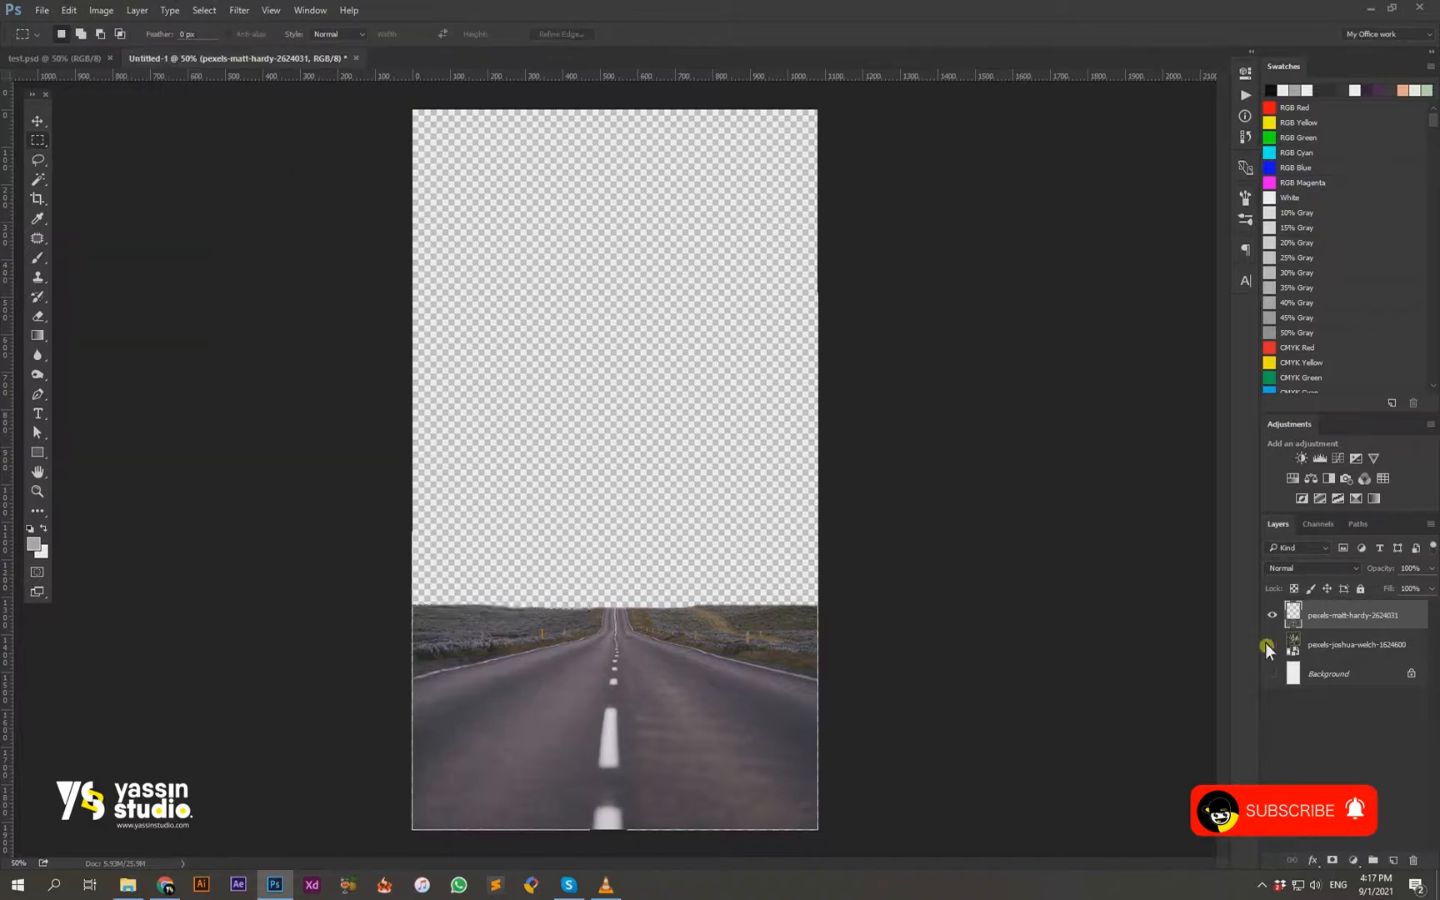
# Step: Show the forest photo again and warp the road photo so both sides of its horizon curve upward
pyautogui.click(1271, 644)
pyautogui.click(38, 121)
pyautogui.hotkey('ctrl', 't')
pyautogui.rightClick(662, 666)
pyautogui.click(724, 534)
pyautogui.moveTo(823, 508); pyautogui.dragTo(823, 458)
pyautogui.moveTo(414, 507); pyautogui.dragTo(416, 452)
pyautogui.moveTo(624, 559); pyautogui.dragTo(624, 567)
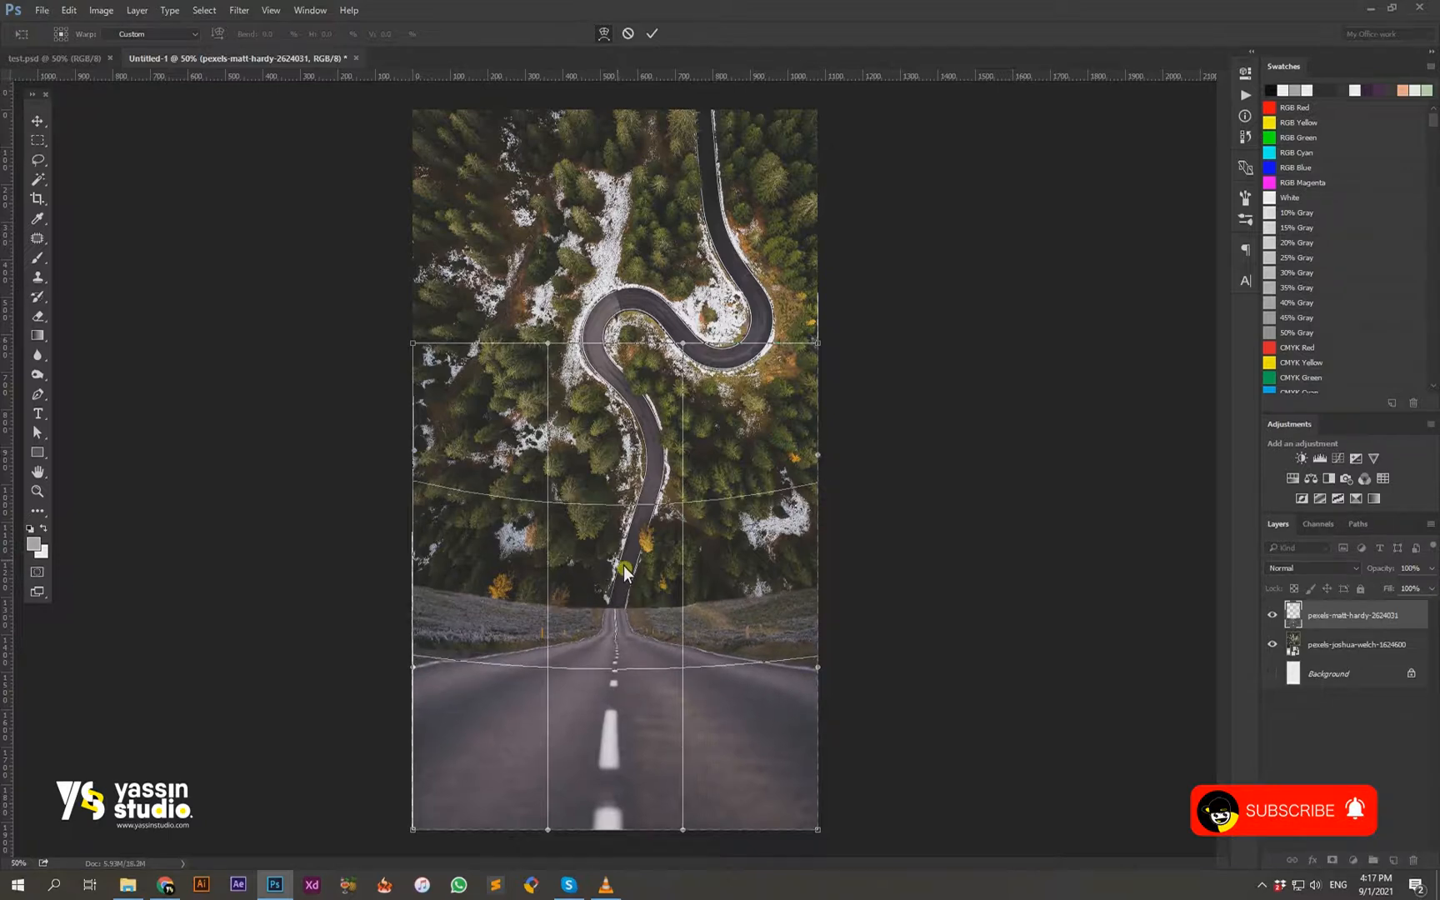
pyautogui.click(657, 34)
# Step: Enlarge the forest photo slightly and shift it upward so its road lines up with the warped road photo
pyautogui.hotkey('ctrl', '+')
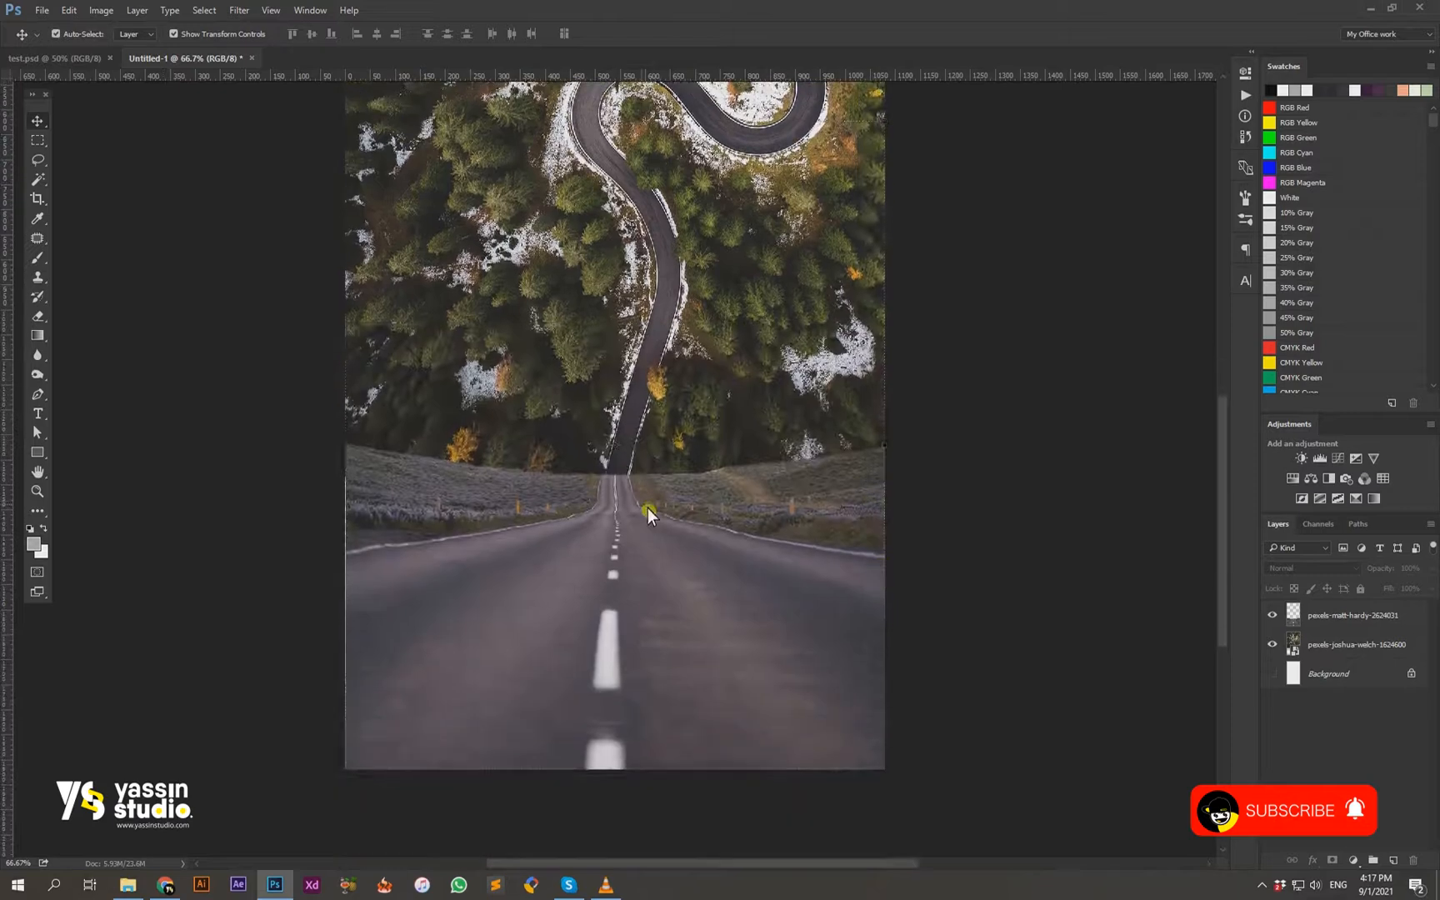
pyautogui.click(654, 518)
pyautogui.hotkey('ctrl', '-')
pyautogui.click(722, 547)
pyautogui.moveTo(1107, 609); pyautogui.dragTo(1114, 616)
pyautogui.moveTo(776, 567); pyautogui.dragTo(776, 560)
pyautogui.moveTo(1115, 610); pyautogui.dragTo(1128, 620)
pyautogui.moveTo(729, 575); pyautogui.dragTo(730, 567)
pyautogui.click(505, 34)
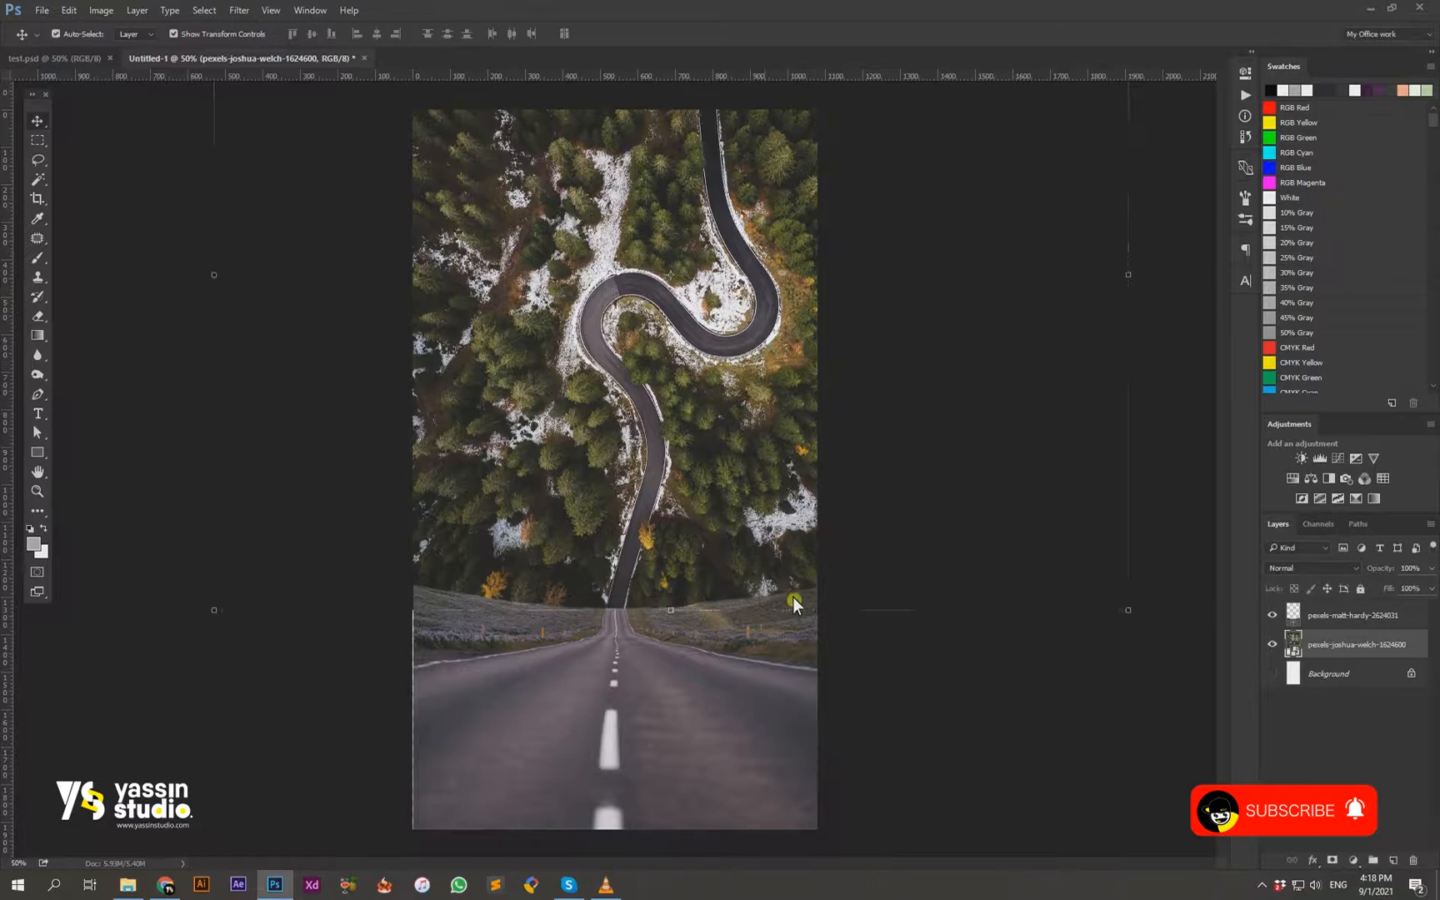
# Step: Draw a Pen shape line along the forest road's centre from the seam up through the first bend into the second
pyautogui.hotkey('ctrl', '+')
pyautogui.hotkey('ctrl', '-')
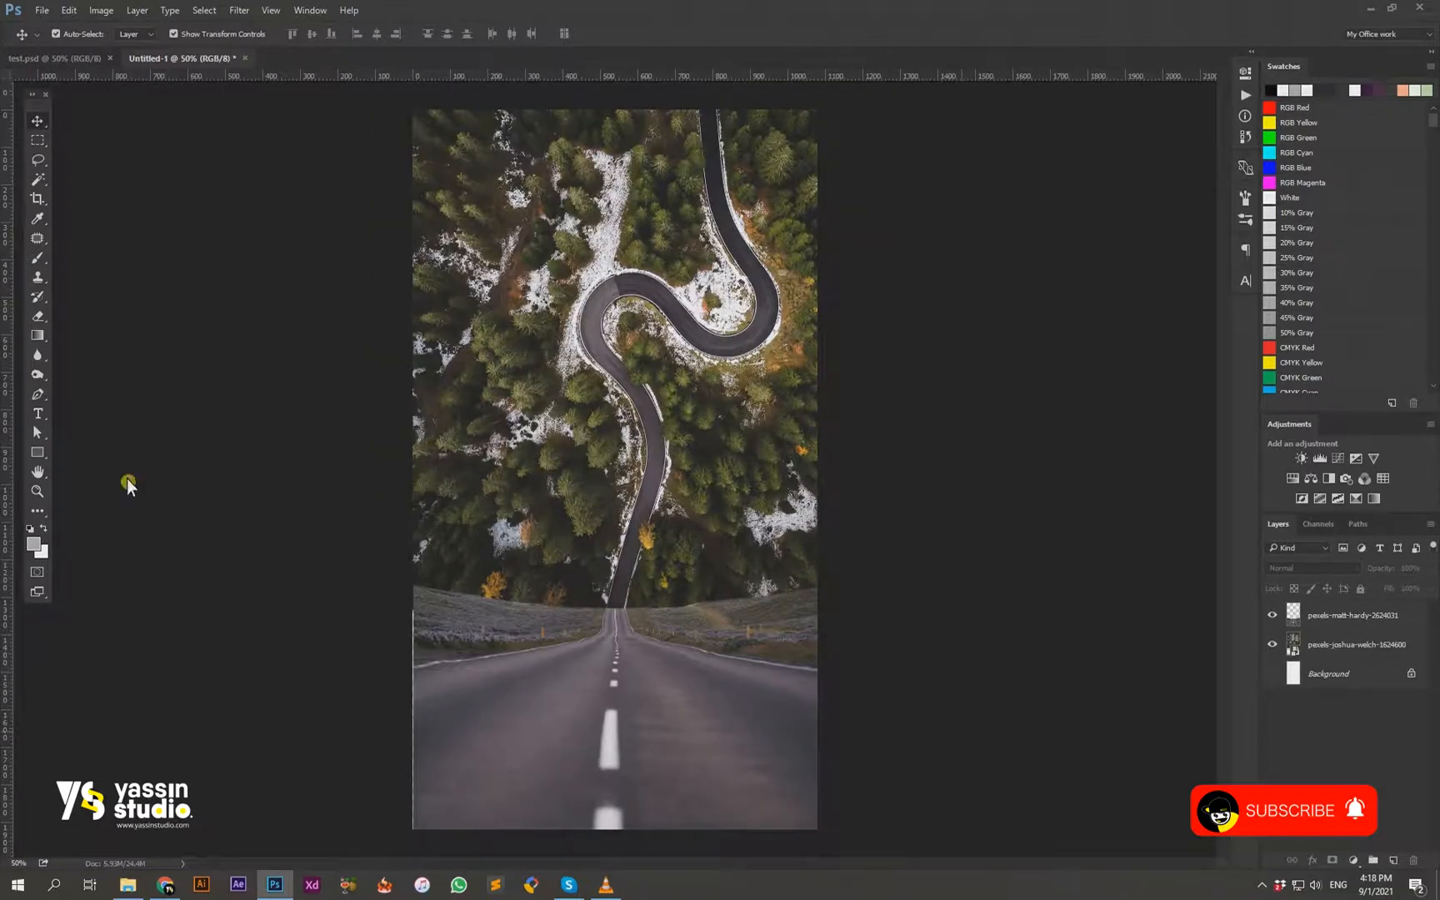
pyautogui.click(37, 394)
pyautogui.hotkey('ctrl', '+')
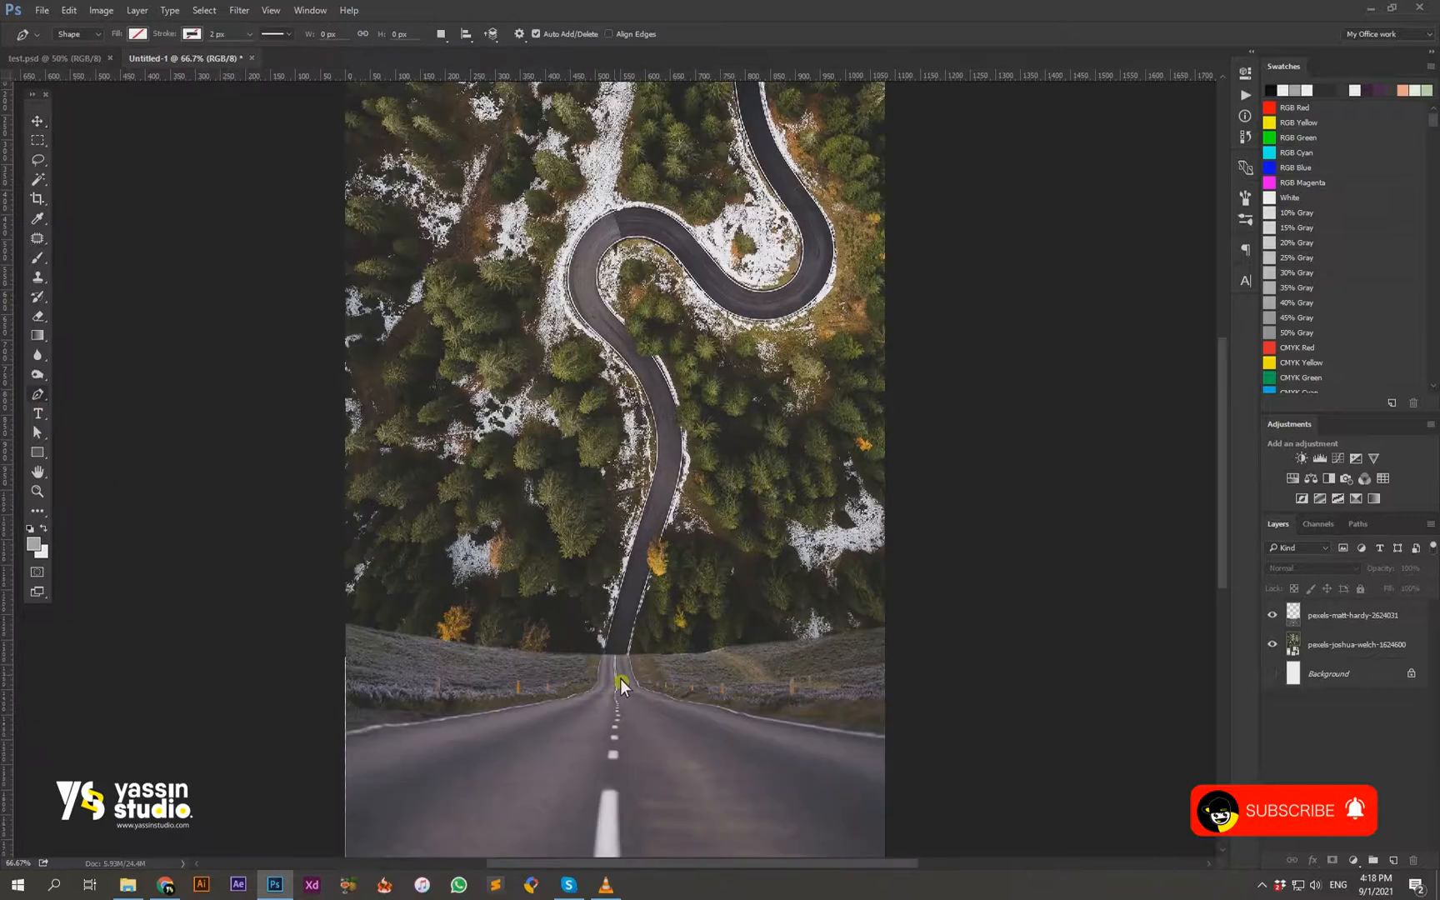
pyautogui.click(627, 646)
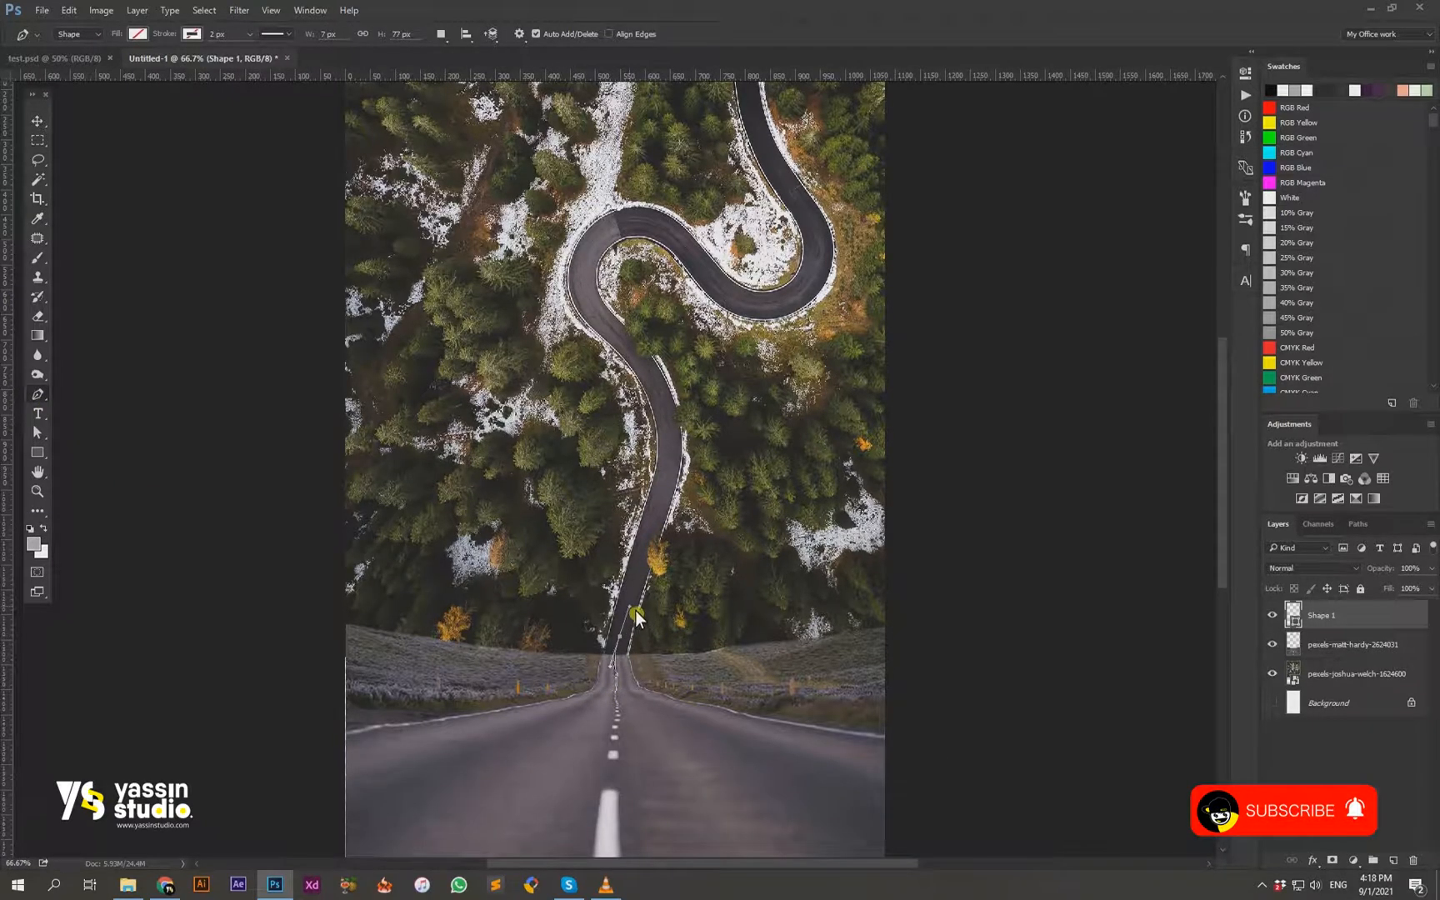
pyautogui.click(668, 505)
pyautogui.click(583, 305)
pyautogui.moveTo(639, 223); pyautogui.dragTo(705, 224)
pyautogui.moveTo(737, 300); pyautogui.dragTo(789, 324)
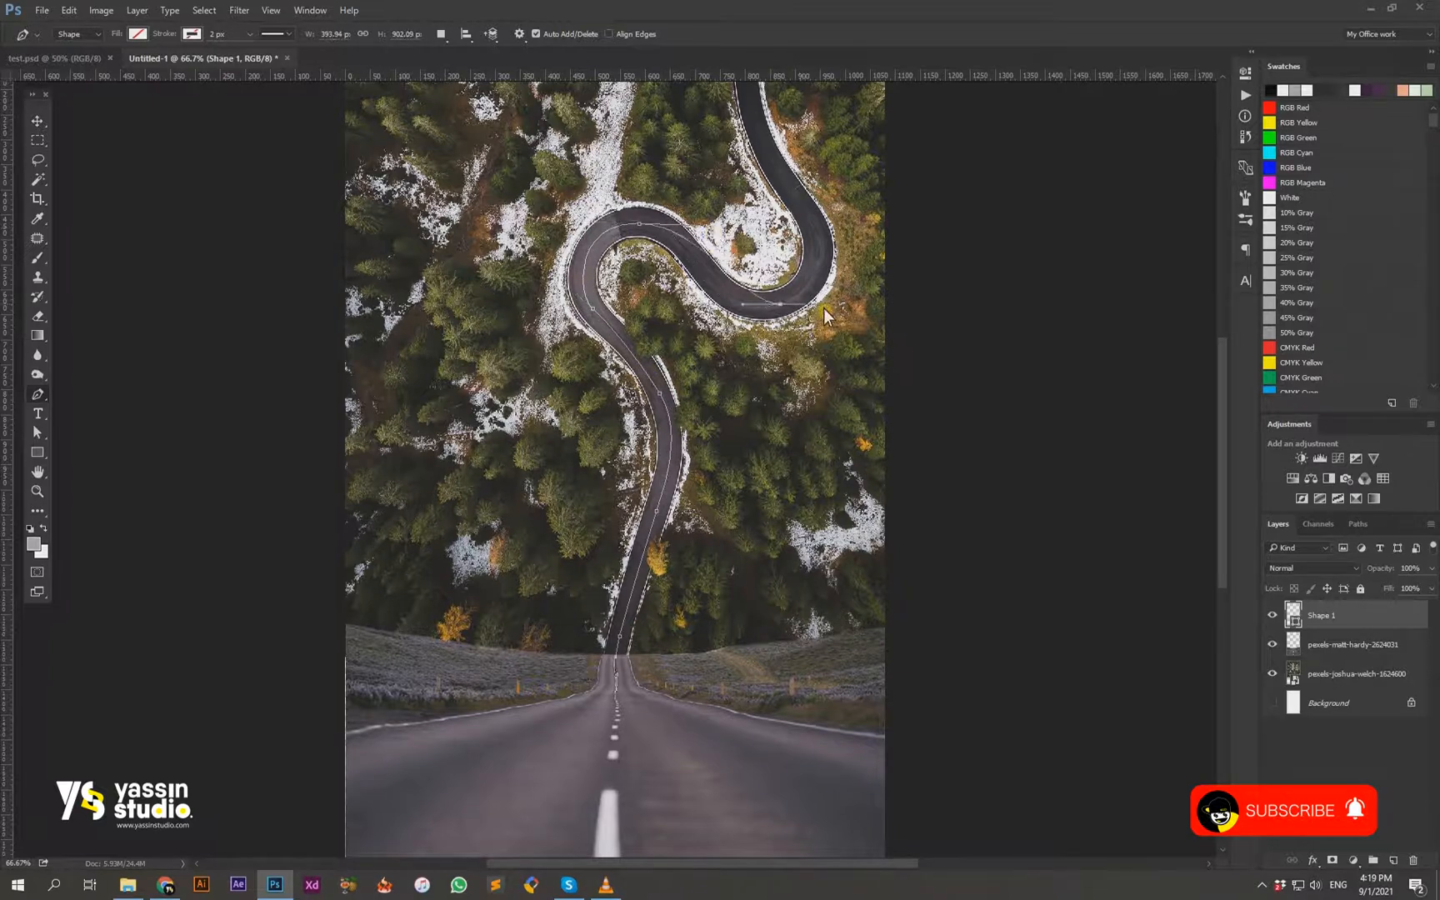
# Step: Continue the centre line around the second bend to the top of the canvas and set its stroke to white
pyautogui.scroll(3, 868, 292)
pyautogui.click(758, 314)
pyautogui.hotkey('ctrl', 'z')
pyautogui.moveTo(861, 444); pyautogui.dragTo(840, 448)
pyautogui.moveTo(792, 346); pyautogui.dragTo(768, 323)
pyautogui.moveTo(746, 225); pyautogui.dragTo(741, 181)
pyautogui.click(736, 135)
pyautogui.click(281, 35)
pyautogui.click(193, 34)
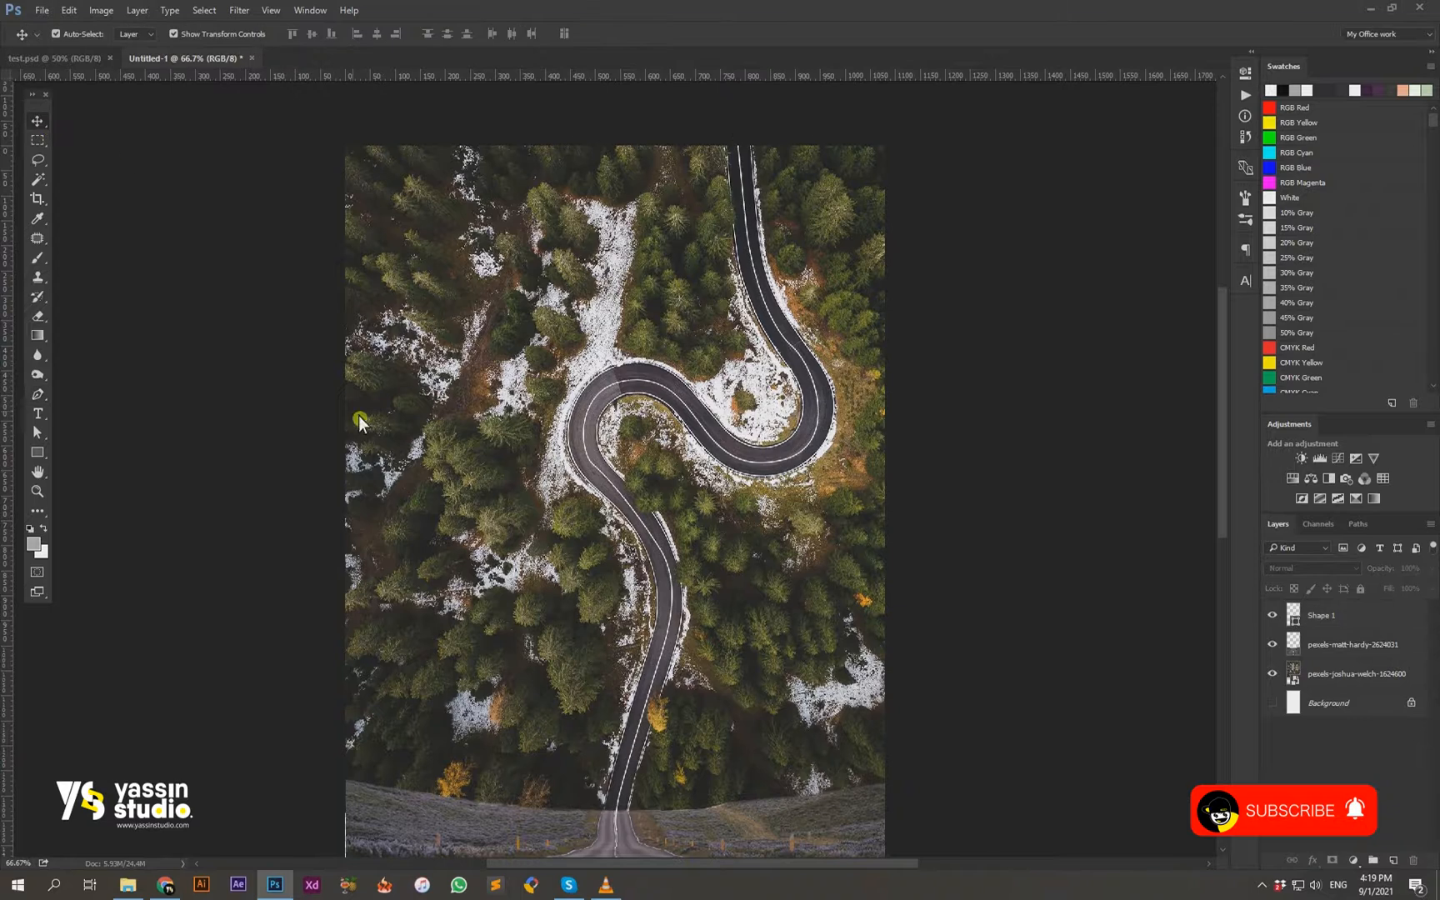
# Step: Add a layer mask to the centre line shape and lower the layer's opacity
pyautogui.scroll(-1, 359, 415)
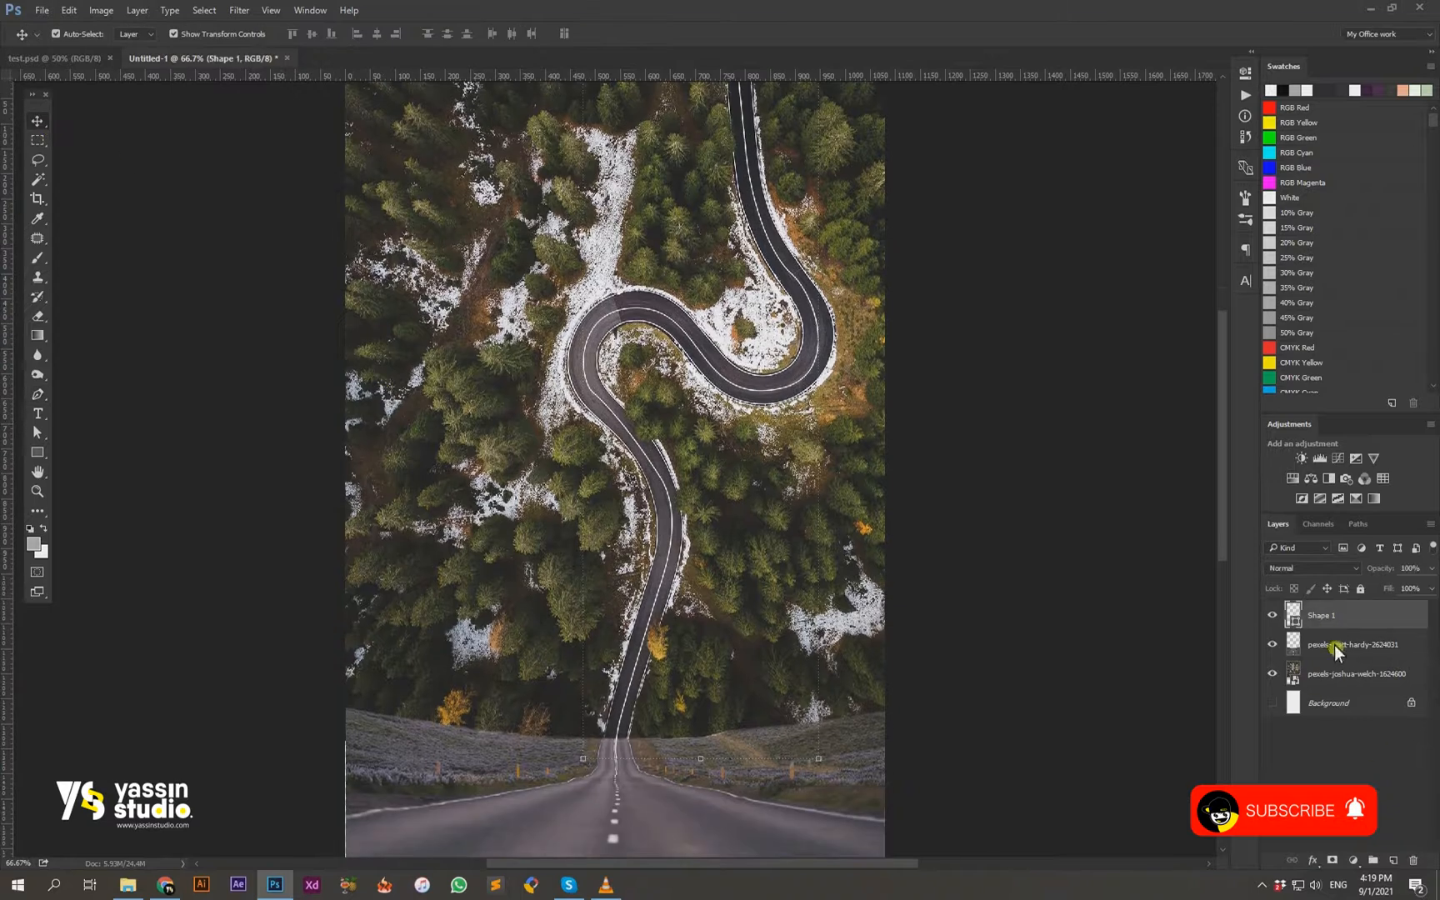
pyautogui.click(1331, 860)
pyautogui.press('b')
pyautogui.moveTo(1382, 570); pyautogui.dragTo(1354, 567)
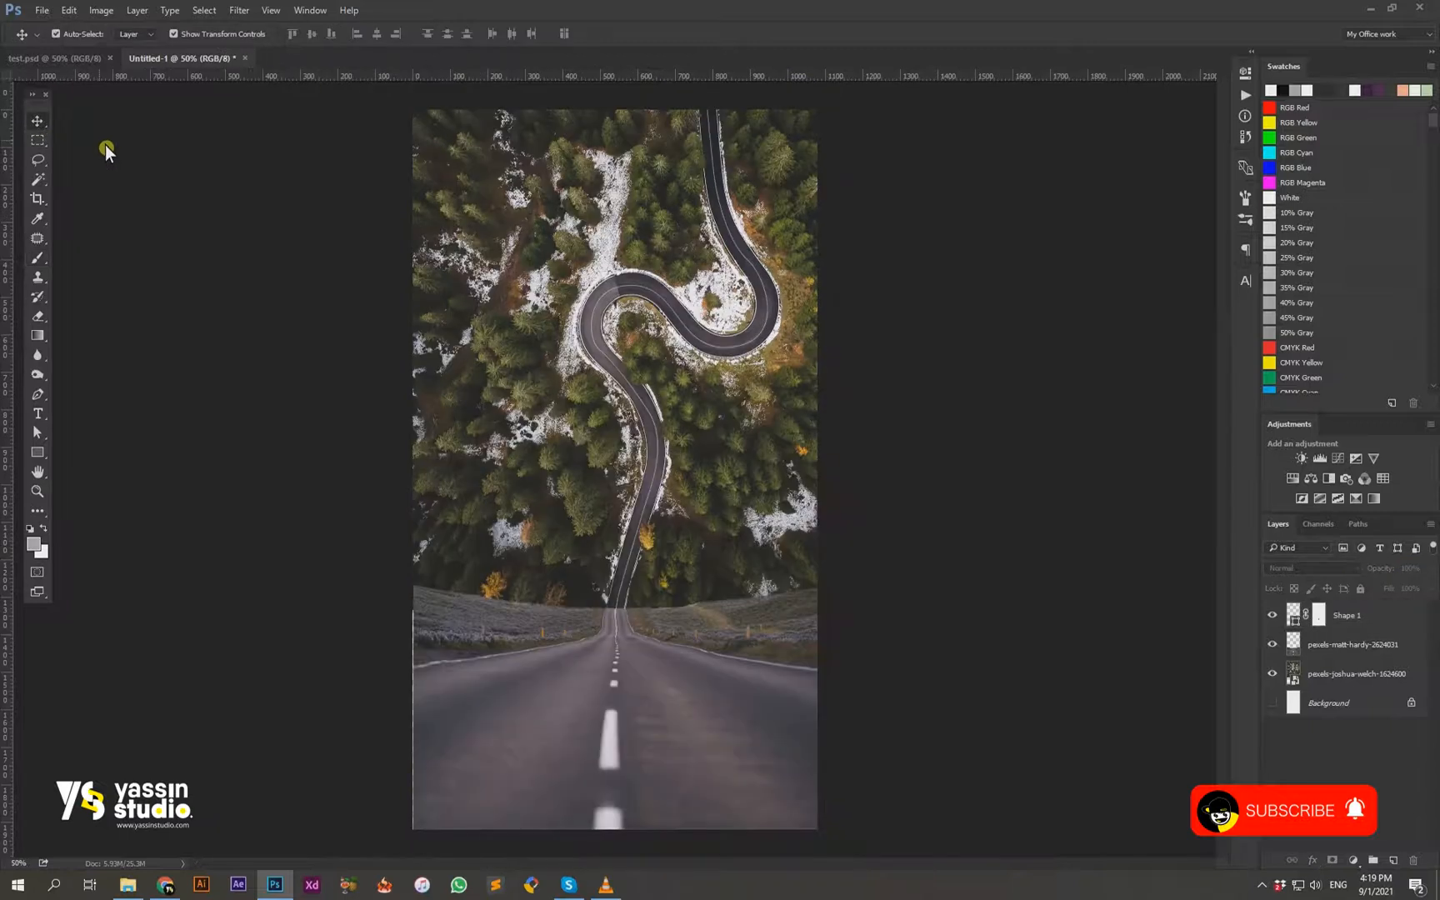
# Step: Try shifting the road photo's midtones toward green with Color Balance
pyautogui.click(705, 668)
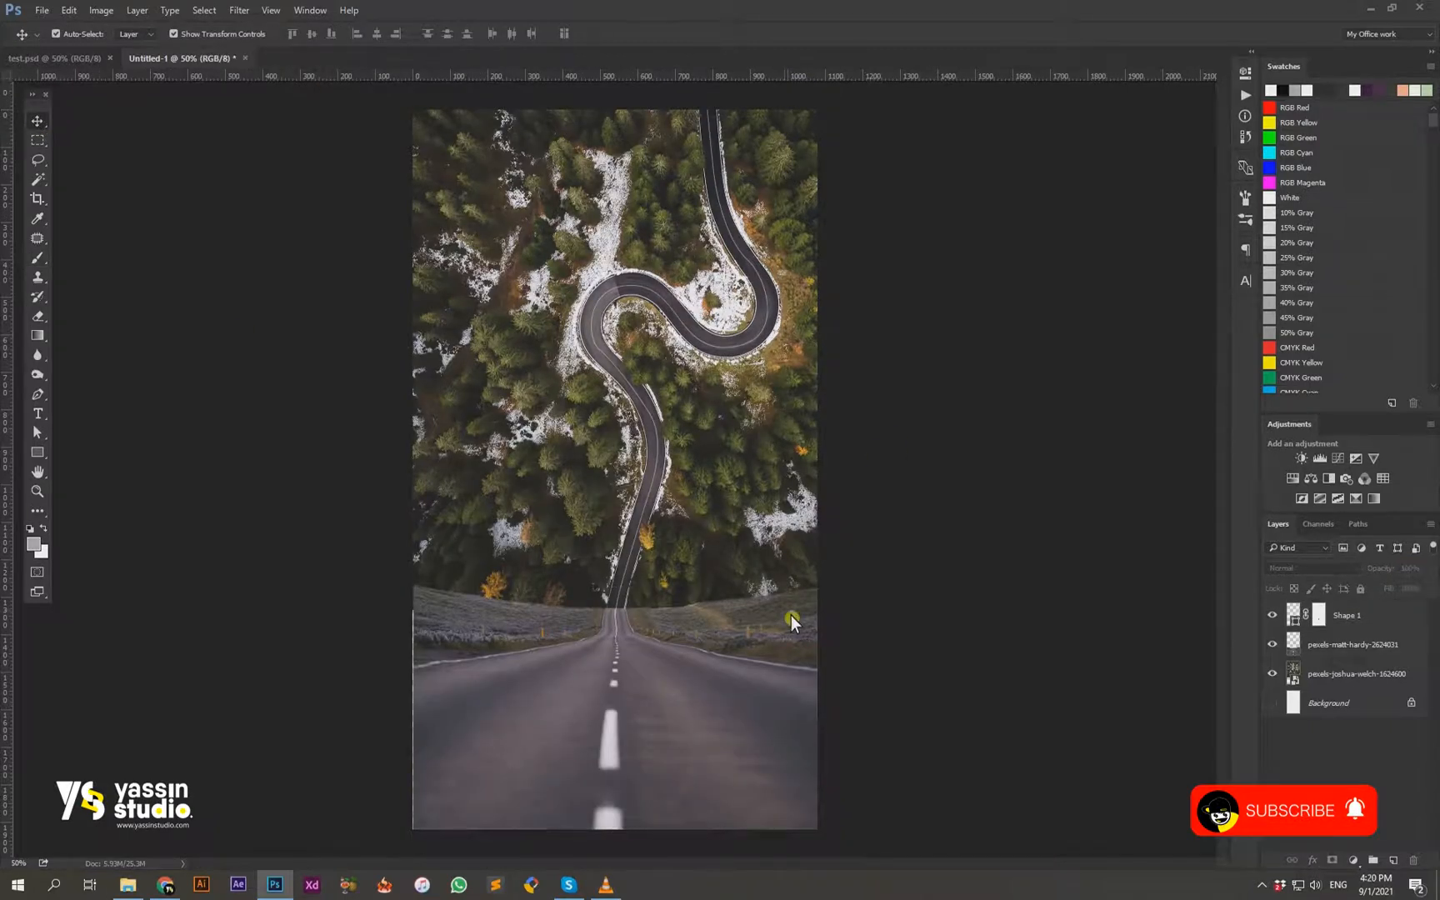
pyautogui.click(791, 618)
pyautogui.click(101, 10)
pyautogui.moveTo(125, 49)
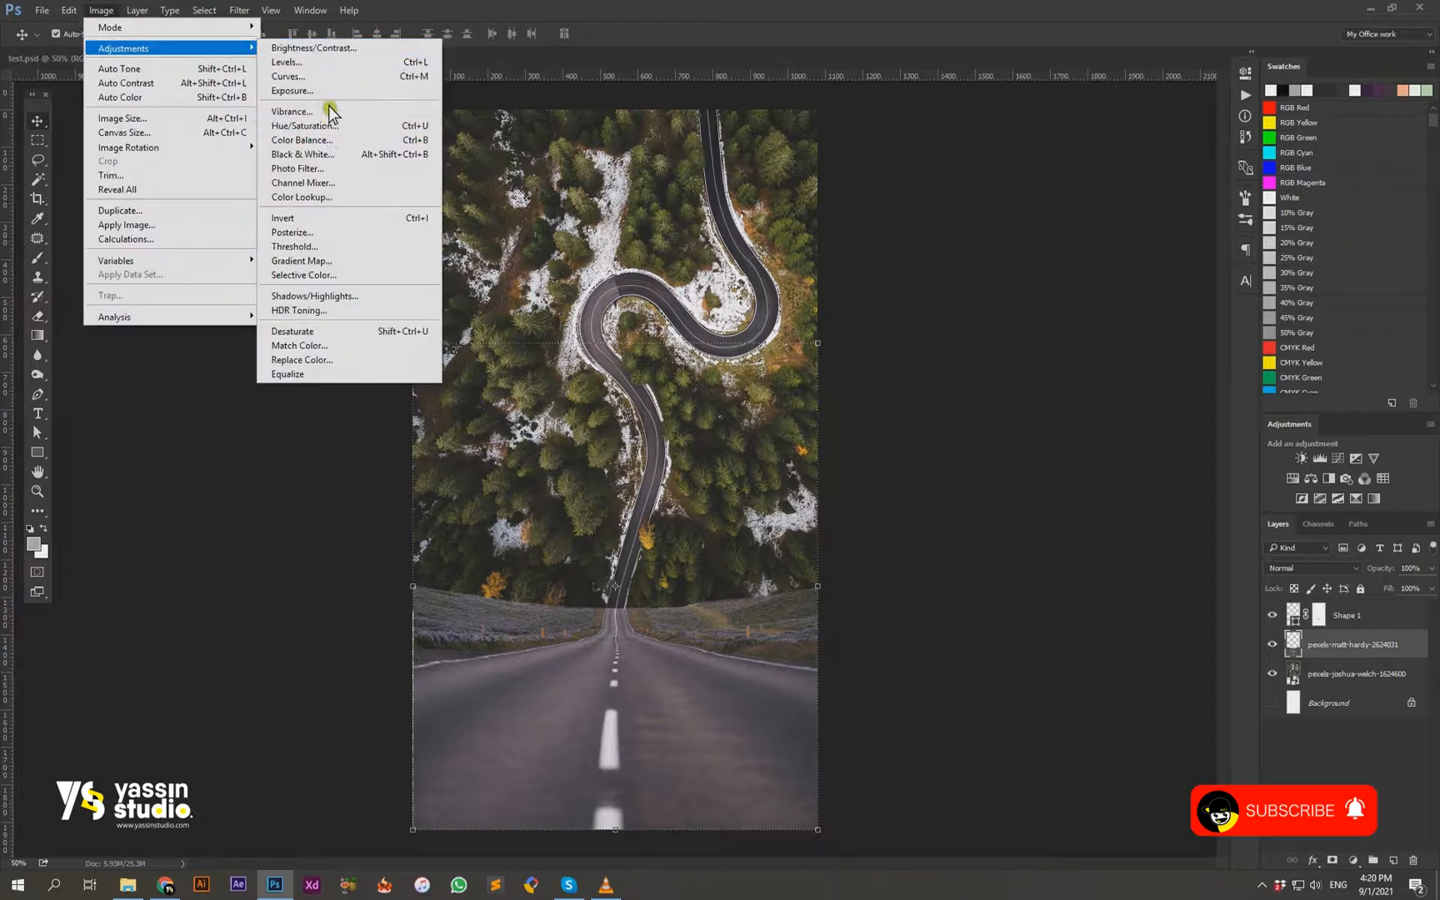
pyautogui.click(327, 142)
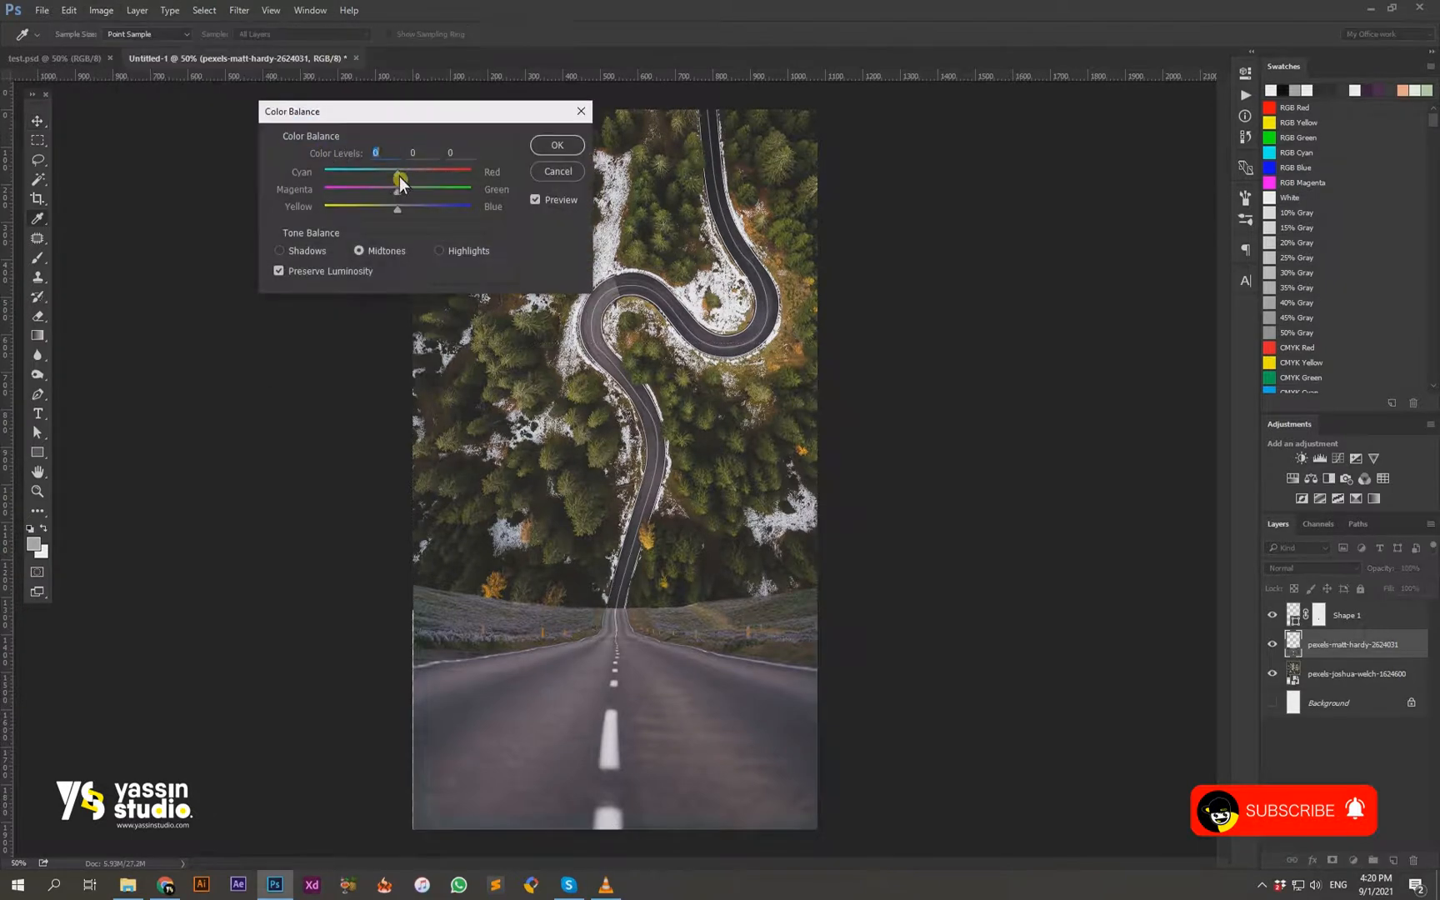
pyautogui.moveTo(407, 215); pyautogui.dragTo(394, 177)
pyautogui.click(390, 209)
pyautogui.click(556, 145)
pyautogui.press('v')
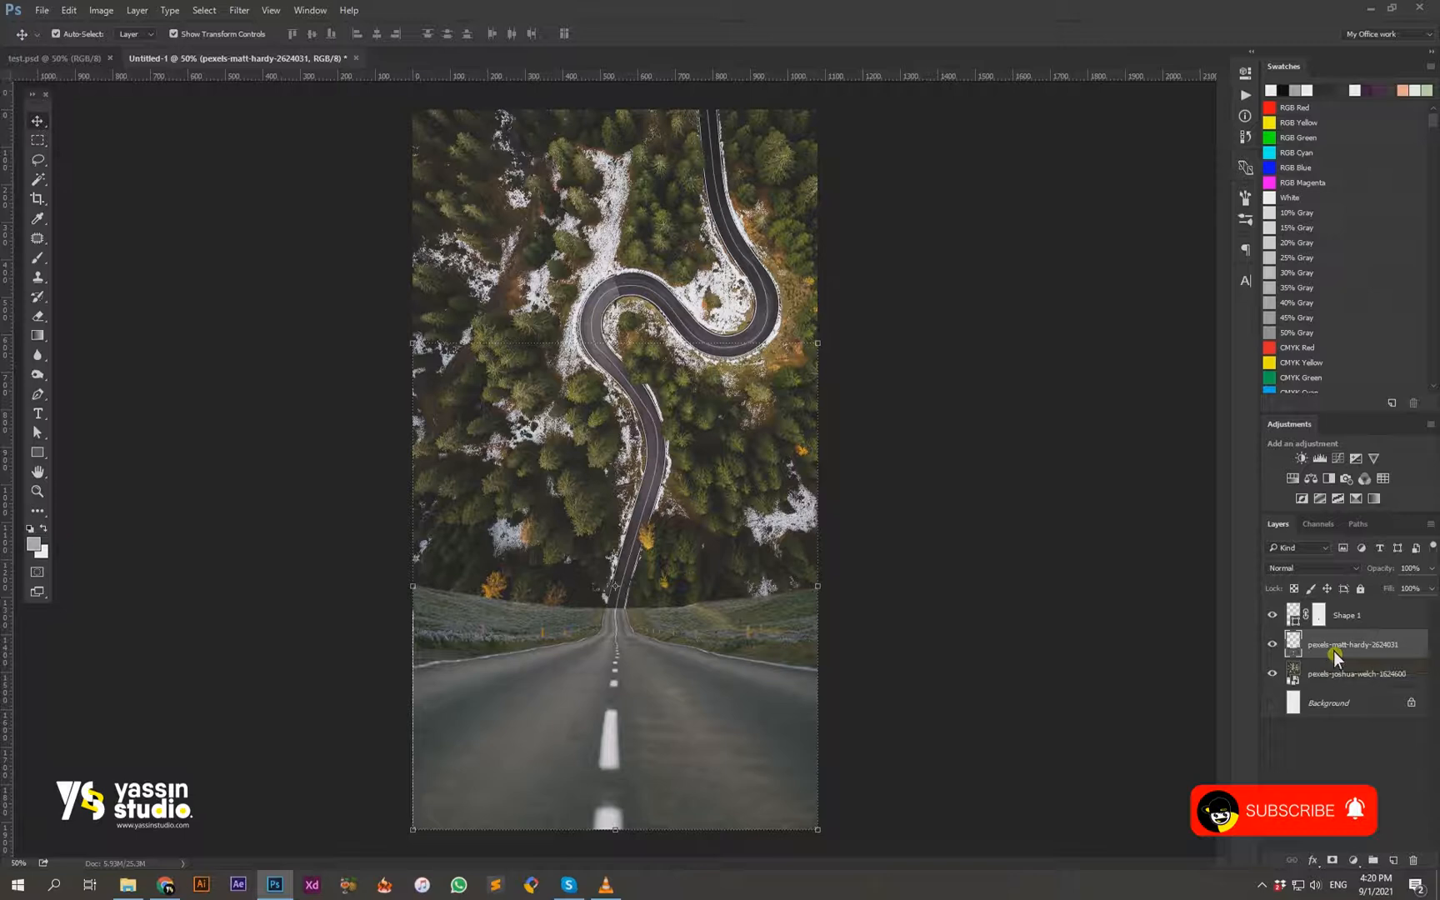
# Step: Undo the colour balance and convert the road photo layer to a Smart Object
pyautogui.click(101, 11)
pyautogui.moveTo(123, 50)
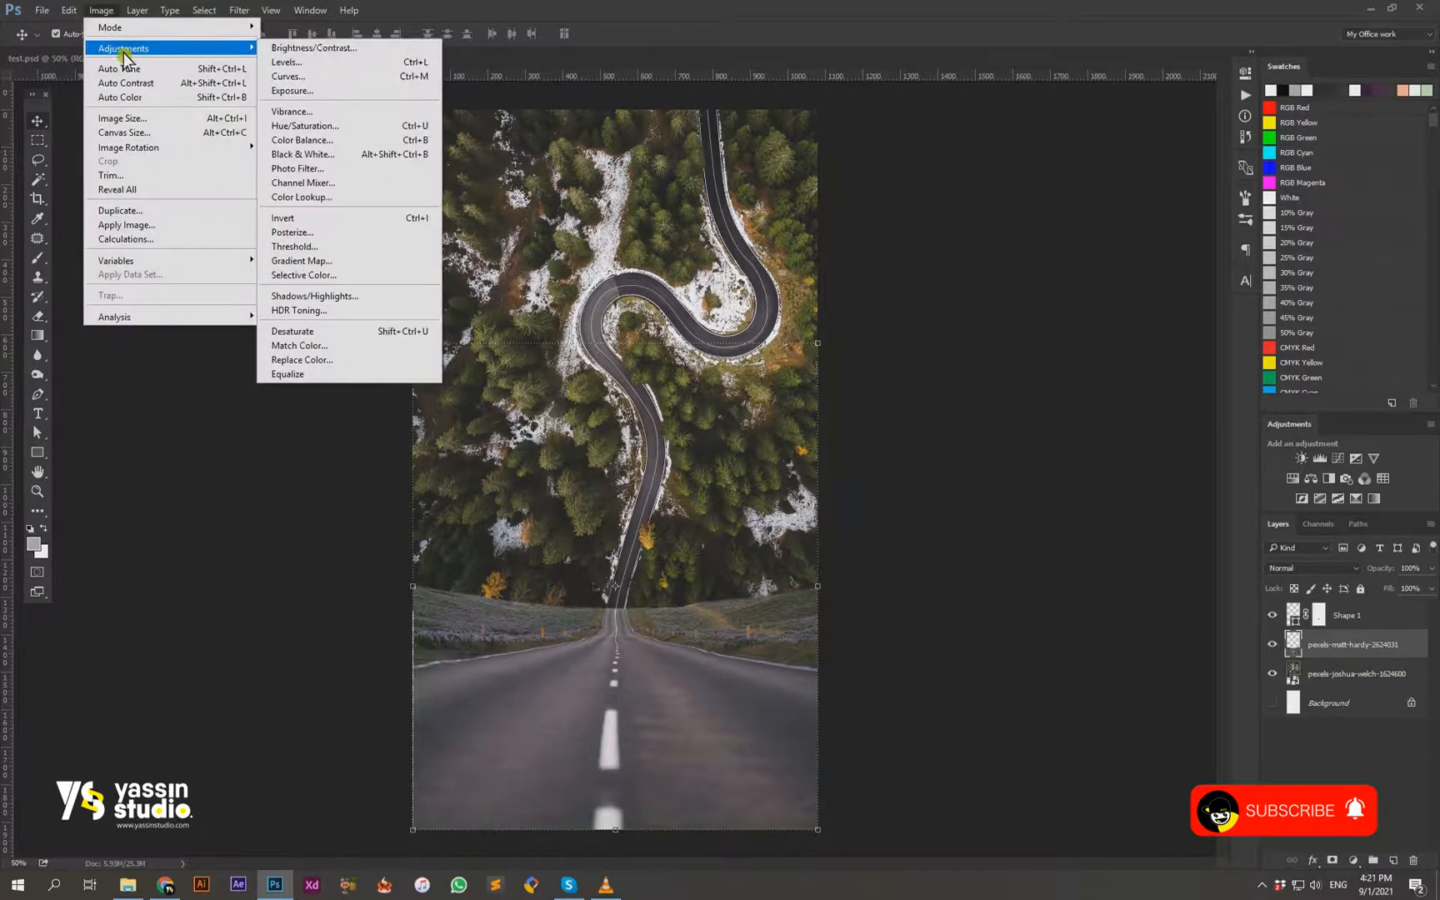
pyautogui.click(1380, 615)
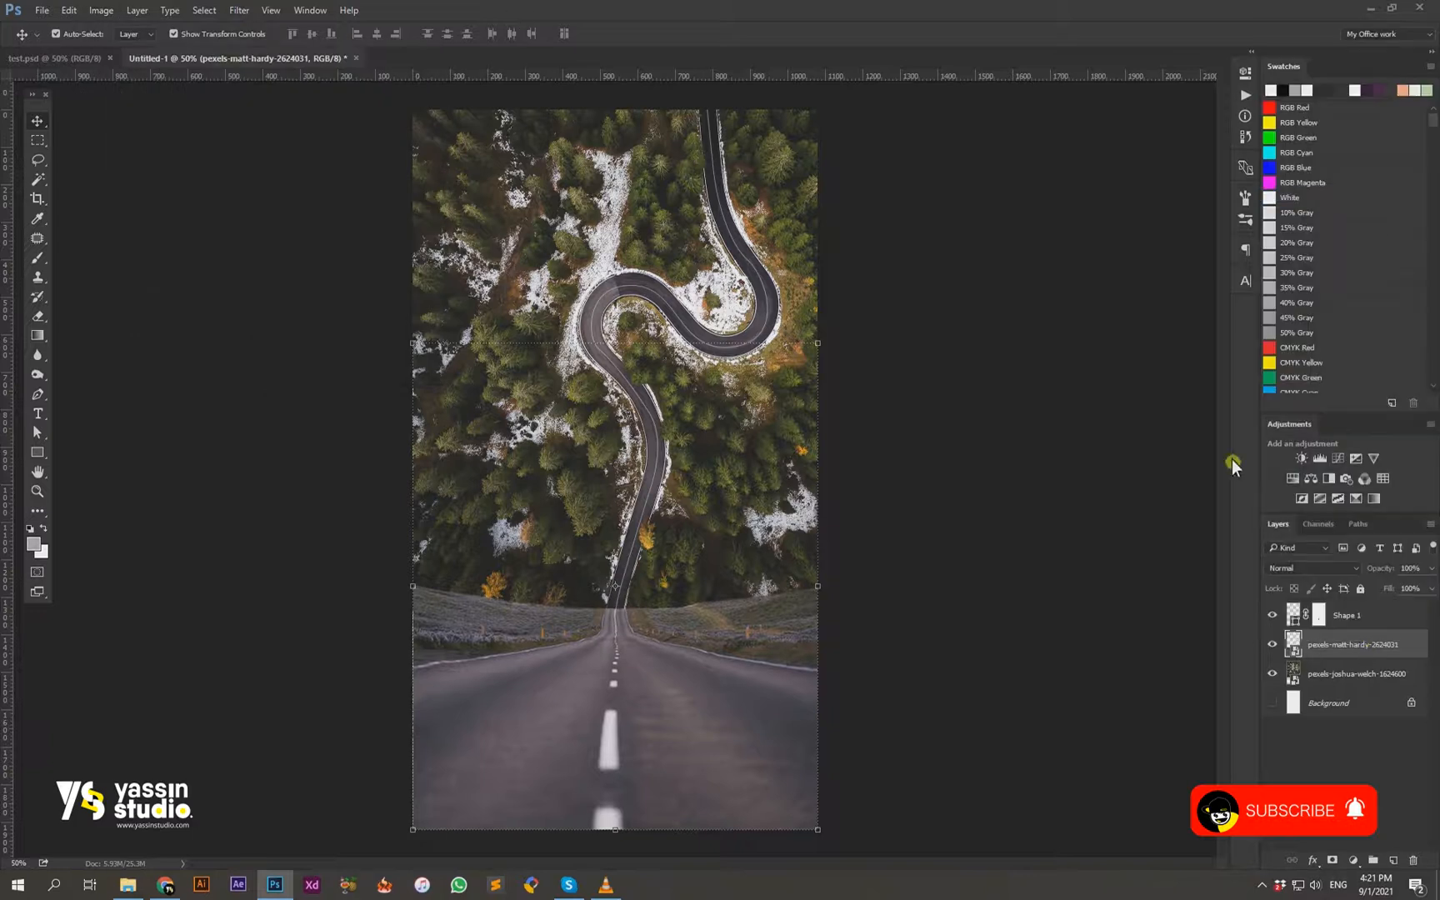
# Step: Try darkening the road photo with Curves, moving an RGB point to input 195, output 173
pyautogui.click(101, 10)
pyautogui.moveTo(150, 47)
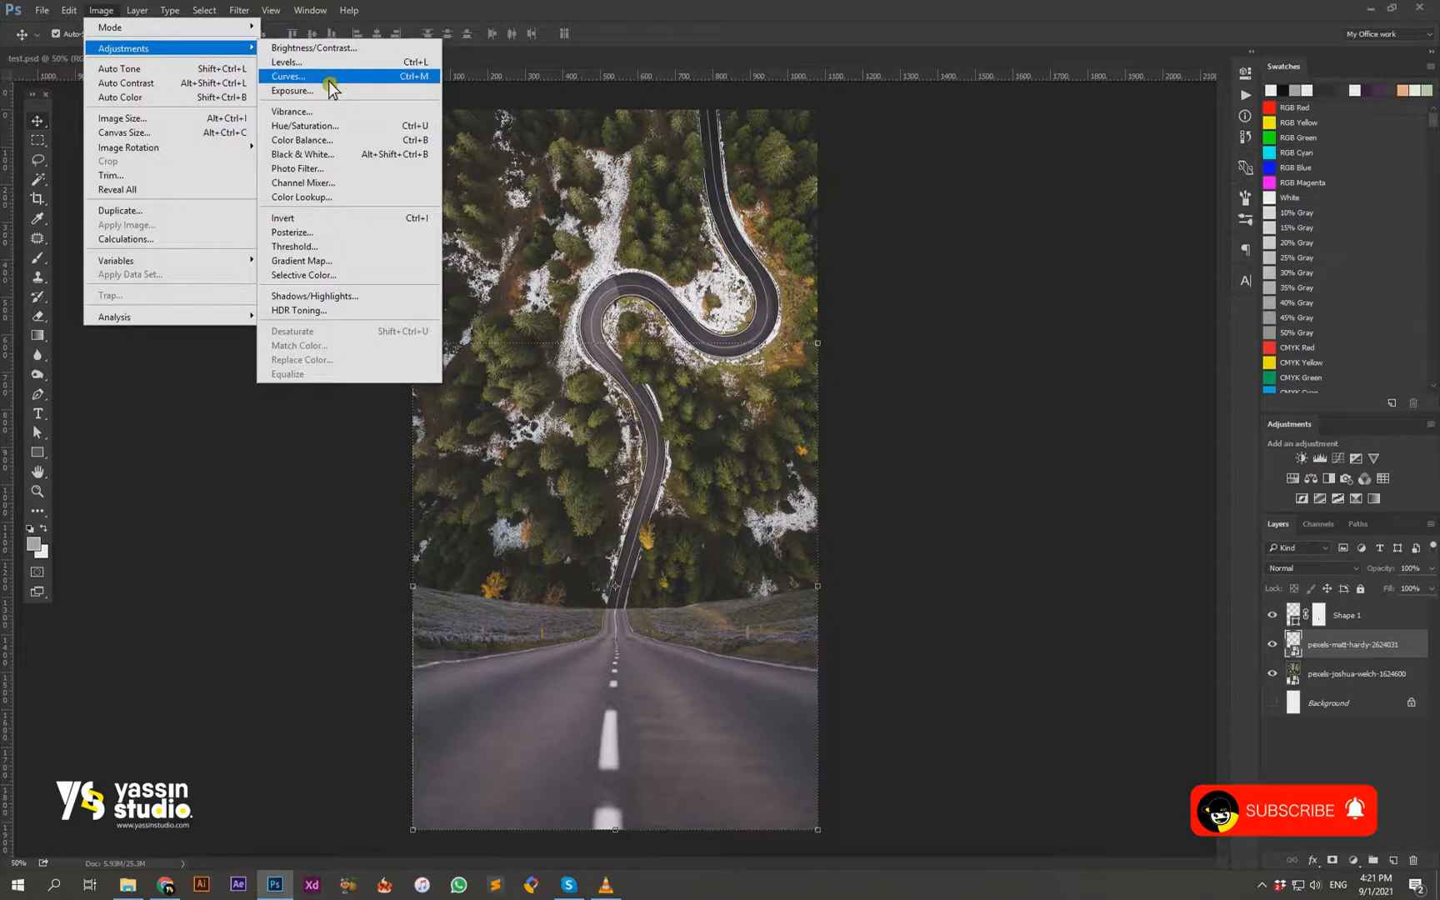
pyautogui.click(329, 76)
pyautogui.moveTo(692, 303); pyautogui.dragTo(700, 322)
# Step: Try adjusting the road photo's Blue, Red and Green channels in Curves
pyautogui.click(595, 238)
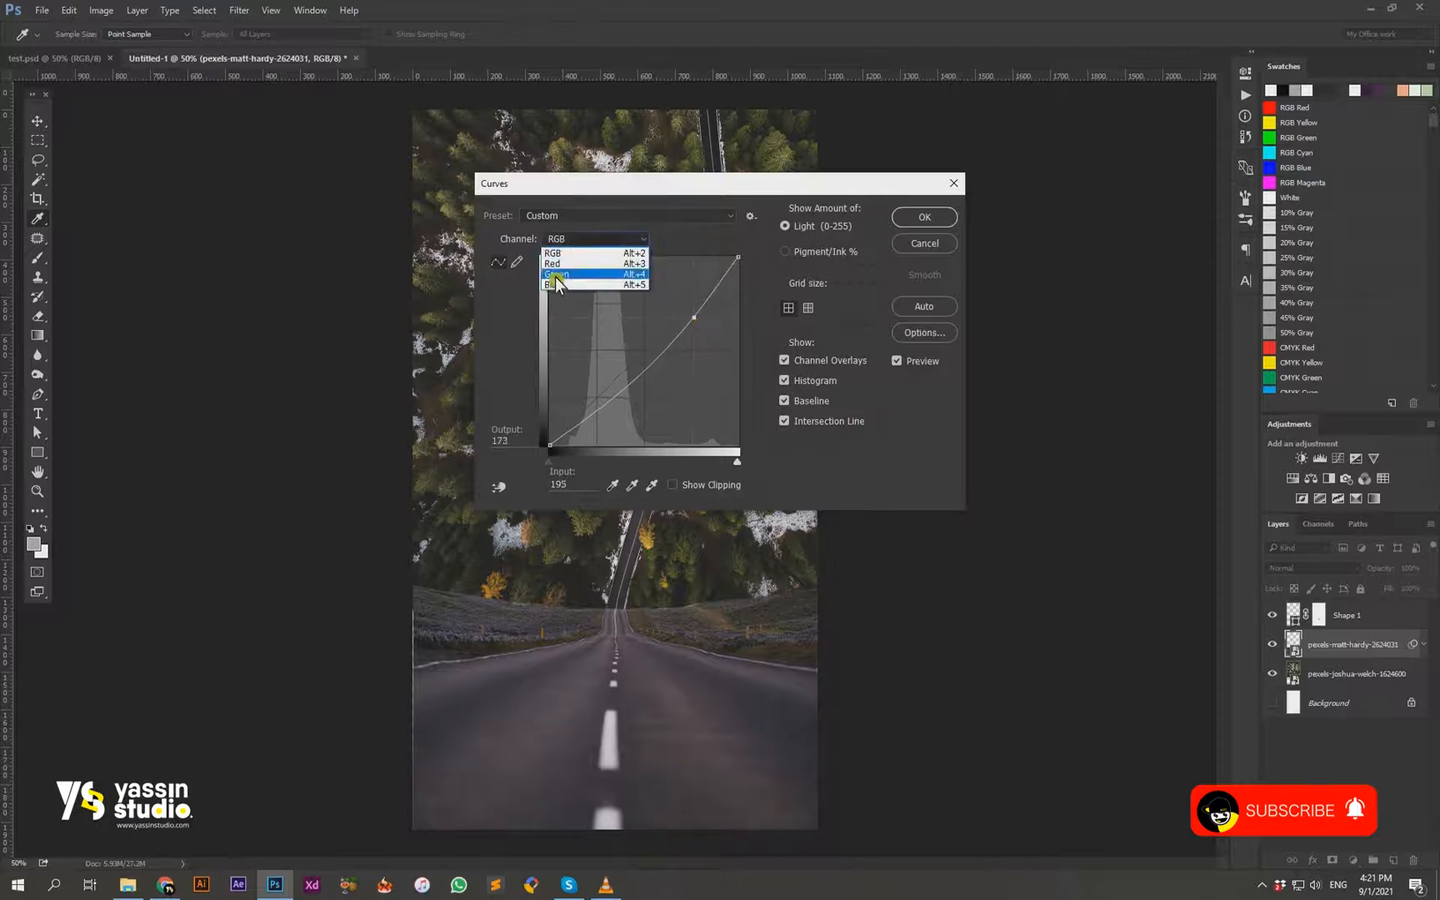
pyautogui.click(584, 288)
pyautogui.moveTo(553, 450)
pyautogui.mouseDown()
pyautogui.moveTo(552, 436)
pyautogui.moveTo(578, 464)
pyautogui.moveTo(551, 467)
pyautogui.mouseUp()
pyautogui.click(595, 238)
pyautogui.click(582, 265)
pyautogui.click(594, 239)
pyautogui.click(572, 276)
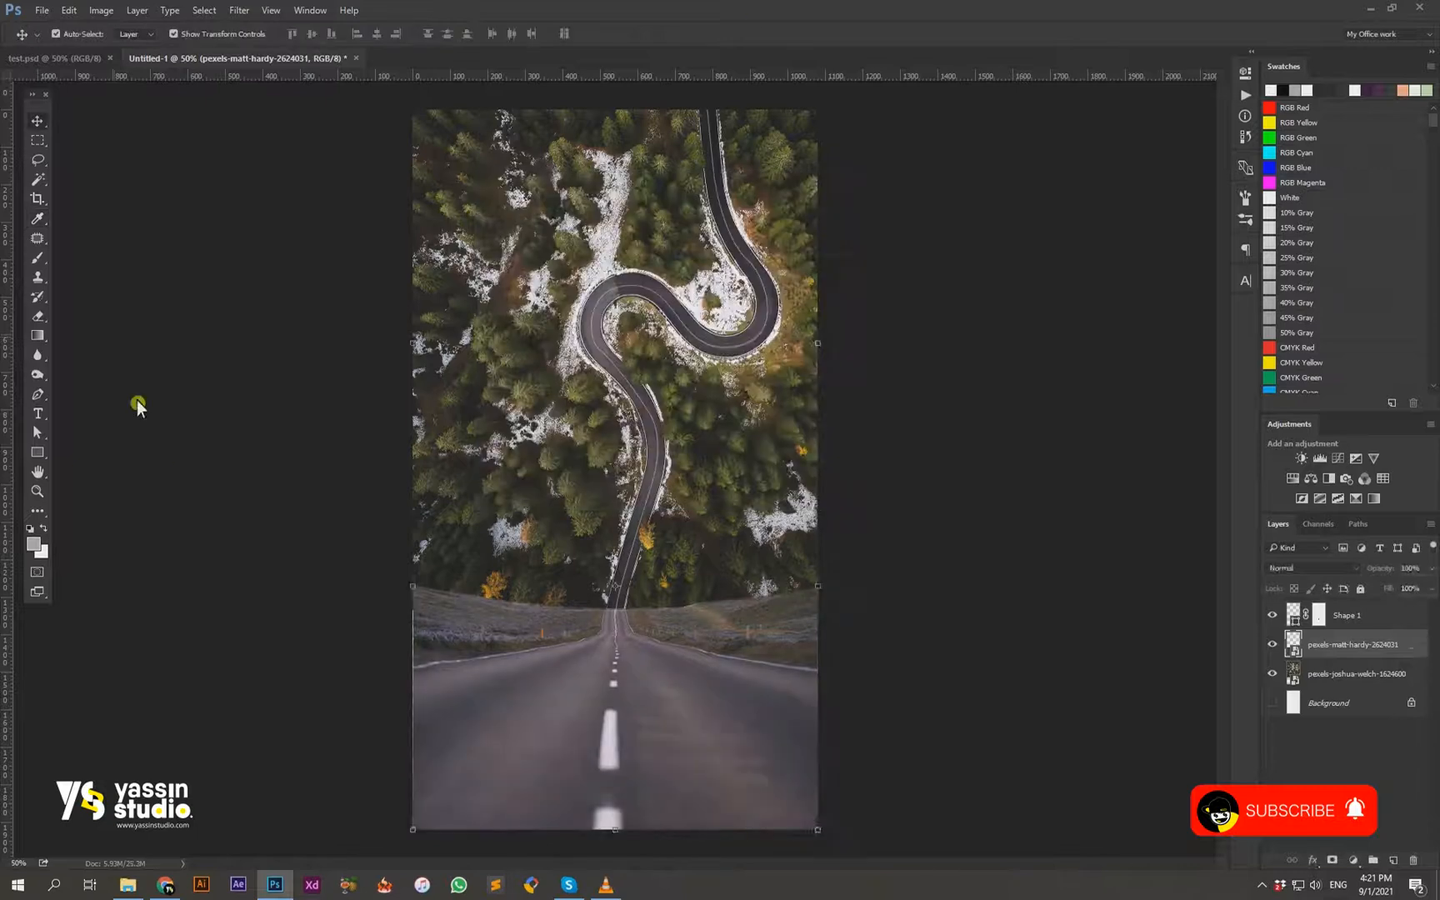
pyautogui.click(1429, 777)
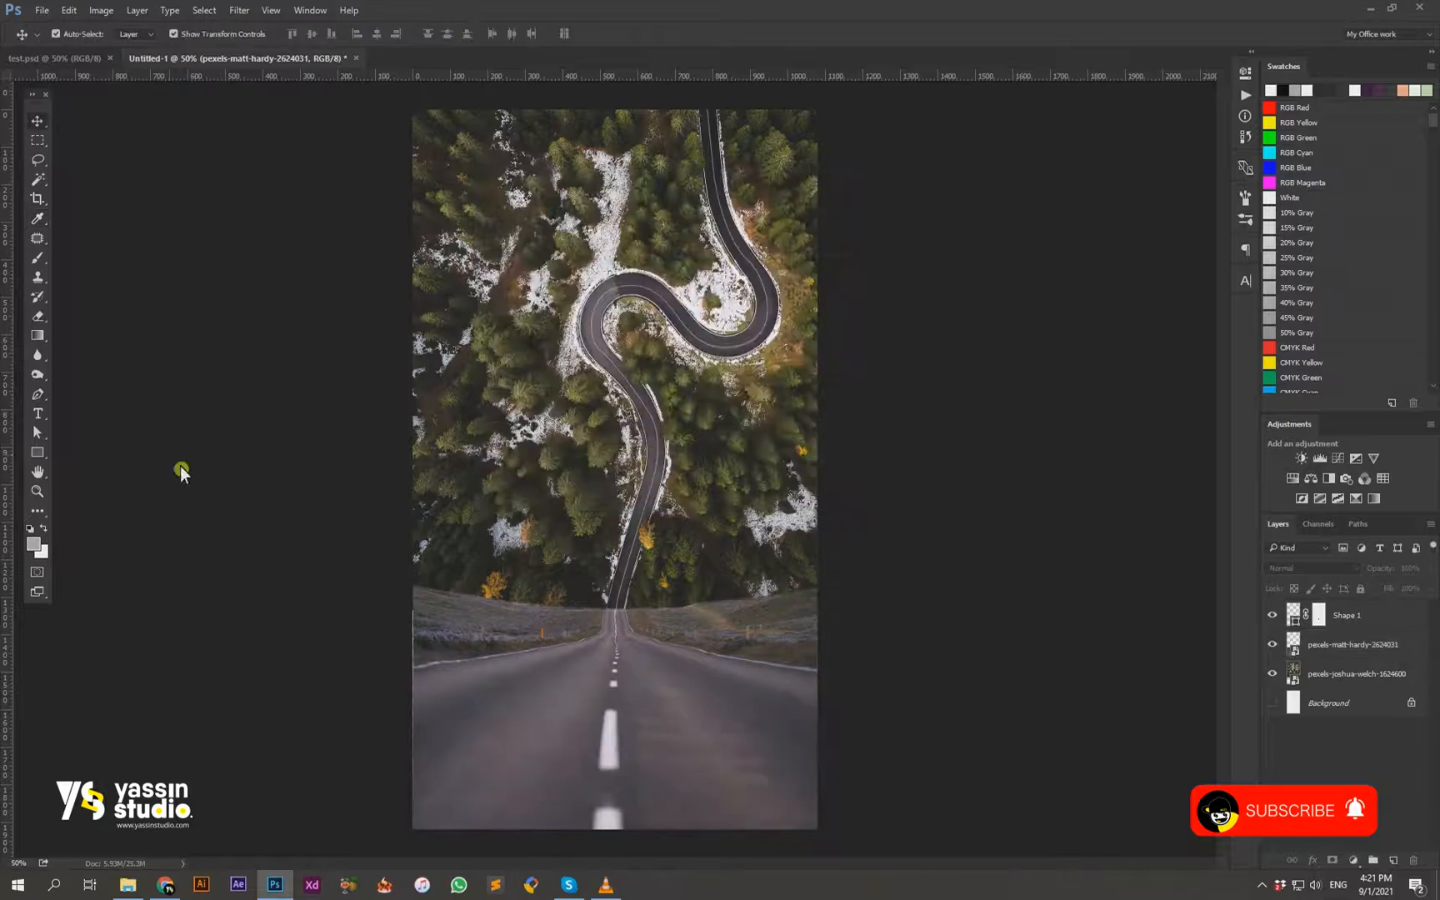
pyautogui.click(1337, 656)
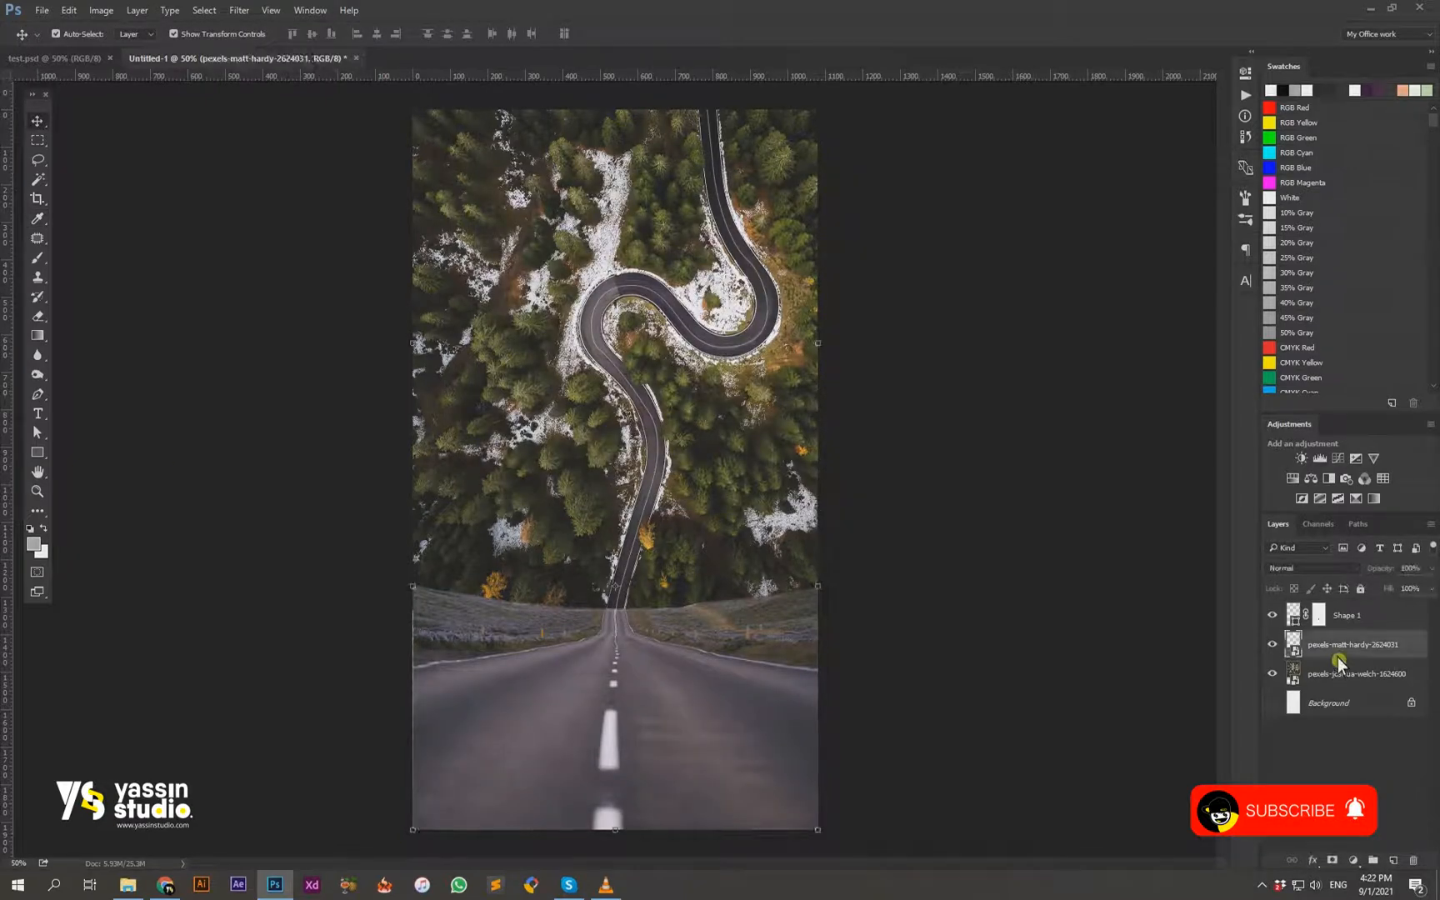
pyautogui.click(101, 10)
pyautogui.click(288, 63)
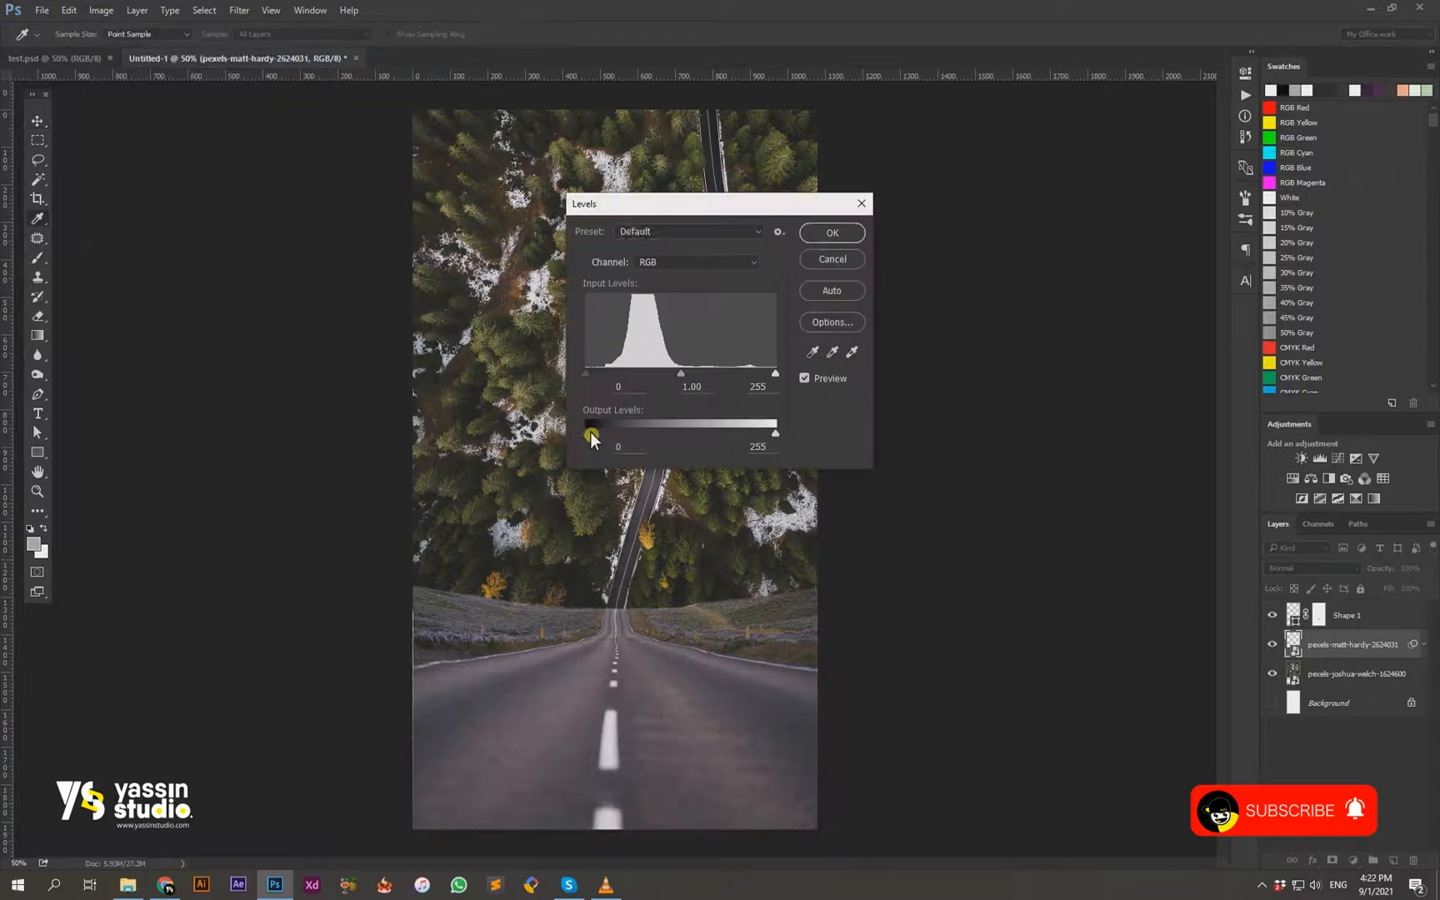
pyautogui.moveTo(782, 444); pyautogui.dragTo(829, 450)
pyautogui.click(837, 260)
# Step: Try darkening the Magentas of the road photo by lowering their lightness with Hue/Saturation
pyautogui.click(101, 10)
pyautogui.moveTo(125, 62)
pyautogui.click(320, 127)
pyautogui.click(570, 405)
pyautogui.click(558, 671)
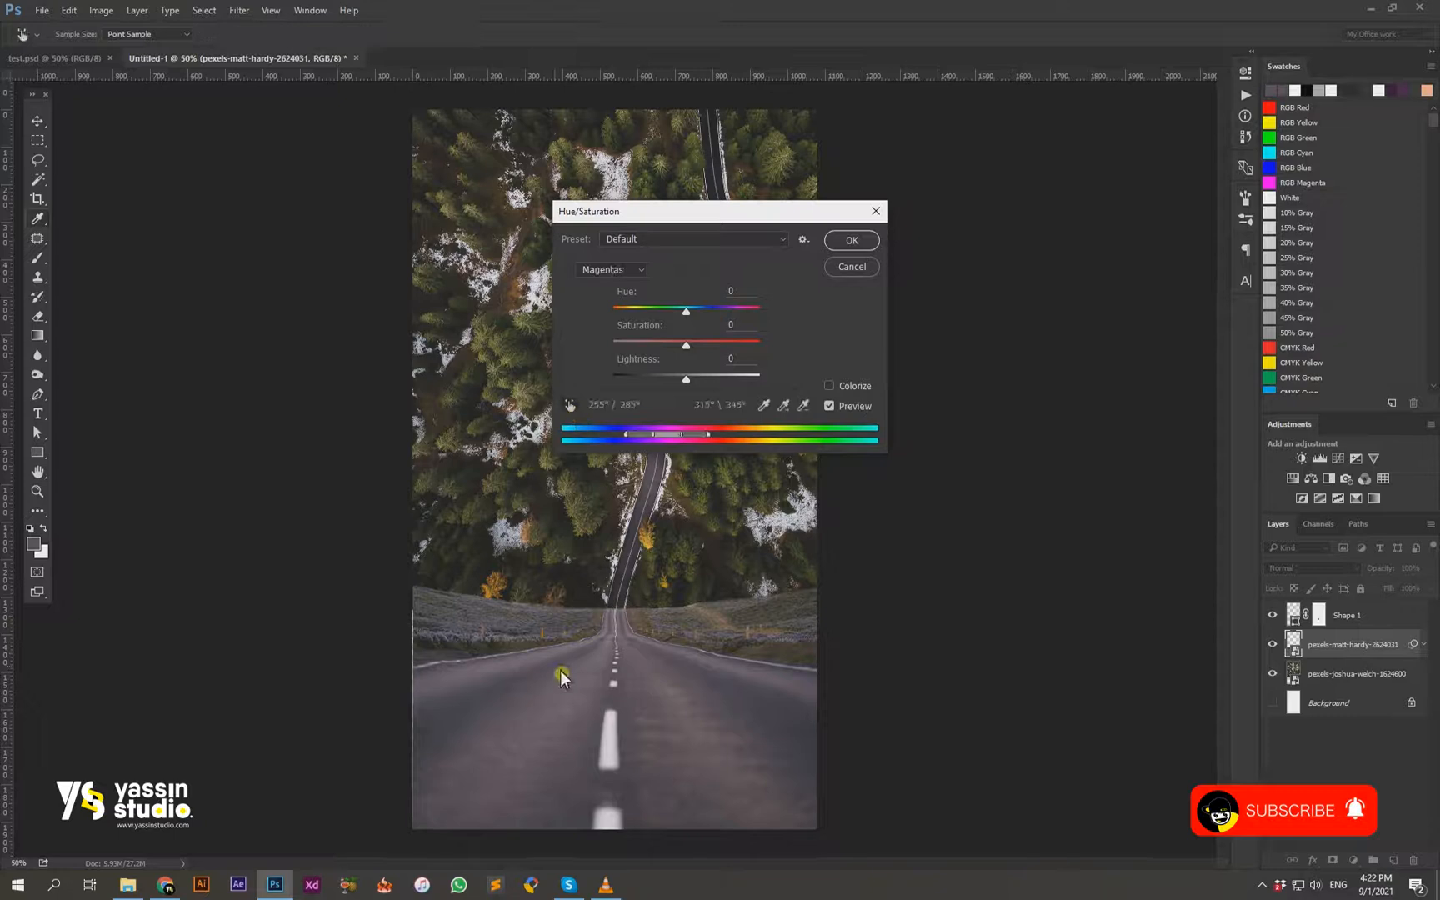
pyautogui.moveTo(686, 379); pyautogui.dragTo(626, 379)
pyautogui.click(851, 240)
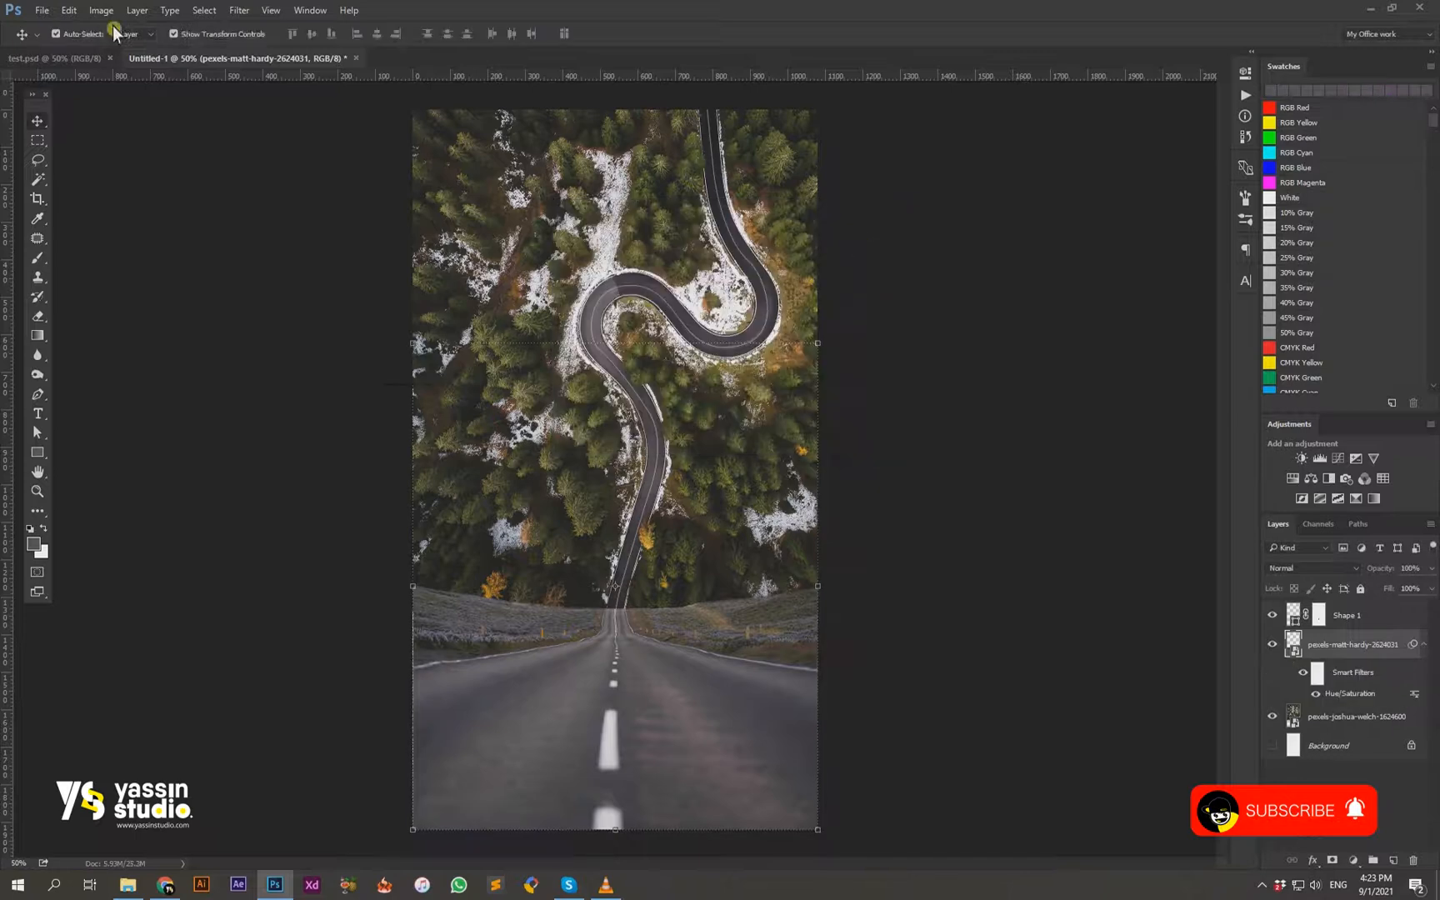
pyautogui.click(101, 10)
pyautogui.moveTo(167, 48)
pyautogui.click(308, 140)
pyautogui.moveTo(705, 336); pyautogui.dragTo(686, 333)
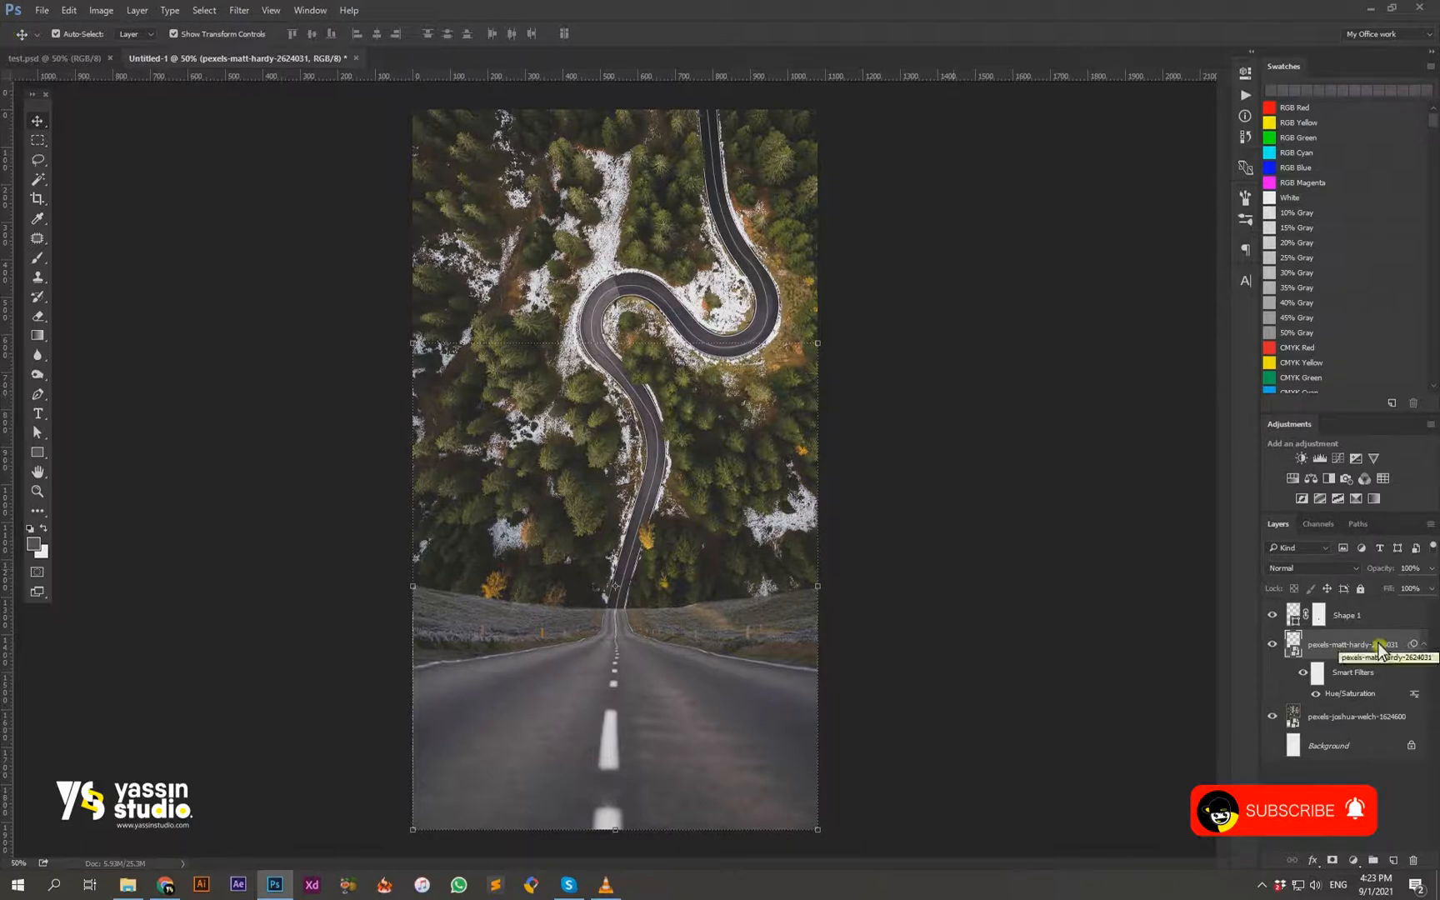
# Step: Apply Color Balance to the road photo's midtones with levels -12, 0, -23, and mask the effect off the asphalt
pyautogui.click(101, 10)
pyautogui.click(308, 140)
pyautogui.moveTo(693, 295); pyautogui.dragTo(680, 332)
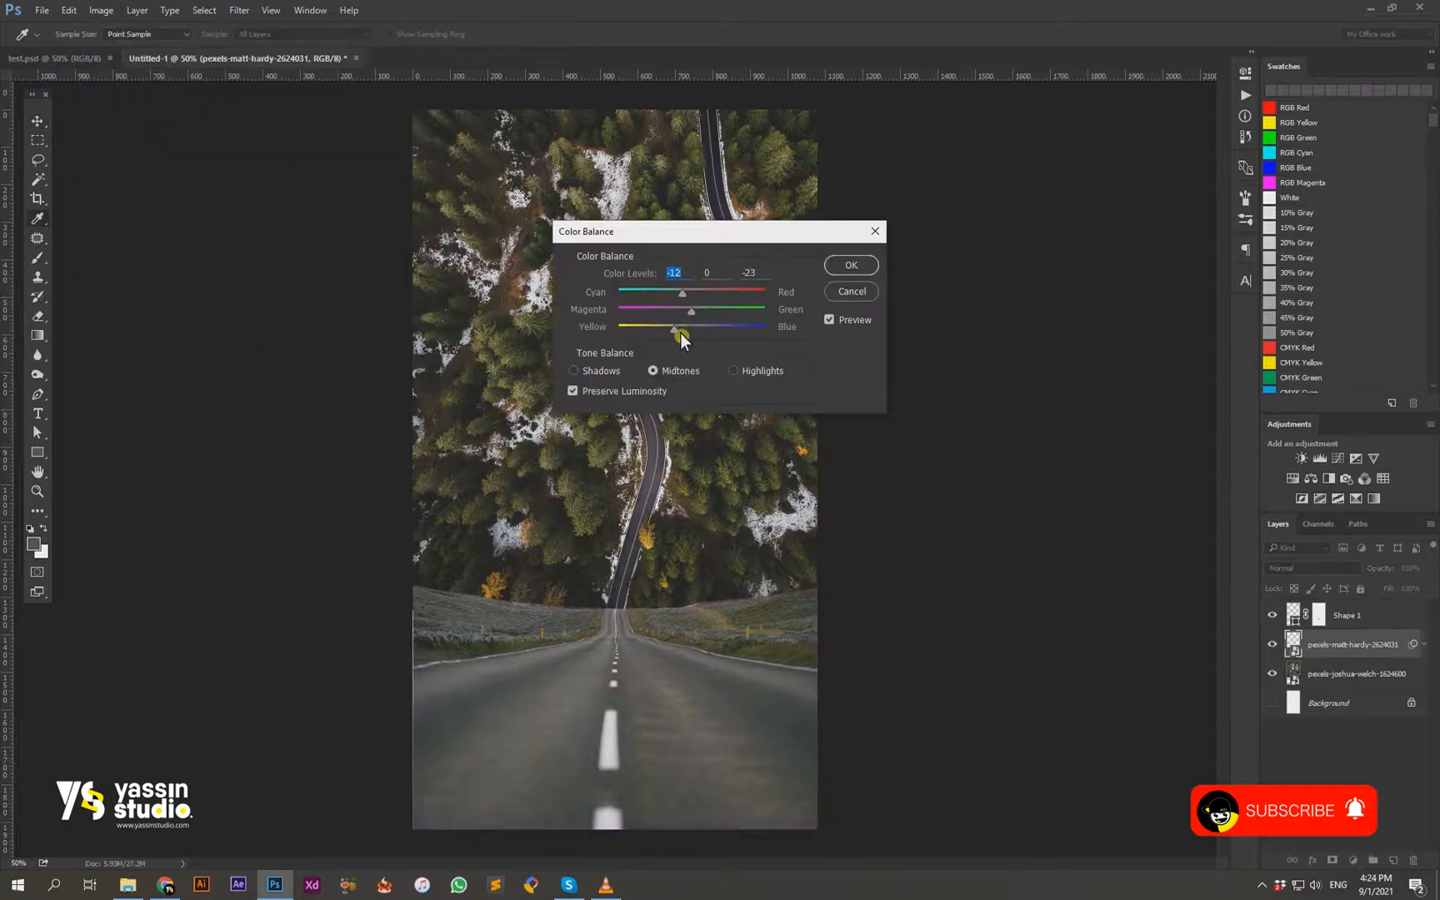
pyautogui.click(850, 266)
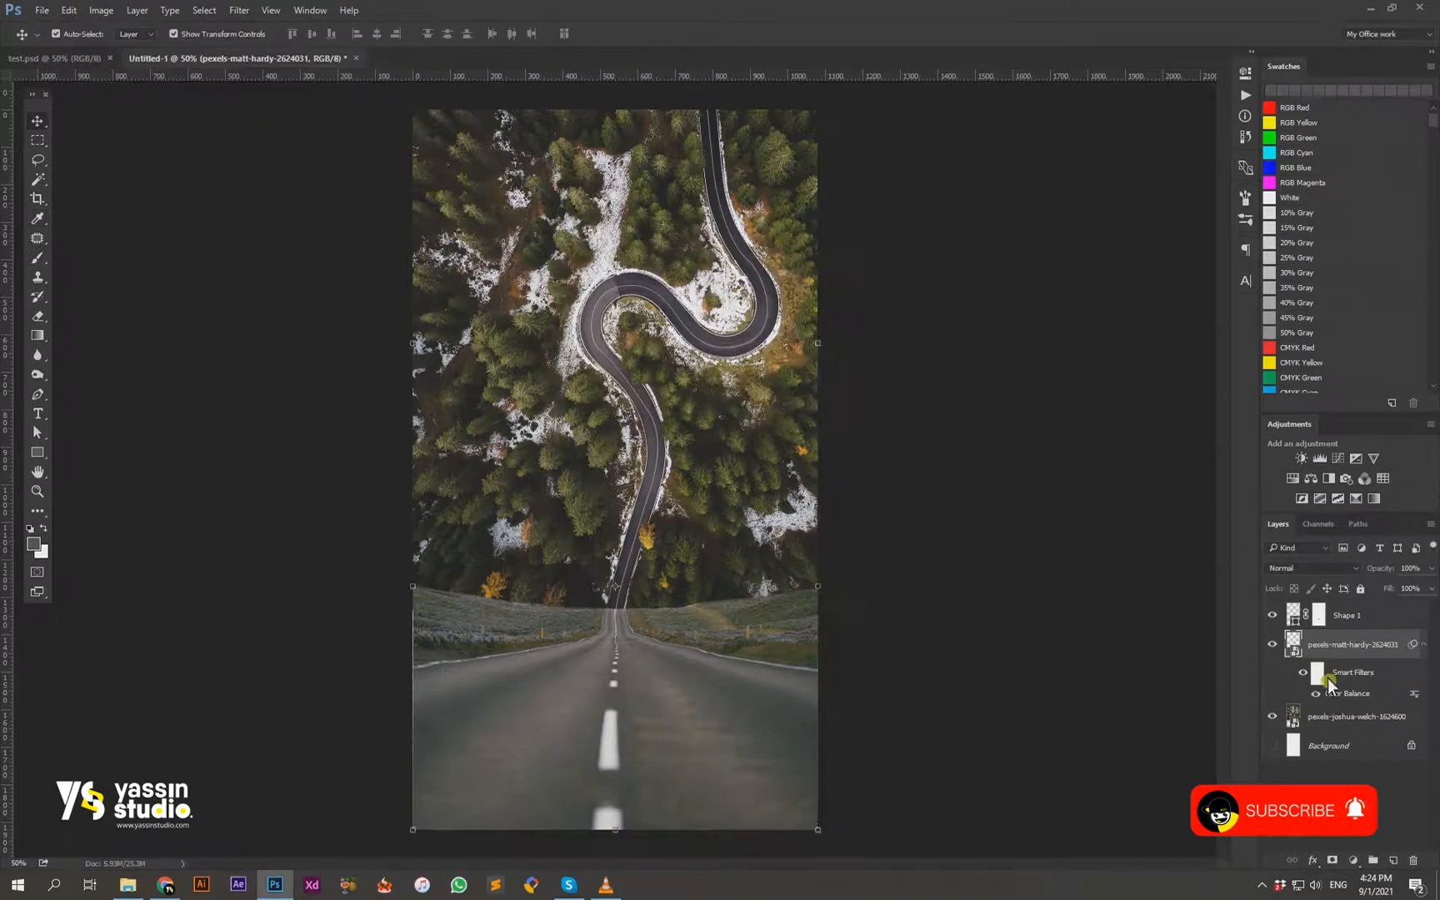
pyautogui.press('b')
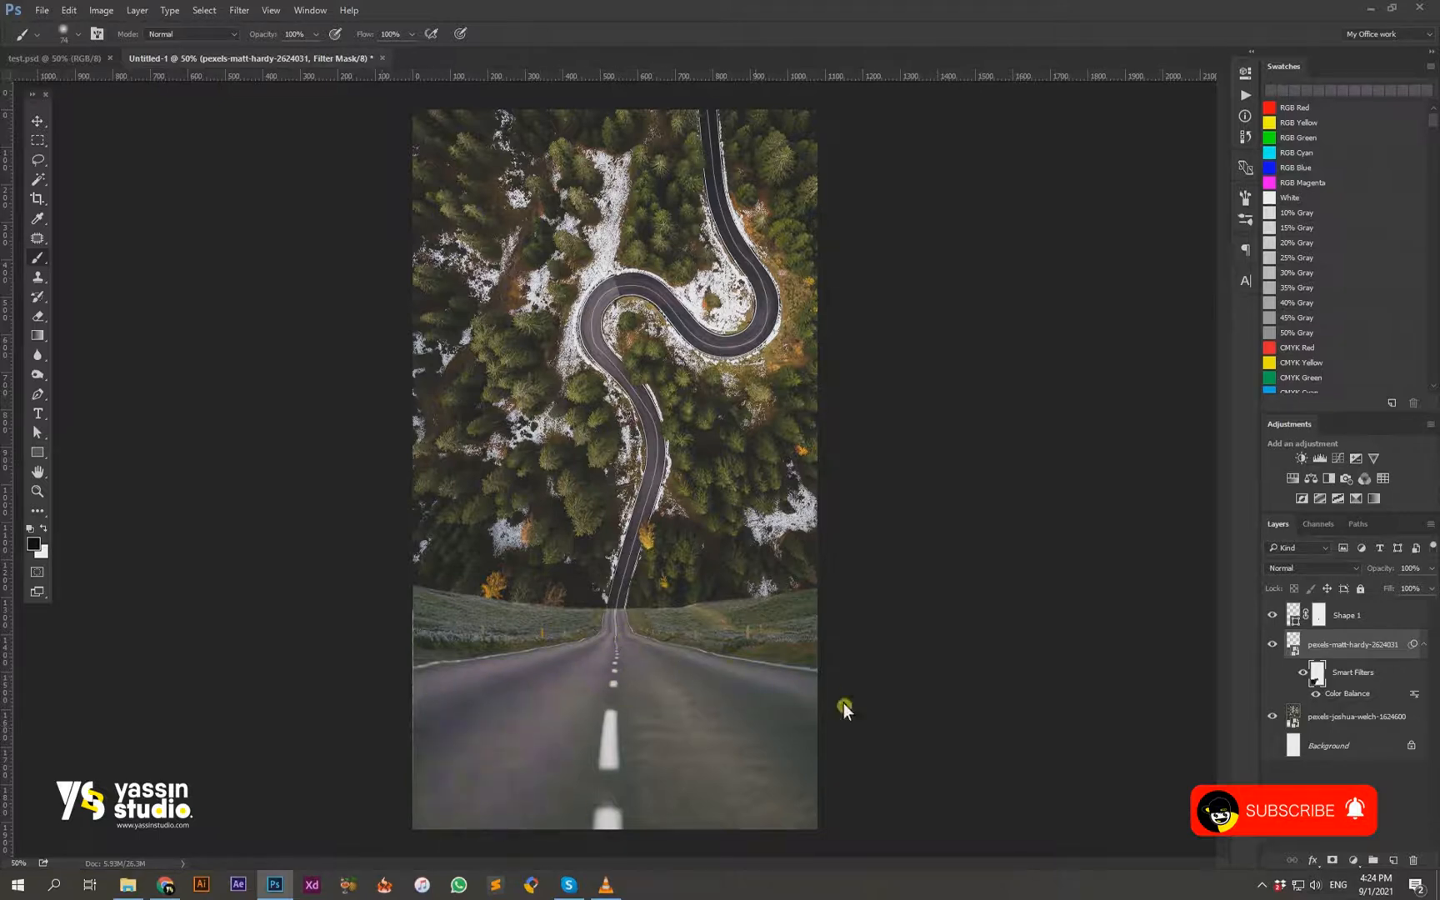
# Step: Add a Hue/Saturation adjustment layer clipped to the road photo, lowering the Magentas' lightness to -78 and reducing their saturation
pyautogui.click(1352, 860)
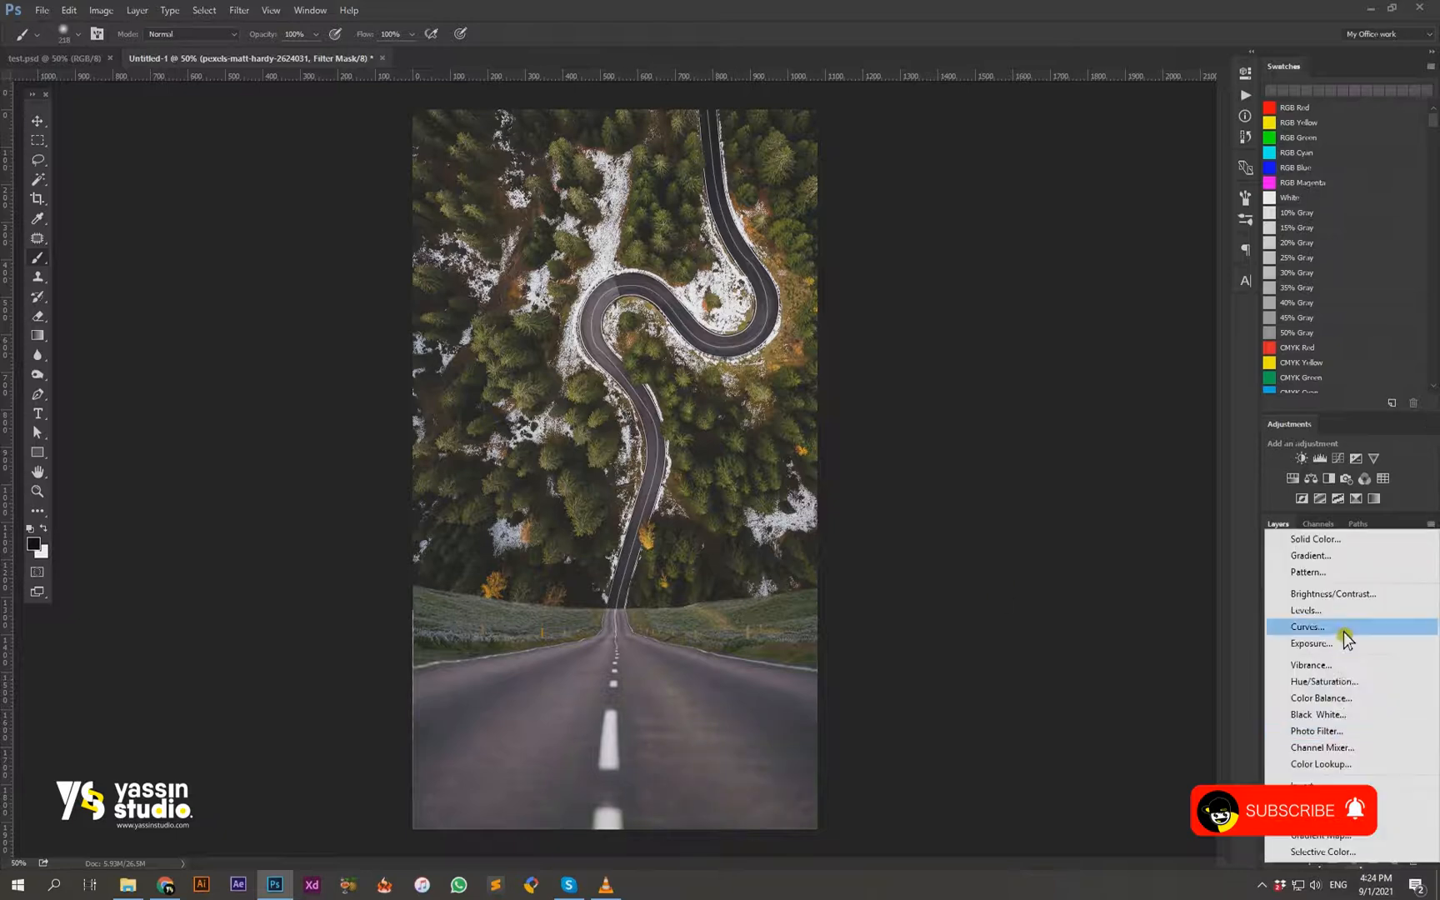
pyautogui.click(1334, 682)
pyautogui.click(1112, 330)
pyautogui.click(1048, 134)
pyautogui.click(676, 670)
pyautogui.moveTo(1124, 221); pyautogui.dragTo(1082, 197)
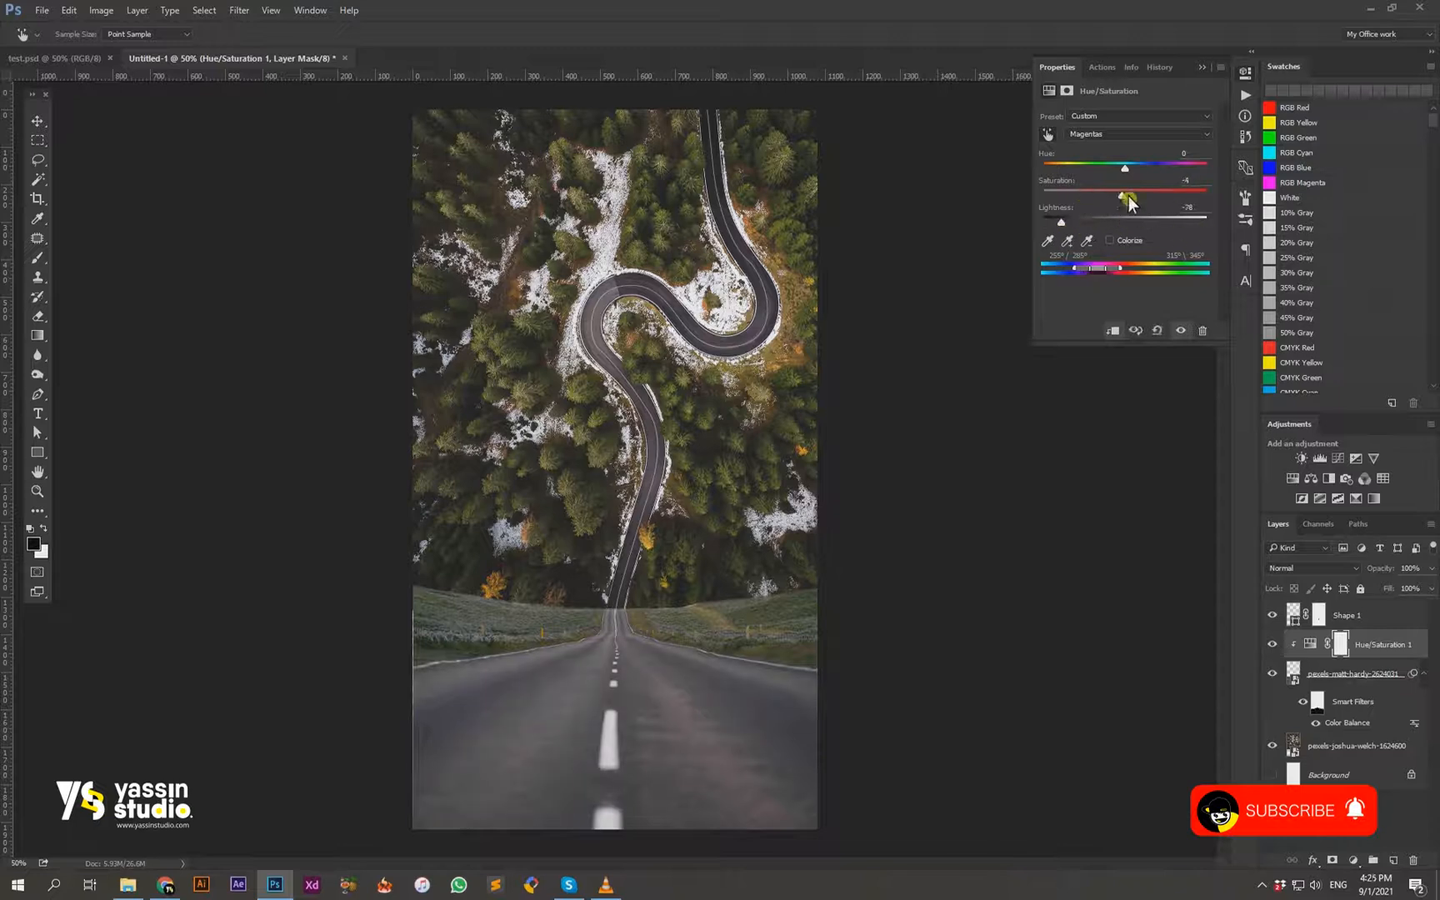
pyautogui.click(1201, 67)
# Step: Create a new layer named Color above the Hue/Saturation adjustment and clip it to the road photo
pyautogui.click(1393, 860)
pyautogui.doubleClick(1323, 647)
pyautogui.press('Return')
pyautogui.rightClick(1328, 655)
pyautogui.click(1332, 293)
# Step: Sample the dark asphalt colour #28282a at the road junction and paint it over the whole foreground road on the Color layer
pyautogui.click(33, 544)
pyautogui.click(618, 611)
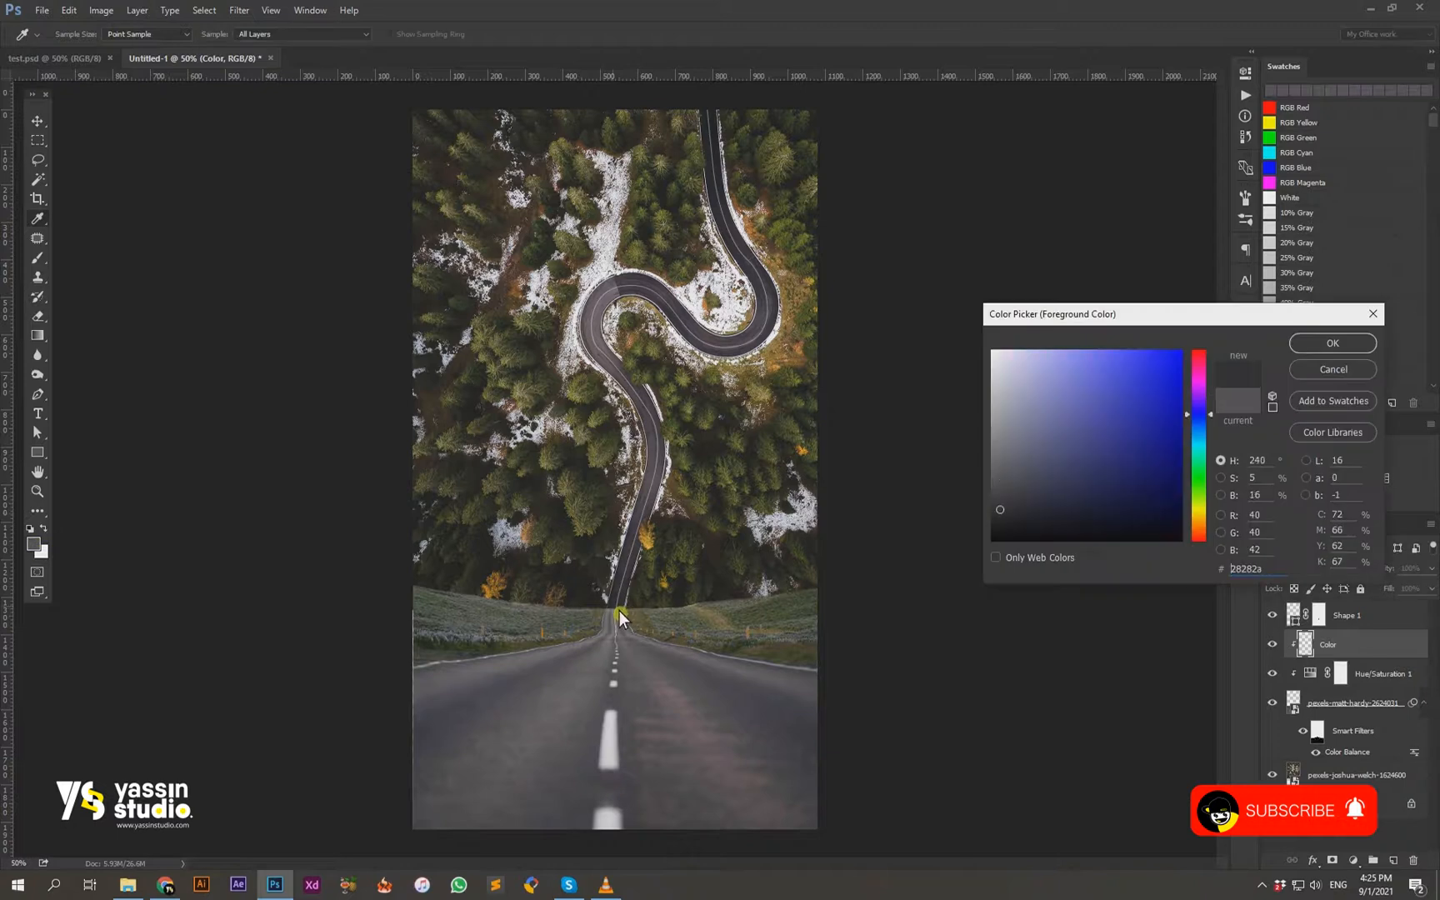
pyautogui.press('Return')
pyautogui.hotkey('ctrl', '+')
pyautogui.press('b')
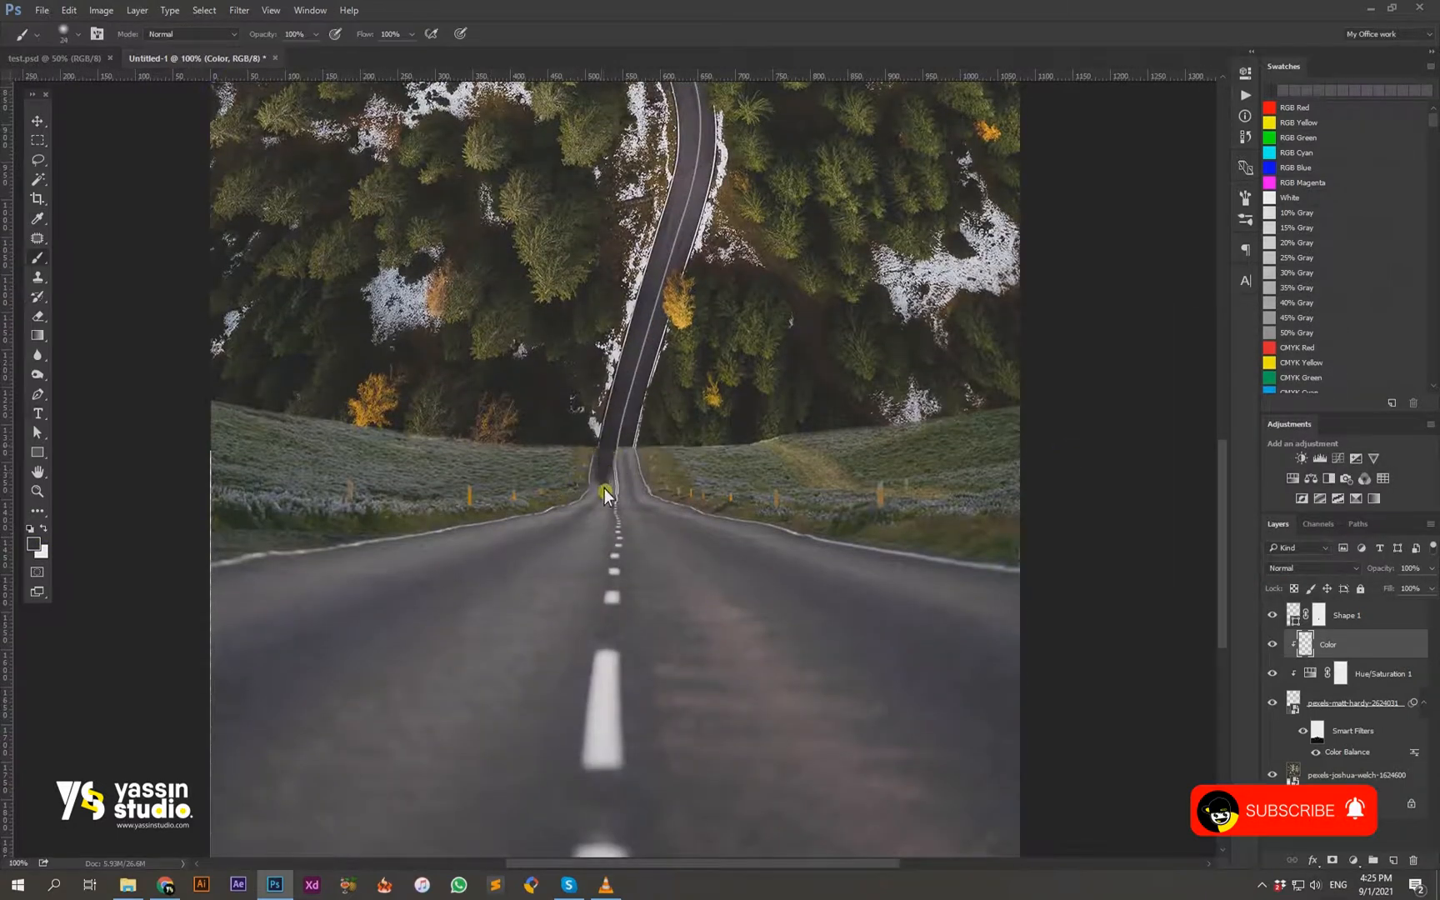
pyautogui.moveTo(598, 592); pyautogui.dragTo(597, 510)
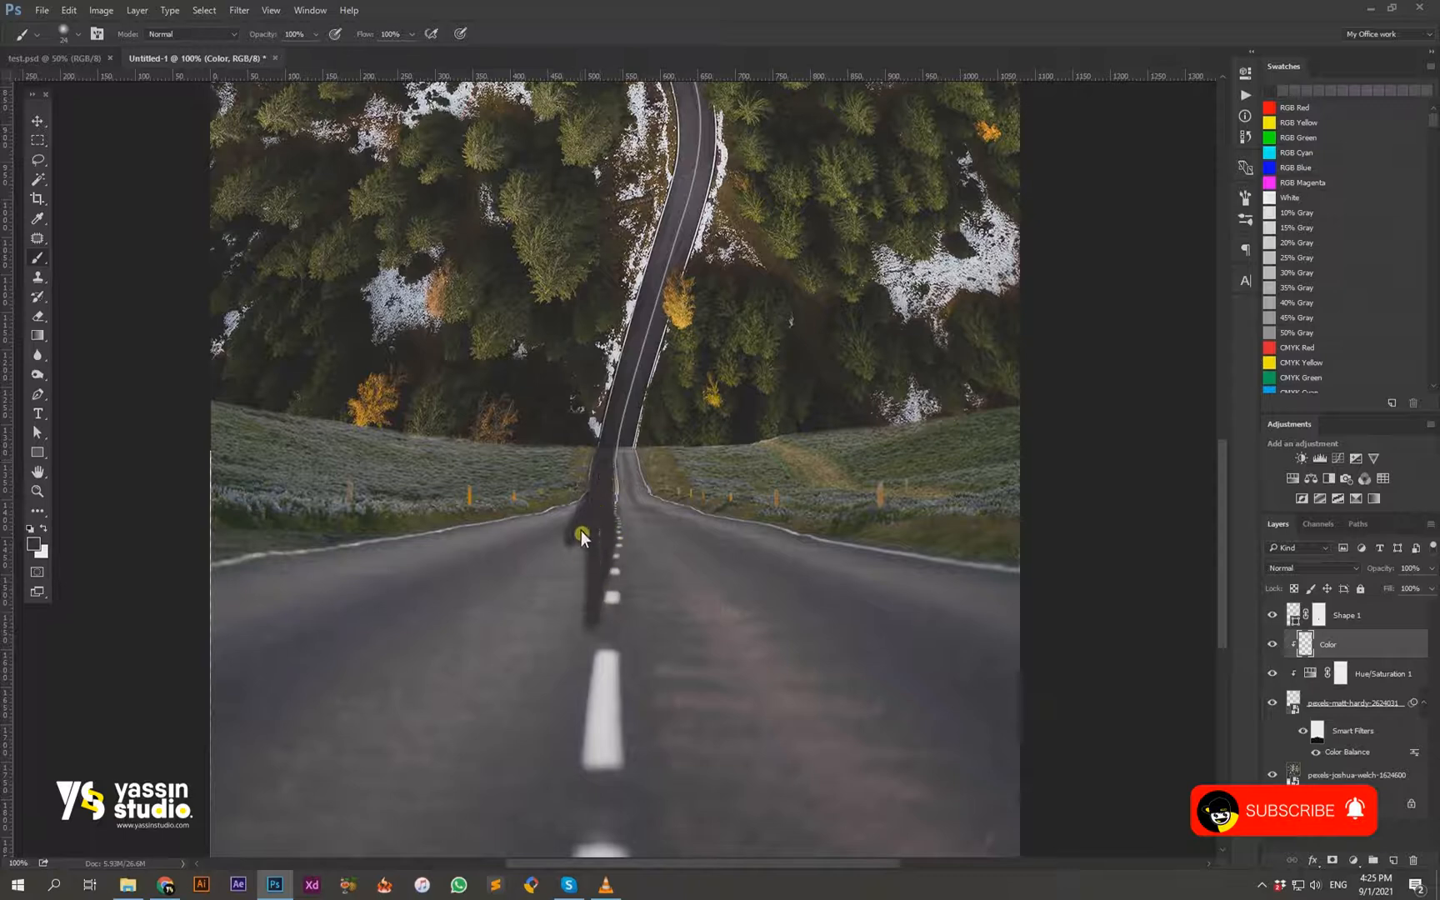
pyautogui.moveTo(528, 544)
pyautogui.mouseDown()
pyautogui.moveTo(281, 589)
pyautogui.moveTo(566, 637)
pyautogui.moveTo(465, 764)
pyautogui.mouseUp()
pyautogui.keyDown('alt'); pyautogui.rightClick(638, 498); pyautogui.keyUp('alt')
pyautogui.moveTo(635, 502); pyautogui.dragTo(620, 500)
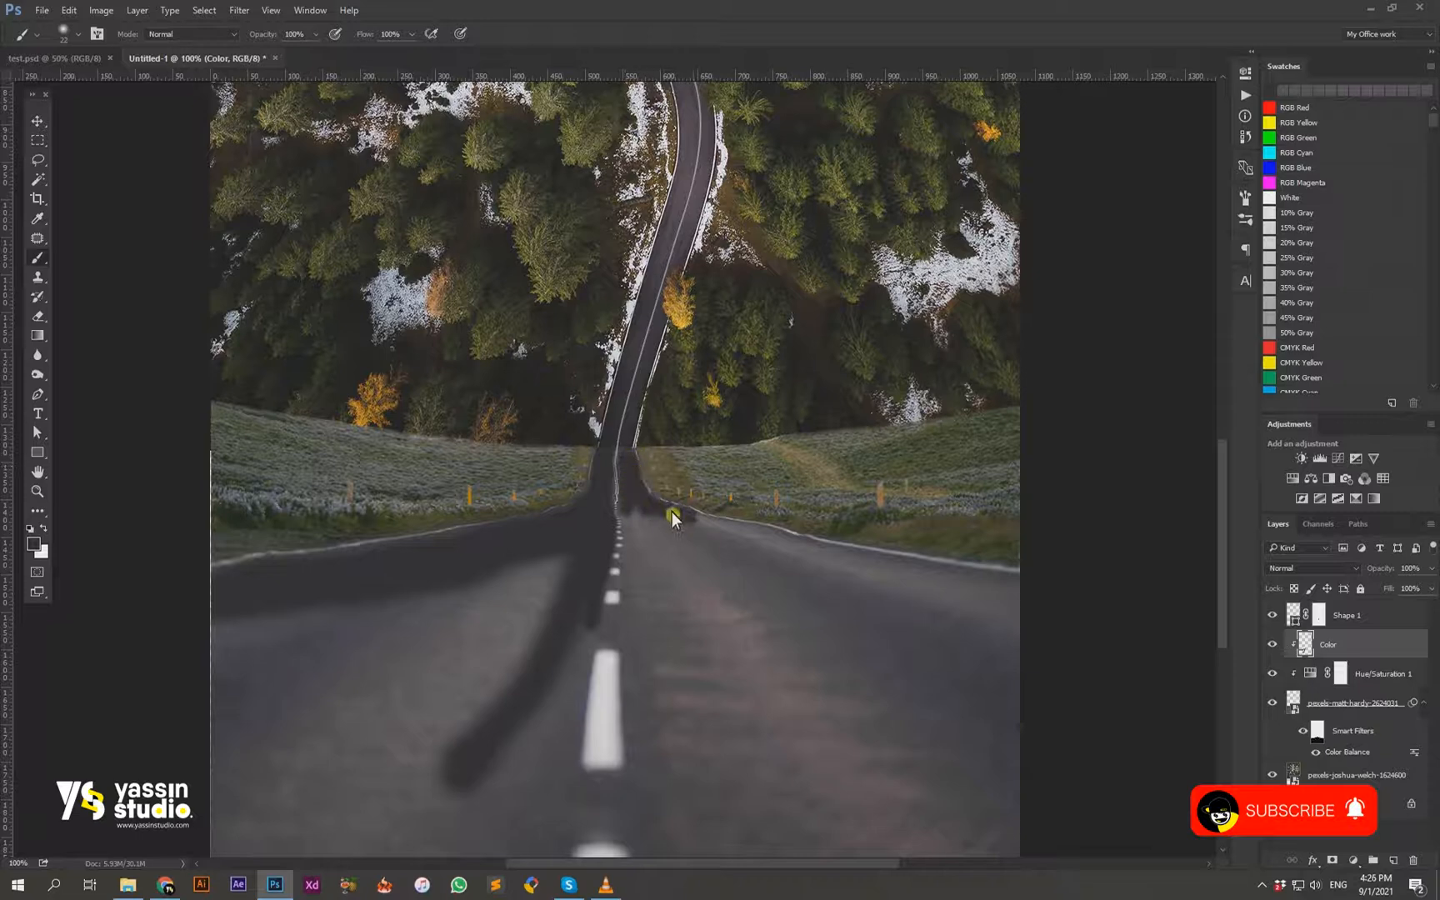
pyautogui.moveTo(814, 551); pyautogui.dragTo(985, 582)
pyautogui.moveTo(682, 523)
pyautogui.mouseDown()
pyautogui.moveTo(1001, 610)
pyautogui.moveTo(635, 531)
pyautogui.moveTo(625, 506)
pyautogui.moveTo(611, 515)
pyautogui.moveTo(636, 506)
pyautogui.moveTo(663, 555)
pyautogui.moveTo(655, 544)
pyautogui.moveTo(704, 567)
pyautogui.moveTo(807, 563)
pyautogui.moveTo(933, 758)
pyautogui.moveTo(819, 748)
pyautogui.moveTo(666, 549)
pyautogui.moveTo(673, 681)
pyautogui.moveTo(608, 562)
pyautogui.moveTo(503, 636)
pyautogui.moveTo(579, 552)
pyautogui.moveTo(424, 701)
pyautogui.moveTo(733, 763)
pyautogui.moveTo(387, 621)
pyautogui.mouseUp()
pyautogui.hotkey('ctrl', '-')
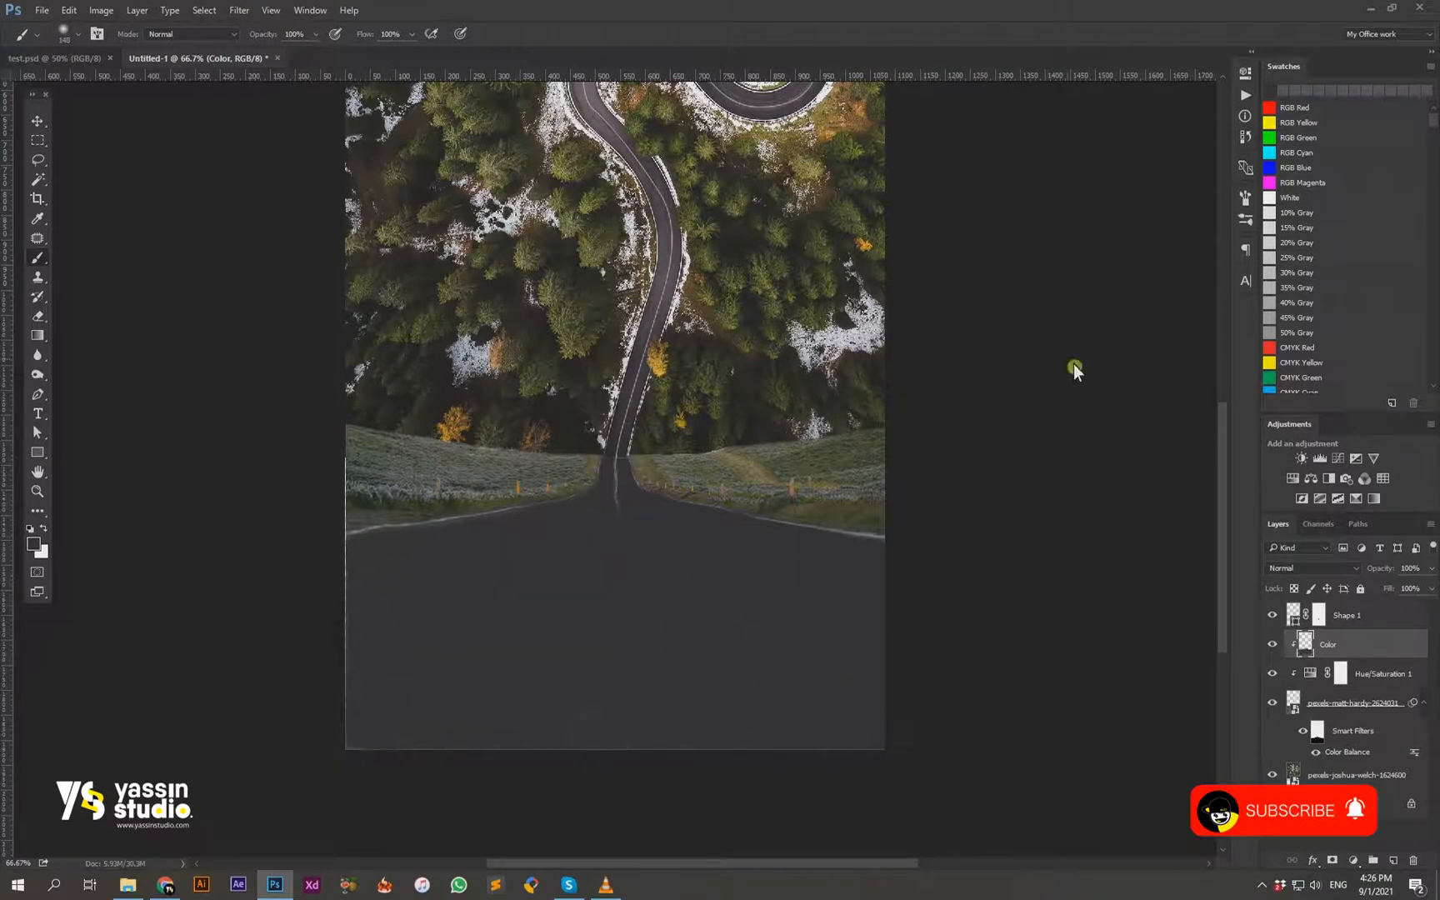
# Step: Add a layer mask to the road photo and brush away its hard edge where it meets the aerial road
pyautogui.click(1354, 702)
pyautogui.click(1332, 860)
pyautogui.hotkey('ctrl', '+')
pyautogui.keyDown('alt'); pyautogui.rightClick(640, 444); pyautogui.keyUp('alt')
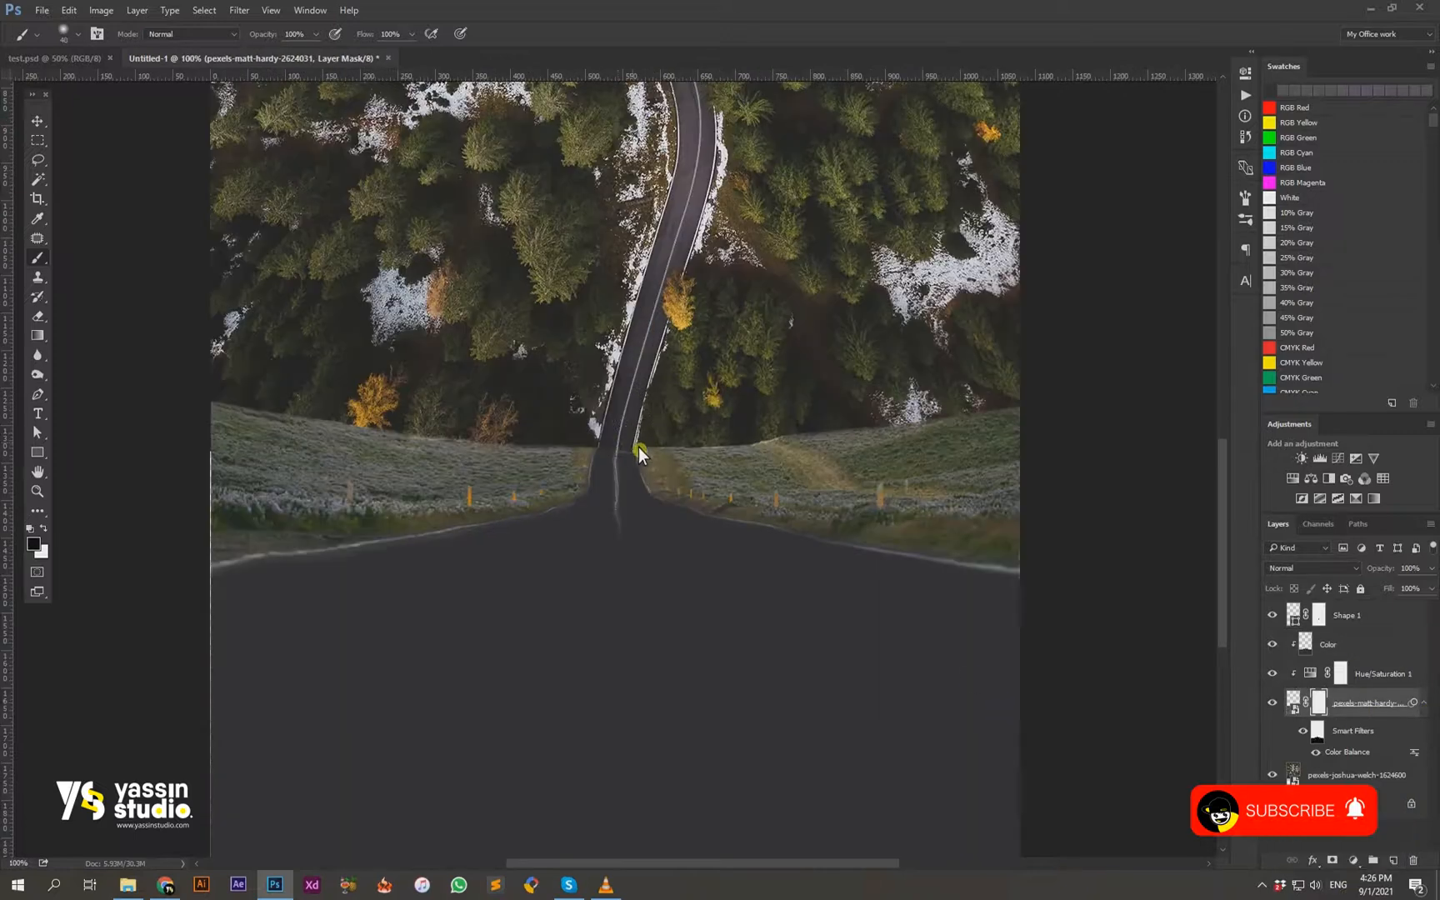
pyautogui.hotkey('ctrl', '+')
pyautogui.keyDown('alt'); pyautogui.rightClick(674, 423); pyautogui.keyUp('alt')
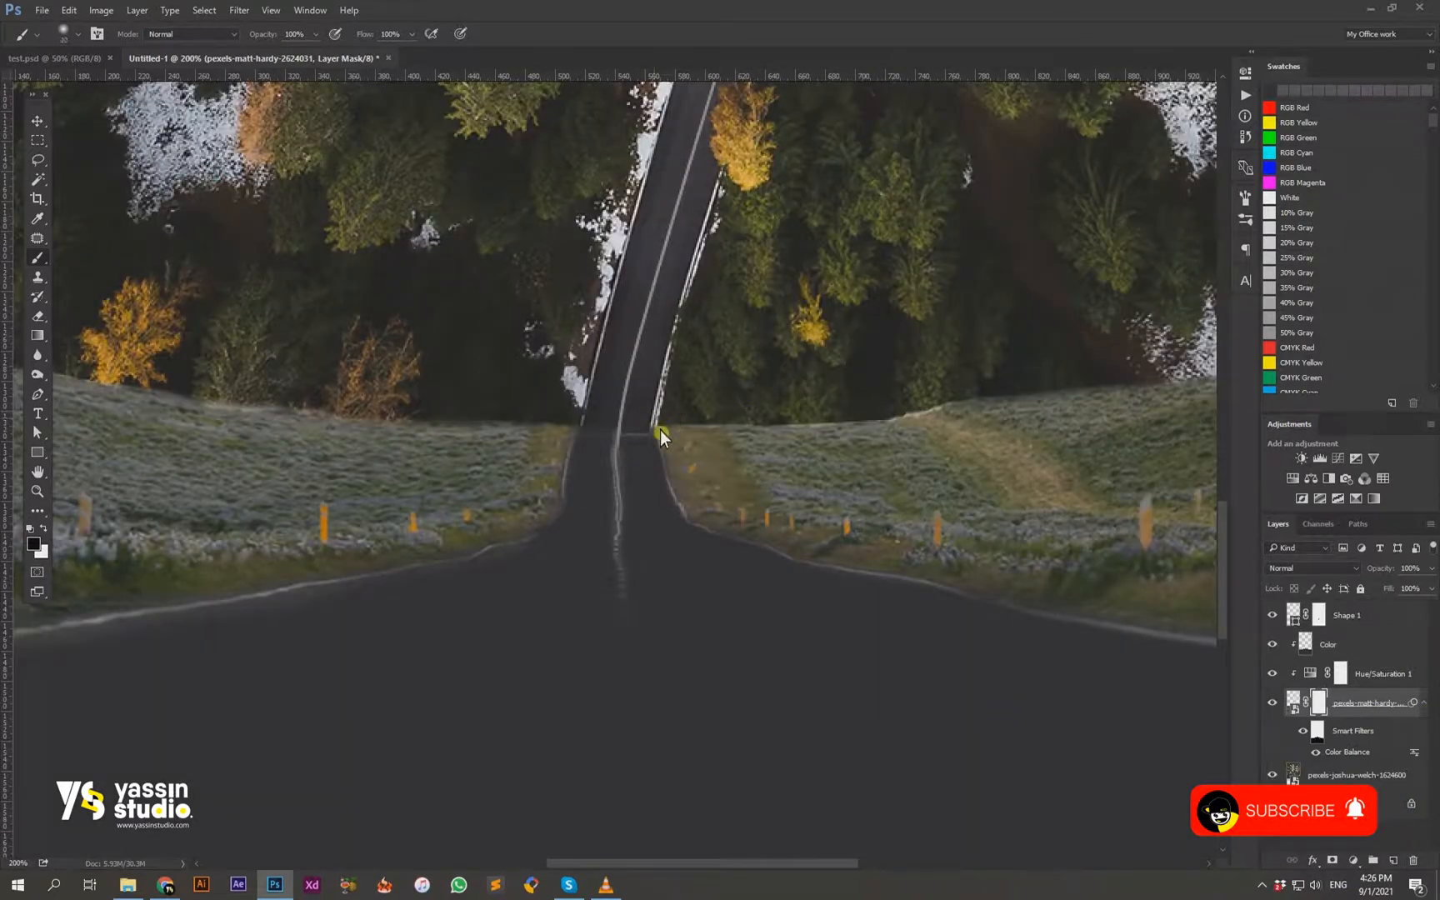
pyautogui.keyDown('alt'); pyautogui.rightClick(681, 437); pyautogui.keyUp('alt')
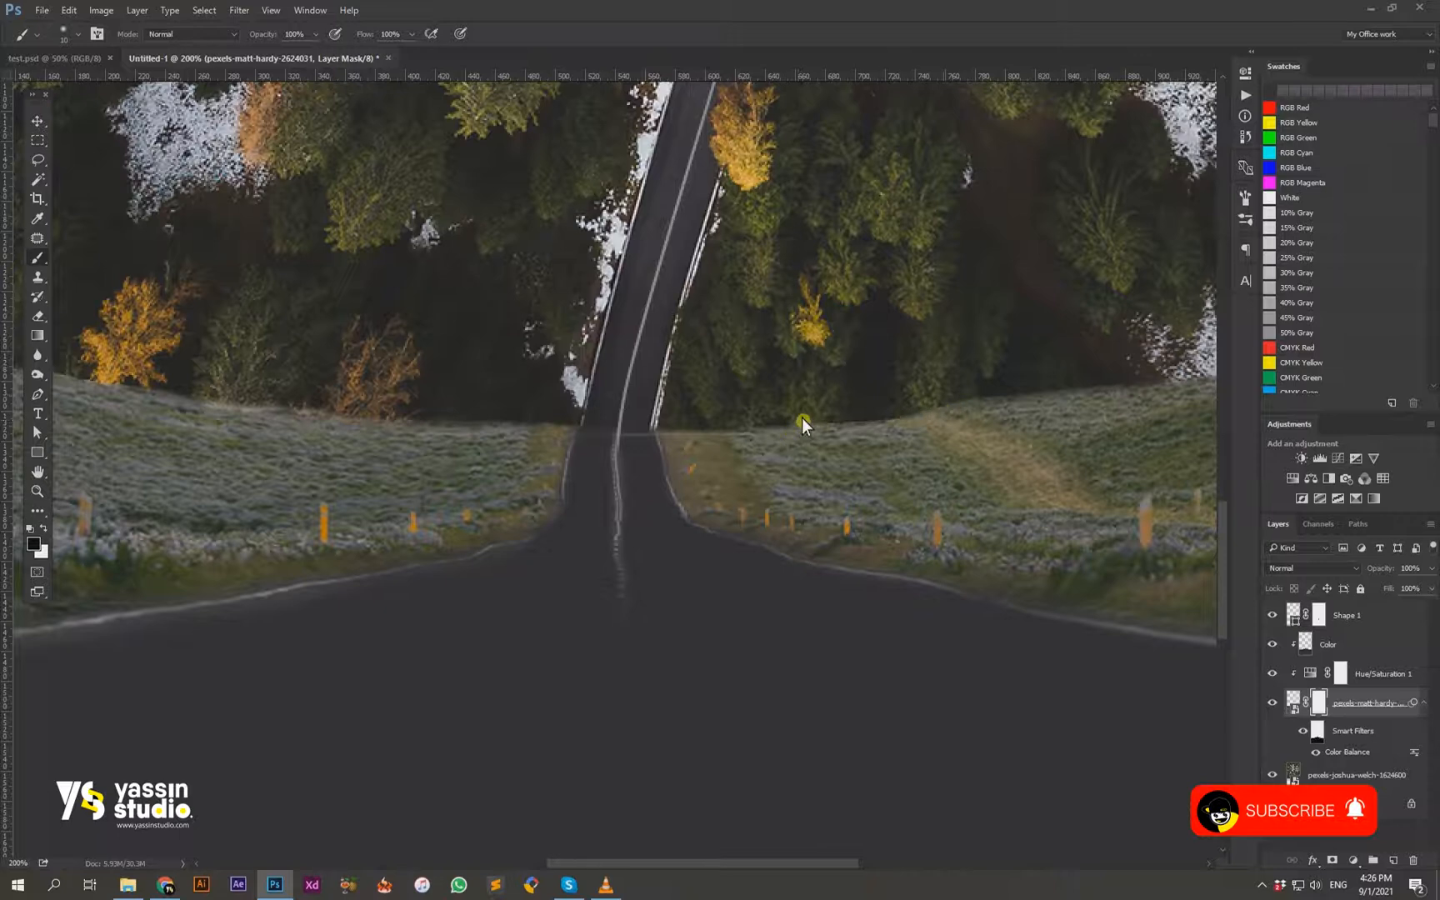
# Step: Blend the upper edge of the grassy hills into the forest by brushing along it on the road photo's mask
pyautogui.moveTo(544, 431)
pyautogui.mouseDown()
pyautogui.moveTo(176, 401)
pyautogui.moveTo(306, 412)
pyautogui.mouseUp()
pyautogui.rightClick(411, 382)
pyautogui.click(492, 347)
pyautogui.hotkey('ctrl', '-')
pyautogui.keyDown('alt'); pyautogui.rightClick(427, 438); pyautogui.keyUp('alt')
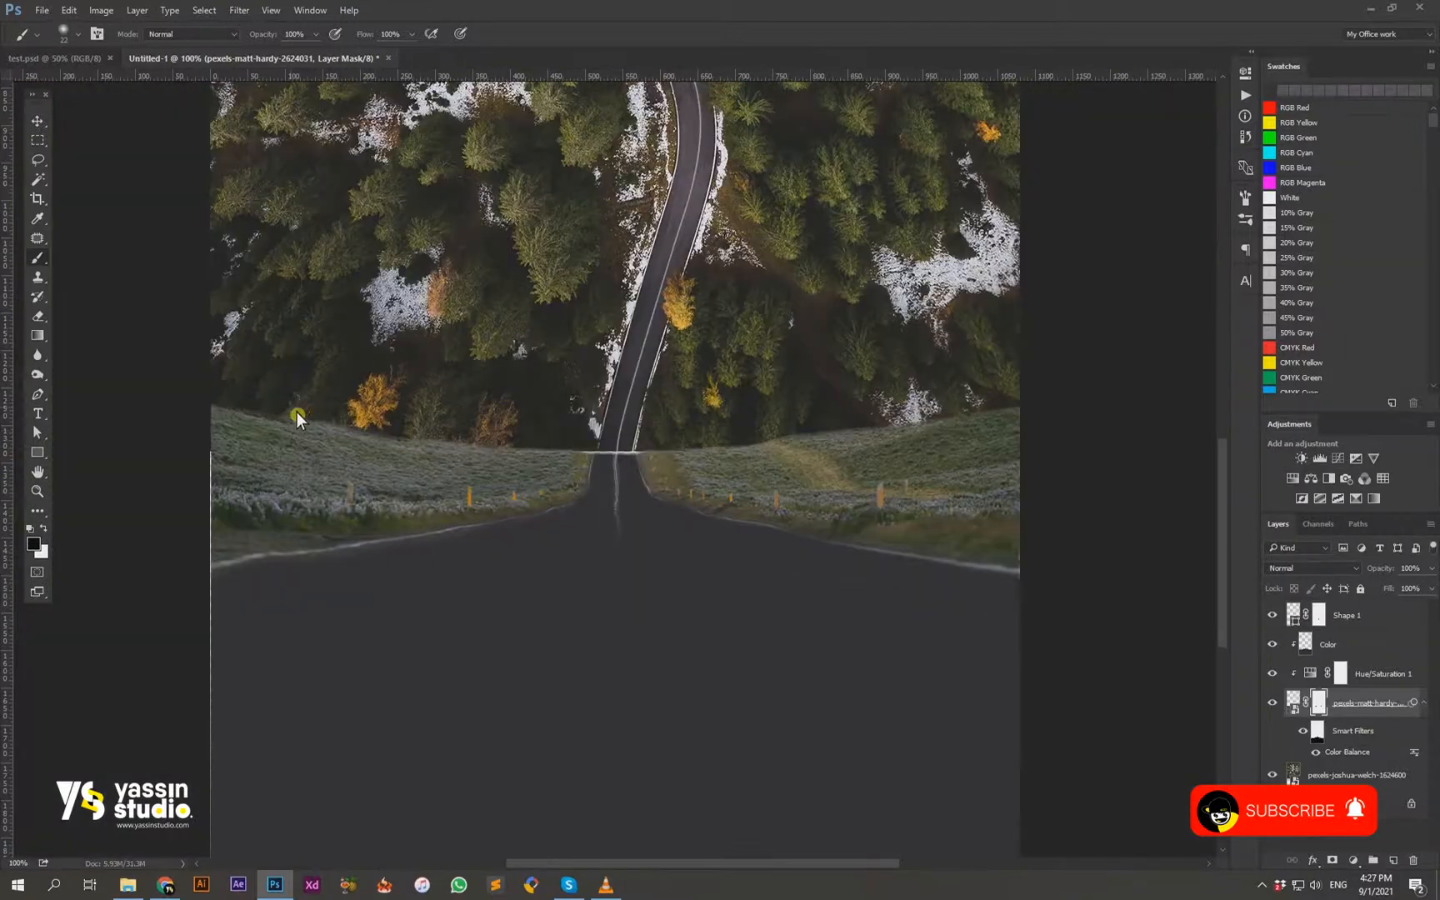
# Step: Nudge the aerial forest photo down and enlarge it slightly so its road meets the foreground road without a gap
pyautogui.click(37, 121)
pyautogui.click(804, 243)
pyautogui.press('Down')
pyautogui.press('Down')
pyautogui.press('Down')
pyautogui.press('Down')
pyautogui.hotkey('ctrl', '-')
pyautogui.hotkey('ctrl', '-')
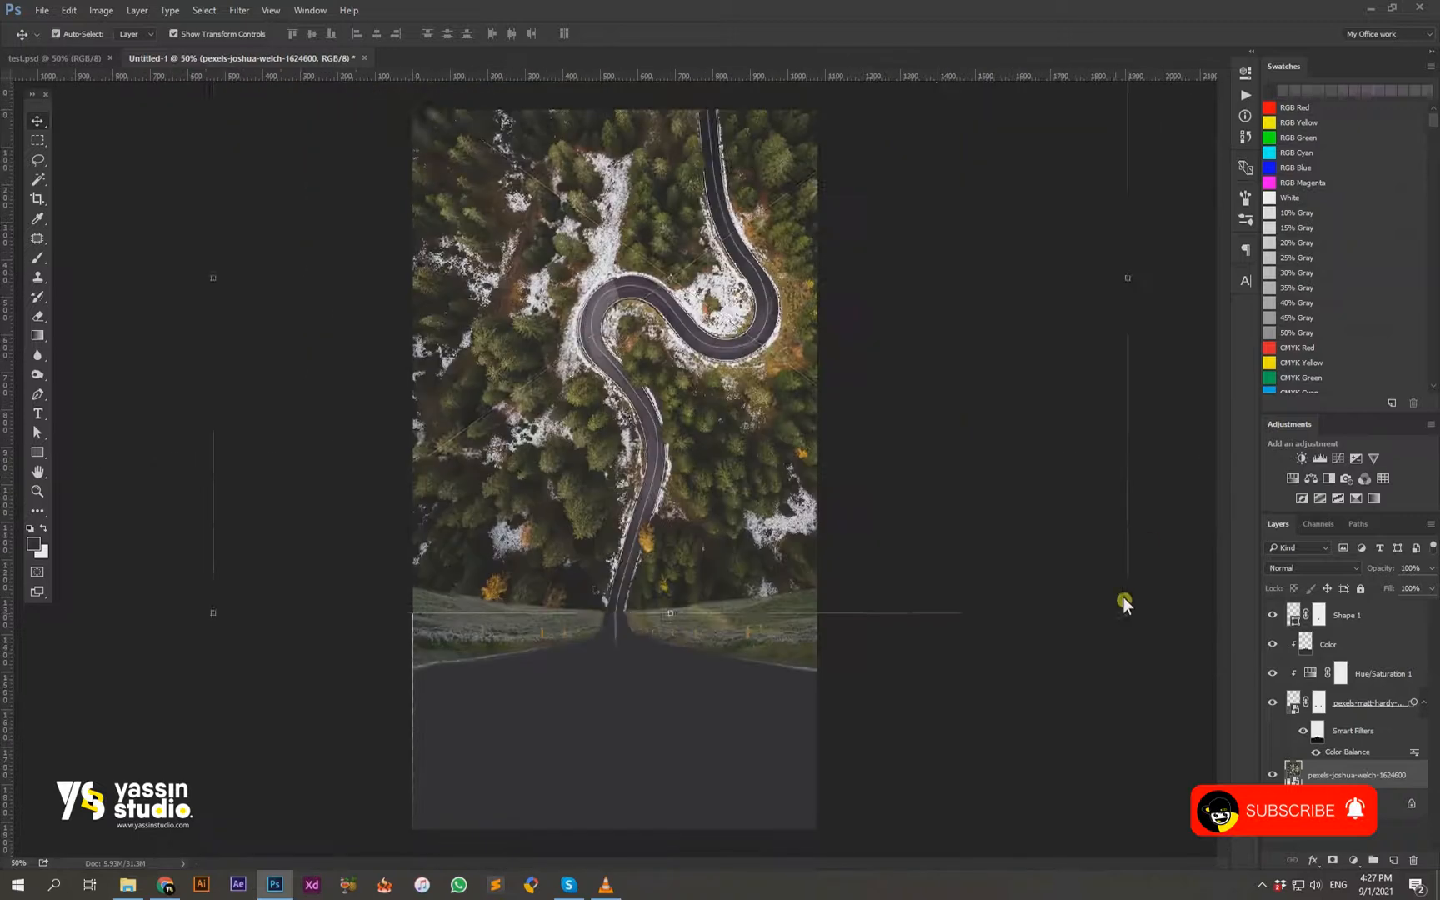
pyautogui.moveTo(1129, 614); pyautogui.dragTo(1142, 621)
pyautogui.click(506, 35)
pyautogui.click(834, 711)
pyautogui.hotkey('ctrl', '-')
# Step: Set the Color layer's blend mode to Darker Color and its opacity to 85%
pyautogui.click(1329, 644)
pyautogui.hotkey('ctrl', '+')
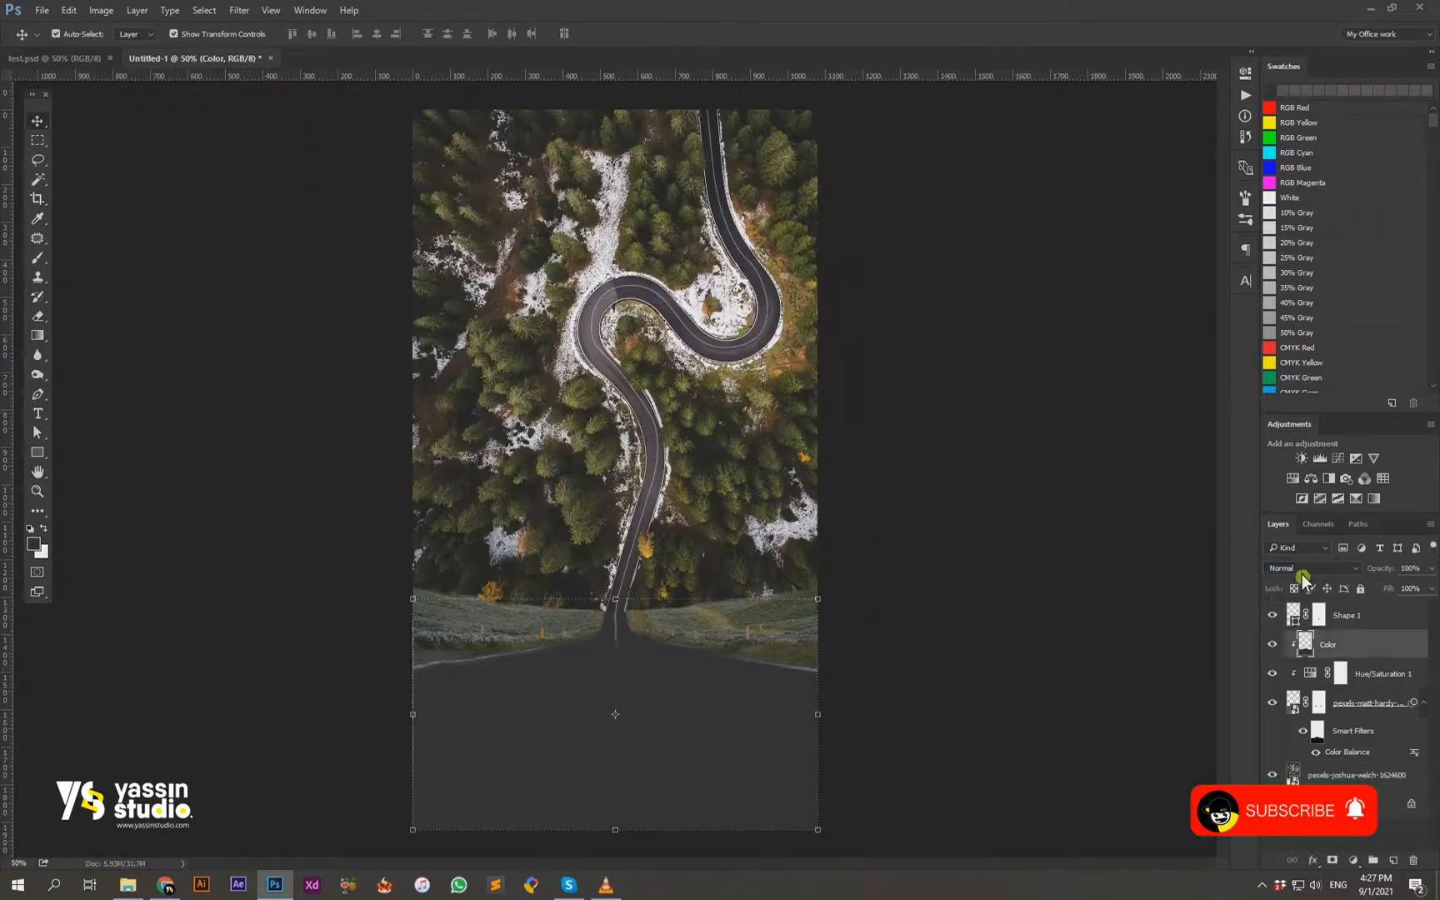
pyautogui.click(1288, 570)
pyautogui.click(1304, 620)
pyautogui.scroll(-4, 1311, 570)
pyautogui.scroll(1, 1316, 573)
pyautogui.moveTo(1389, 570)
pyautogui.mouseDown()
pyautogui.moveTo(1372, 569)
pyautogui.moveTo(1398, 570)
pyautogui.mouseUp()
pyautogui.hotkey('ctrl', '-')
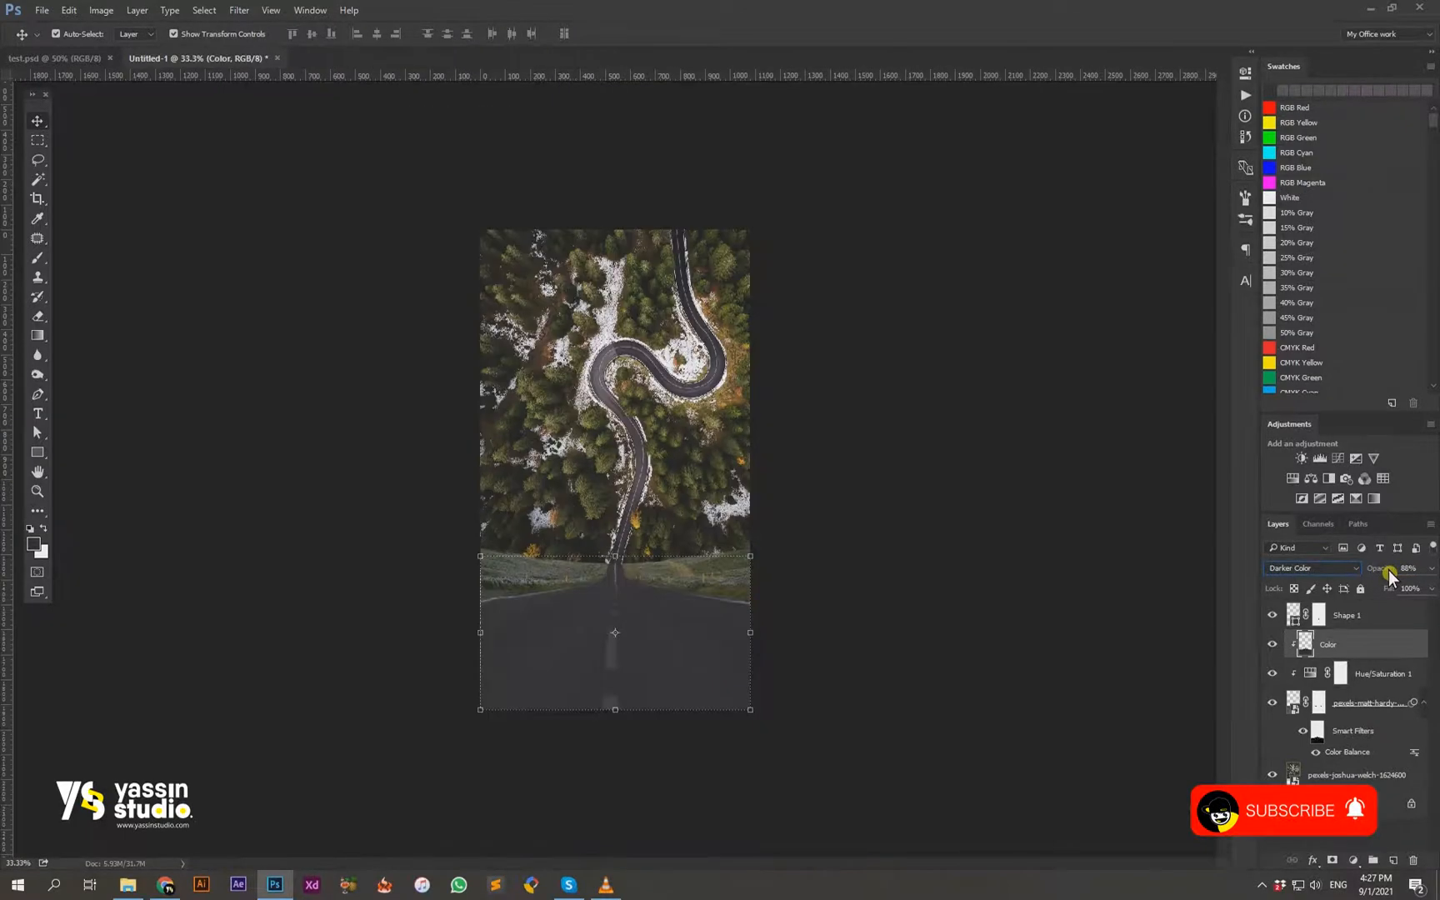
pyautogui.hotkey('ctrl', '+')
pyautogui.click(990, 522)
# Step: Try other blend modes such as Multiply and Subtract on the Color layer and return it to Darker Color
pyautogui.hotkey('ctrl', '+')
pyautogui.scroll(-2, 720, 720)
pyautogui.click(1332, 644)
pyautogui.click(1323, 569)
pyautogui.click(1309, 580)
pyautogui.scroll(-7, 1309, 575)
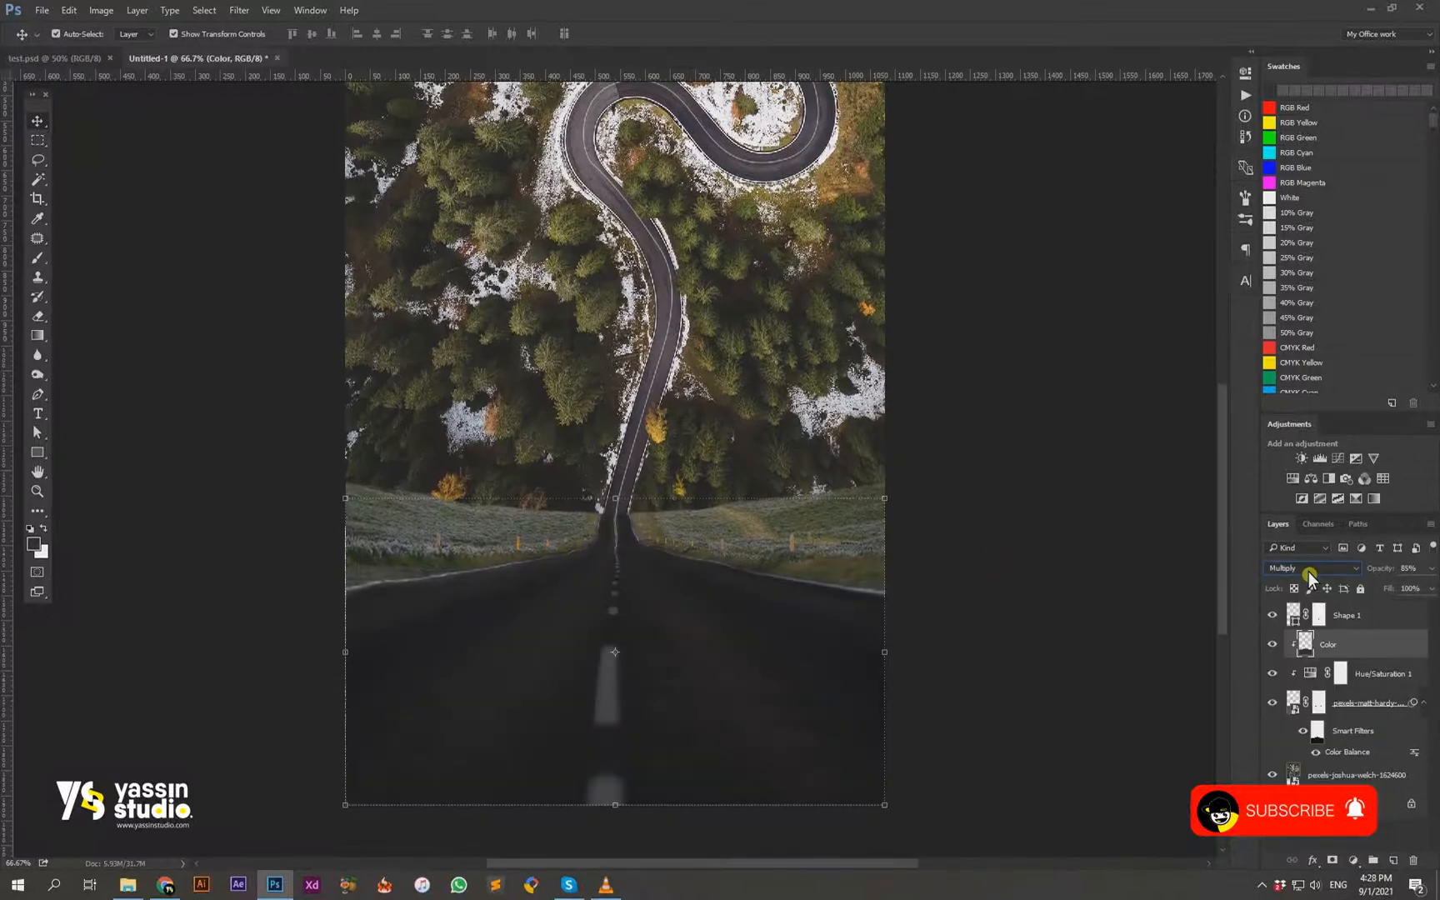
pyautogui.scroll(-13, 1310, 575)
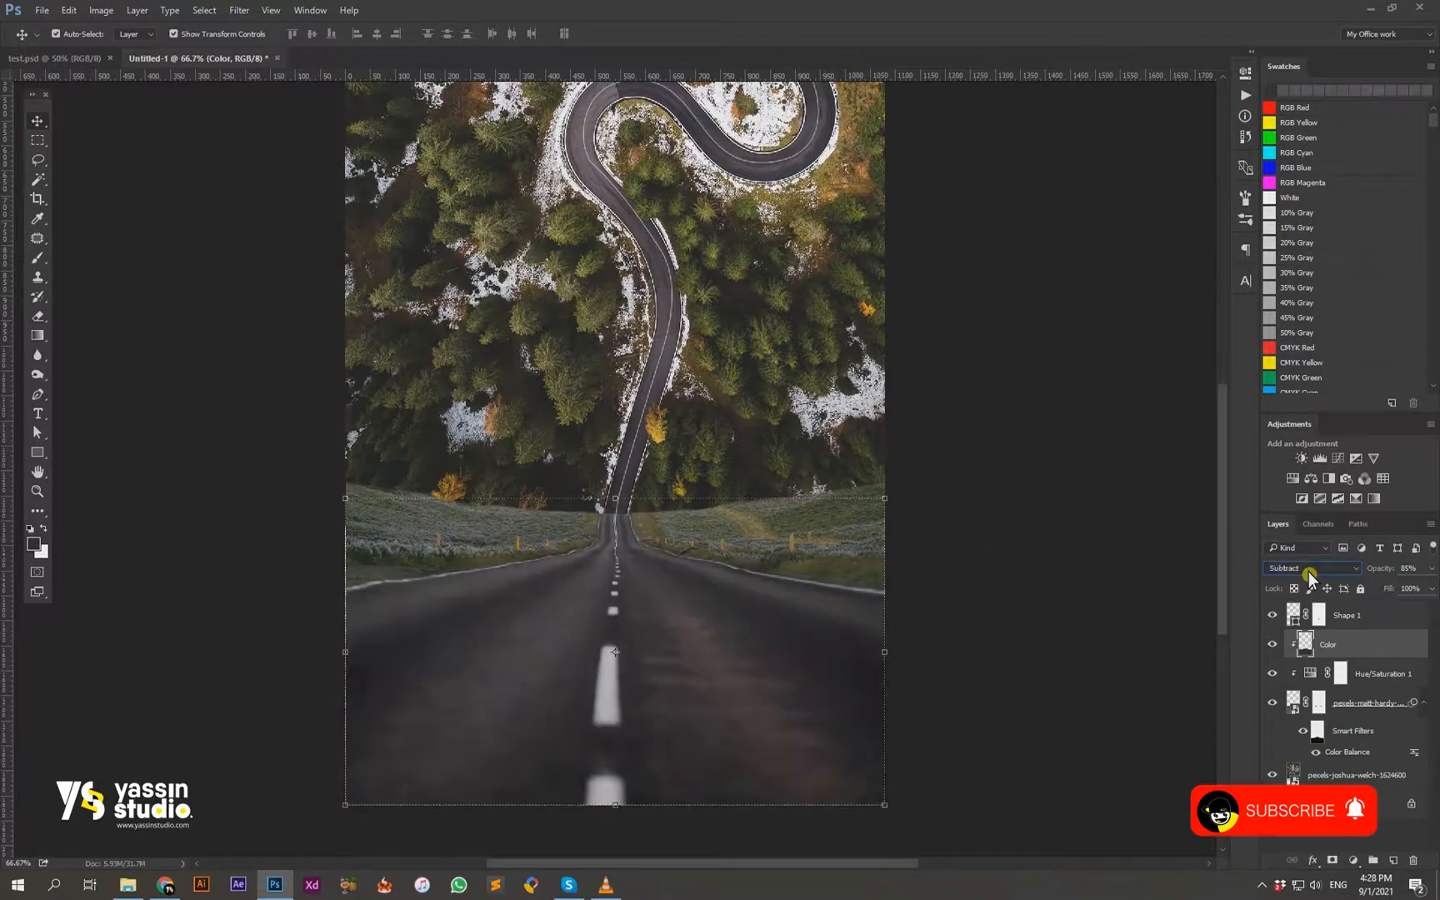
pyautogui.scroll(-1, 1308, 573)
pyautogui.click(1310, 571)
pyautogui.click(1308, 647)
pyautogui.moveTo(1381, 575); pyautogui.dragTo(1383, 573)
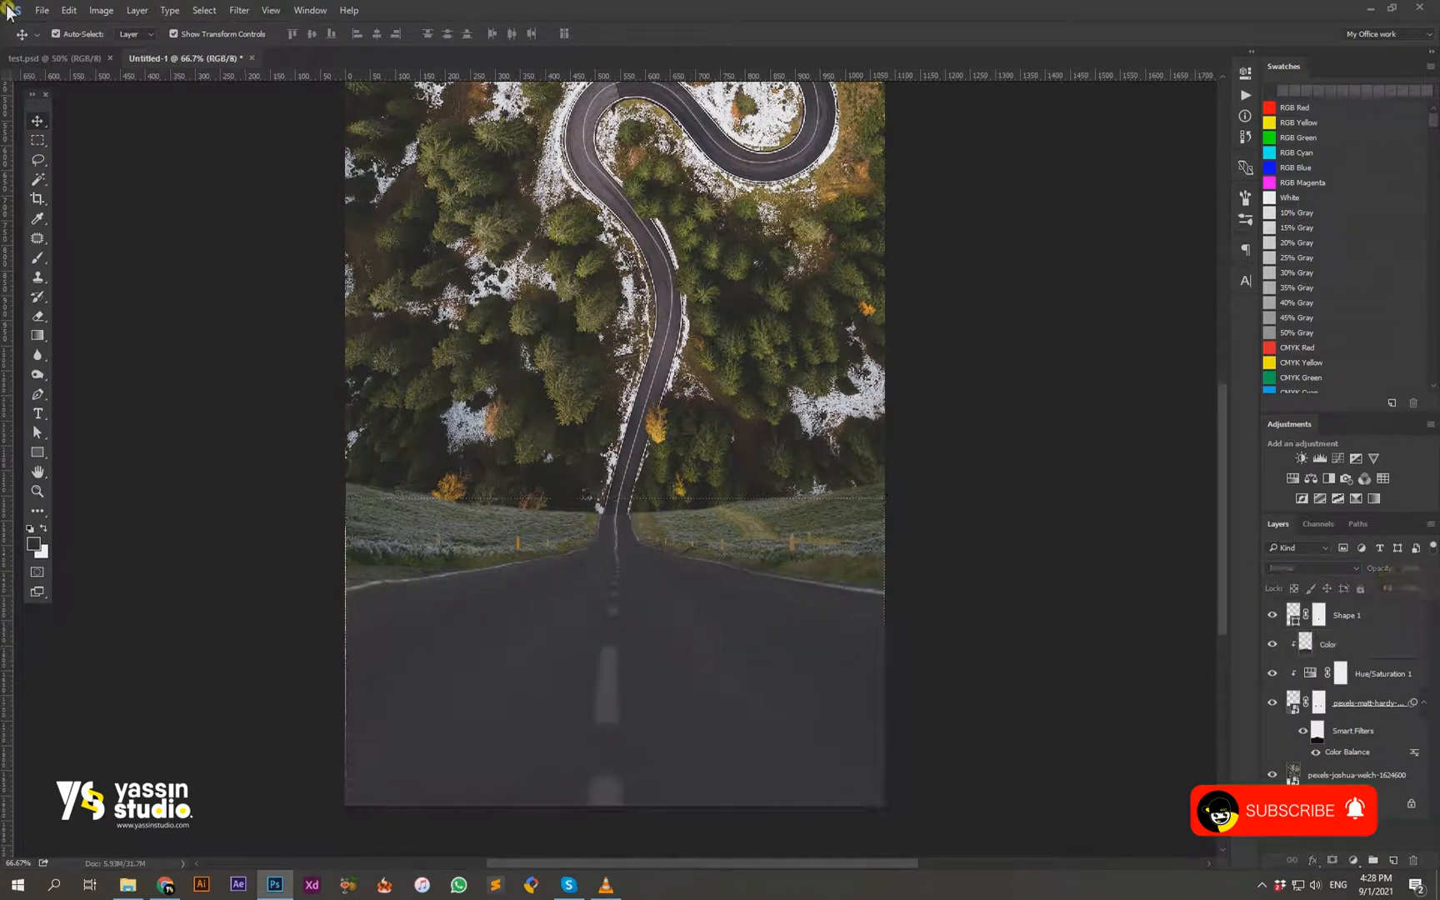
# Step: Erase the Color layer's paint over the foreground road's centre dashes to bring back the white lines
pyautogui.press('b')
pyautogui.press('e')
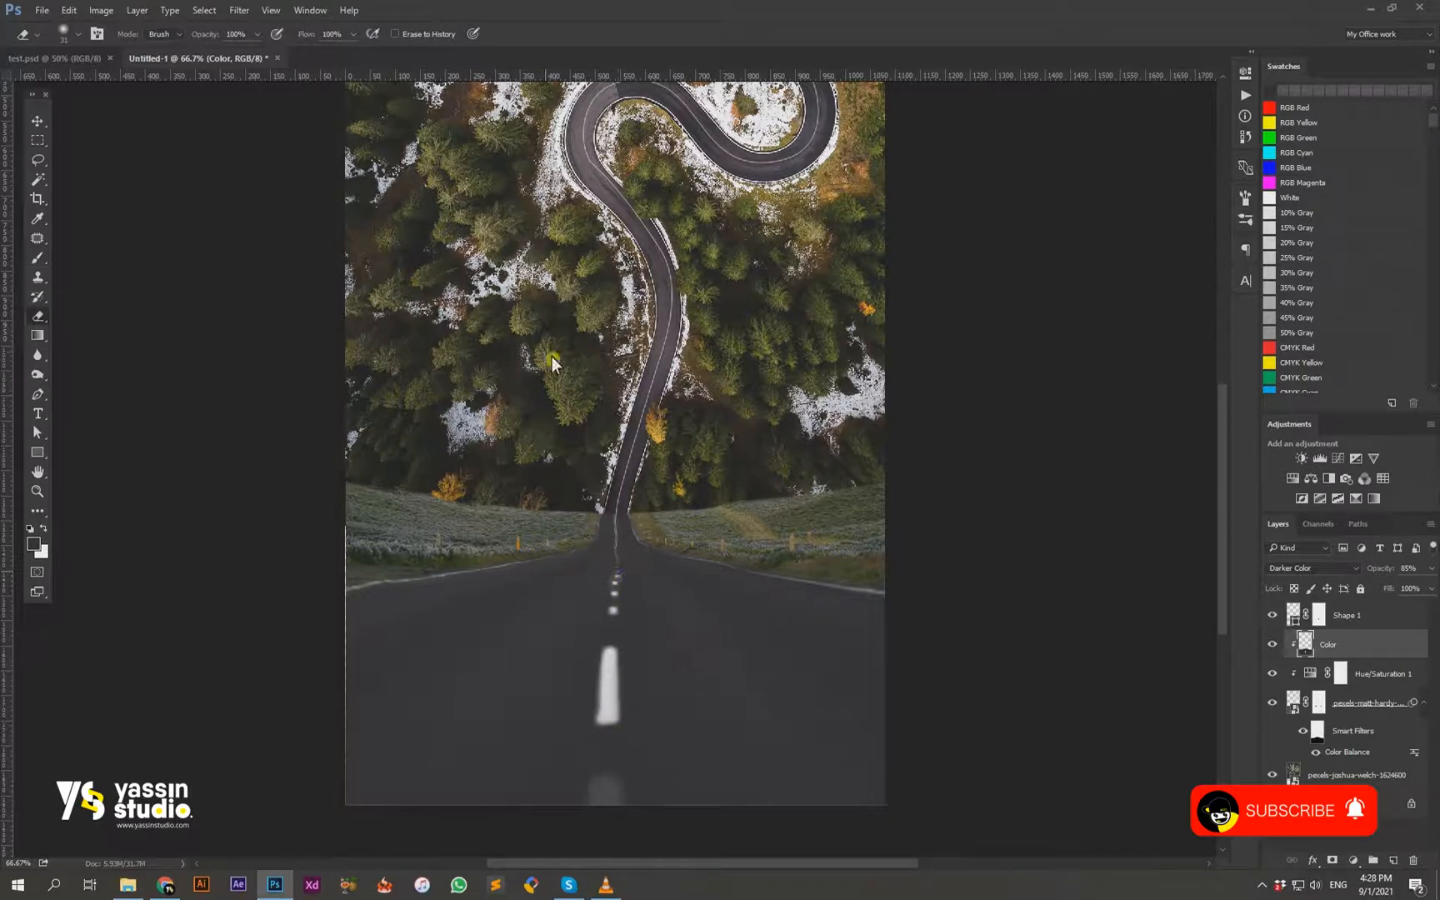
pyautogui.hotkey('ctrl', '-')
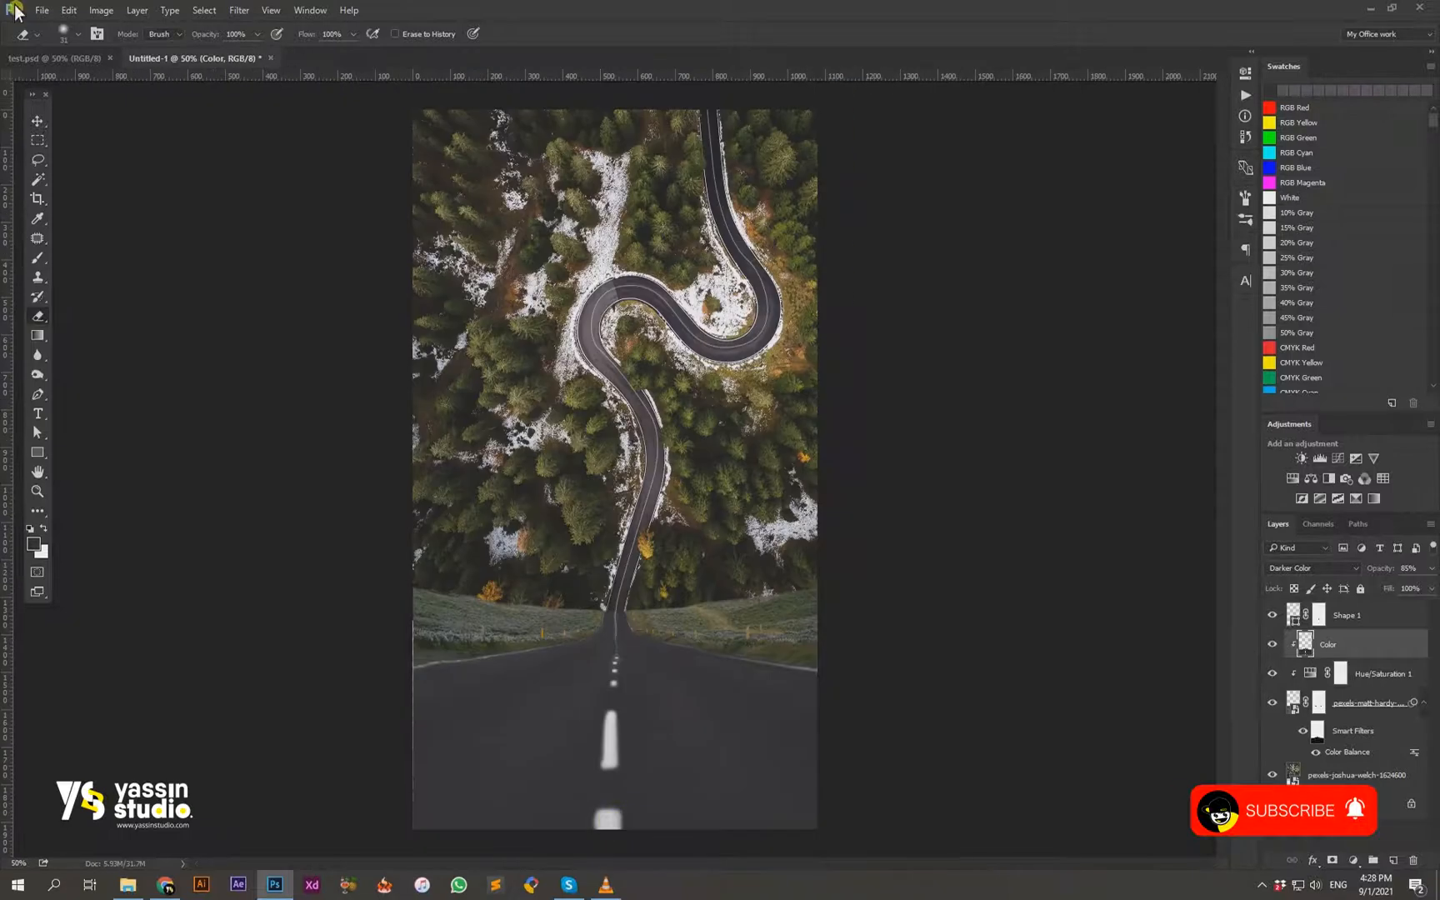
pyautogui.press('v')
pyautogui.click(104, 180)
pyautogui.hotkey('ctrl', '-')
pyautogui.hotkey('ctrl', '+')
# Step: Save the composition as a Photoshop document named Our Design
pyautogui.hotkey('ctrl', 's')
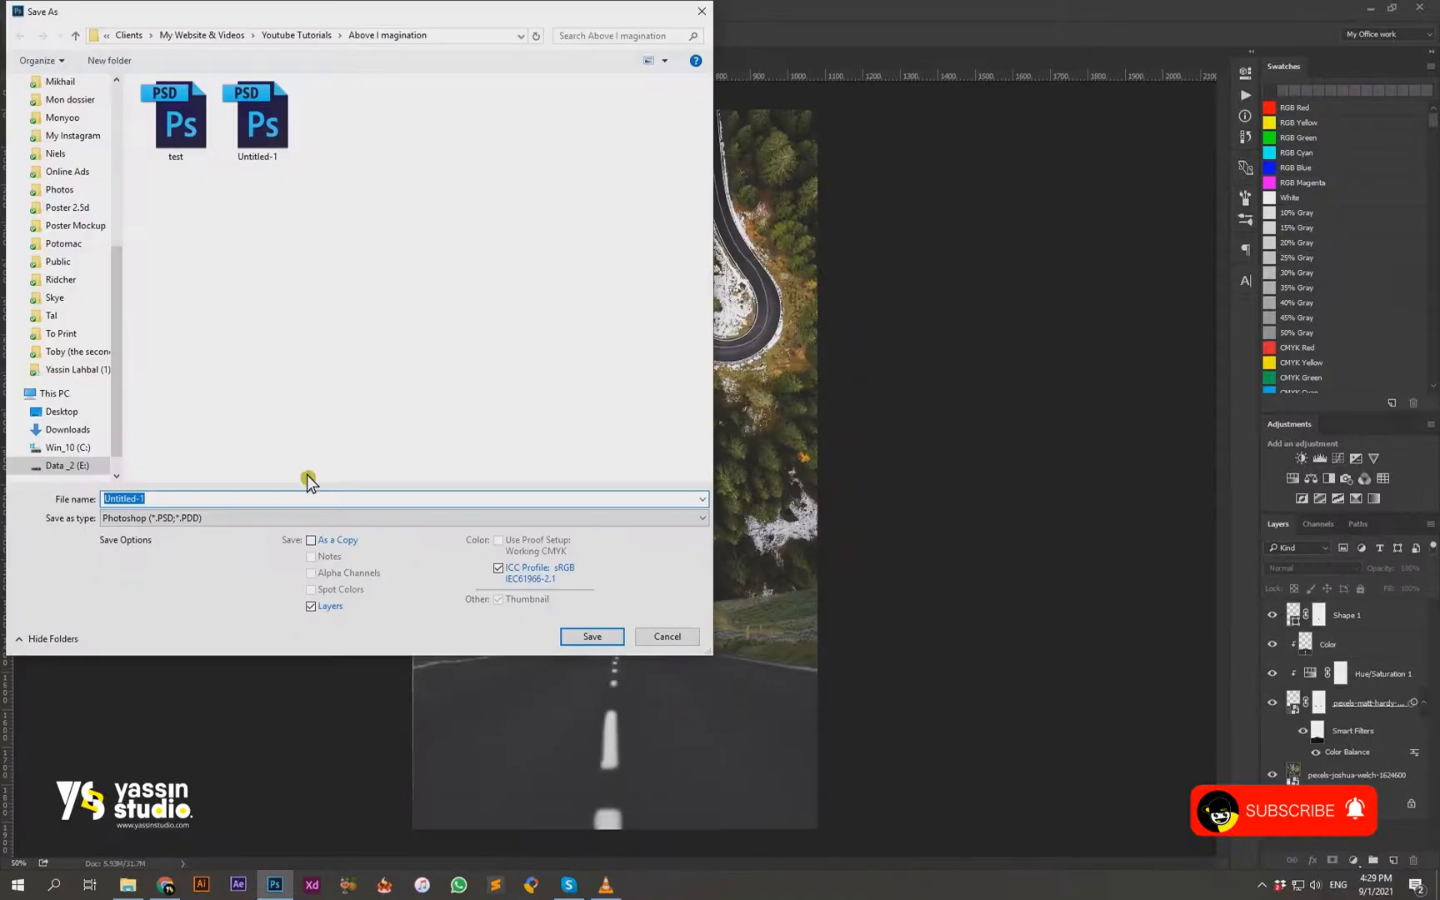
pyautogui.write('Our Design')
pyautogui.press('Return')
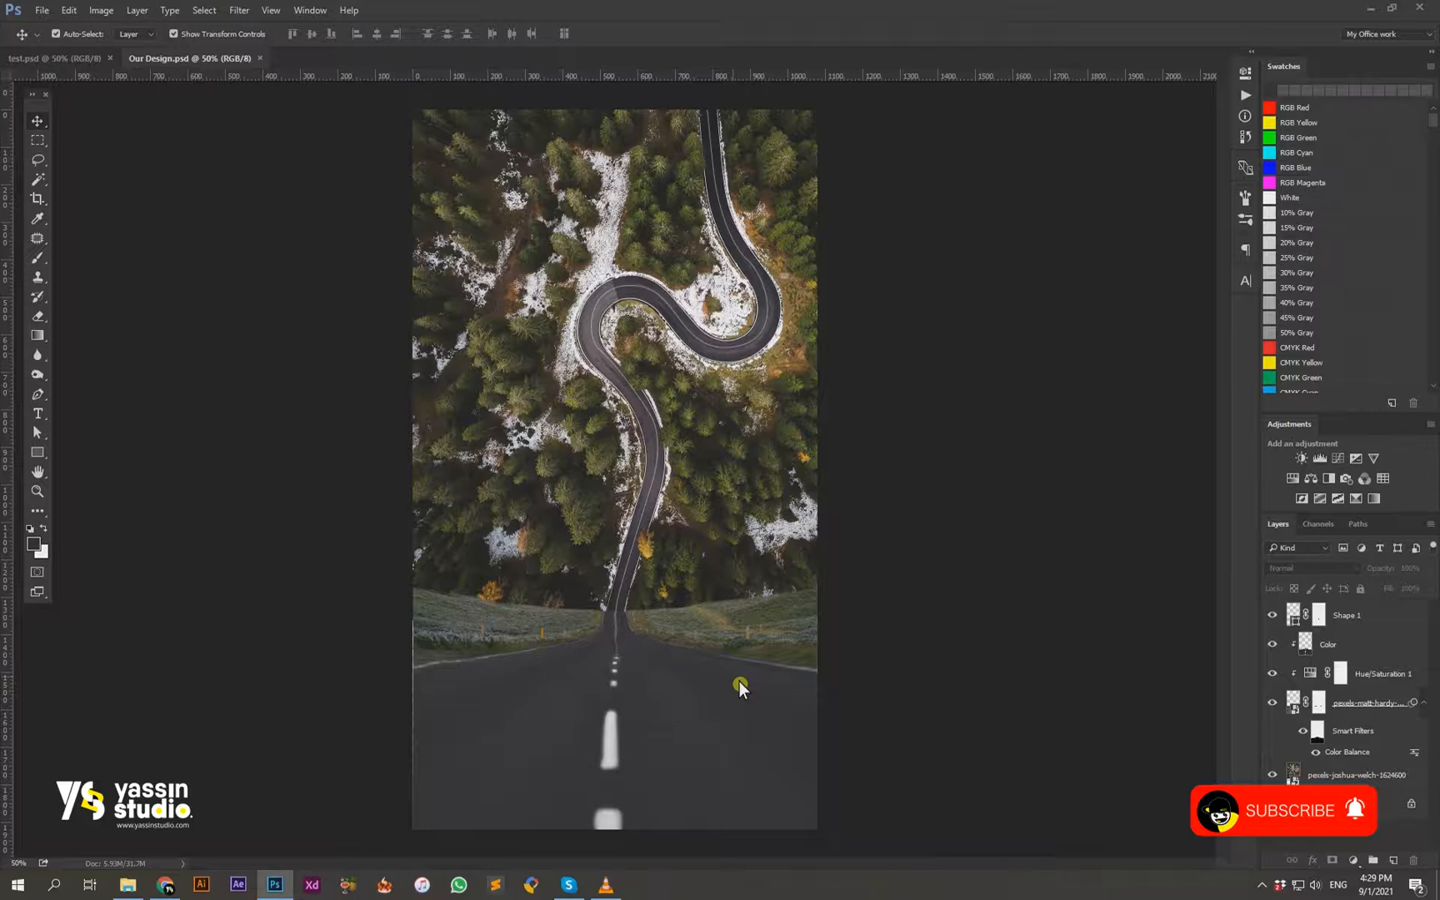
pyautogui.click(84, 60)
pyautogui.click(144, 61)
pyautogui.moveTo(580, 895)
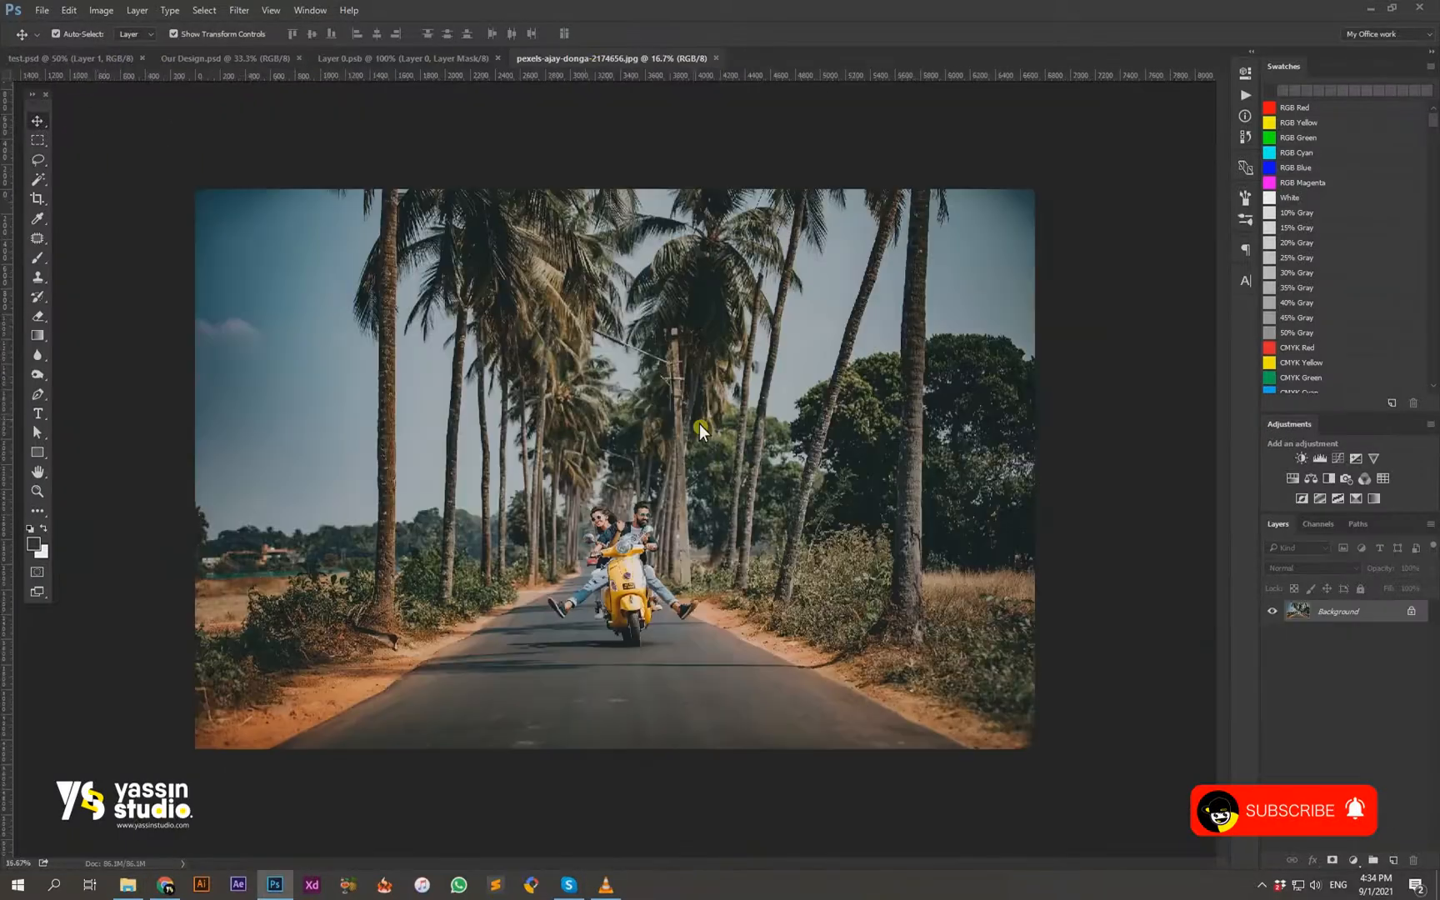
# Step: Examine the couple on the yellow scooter in the source photo and close that photo
pyautogui.hotkey('ctrl', '+')
pyautogui.hotkey('ctrl', '+')
pyautogui.hotkey('ctrl', '+')
pyautogui.hotkey('ctrl', '+')
pyautogui.moveTo(763, 650); pyautogui.dragTo(710, 221)
pyautogui.scroll(2, 775, 241)
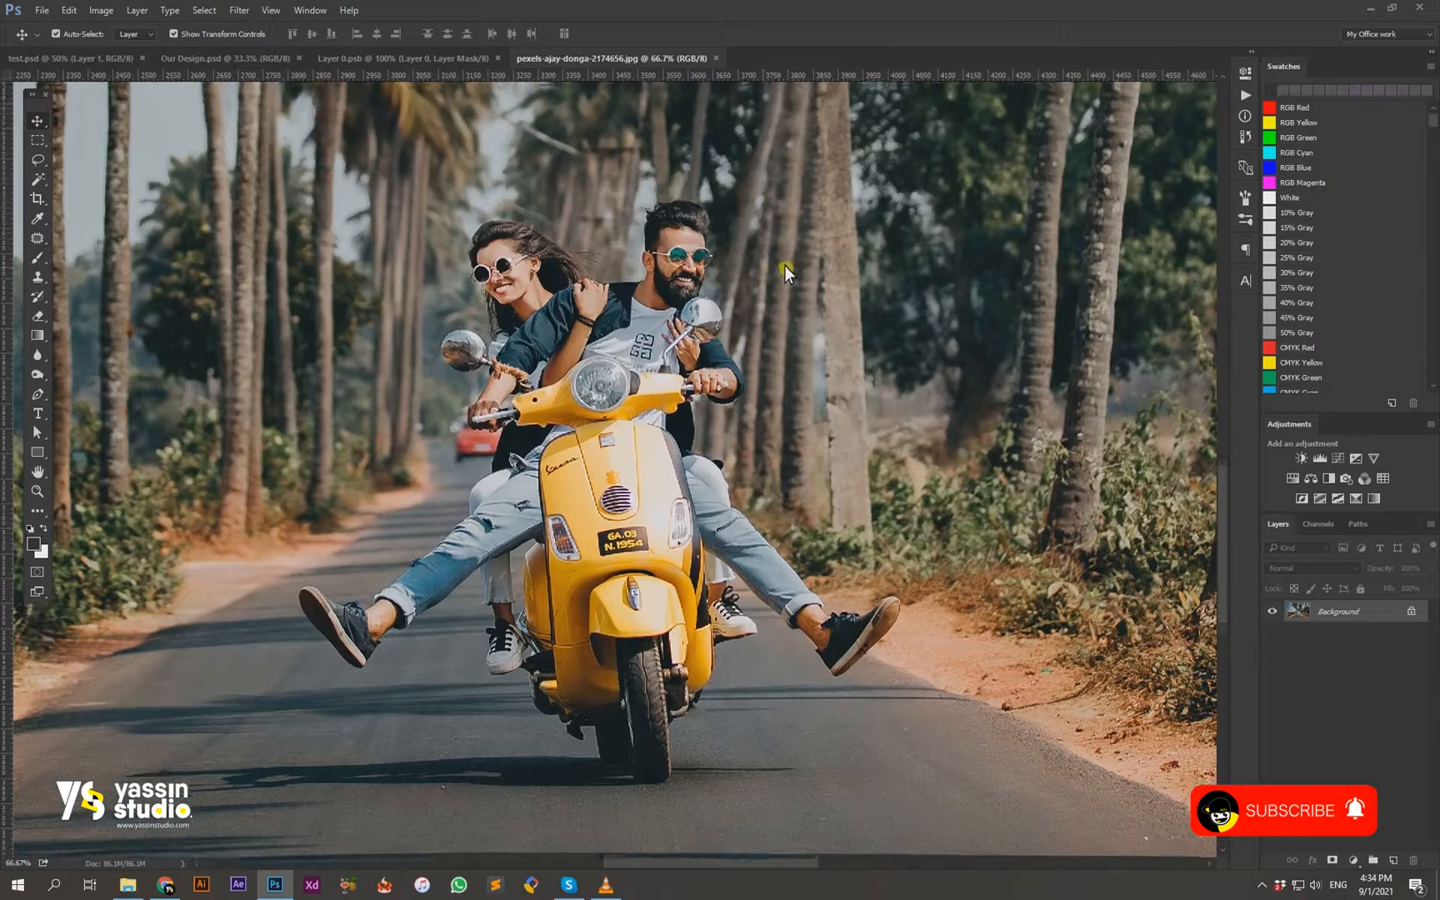
pyautogui.click(716, 59)
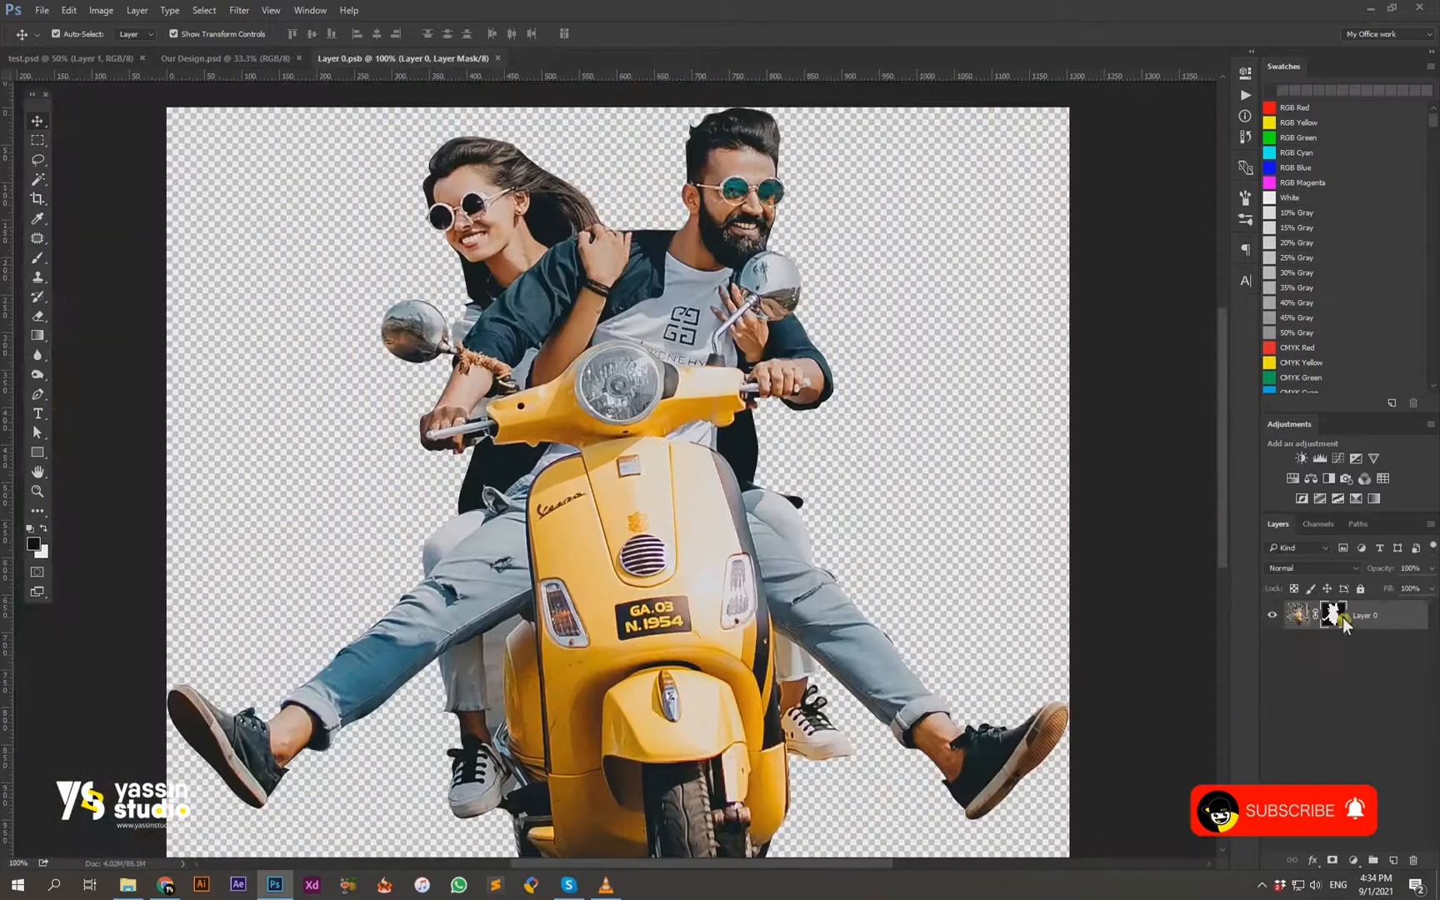
# Step: Refine the couple's layer mask around both heads' hair and output it to a new masked layer with decontaminated colors
pyautogui.doubleClick(1333, 614)
pyautogui.moveTo(564, 185)
pyautogui.mouseDown()
pyautogui.moveTo(451, 148)
pyautogui.moveTo(427, 199)
pyautogui.mouseUp()
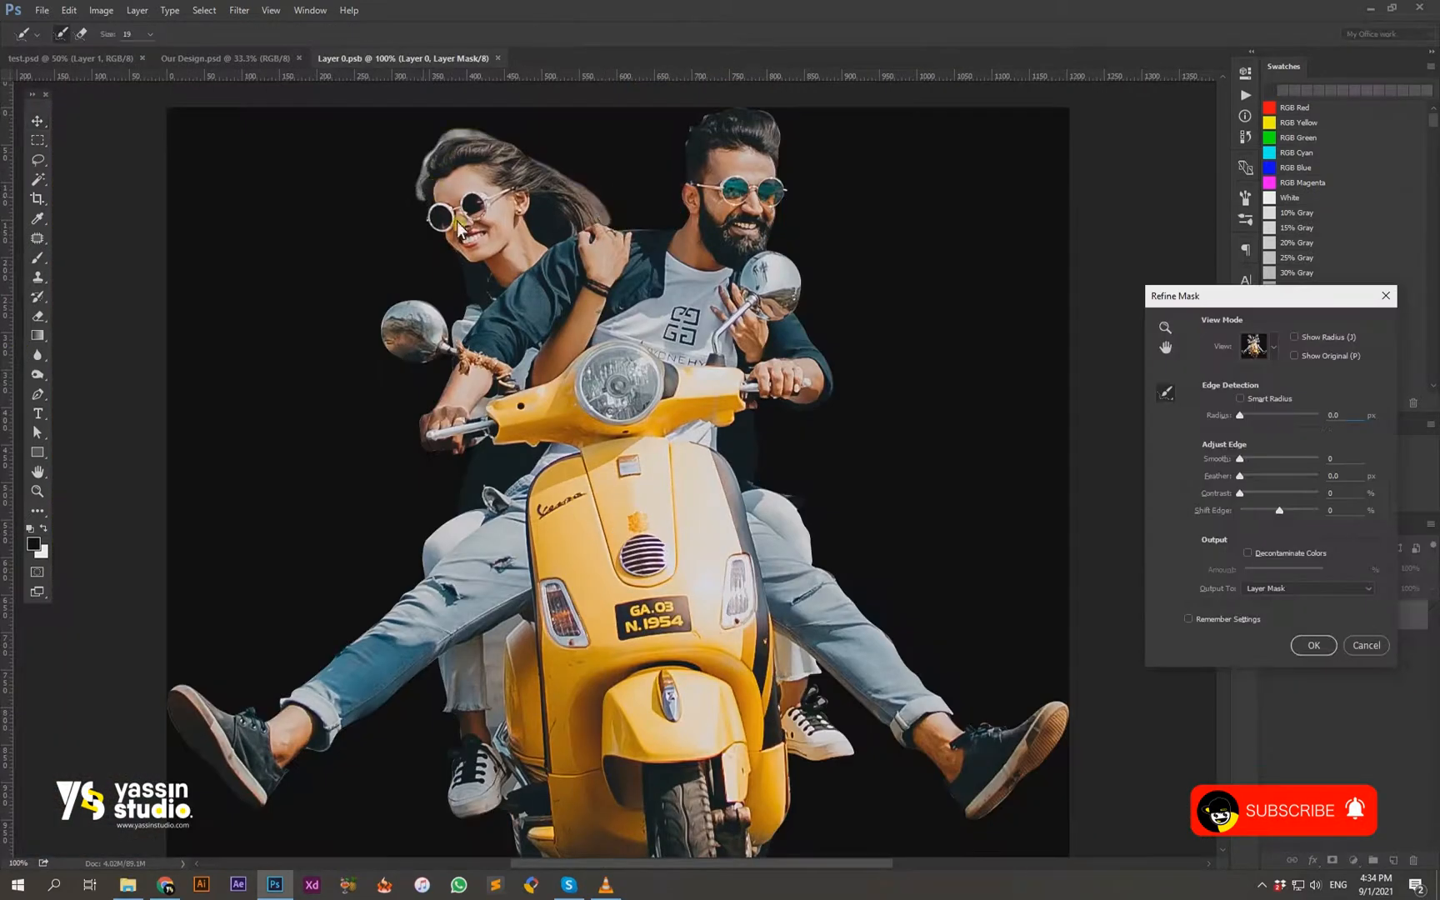
pyautogui.moveTo(710, 117); pyautogui.dragTo(685, 172)
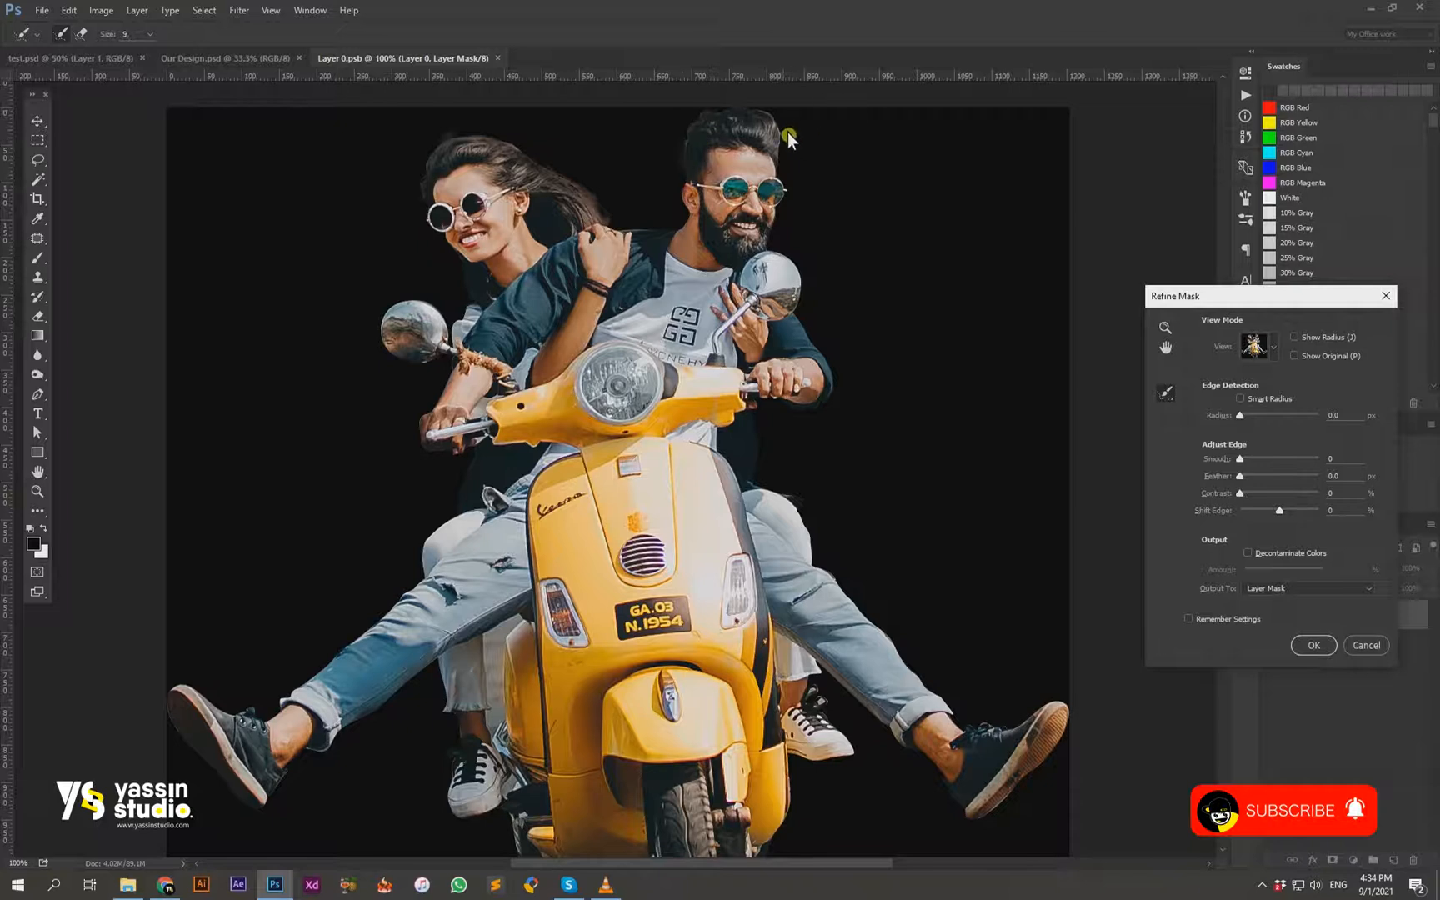
pyautogui.press('[')
pyautogui.press('[')
pyautogui.press('[')
pyautogui.press('[')
pyautogui.press('[')
pyautogui.press('[')
pyautogui.press('[')
pyautogui.press('[')
pyautogui.press('[')
pyautogui.press('[')
pyautogui.click(1248, 553)
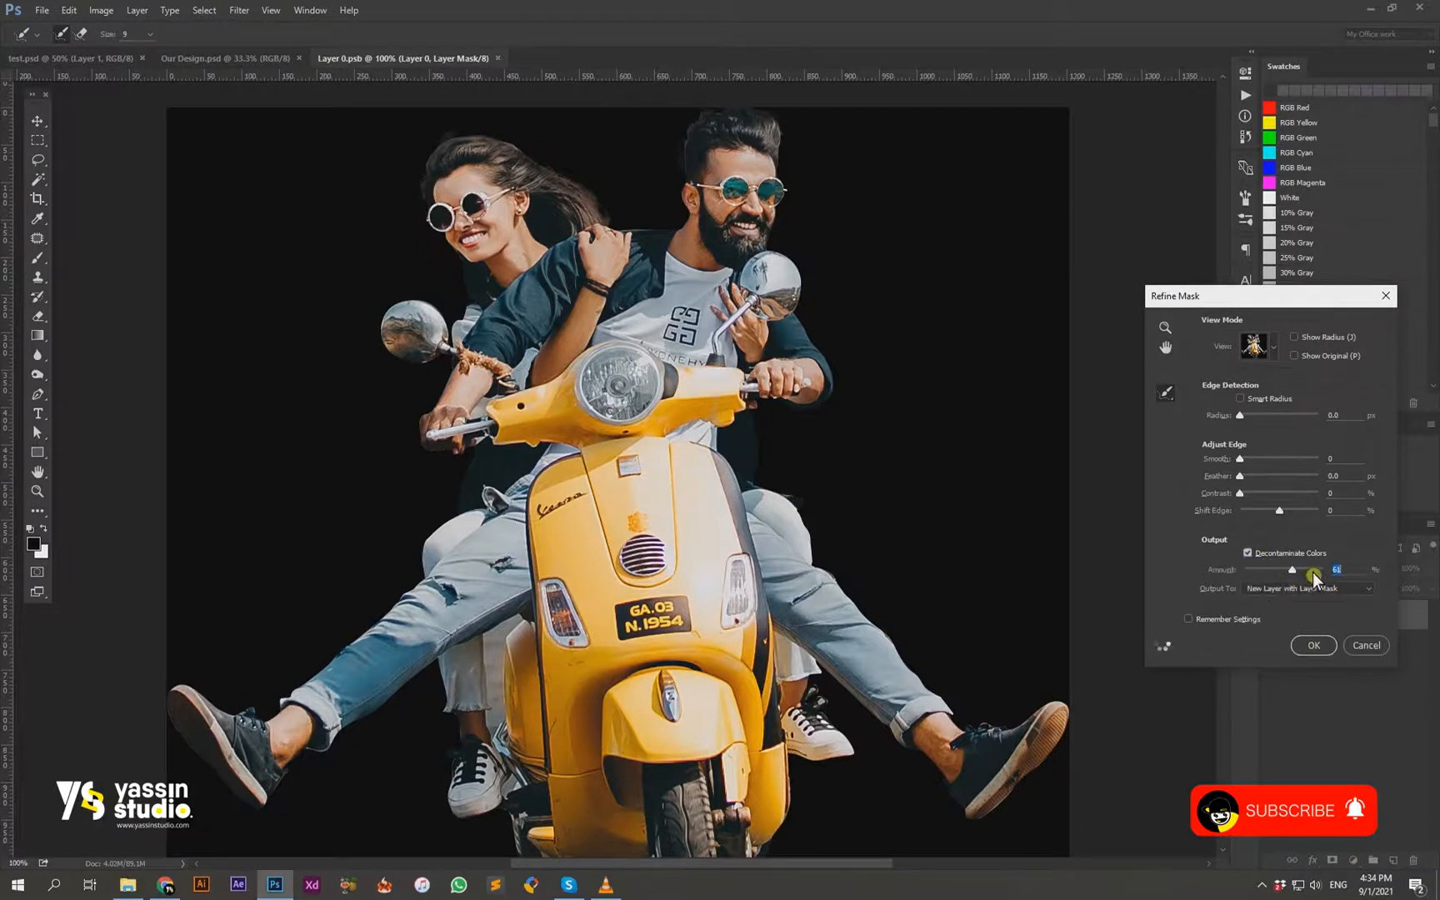
pyautogui.click(1314, 645)
# Step: Convert the refined cut-out to a smart object and place it in Our Design over the foreground road
pyautogui.rightClick(1363, 618)
pyautogui.click(1289, 423)
pyautogui.moveTo(659, 359); pyautogui.dragTo(648, 471)
pyautogui.moveTo(755, 390); pyautogui.dragTo(698, 440)
pyautogui.press('Return')
pyautogui.moveTo(925, 386); pyautogui.dragTo(930, 457)
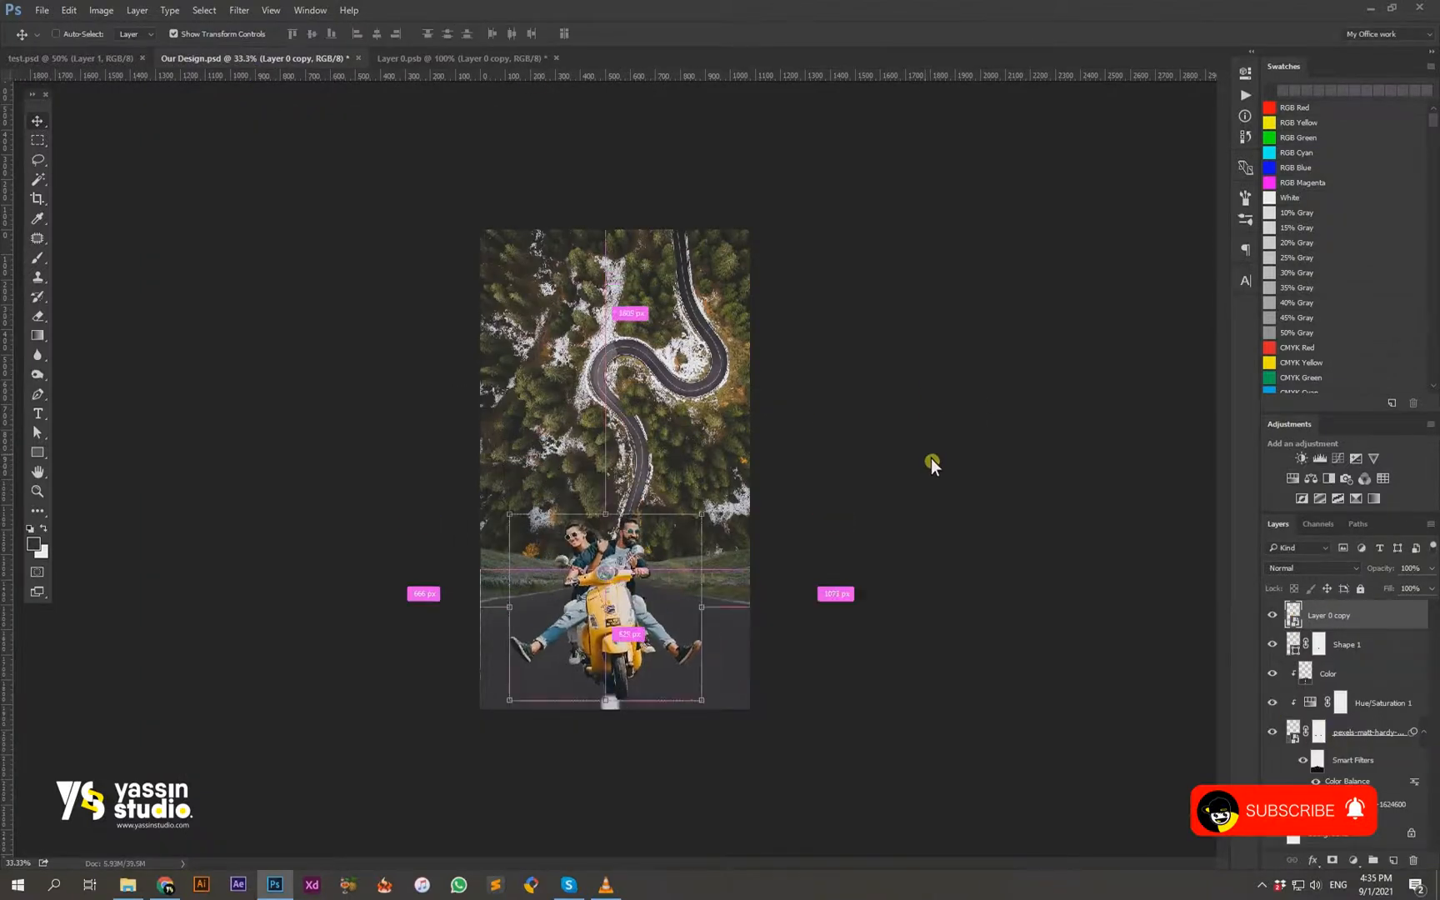
# Step: Scale the couple down and position them centred on the foreground road with the front wheel near the canvas's lower edge
pyautogui.hotkey('ctrl', '+')
pyautogui.moveTo(744, 537); pyautogui.dragTo(714, 563)
pyautogui.press('Return')
pyautogui.moveTo(946, 443)
pyautogui.mouseDown()
pyautogui.moveTo(949, 480)
pyautogui.moveTo(958, 471)
pyautogui.mouseUp()
pyautogui.hotkey('ctrl', 't')
pyautogui.moveTo(735, 595)
pyautogui.mouseDown()
pyautogui.moveTo(727, 611)
pyautogui.moveTo(739, 594)
pyautogui.mouseUp()
pyautogui.press('Return')
pyautogui.moveTo(934, 705); pyautogui.dragTo(928, 705)
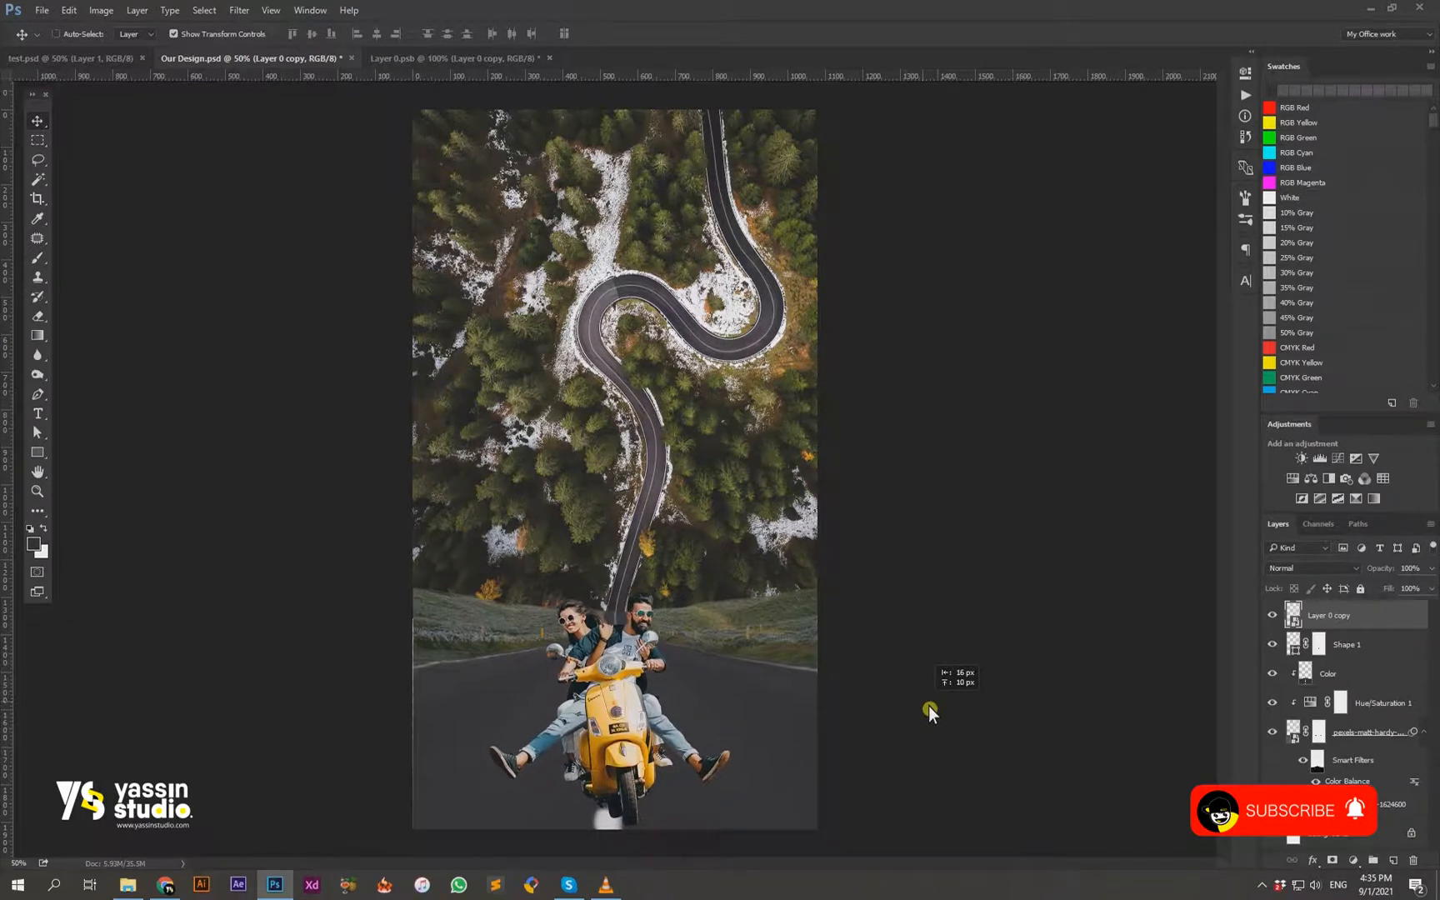
pyautogui.click(928, 705)
# Step: Try painting over the white dash beneath the scooter's front wheel on the Color layer
pyautogui.click(736, 802)
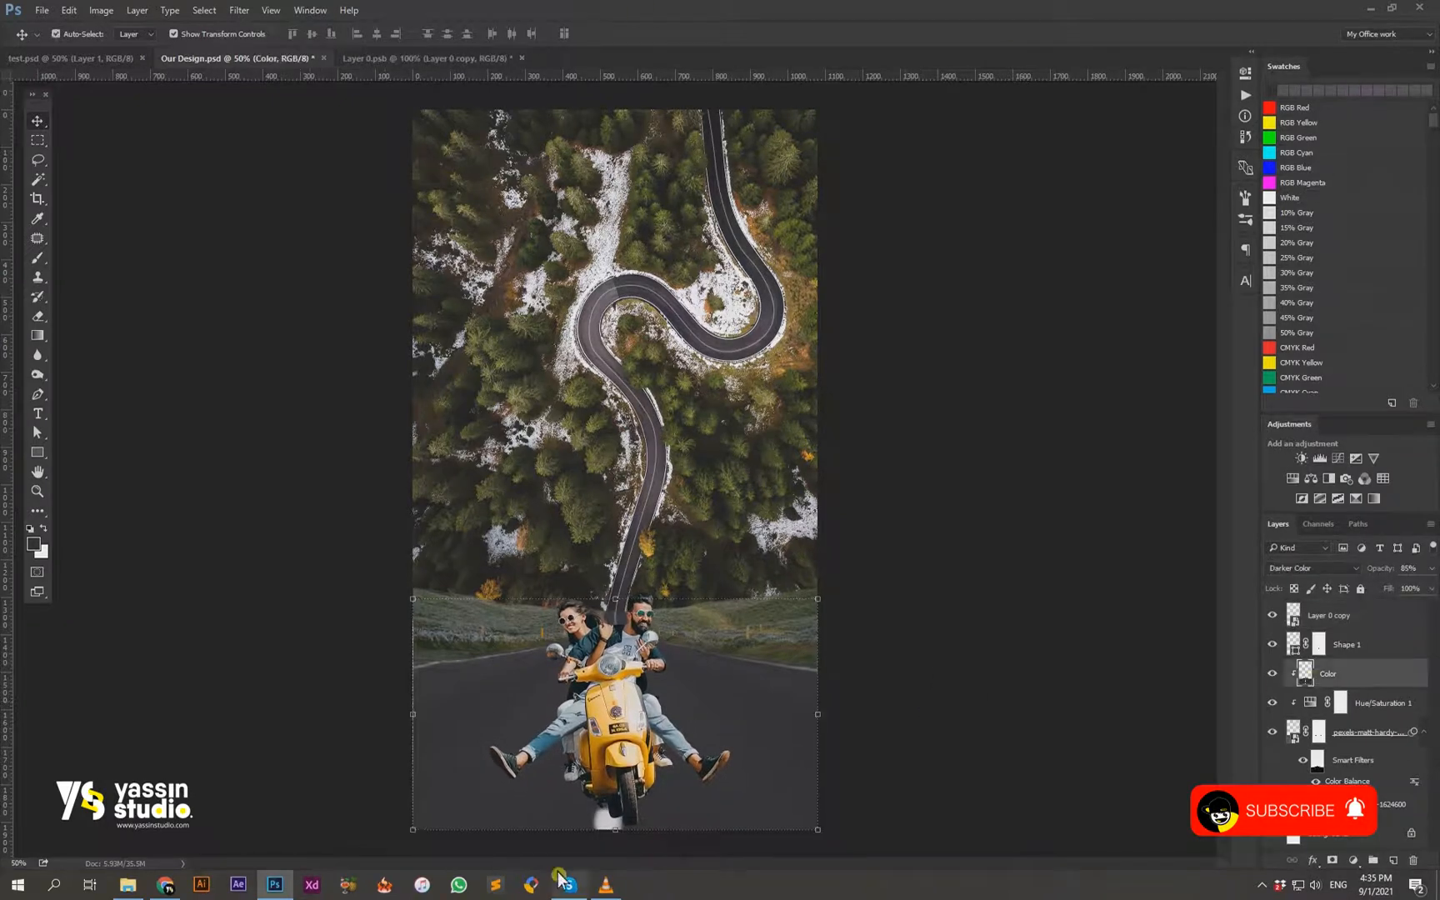
pyautogui.press('b')
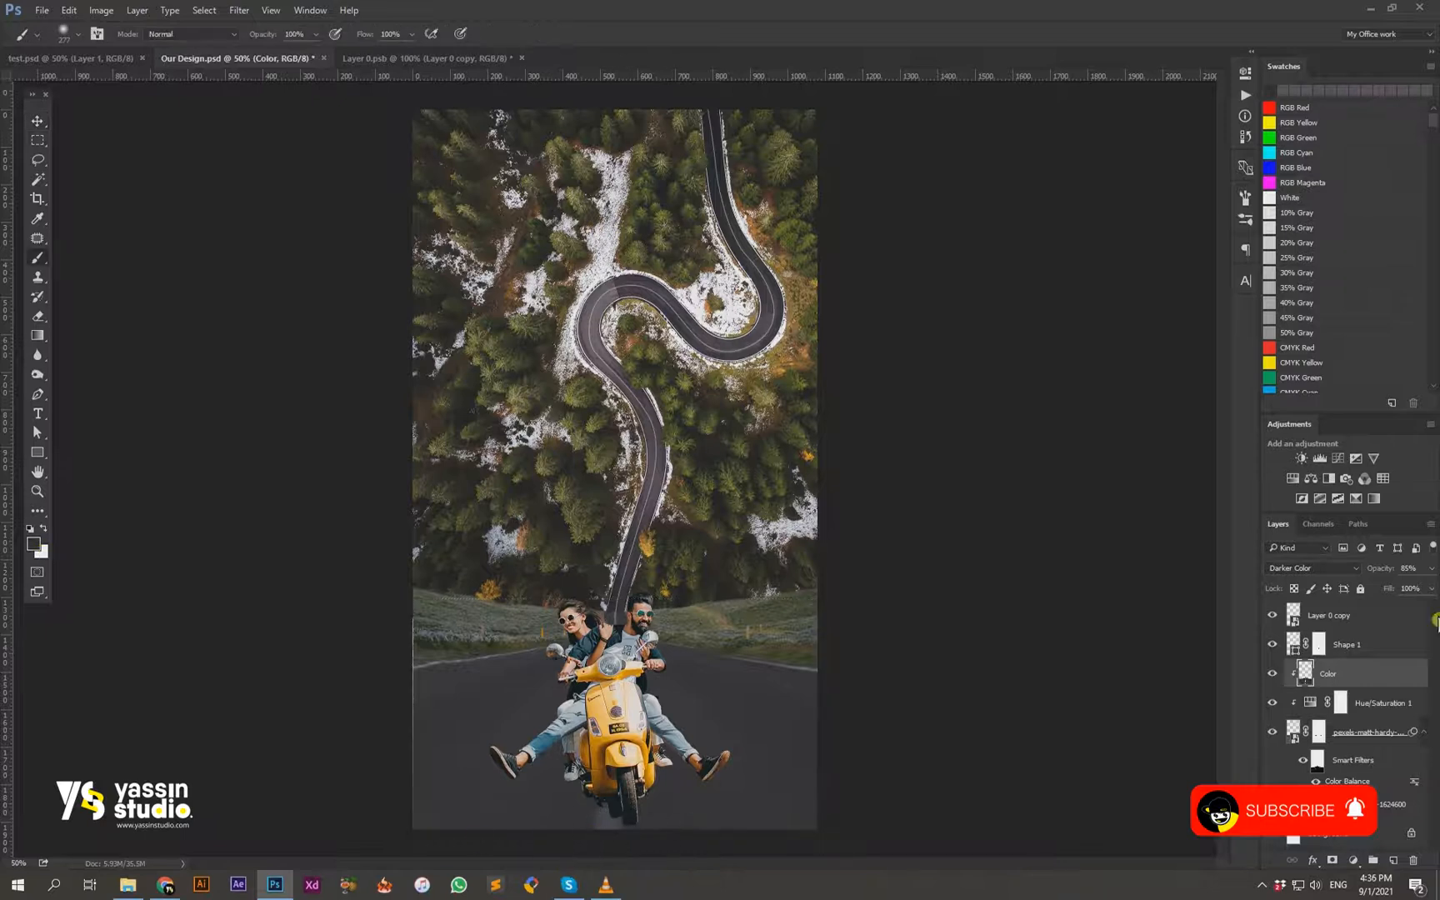
pyautogui.press('v')
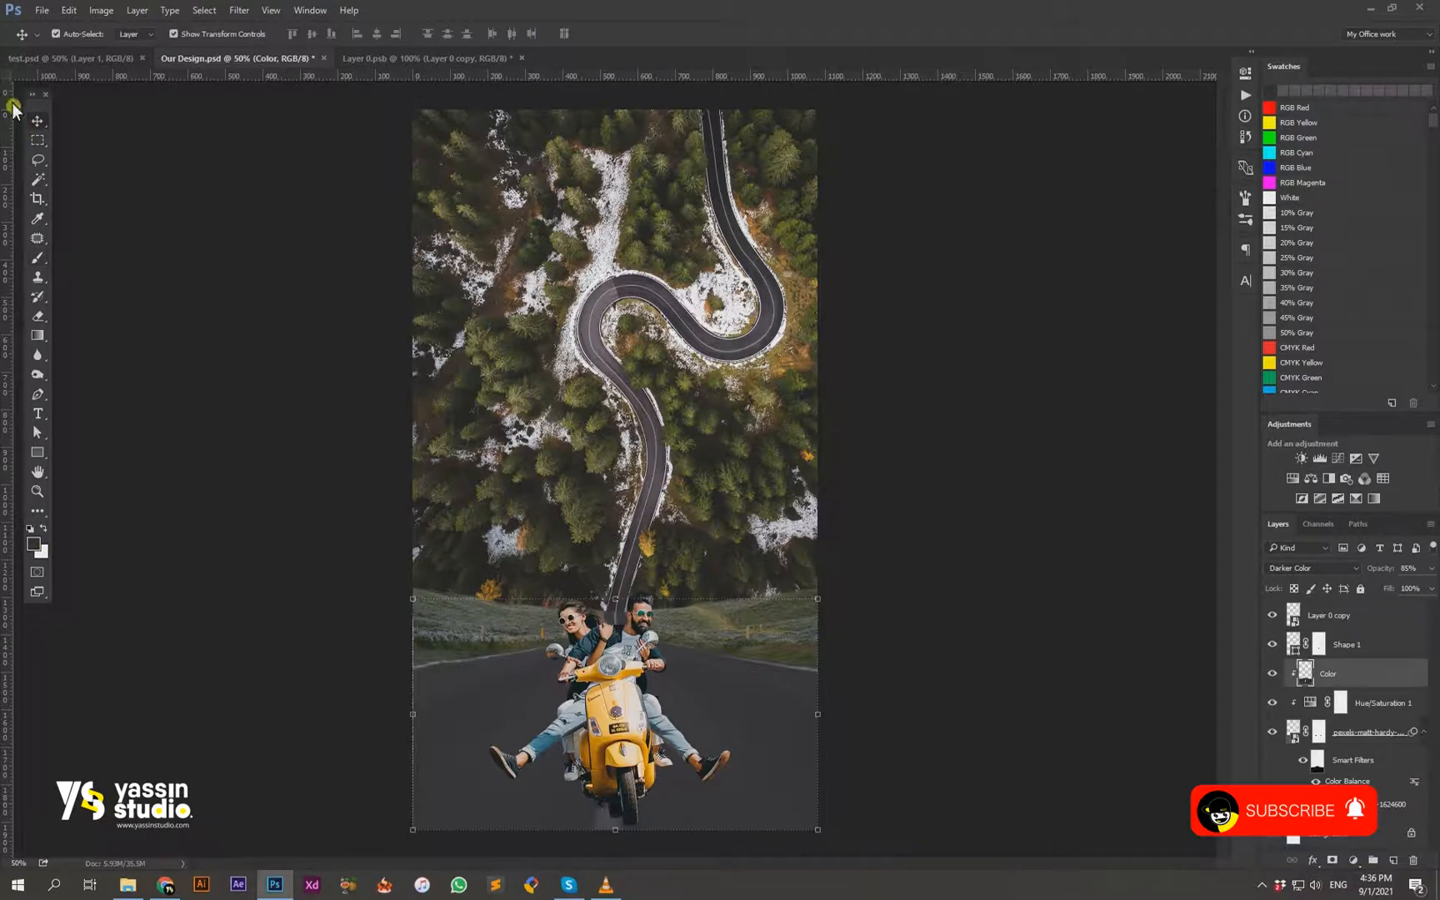
pyautogui.hotkey('ctrl', 'z')
# Step: Add a clipped empty layer above the Hue/Saturation adjustment and choose the Clone Stamp tool
pyautogui.keyDown('alt'); pyautogui.click(1273, 733); pyautogui.keyUp('alt')
pyautogui.click(37, 278)
pyautogui.keyDown('alt'); pyautogui.click(1272, 733); pyautogui.keyUp('alt')
pyautogui.click(1367, 733)
pyautogui.click(1350, 674)
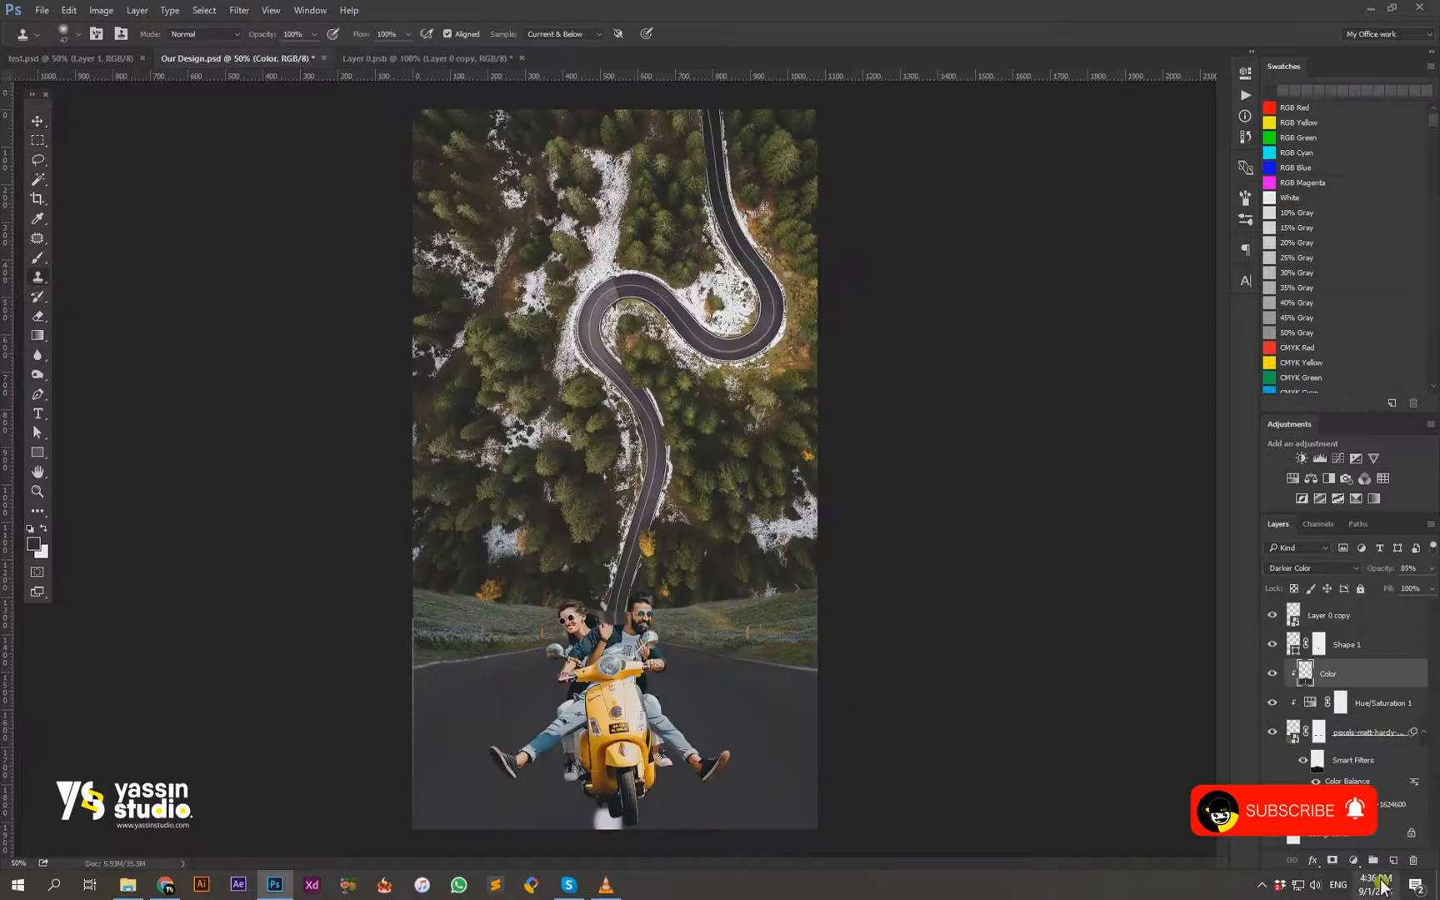
pyautogui.click(1368, 707)
pyautogui.click(1393, 859)
# Step: Isolate the straight road photo and add a clipped empty layer directly above it
pyautogui.keyDown('alt'); pyautogui.click(1273, 760); pyautogui.keyUp('alt')
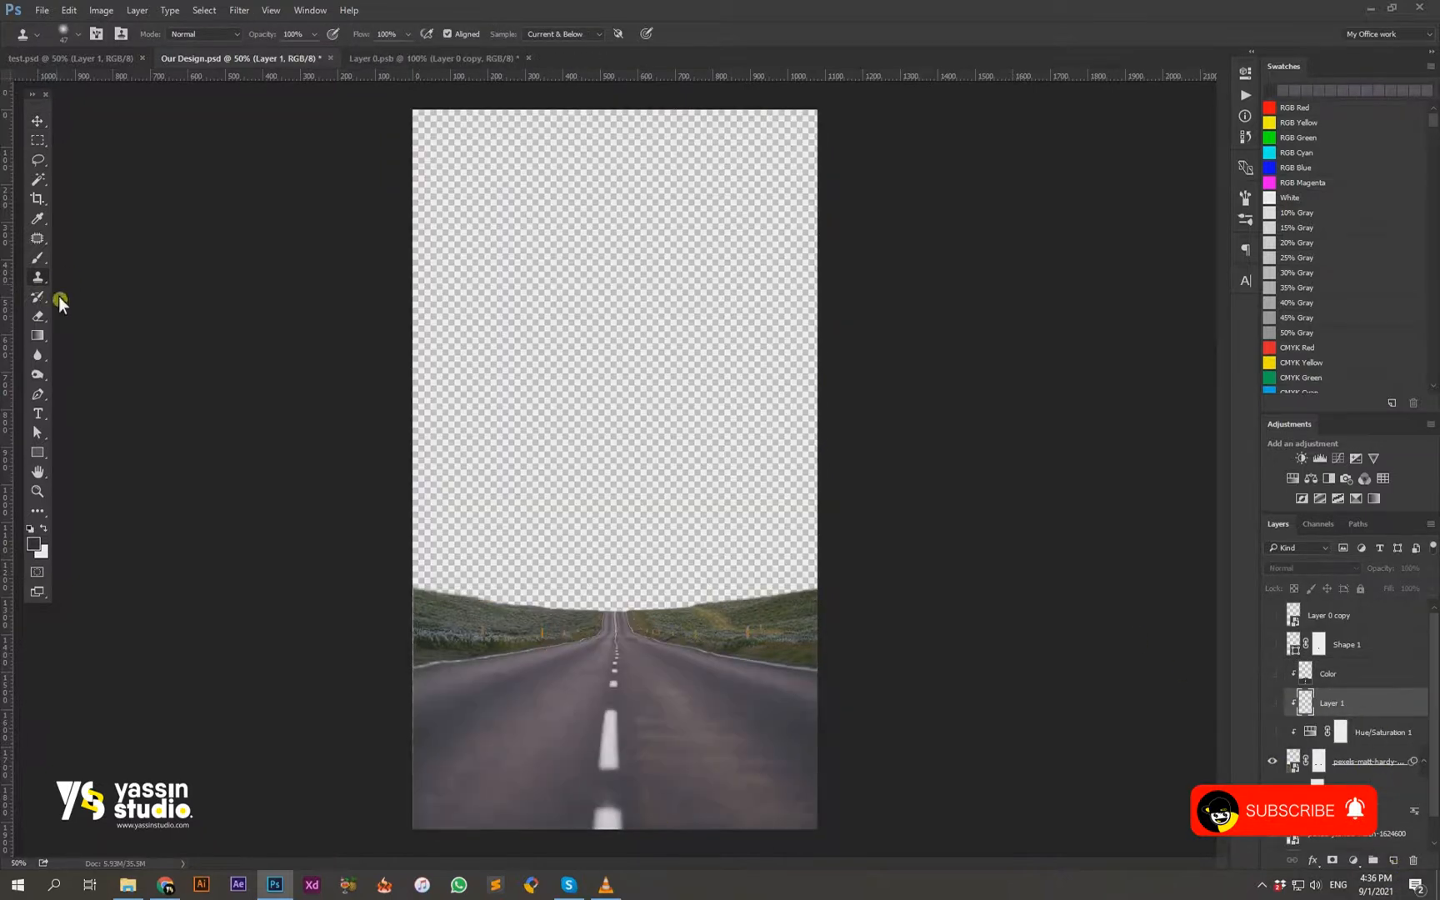
pyautogui.keyDown('alt'); pyautogui.click(1272, 761); pyautogui.keyUp('alt')
pyautogui.click(1365, 762)
pyautogui.keyDown('alt'); pyautogui.click(1273, 761); pyautogui.keyUp('alt')
pyautogui.scroll(-1, 1347, 725)
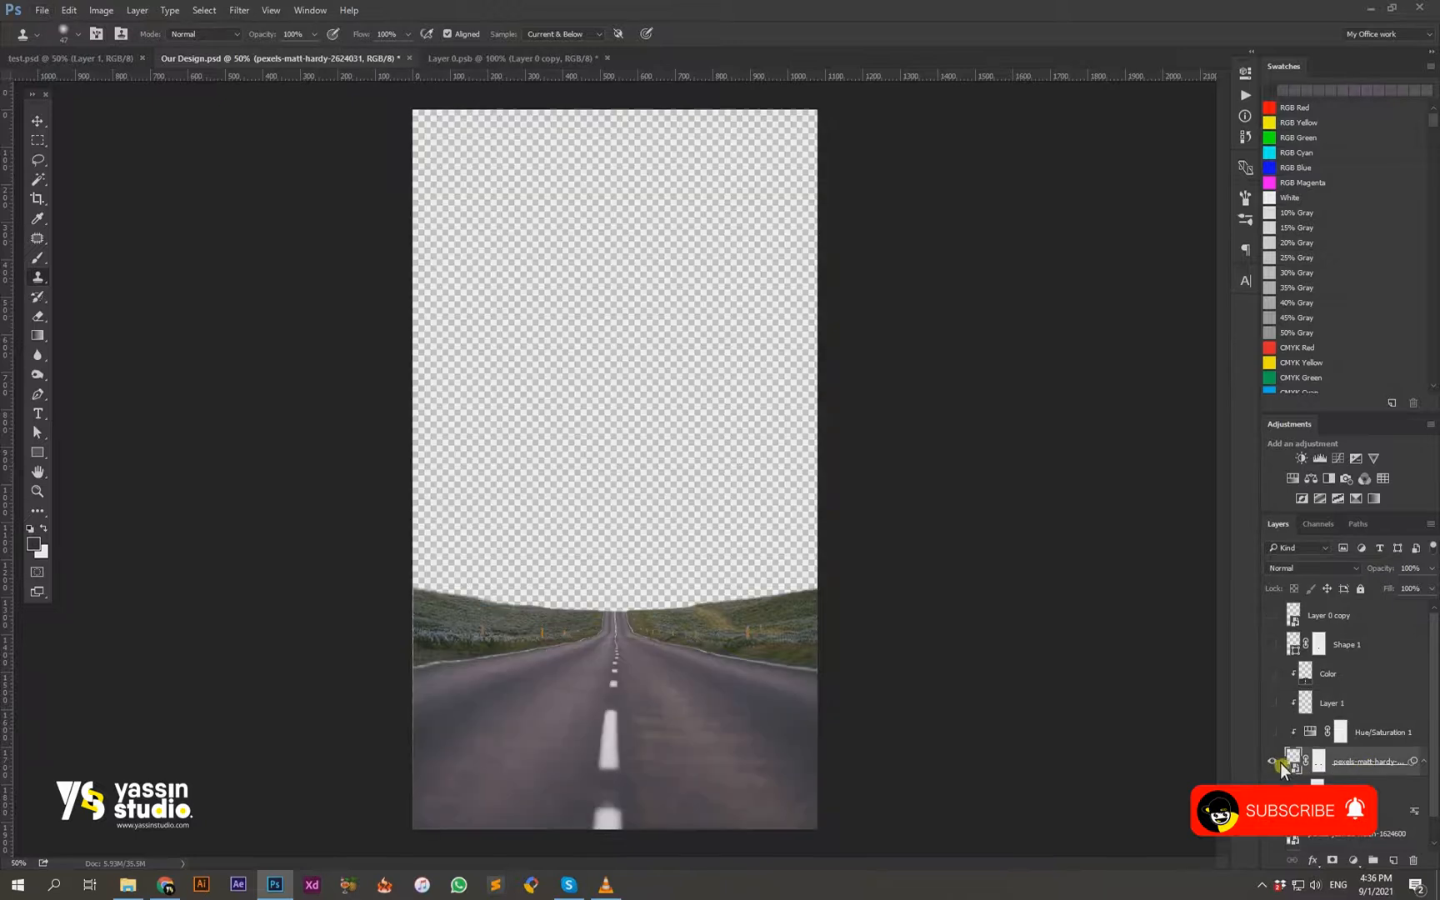
pyautogui.click(1395, 860)
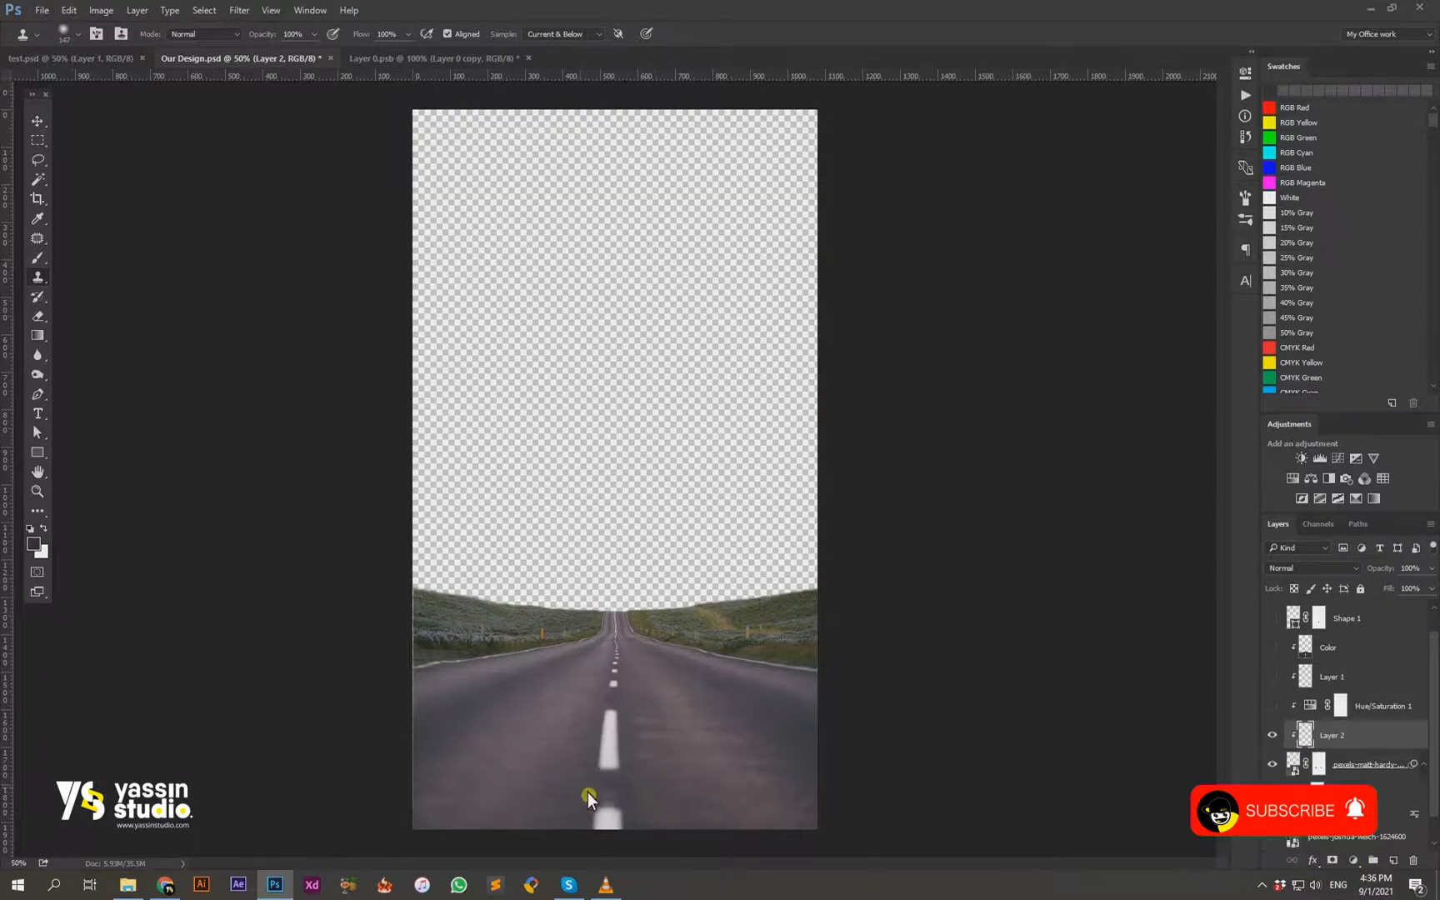
# Step: Try rasterizing the road photo and filling a selected full-width strip along its lower edge
pyautogui.click(37, 139)
pyautogui.moveTo(846, 838); pyautogui.dragTo(254, 775)
pyautogui.rightClick(1382, 767)
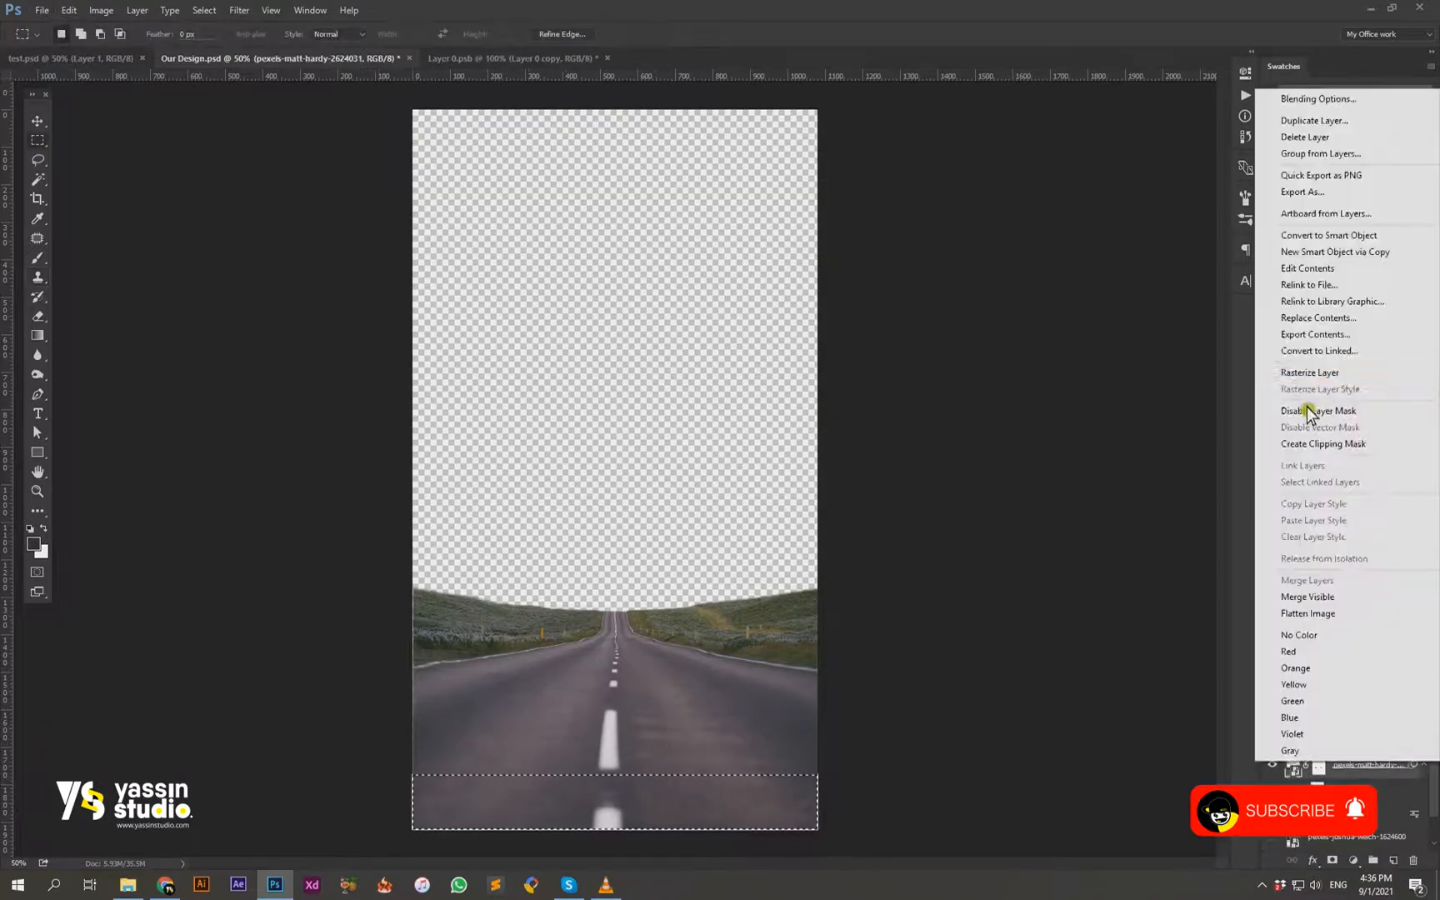
pyautogui.click(1314, 372)
pyautogui.hotkey('shift', 'F5')
pyautogui.press('Return')
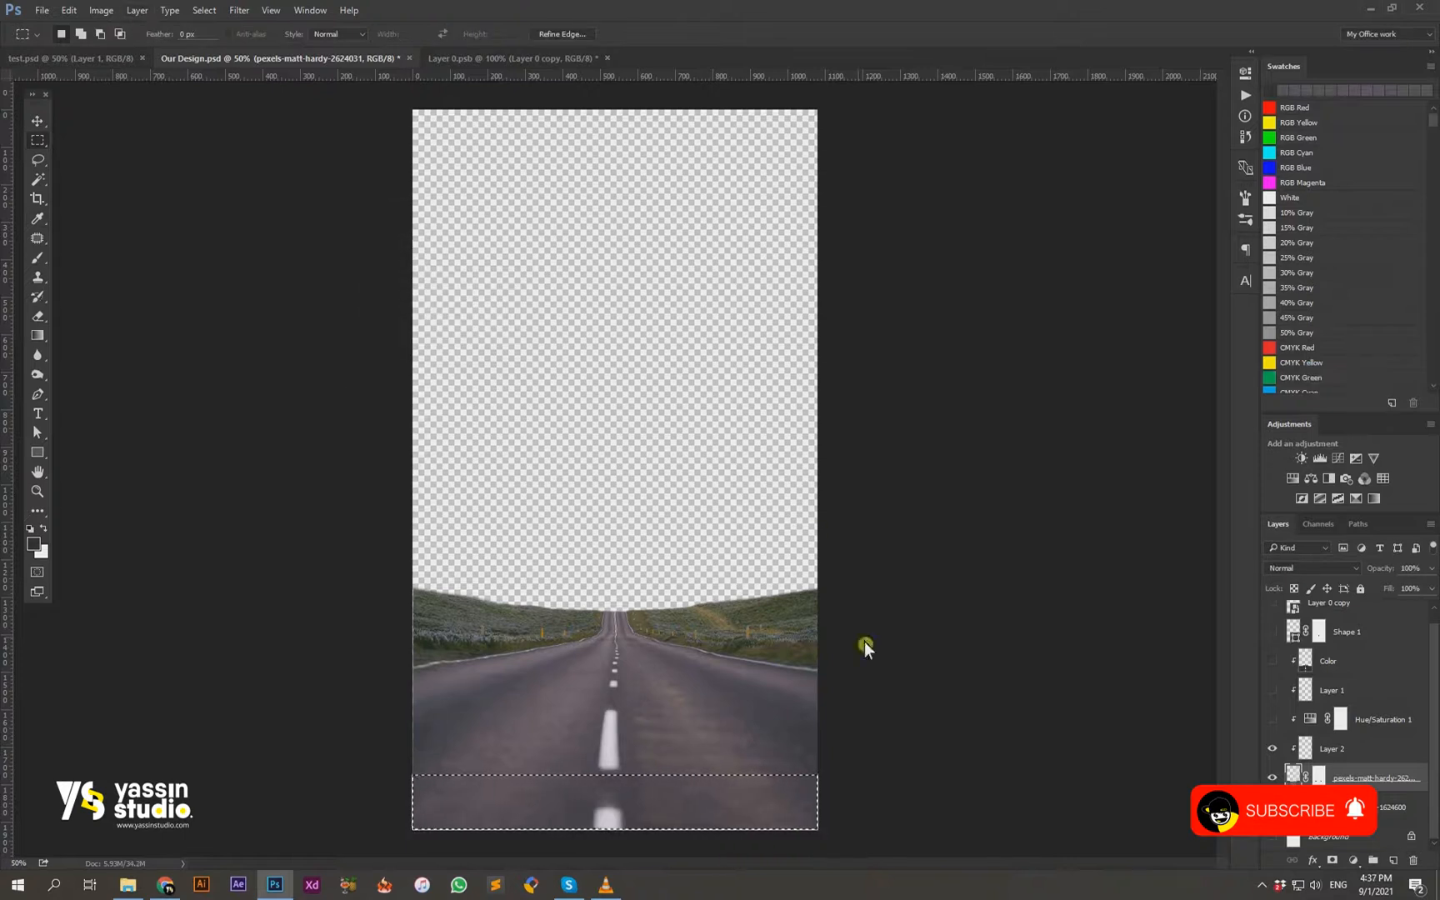
# Step: Clone asphalt over the nearest centre dash on Layer 2 and show all the other layers again
pyautogui.click(1332, 749)
pyautogui.click(37, 278)
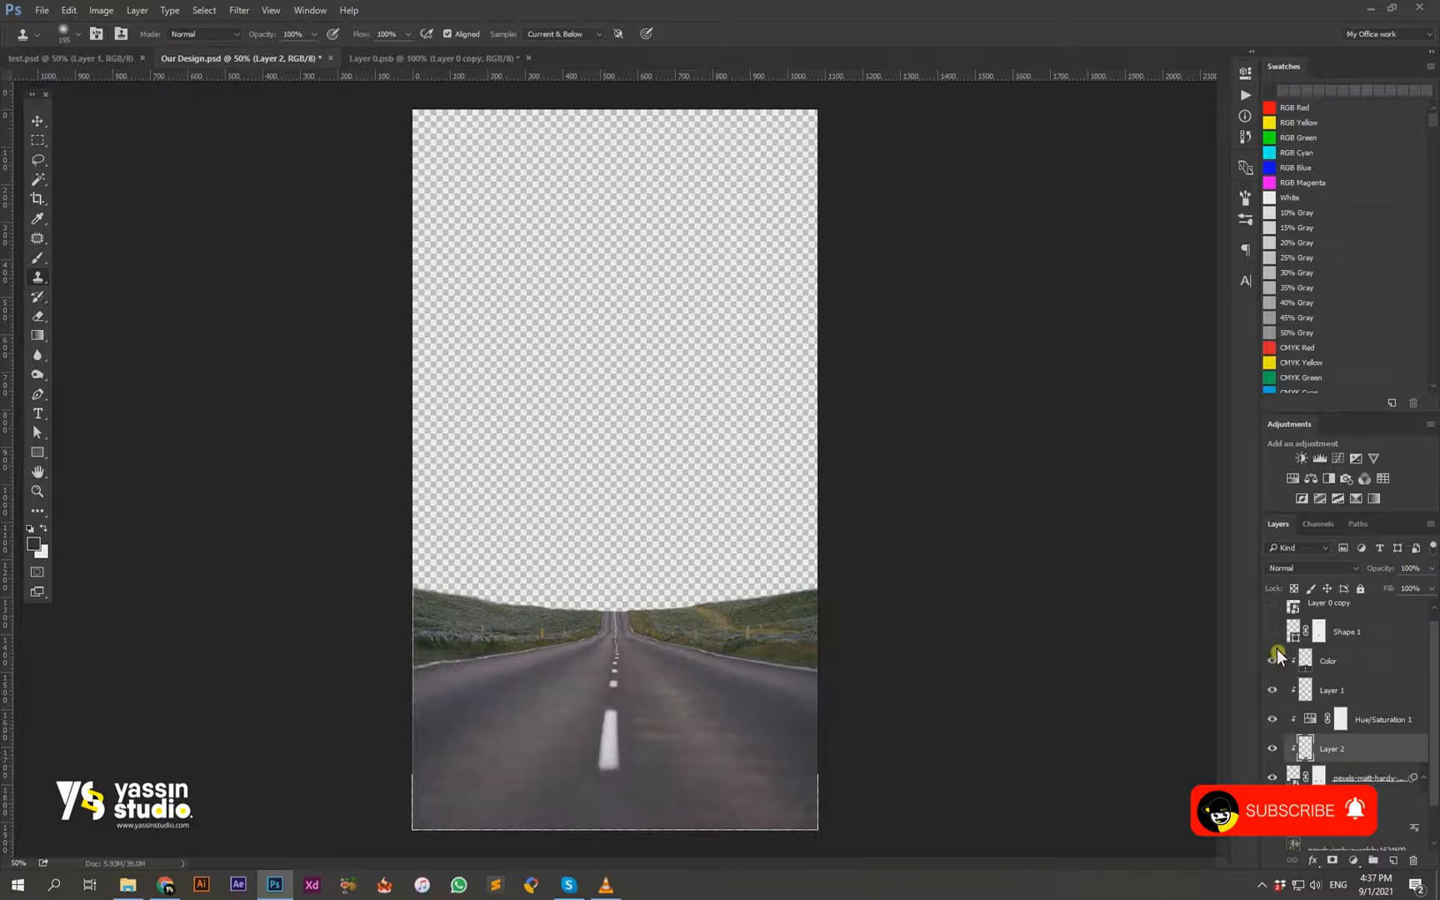
pyautogui.moveTo(1275, 662); pyautogui.dragTo(1277, 620)
pyautogui.scroll(-2, 1278, 658)
pyautogui.click(1273, 806)
pyautogui.press('v')
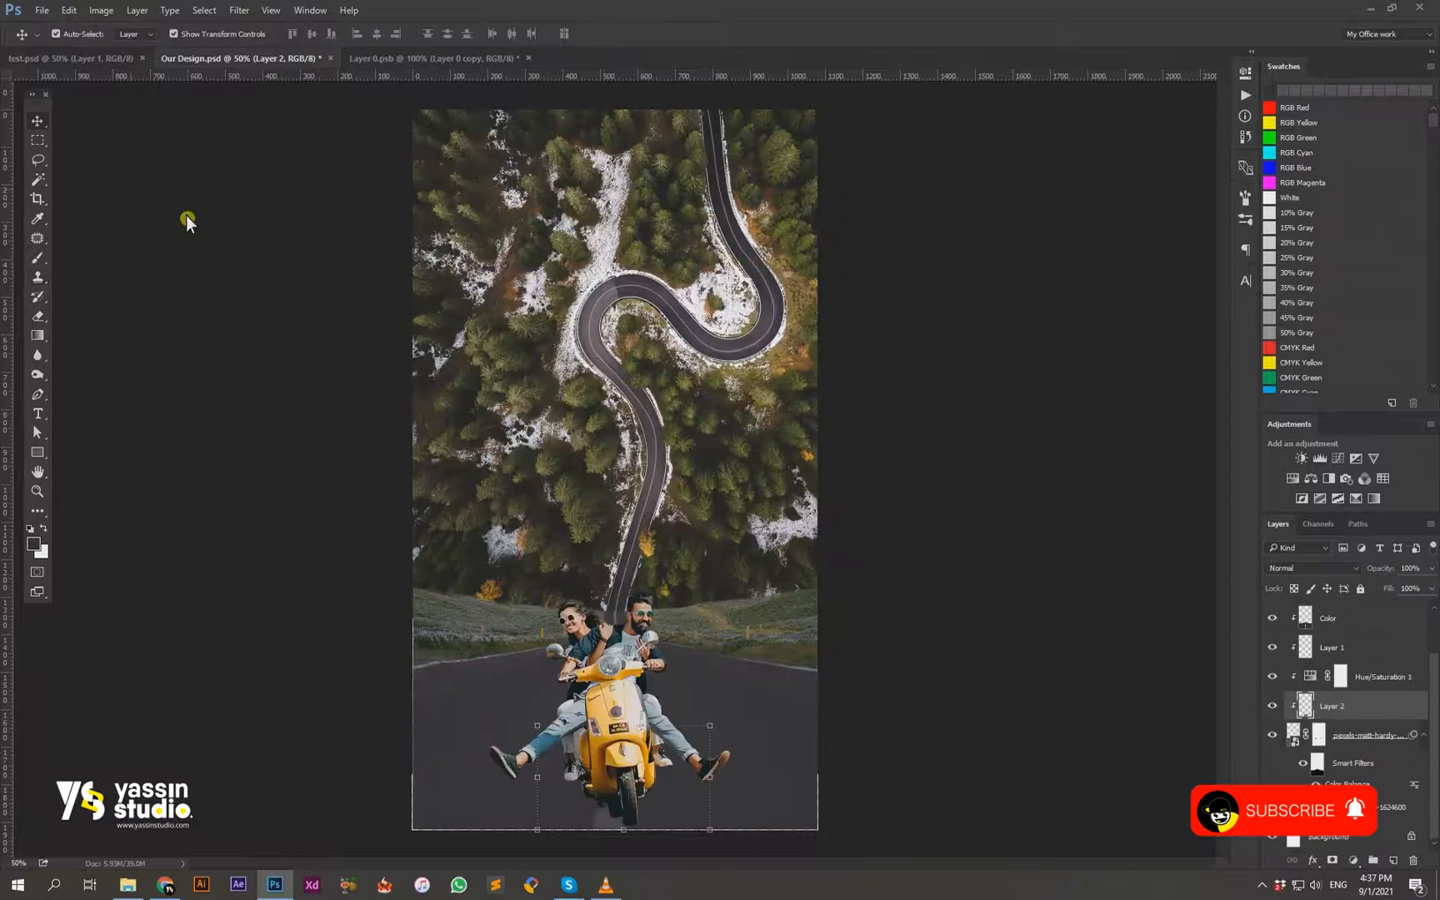
# Step: Touch up the Color layer's paint beneath the scooter's front wheel and add a layer mask to that layer
pyautogui.hotkey('alt', ']')
pyautogui.hotkey('alt', ']')
pyautogui.hotkey('alt', ']')
pyautogui.press('b')
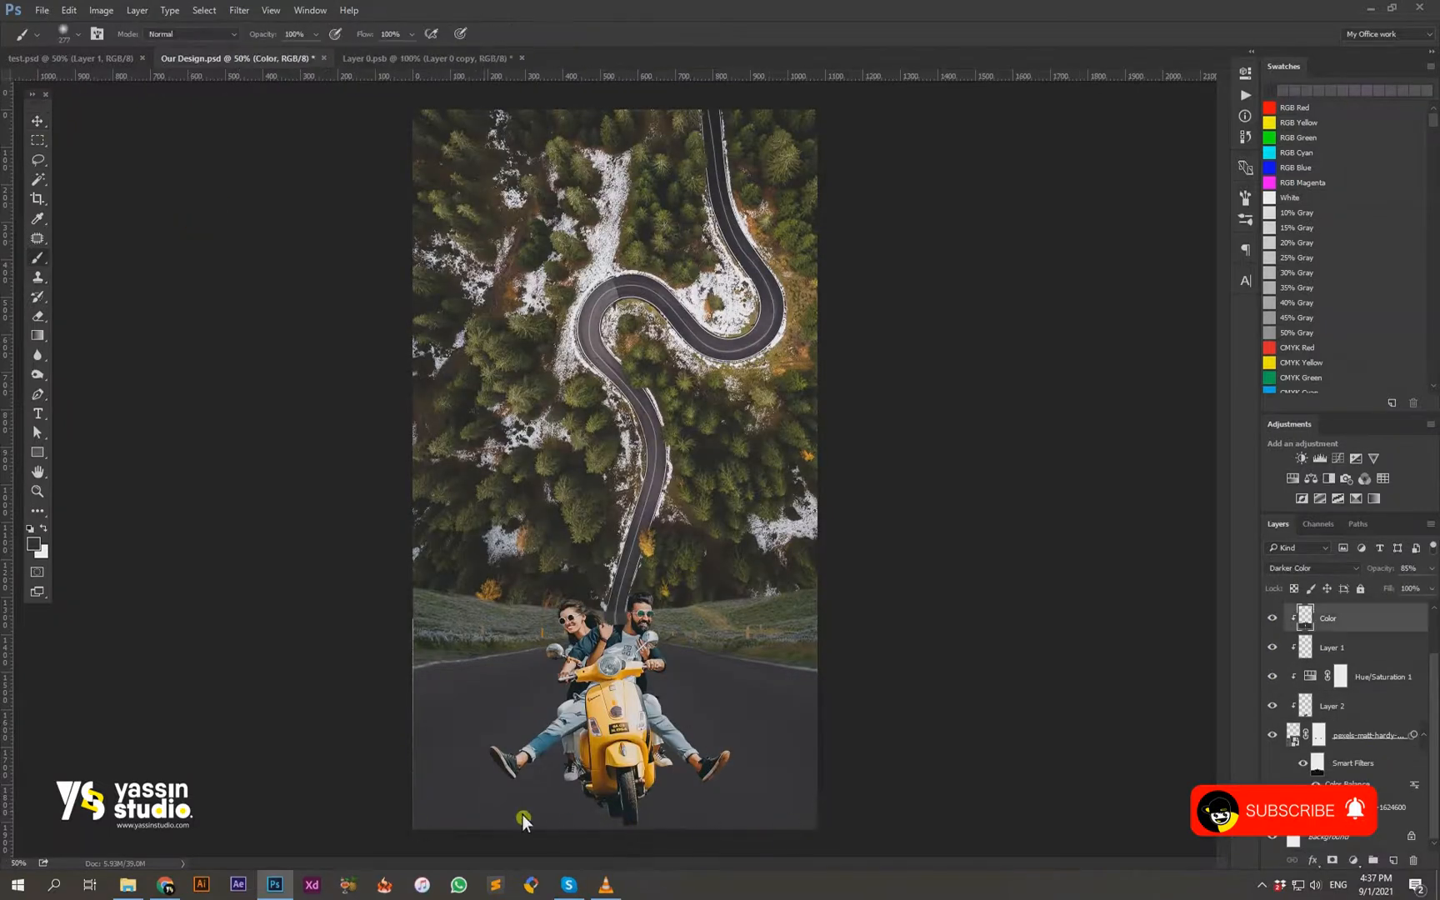
pyautogui.press('v')
pyautogui.scroll(1, 1359, 675)
pyautogui.click(1331, 860)
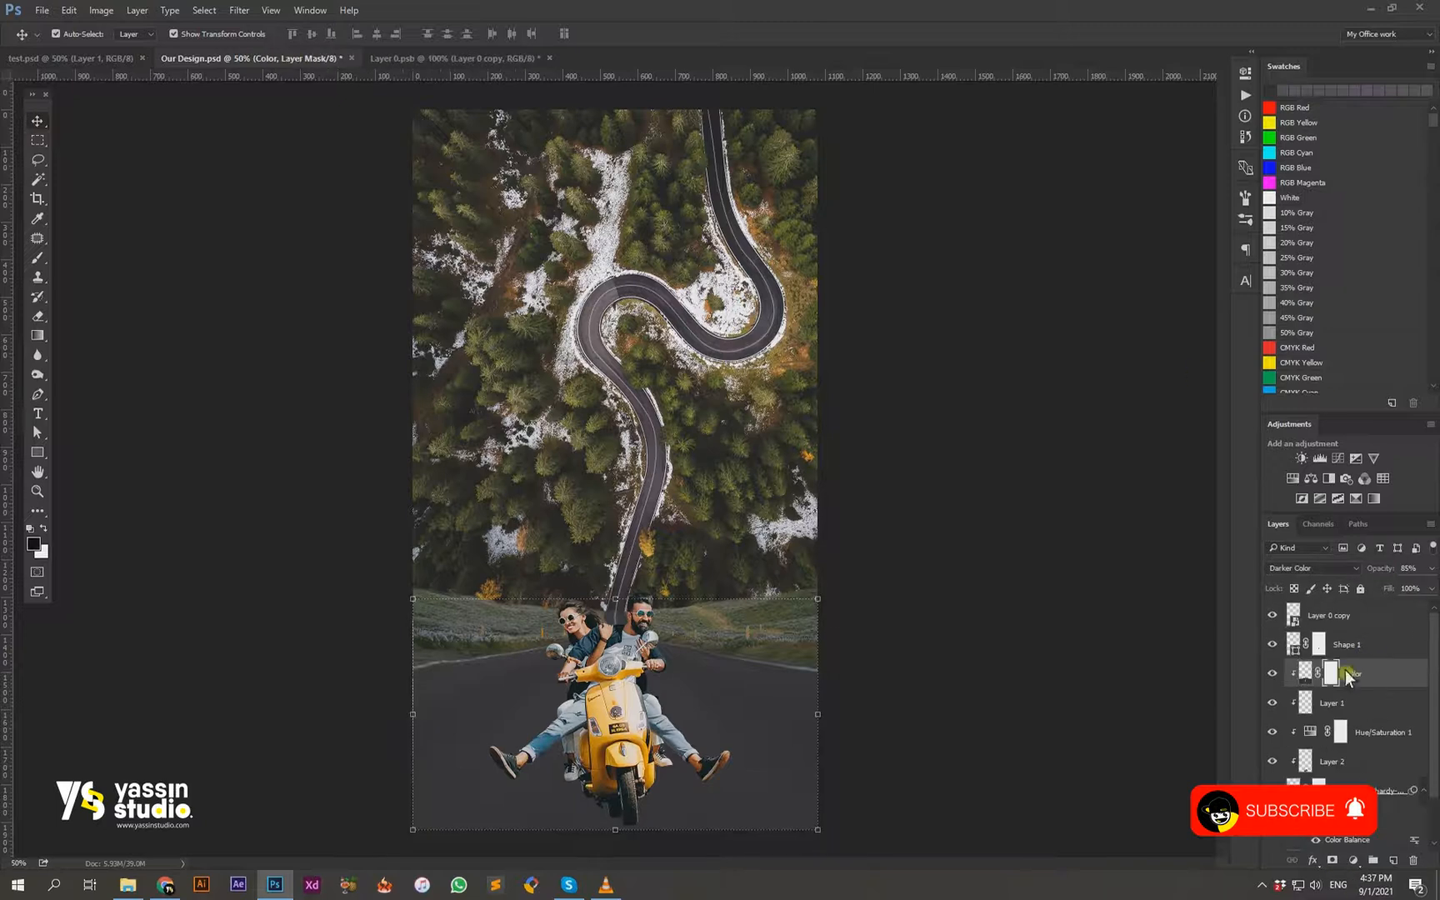
pyautogui.click(888, 614)
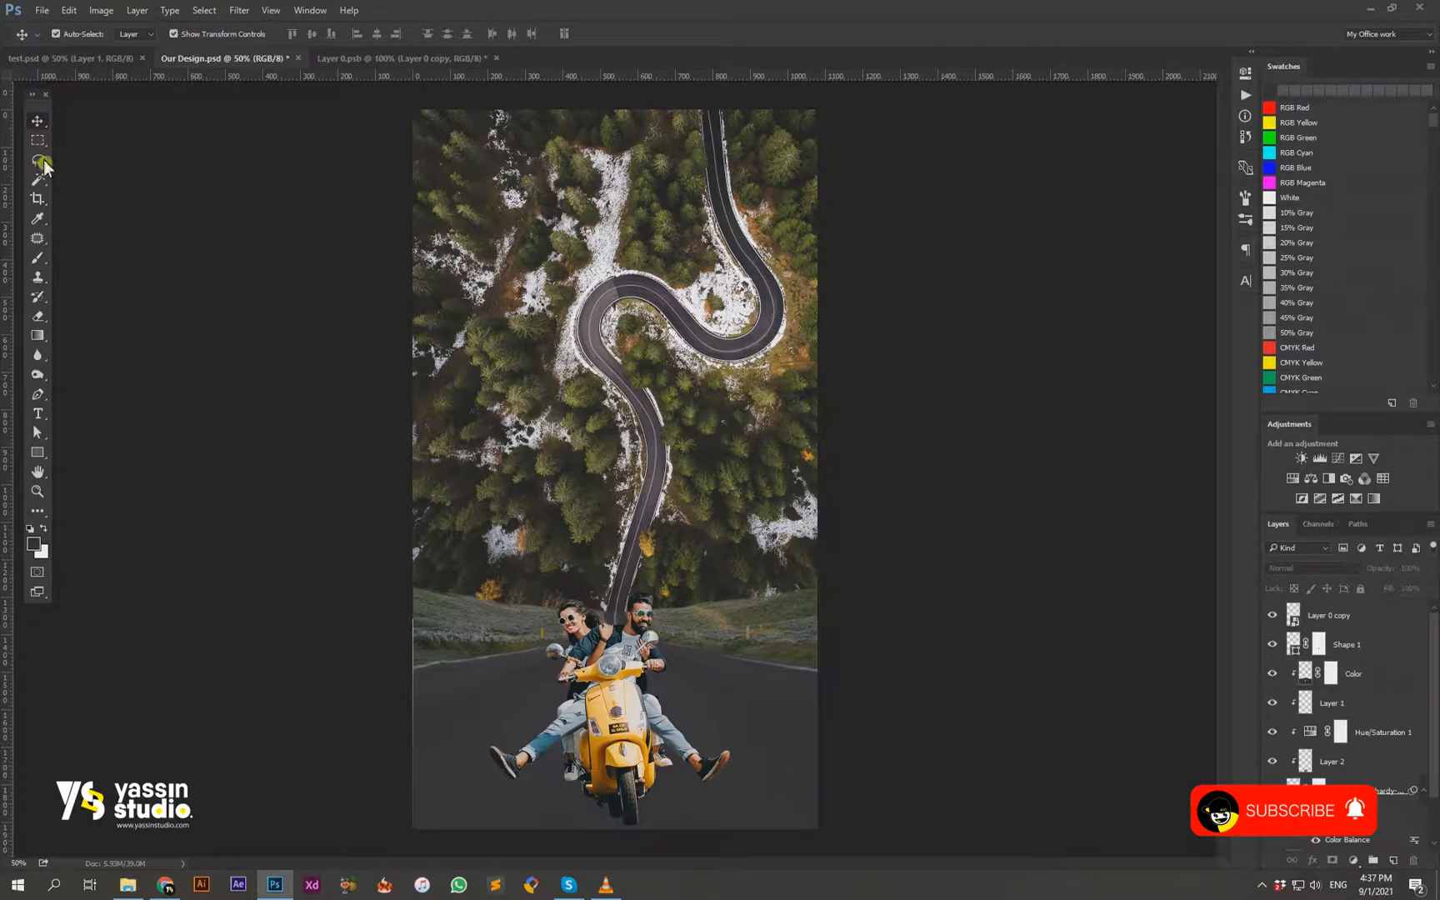
# Step: Add a new layer named Light above all other layers
pyautogui.hotkey('ctrl', 'shift', 'alt', 'n')
pyautogui.doubleClick(1323, 616)
pyautogui.write('Light')
pyautogui.press('Return')
# Step: Paint a large soft glow at the image's right edge on the Light layer with warm white fffdfa
pyautogui.press('i')
pyautogui.click(33, 544)
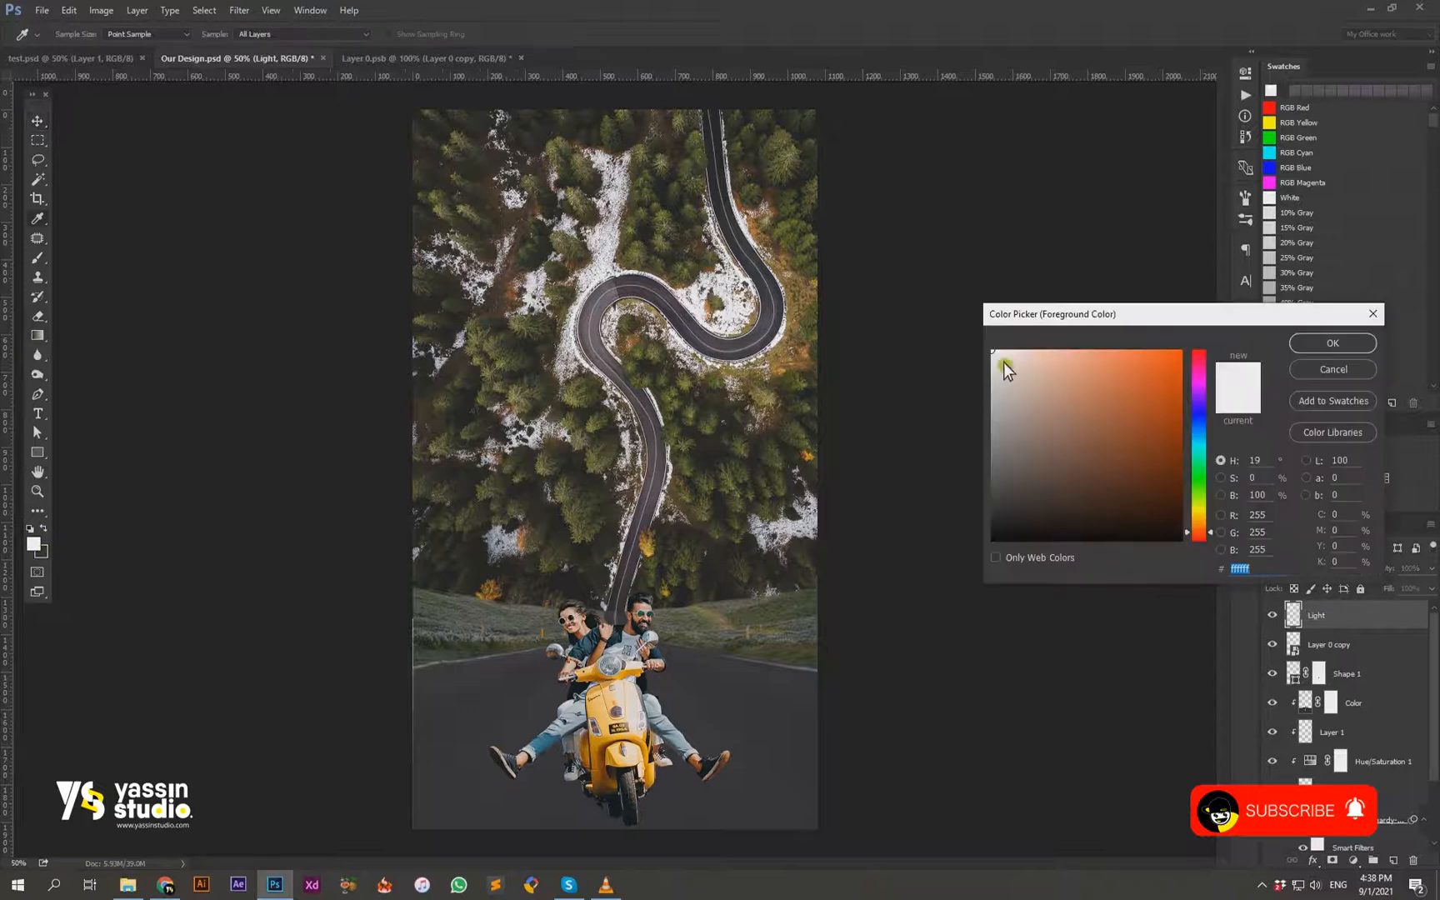
pyautogui.moveTo(1214, 533); pyautogui.dragTo(1213, 524)
pyautogui.click(999, 349)
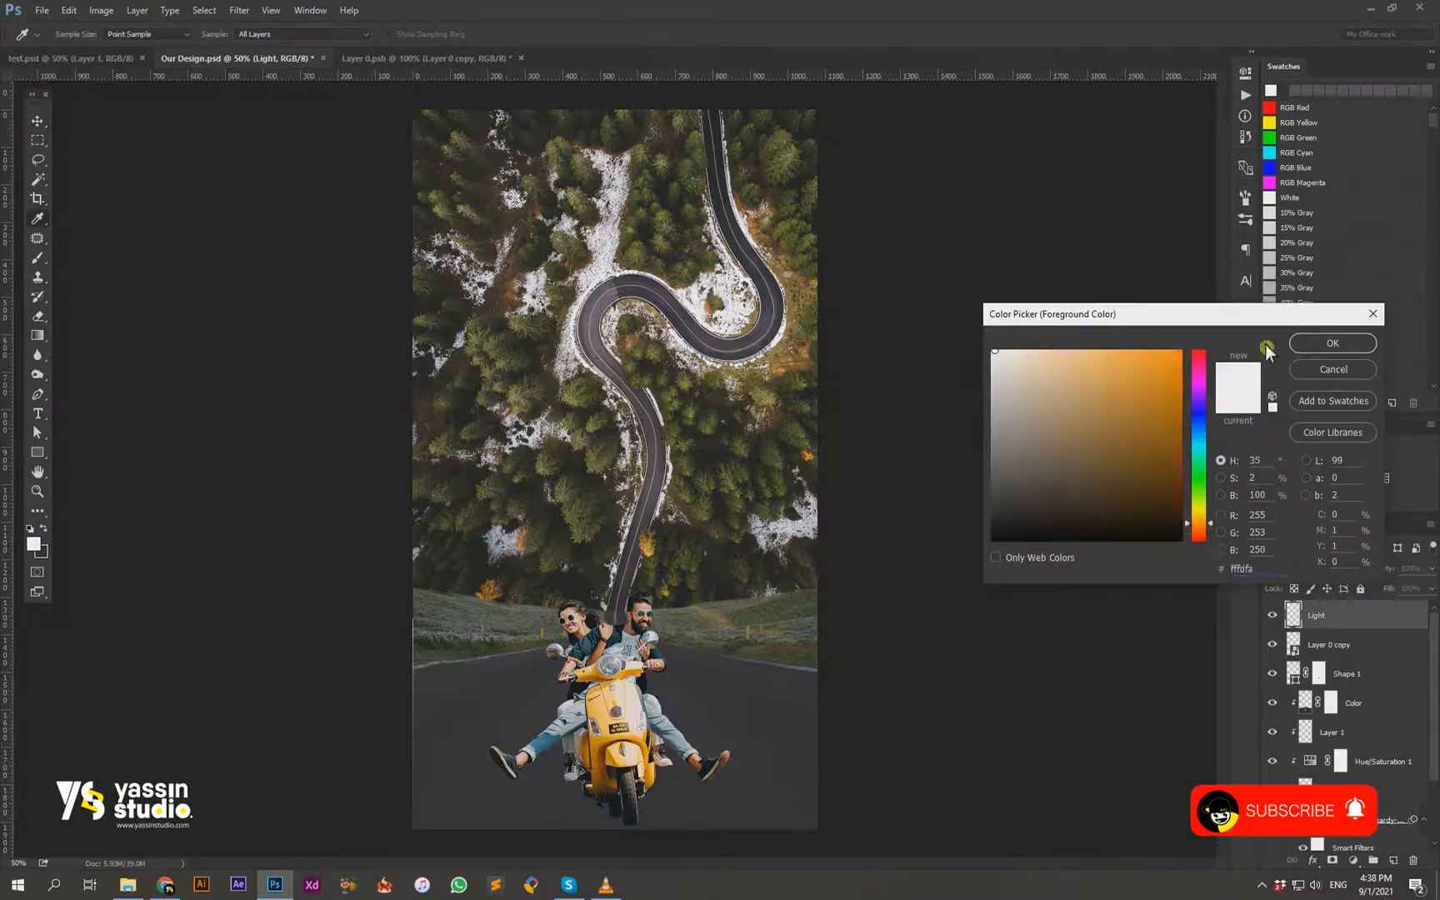
pyautogui.click(1314, 343)
pyautogui.moveTo(662, 657); pyautogui.dragTo(662, 659)
# Step: Set the Light layer's blend mode to Soft Light
pyautogui.click(37, 121)
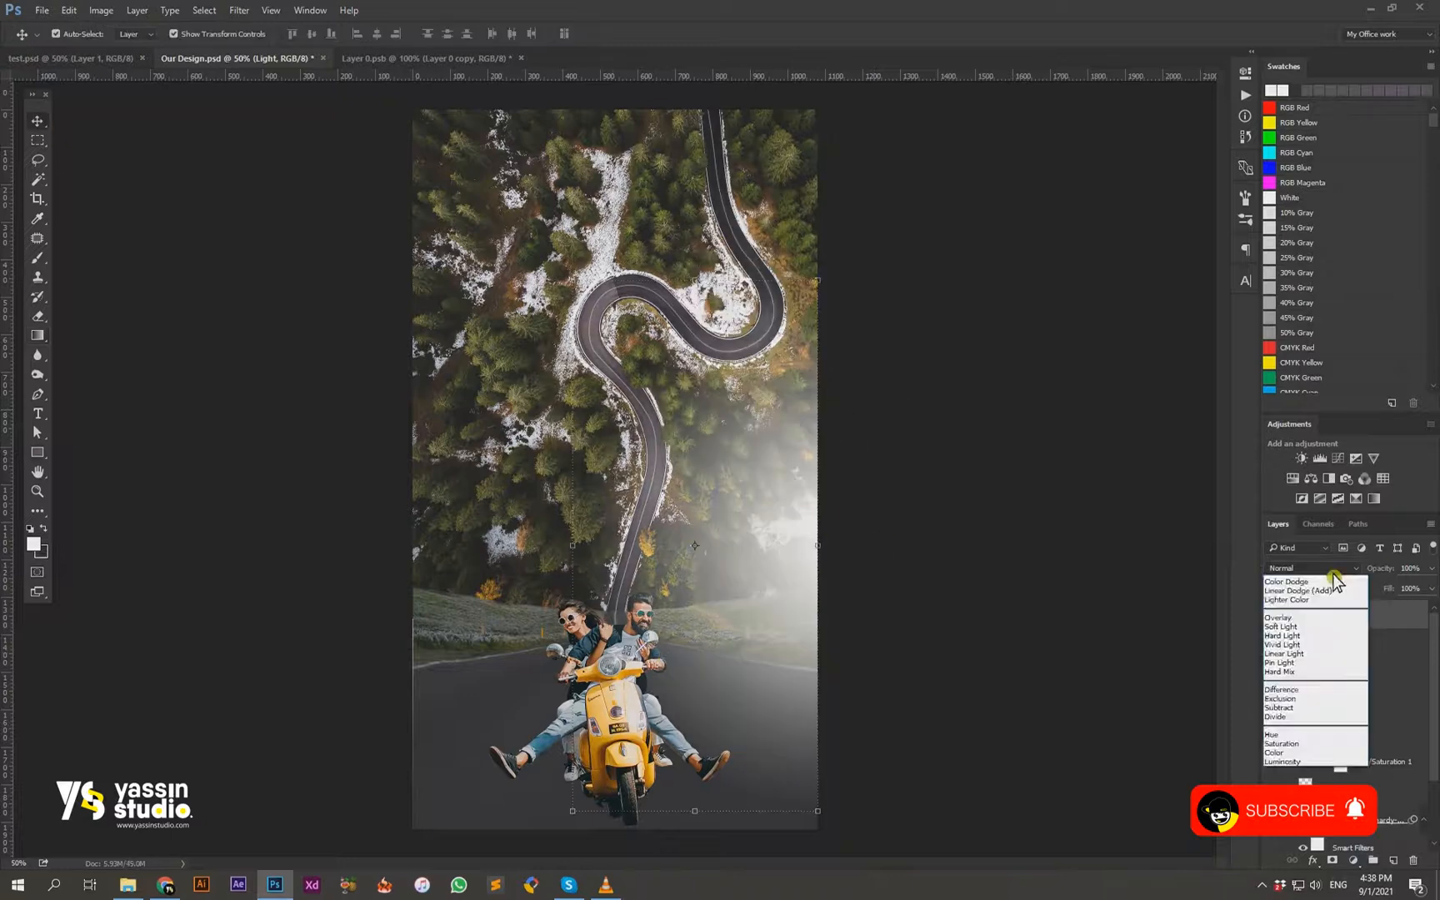
pyautogui.click(1335, 569)
pyautogui.click(1308, 724)
pyautogui.click(1009, 627)
pyautogui.click(1413, 615)
# Step: Try revealing the original road around the scooter by painting black on the Color layer's mask
pyautogui.click(1332, 703)
pyautogui.press('b')
pyautogui.moveTo(698, 750); pyautogui.dragTo(633, 743)
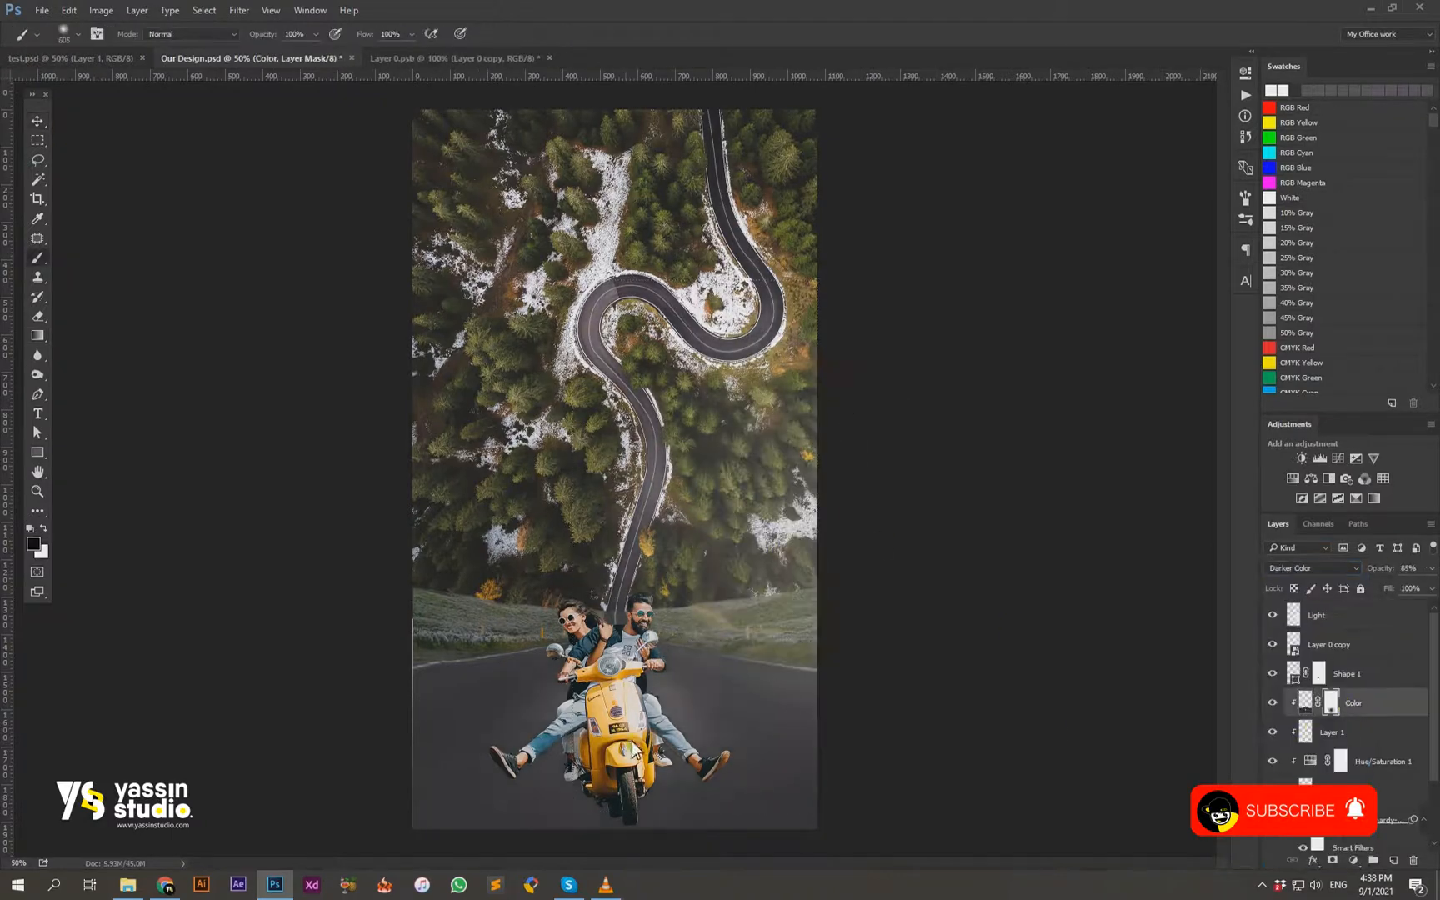
pyautogui.hotkey('ctrl', 'alt', 'z')
pyautogui.click(641, 730)
pyautogui.hotkey('ctrl', 'alt', 'z')
pyautogui.hotkey('ctrl', 'alt', 'z')
pyautogui.hotkey('ctrl', 'alt', 'z')
pyautogui.click(637, 749)
pyautogui.hotkey('ctrl', 'z')
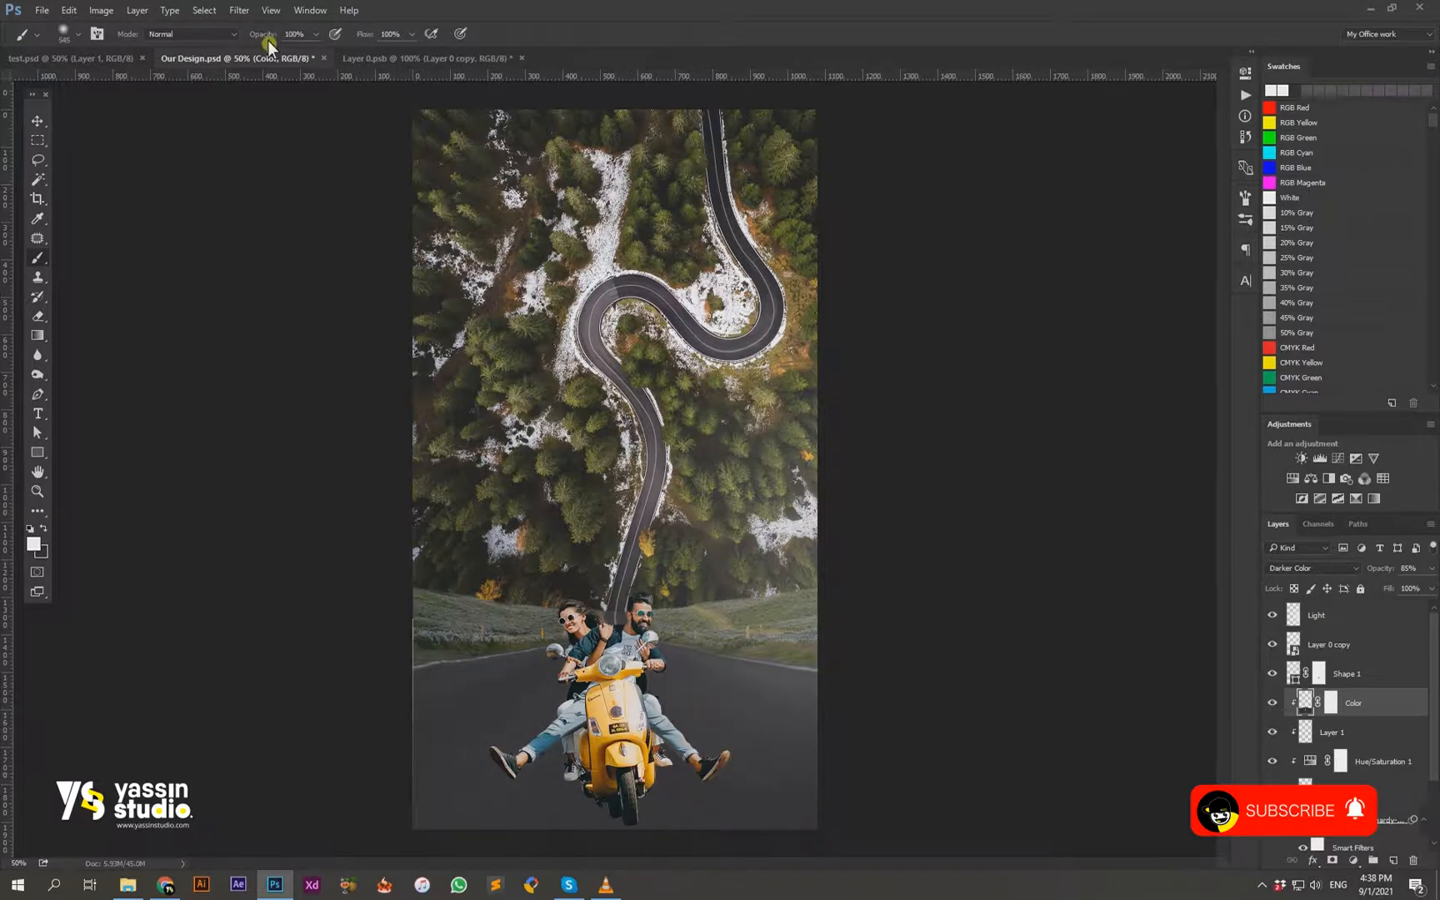
# Step: Paint white at 52% brush opacity on the Color layer over the road around the scooter to bring back the asphalt texture
pyautogui.press('5')
pyautogui.press('2')
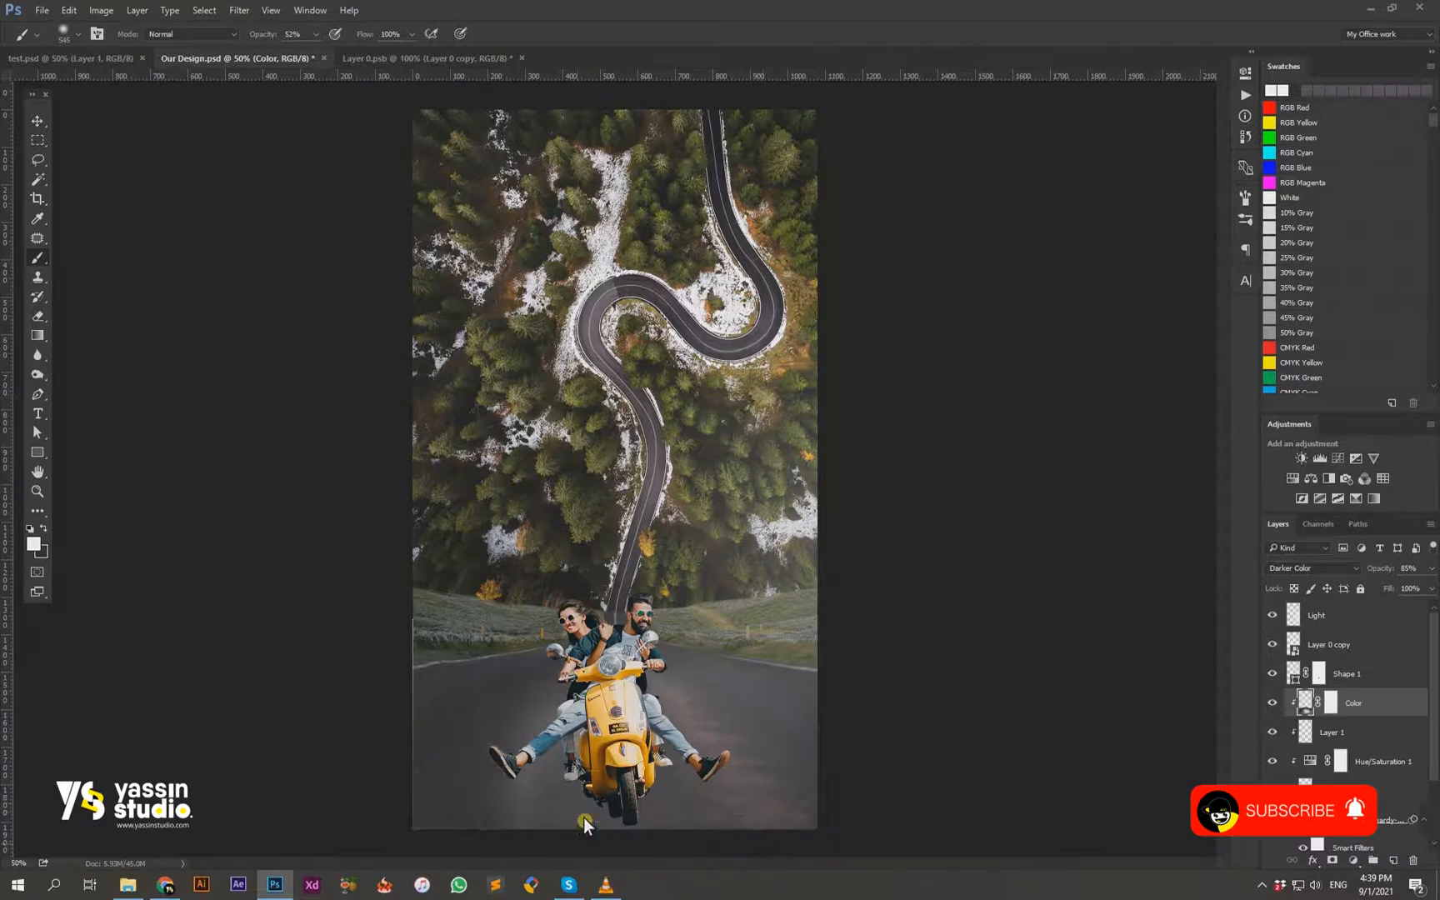
pyautogui.moveTo(472, 825); pyautogui.dragTo(425, 791)
pyautogui.press('v')
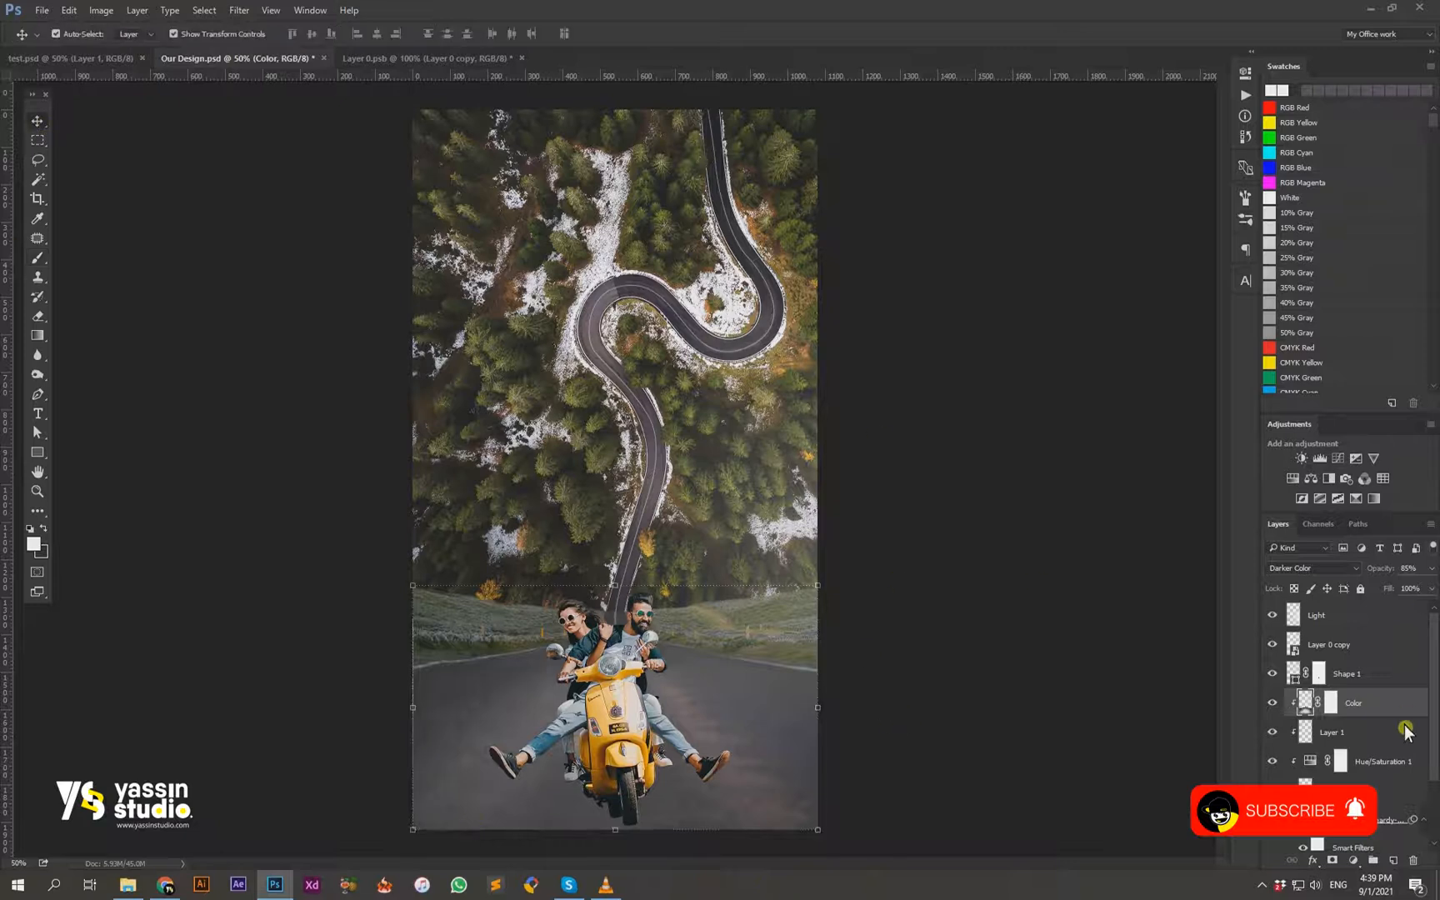
# Step: Add a clipped layer above the Color layer, filled with gray and set to Overlay
pyautogui.click(1394, 861)
pyautogui.rightClick(1363, 708)
pyautogui.click(1337, 351)
pyautogui.hotkey('shift', 'F5')
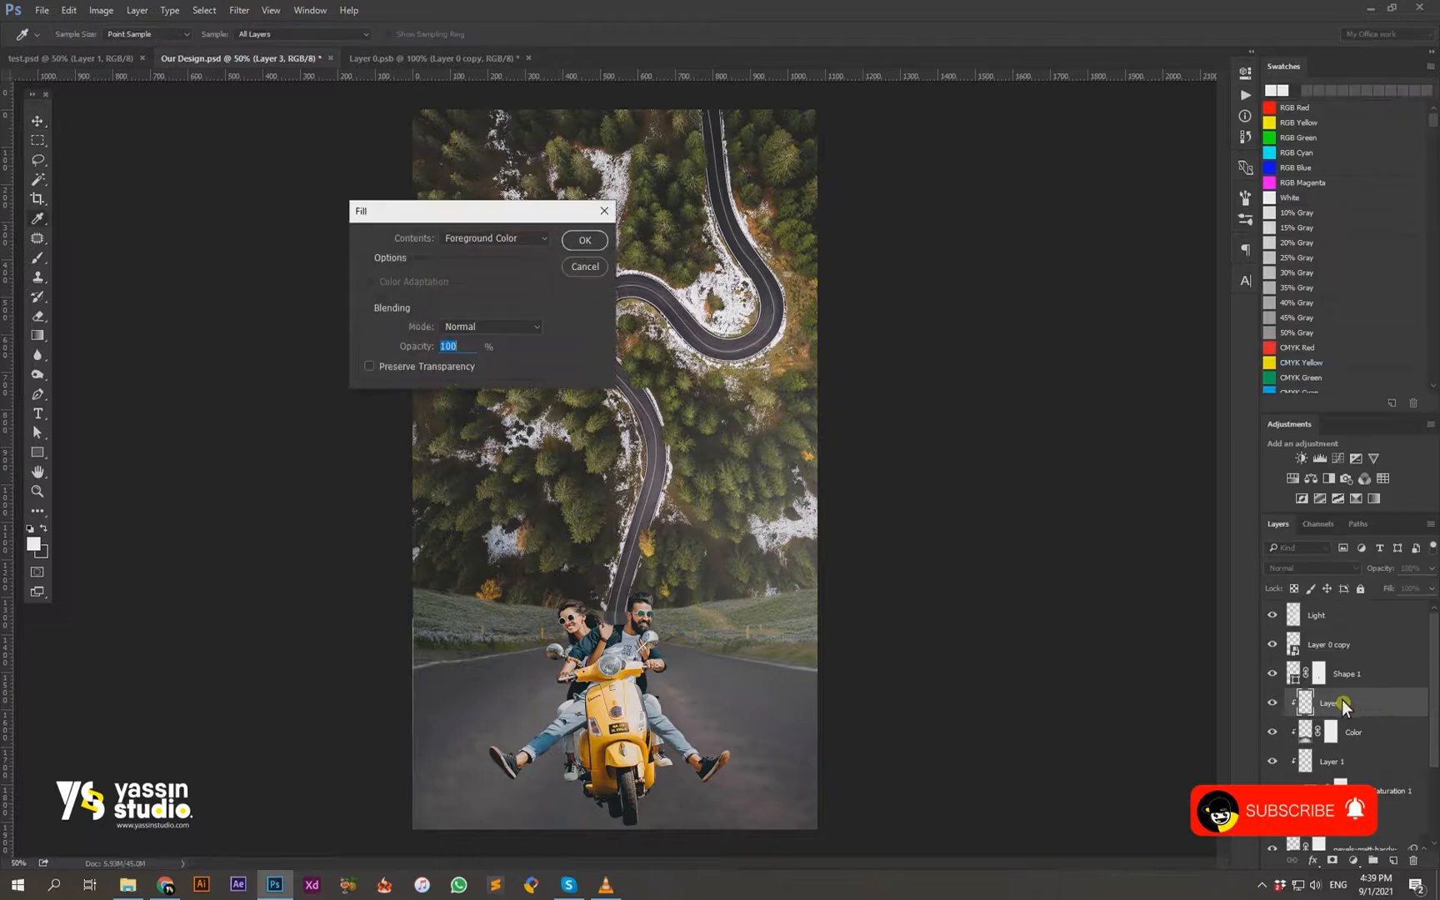
pyautogui.click(581, 244)
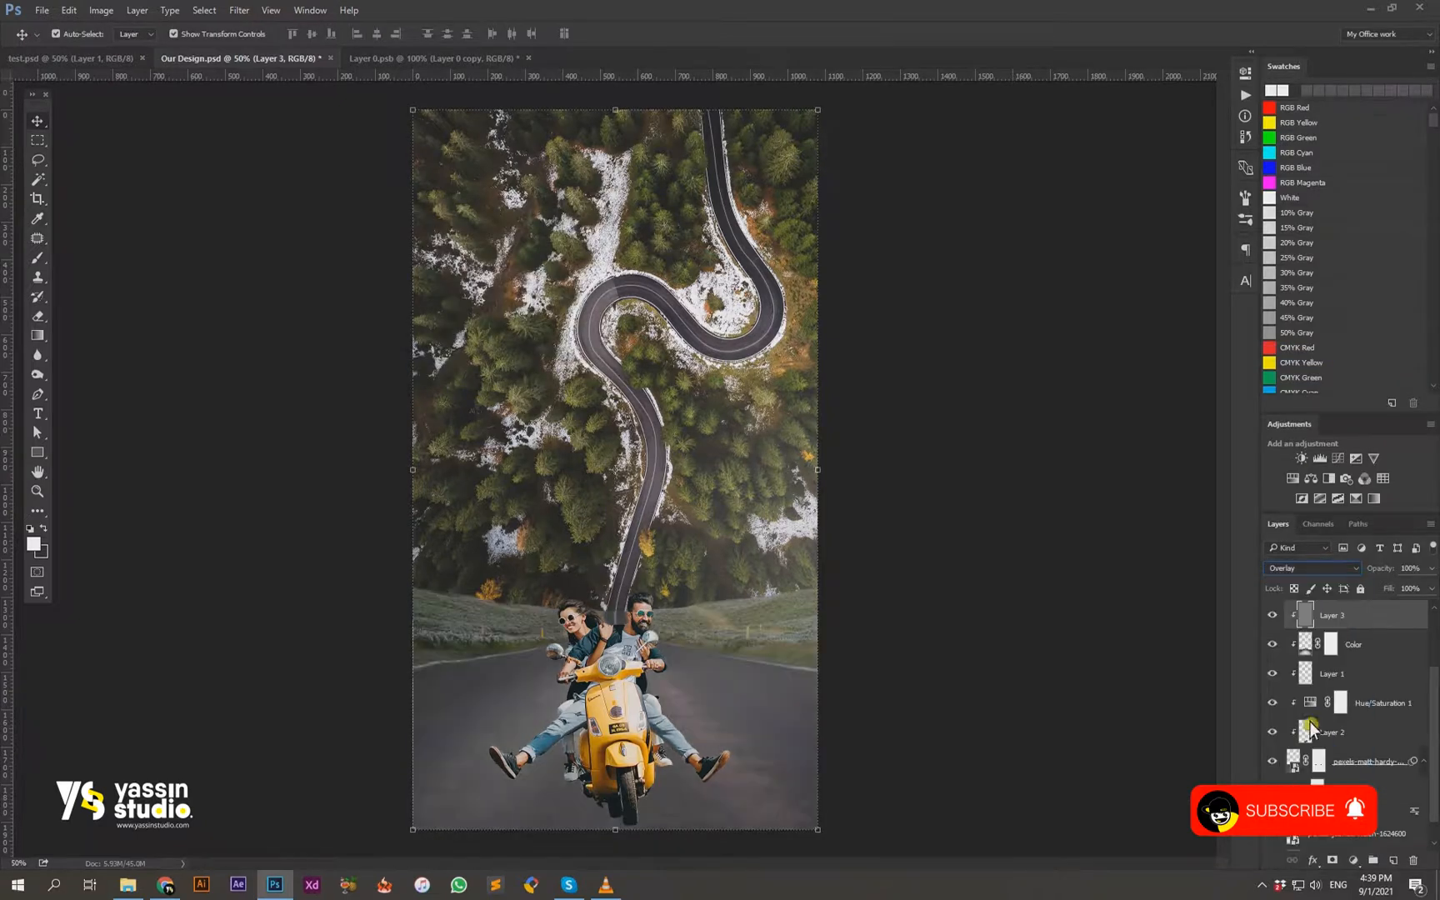
# Step: Burn the road's shadows around the scooter on Layer 3 at 45% exposure and undo the last stroke
pyautogui.click(41, 284)
pyautogui.rightClick(47, 379)
pyautogui.click(97, 390)
pyautogui.moveTo(704, 734)
pyautogui.mouseDown()
pyautogui.moveTo(795, 795)
pyautogui.moveTo(505, 778)
pyautogui.moveTo(510, 694)
pyautogui.mouseUp()
pyautogui.moveTo(580, 742); pyautogui.dragTo(611, 743)
pyautogui.moveTo(717, 745)
pyautogui.mouseDown()
pyautogui.moveTo(758, 770)
pyautogui.moveTo(607, 728)
pyautogui.moveTo(792, 803)
pyautogui.moveTo(957, 795)
pyautogui.moveTo(821, 783)
pyautogui.moveTo(455, 829)
pyautogui.mouseUp()
pyautogui.hotkey('ctrl', 'z')
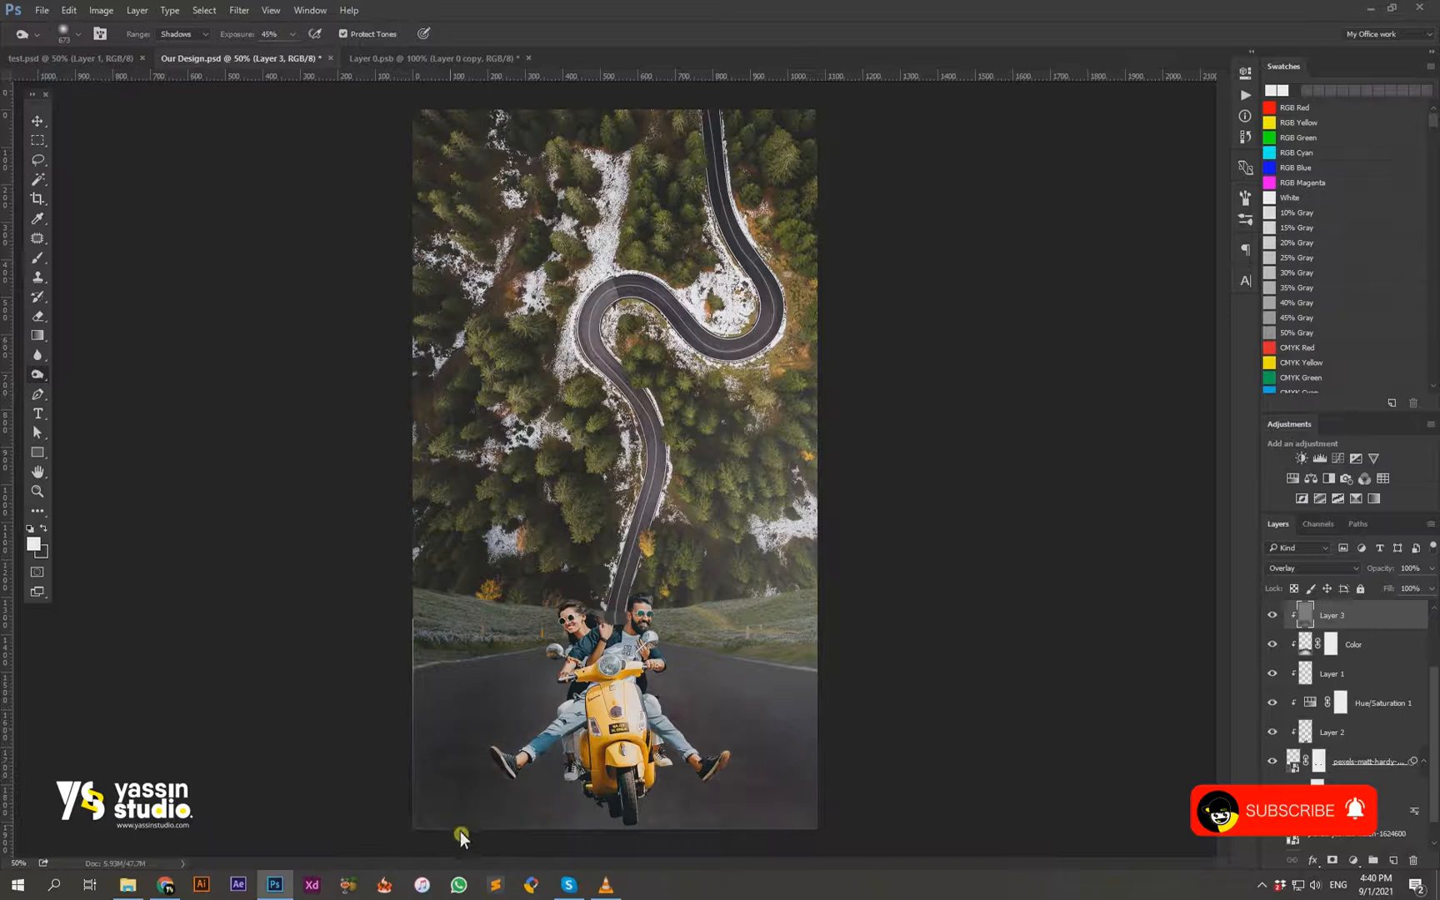
# Step: Dodge the road's midtones around the scooter on Layer 3 at 48% exposure
pyautogui.rightClick(37, 374)
pyautogui.click(84, 373)
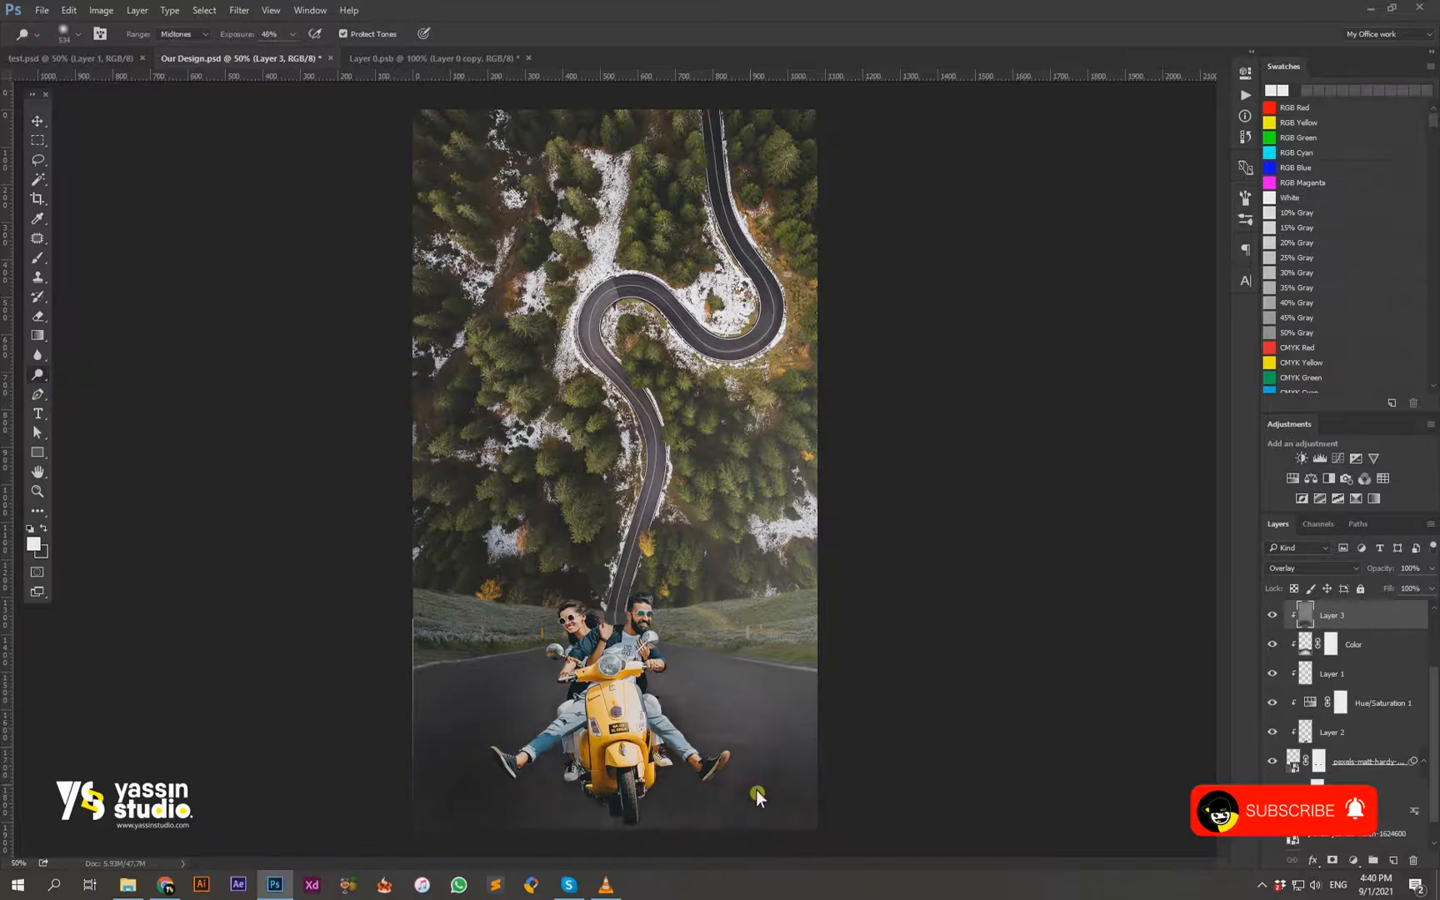
pyautogui.press('v')
pyautogui.click(792, 736)
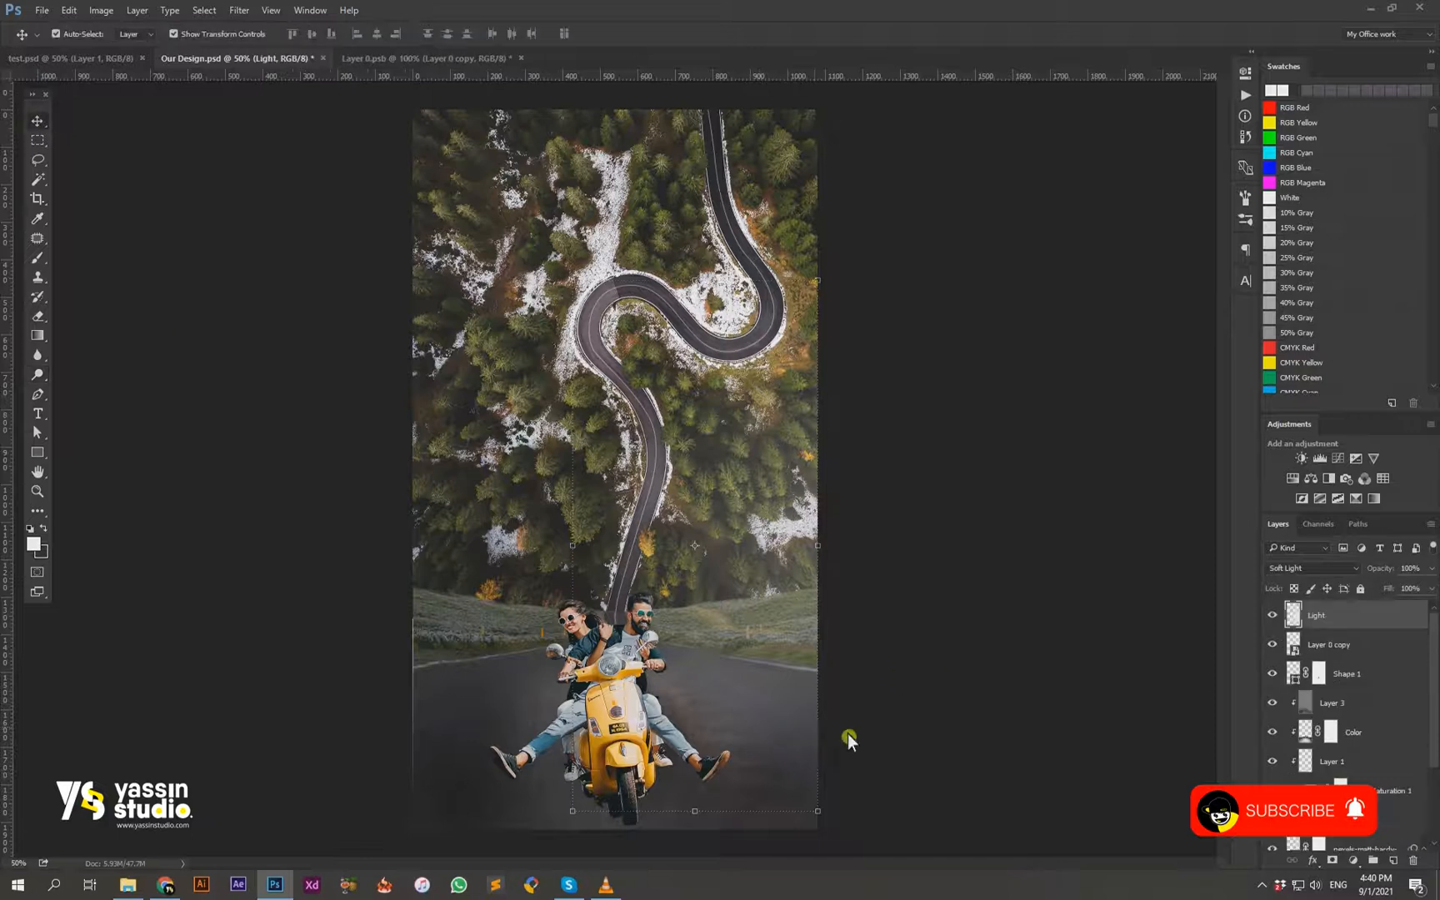
pyautogui.scroll(-1, 1348, 744)
pyautogui.click(1332, 706)
pyautogui.press('b')
pyautogui.press('x')
pyautogui.press('x')
pyautogui.rightClick(1332, 702)
pyautogui.click(1335, 710)
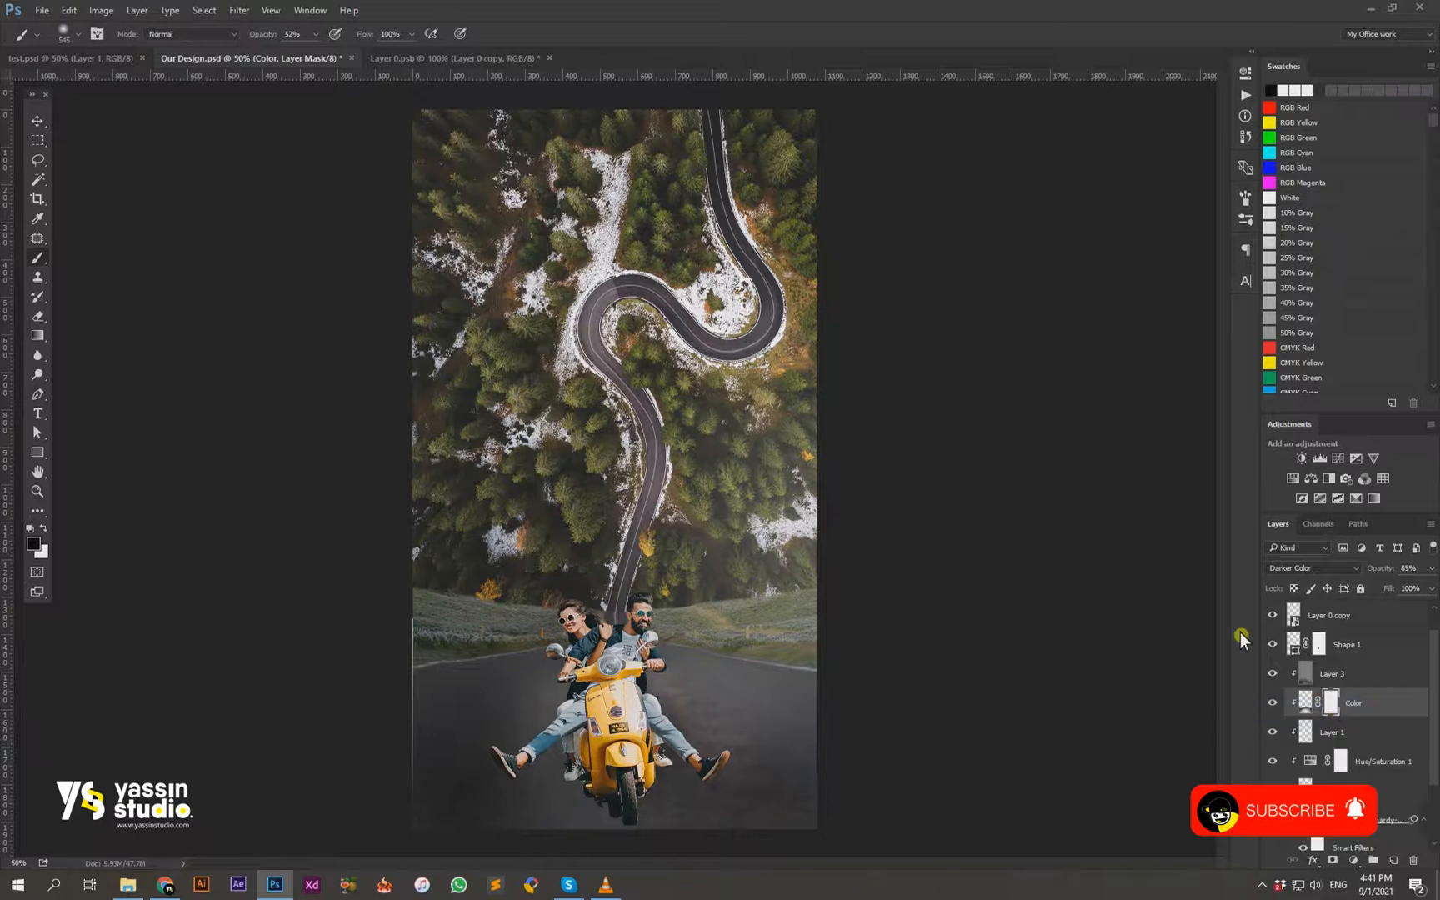
pyautogui.click(43, 122)
pyautogui.click(614, 691)
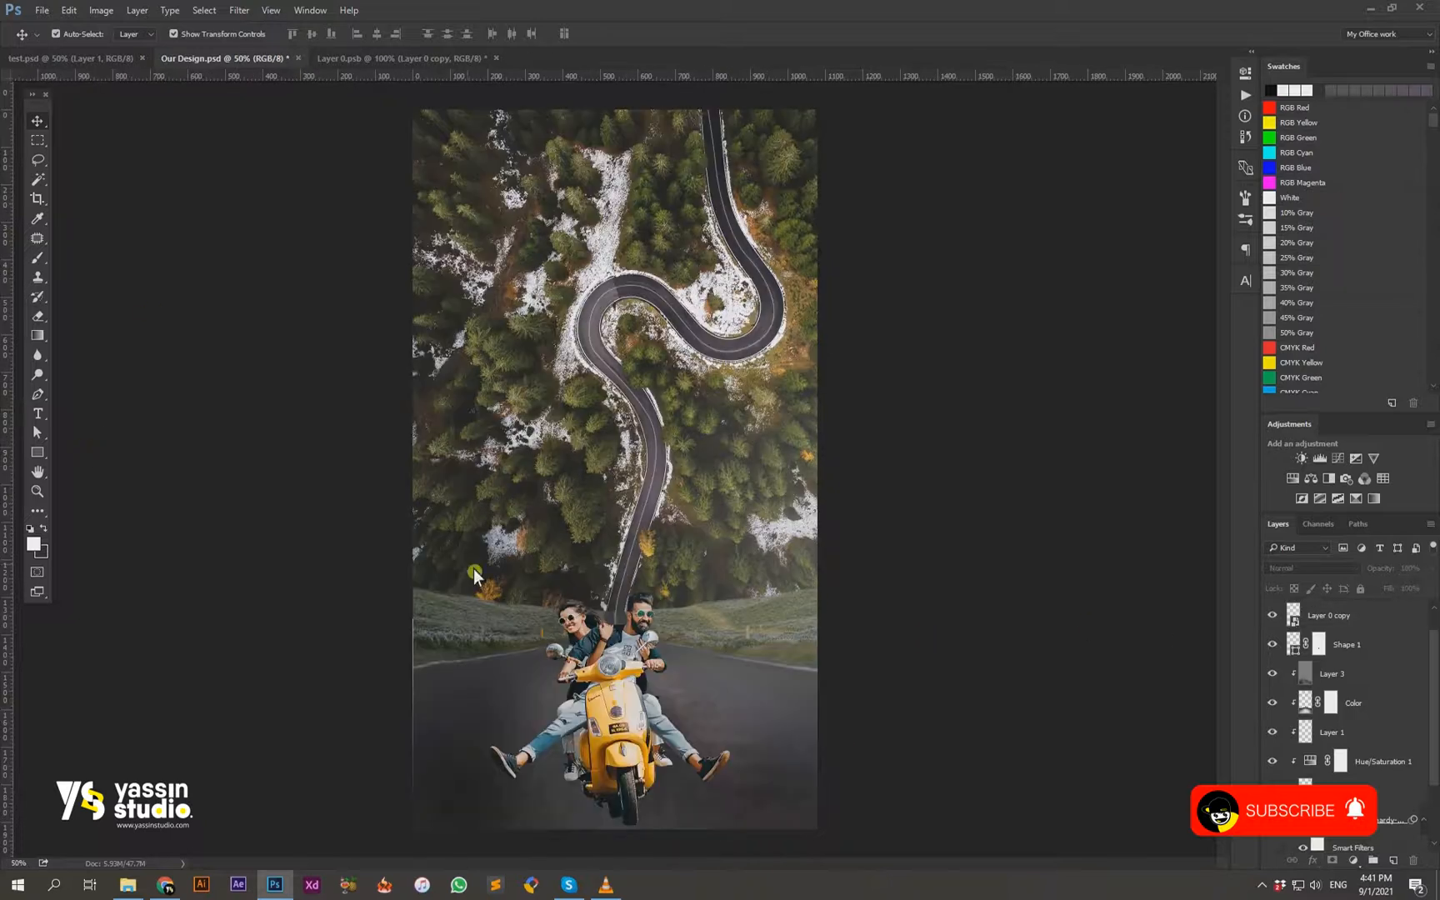
# Step: Add a layer clipped to the couple's cut-out, filled with gray and set to Overlay
pyautogui.click(576, 718)
pyautogui.click(1354, 861)
pyautogui.click(1244, 579)
pyautogui.hotkey('ctrl', 'alt', 'shift', 'n')
pyautogui.rightClick(1347, 619)
pyautogui.click(1272, 517)
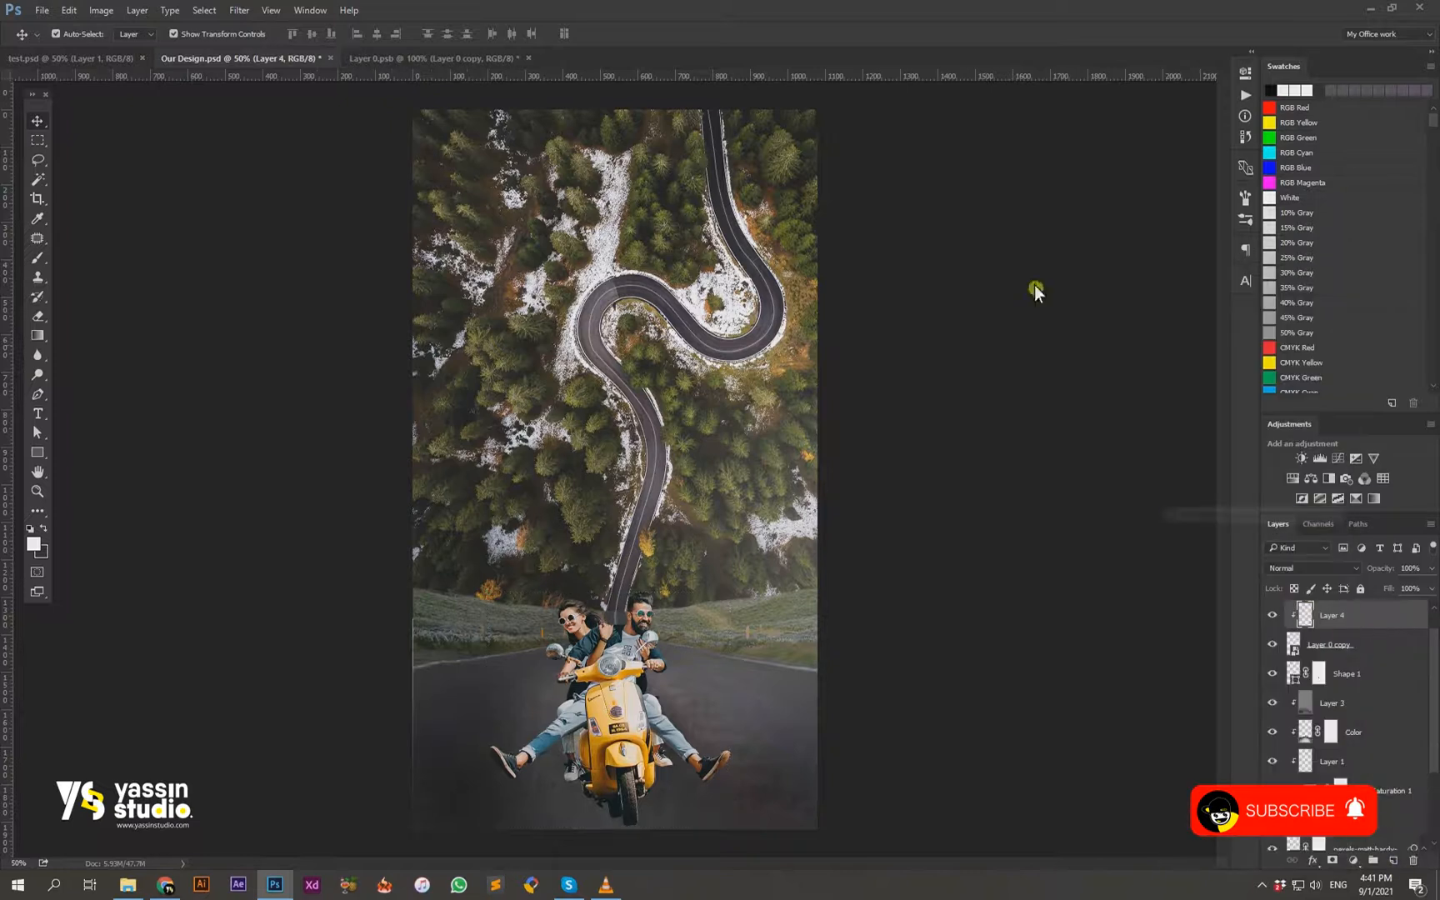
pyautogui.hotkey('shift', 'F5')
pyautogui.press('Return')
pyautogui.click(1313, 568)
pyautogui.click(1311, 724)
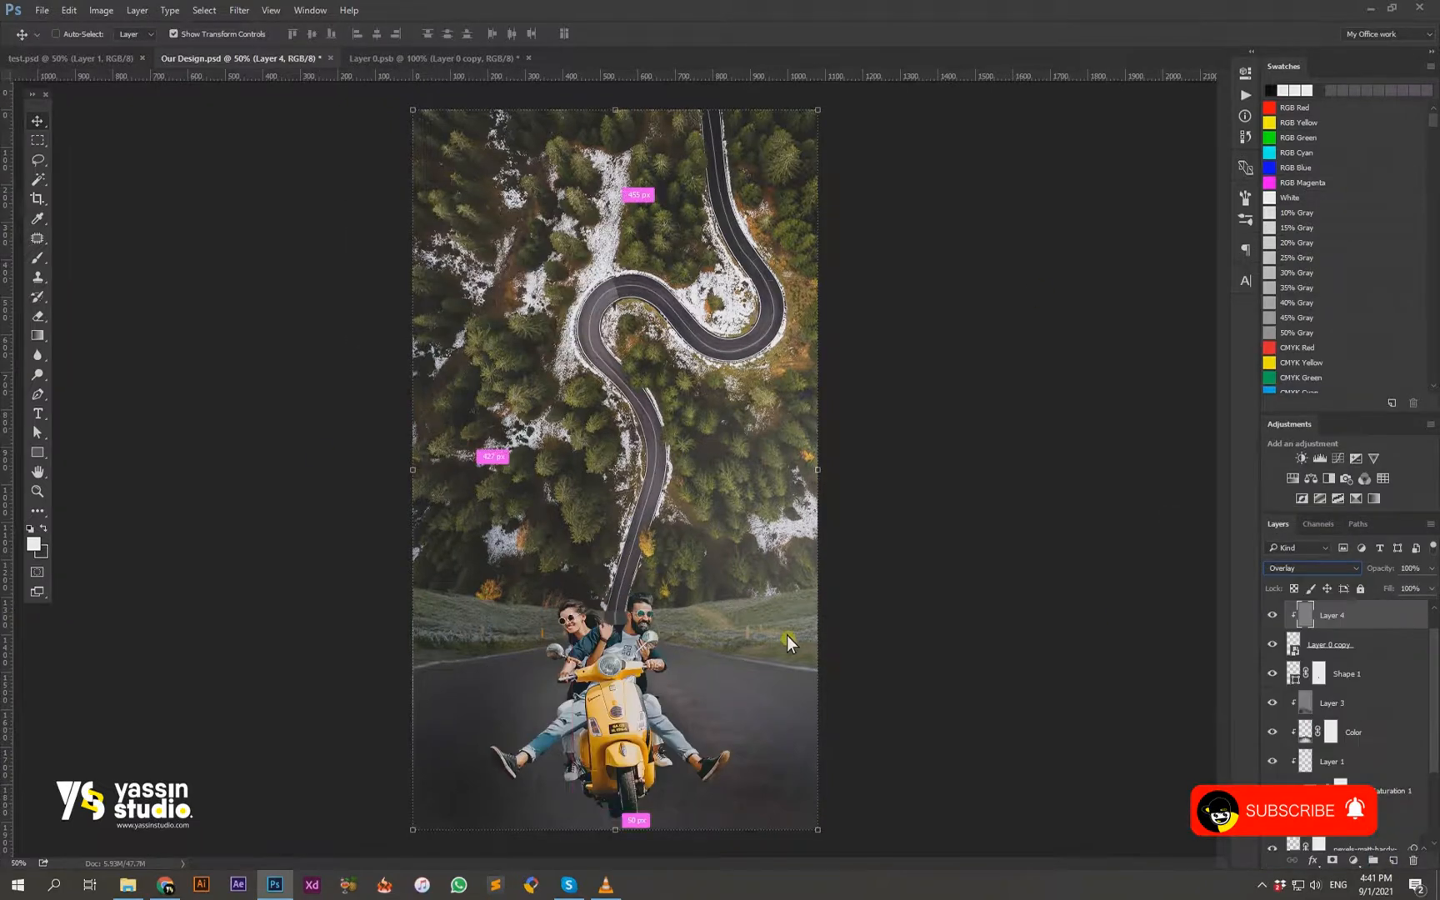
# Step: Dodge the midtones of the couple's clothing and the scooter on Layer 4 at 48% exposure
pyautogui.hotkey('ctrl', '+')
pyautogui.hotkey('ctrl', '+')
pyautogui.moveTo(786, 634); pyautogui.dragTo(747, 218)
pyautogui.click(39, 375)
pyautogui.moveTo(675, 404); pyautogui.dragTo(552, 404)
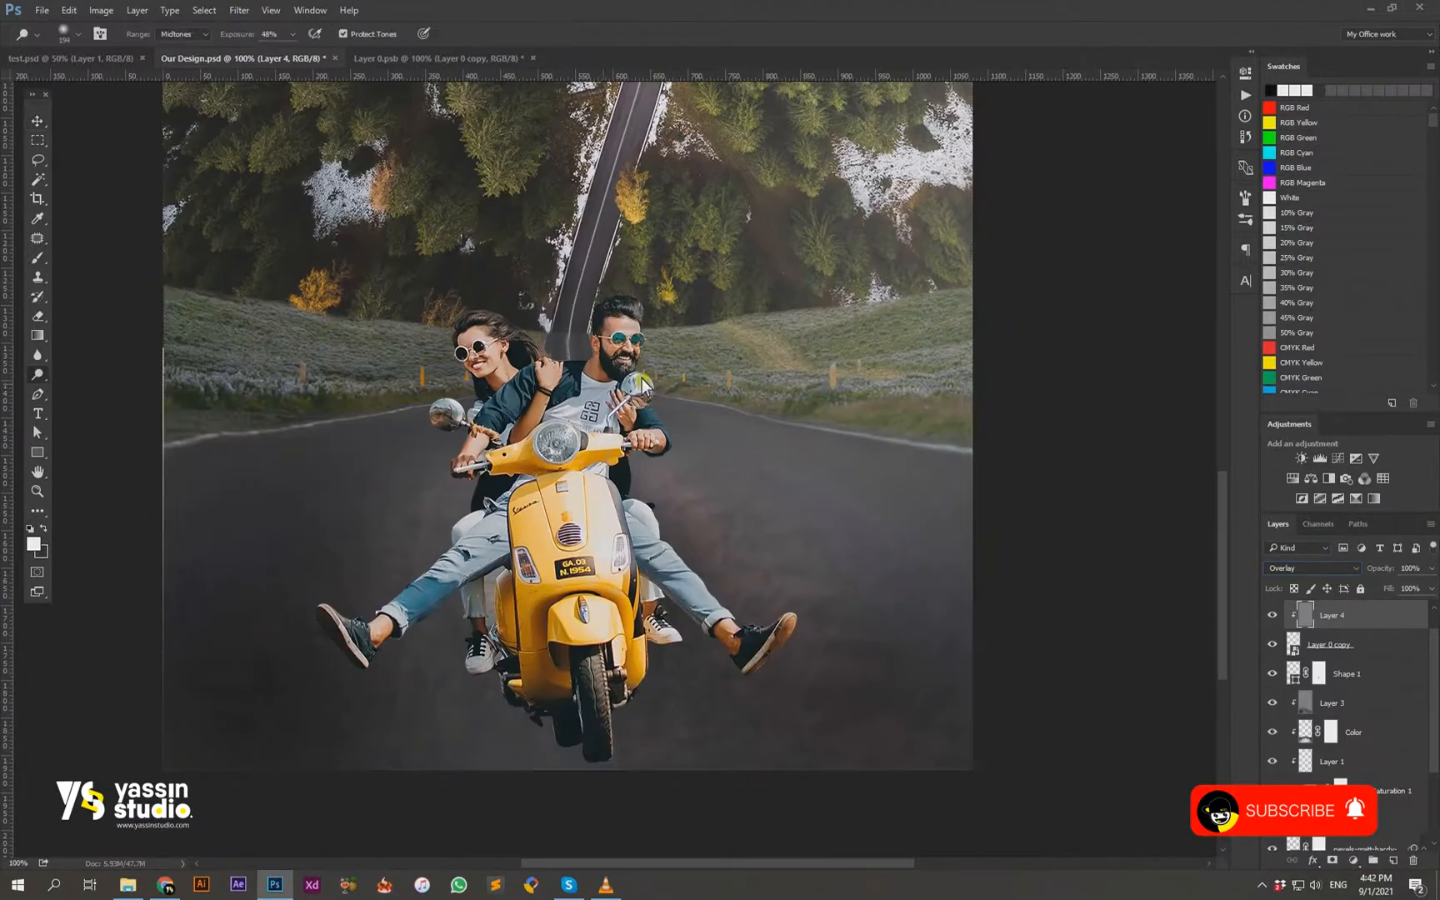
pyautogui.moveTo(667, 482); pyautogui.dragTo(708, 639)
pyautogui.moveTo(554, 440)
pyautogui.mouseDown()
pyautogui.moveTo(604, 534)
pyautogui.moveTo(627, 654)
pyautogui.mouseUp()
pyautogui.moveTo(490, 357); pyautogui.dragTo(540, 429)
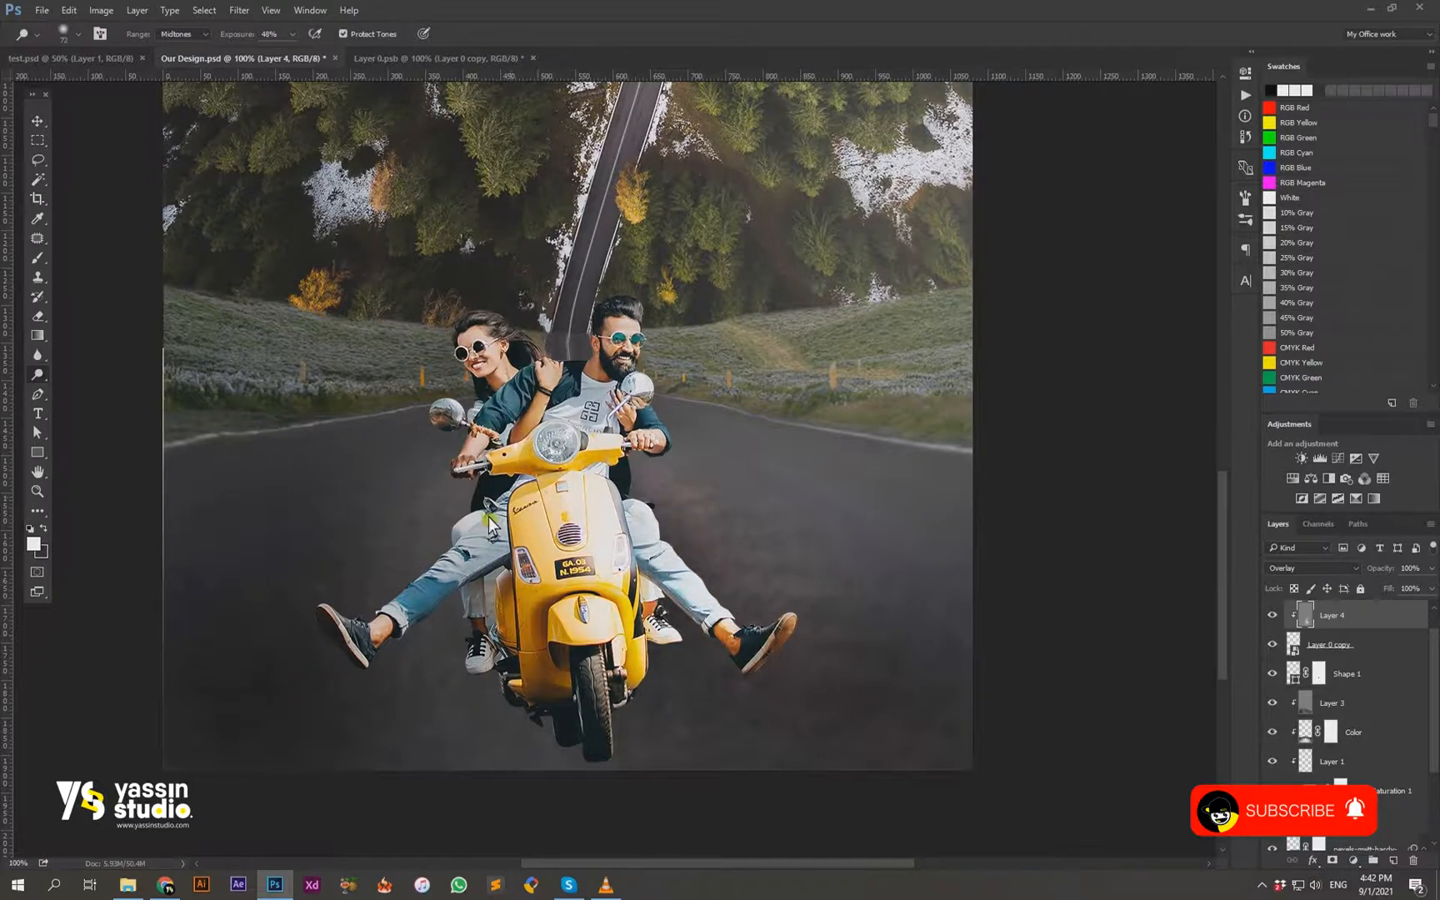
# Step: Burn the shadows of the couple and scooter on Layer 4 at 45% exposure and set the layer's opacity to 65%
pyautogui.rightClick(37, 374)
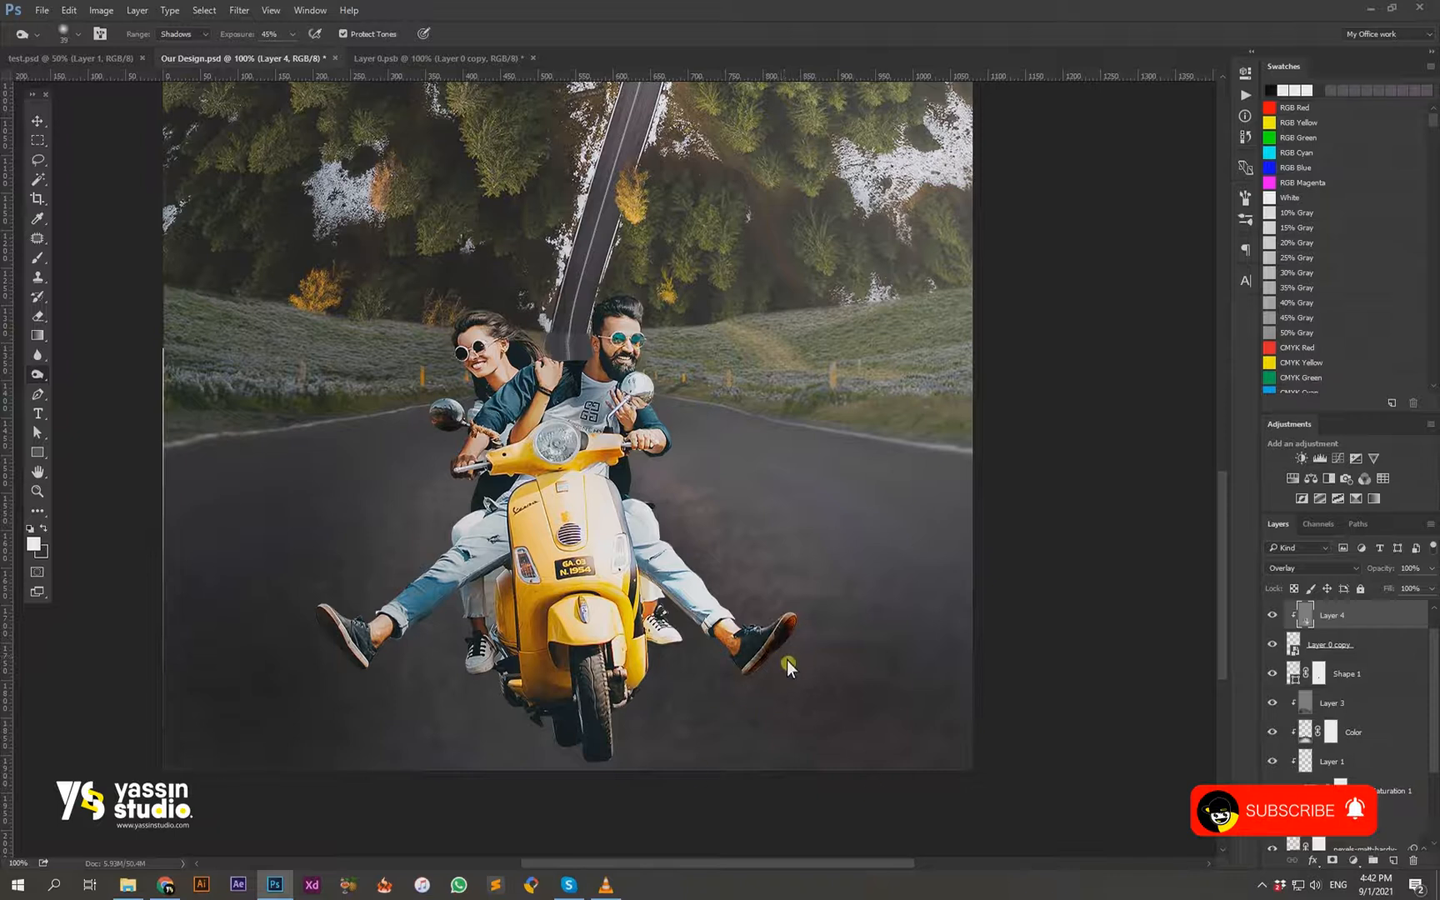
pyautogui.moveTo(460, 604); pyautogui.dragTo(468, 601)
pyautogui.moveTo(564, 643); pyautogui.dragTo(456, 585)
pyautogui.moveTo(1389, 569); pyautogui.dragTo(1373, 574)
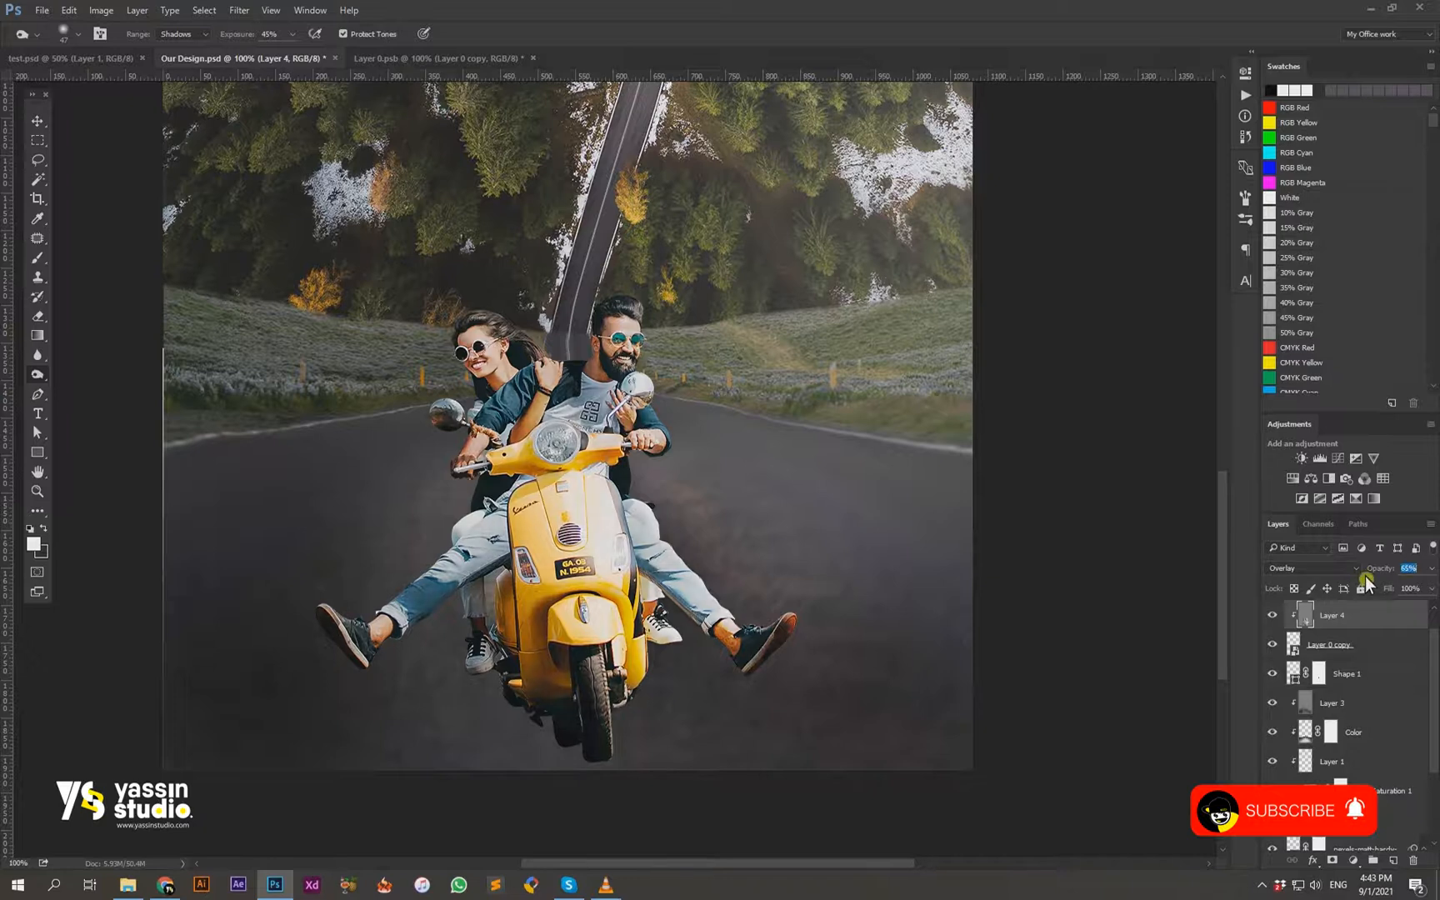
pyautogui.click(37, 121)
pyautogui.click(103, 158)
pyautogui.hotkey('ctrl', '-')
pyautogui.click(39, 396)
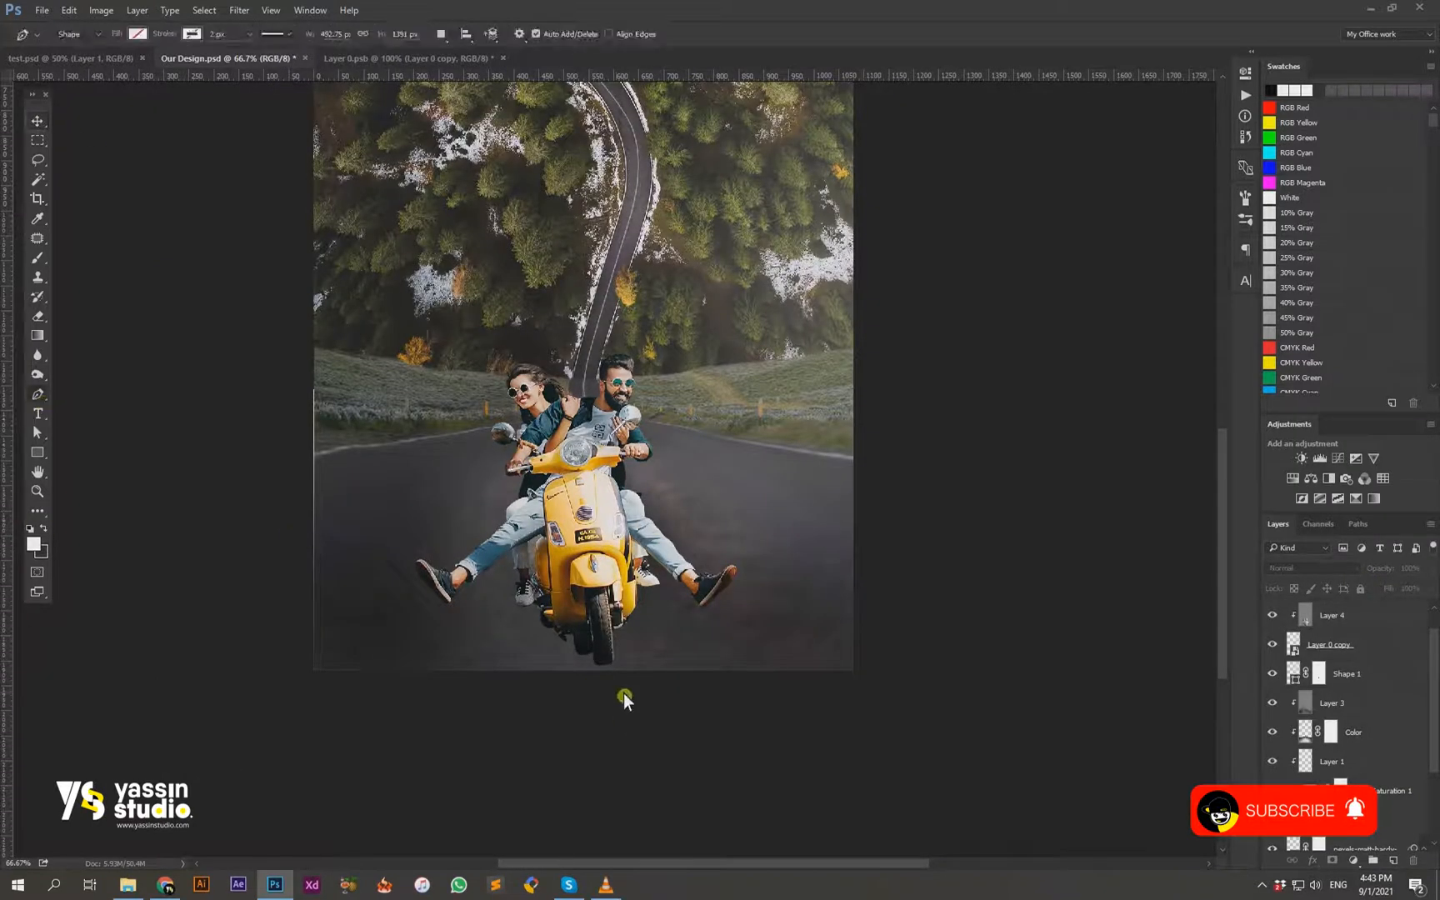
pyautogui.click(613, 662)
pyautogui.click(587, 662)
pyautogui.moveTo(517, 657); pyautogui.dragTo(488, 658)
pyautogui.click(437, 655)
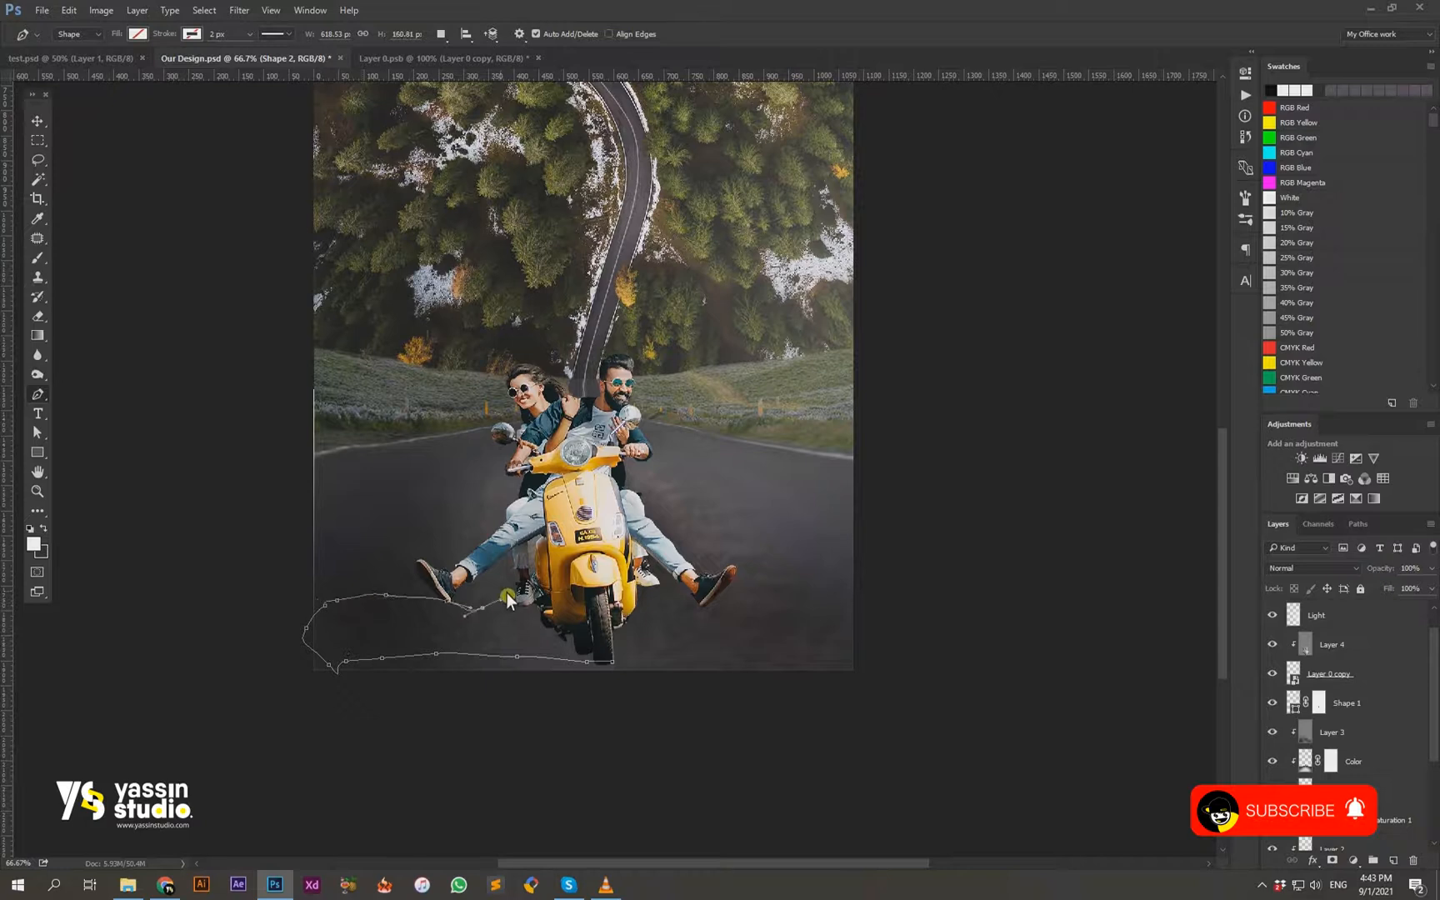
pyautogui.click(138, 12)
pyautogui.click(506, 10)
pyautogui.click(137, 35)
pyautogui.click(70, 113)
pyautogui.click(38, 122)
pyautogui.press('Delete')
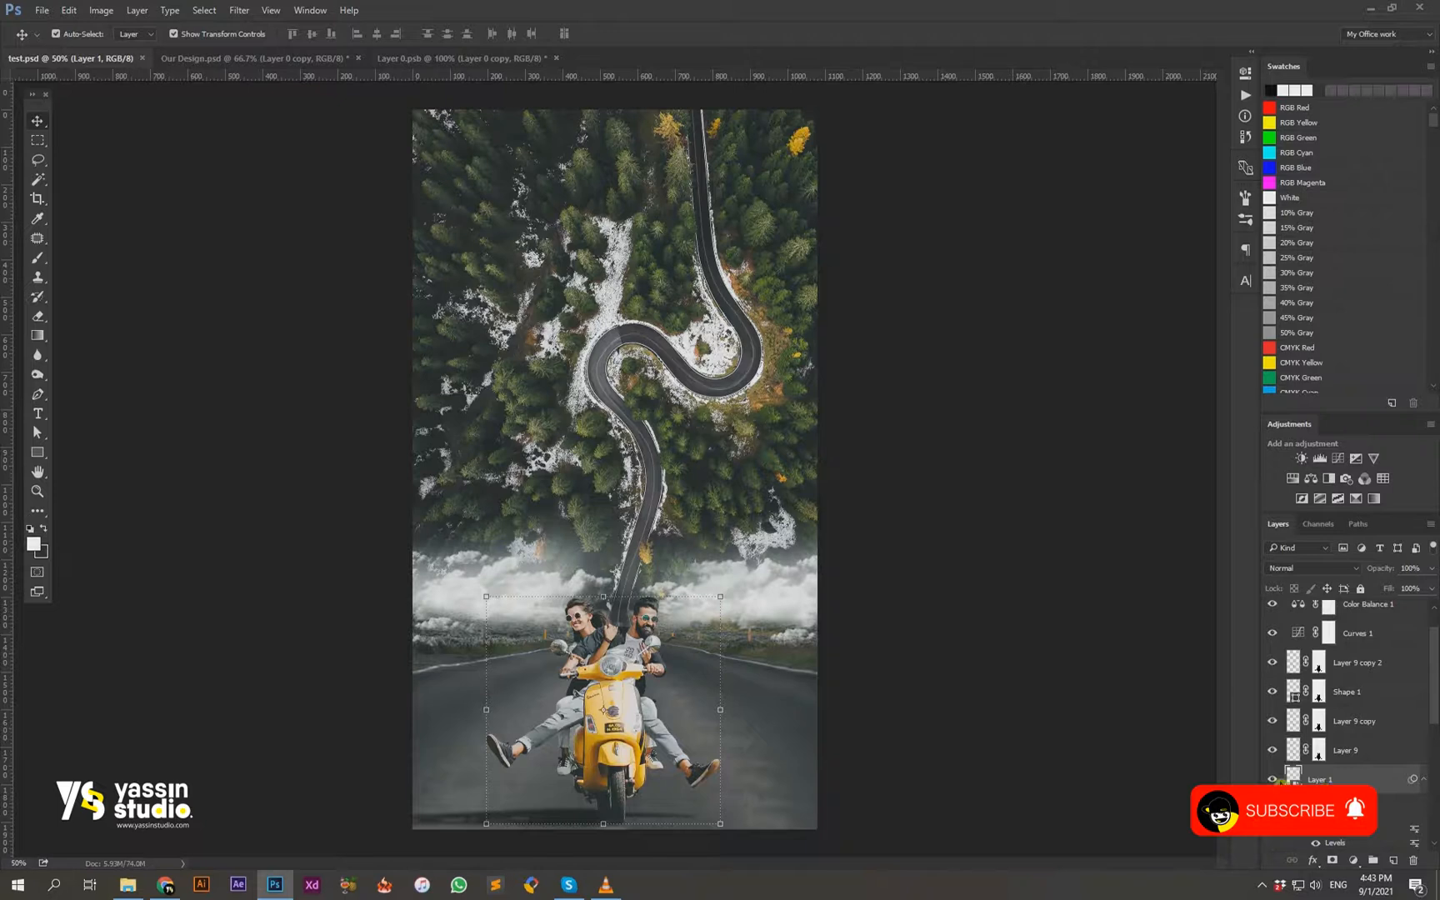
# Step: Duplicate the Shape 1 shadow layer from test.psd into Our Design.psd and return to that document
pyautogui.click(1273, 779)
pyautogui.click(1274, 779)
pyautogui.scroll(-3, 1283, 775)
pyautogui.click(1335, 773)
pyautogui.click(1292, 773)
pyautogui.scroll(-5, 1292, 724)
pyautogui.rightClick(1367, 718)
pyautogui.click(1314, 76)
pyautogui.click(662, 333)
pyautogui.click(667, 355)
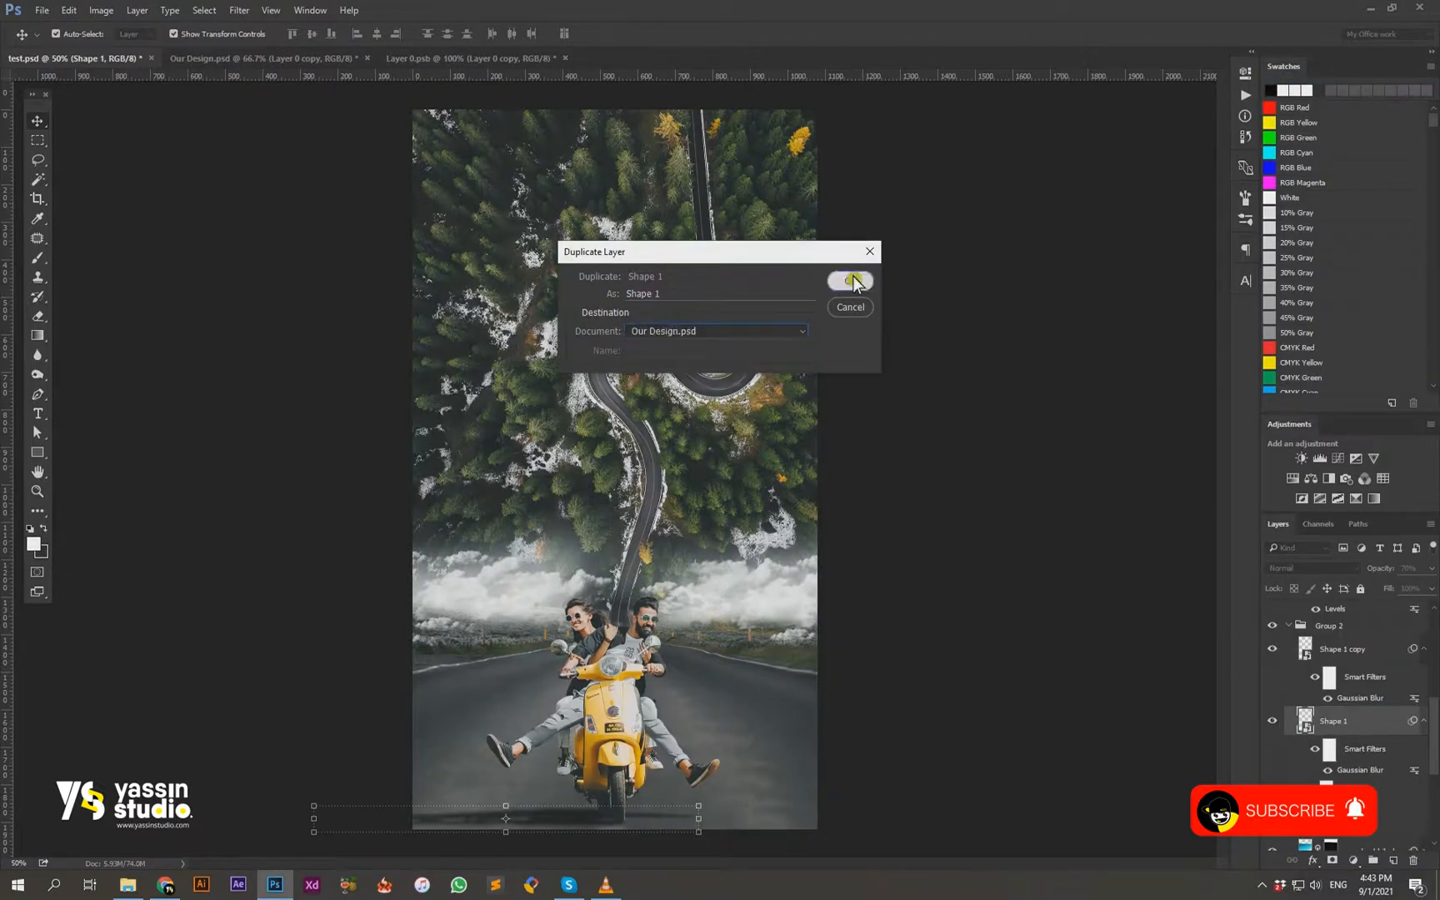
pyautogui.click(850, 281)
pyautogui.click(470, 58)
pyautogui.click(255, 58)
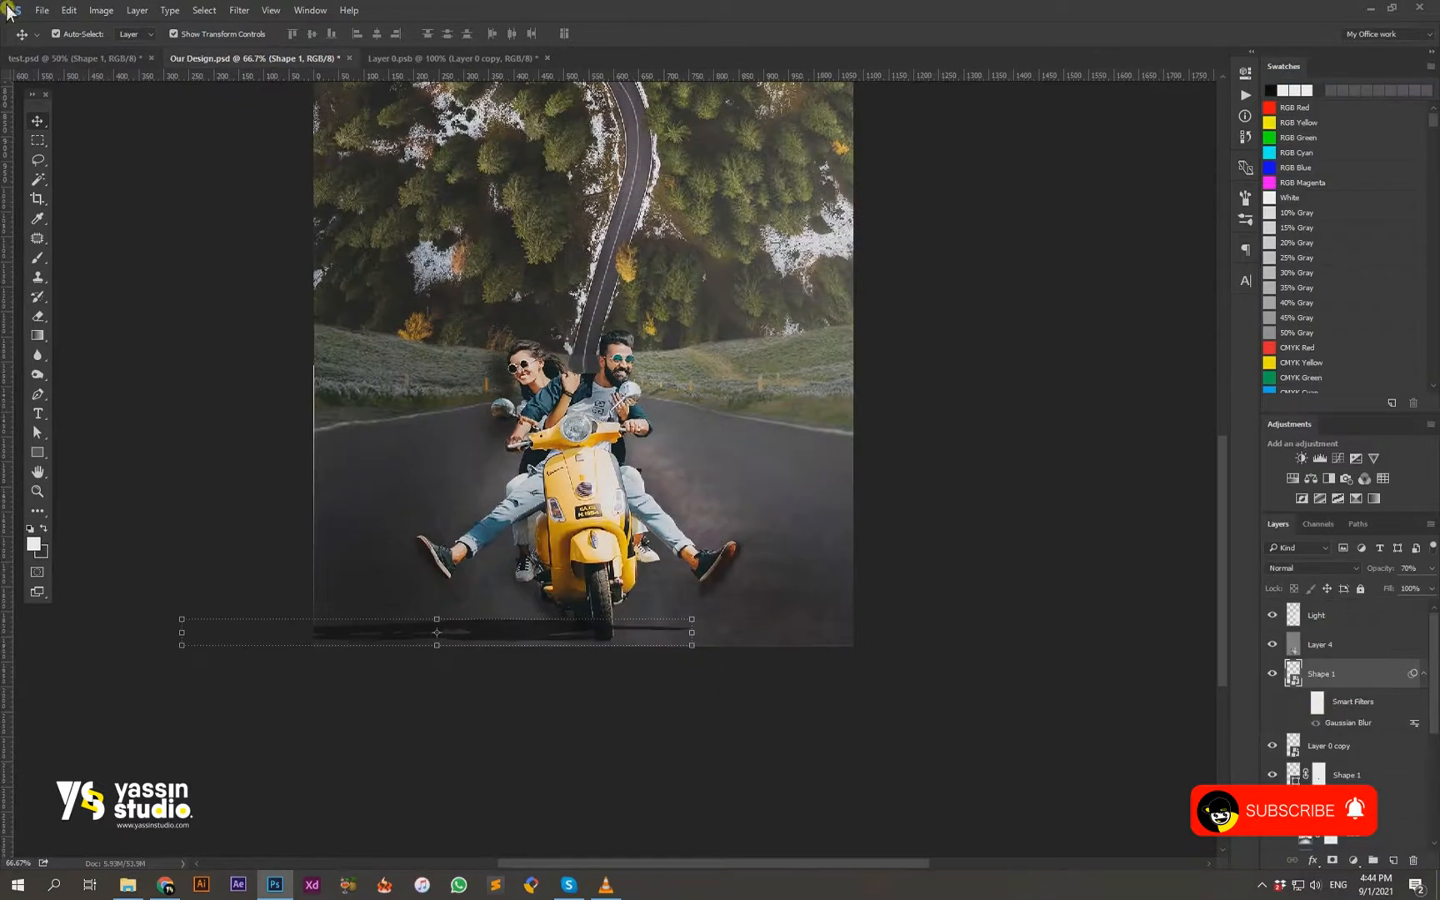
# Step: Remove the Gaussian Blur smart filter from the copied Shape 1 shadow and set the layer's opacity to 100%
pyautogui.click(1302, 701)
pyautogui.doubleClick(1365, 727)
pyautogui.click(1243, 228)
pyautogui.rightClick(1400, 673)
pyautogui.click(1346, 409)
pyautogui.hotkey('ctrl', 'z')
pyautogui.rightClick(1426, 672)
pyautogui.click(1342, 407)
pyautogui.rightClick(1426, 670)
pyautogui.click(1389, 697)
pyautogui.click(1424, 674)
pyautogui.rightClick(1428, 677)
pyautogui.click(1384, 679)
pyautogui.rightClick(1381, 677)
pyautogui.click(1425, 675)
pyautogui.rightClick(1356, 702)
pyautogui.click(1338, 768)
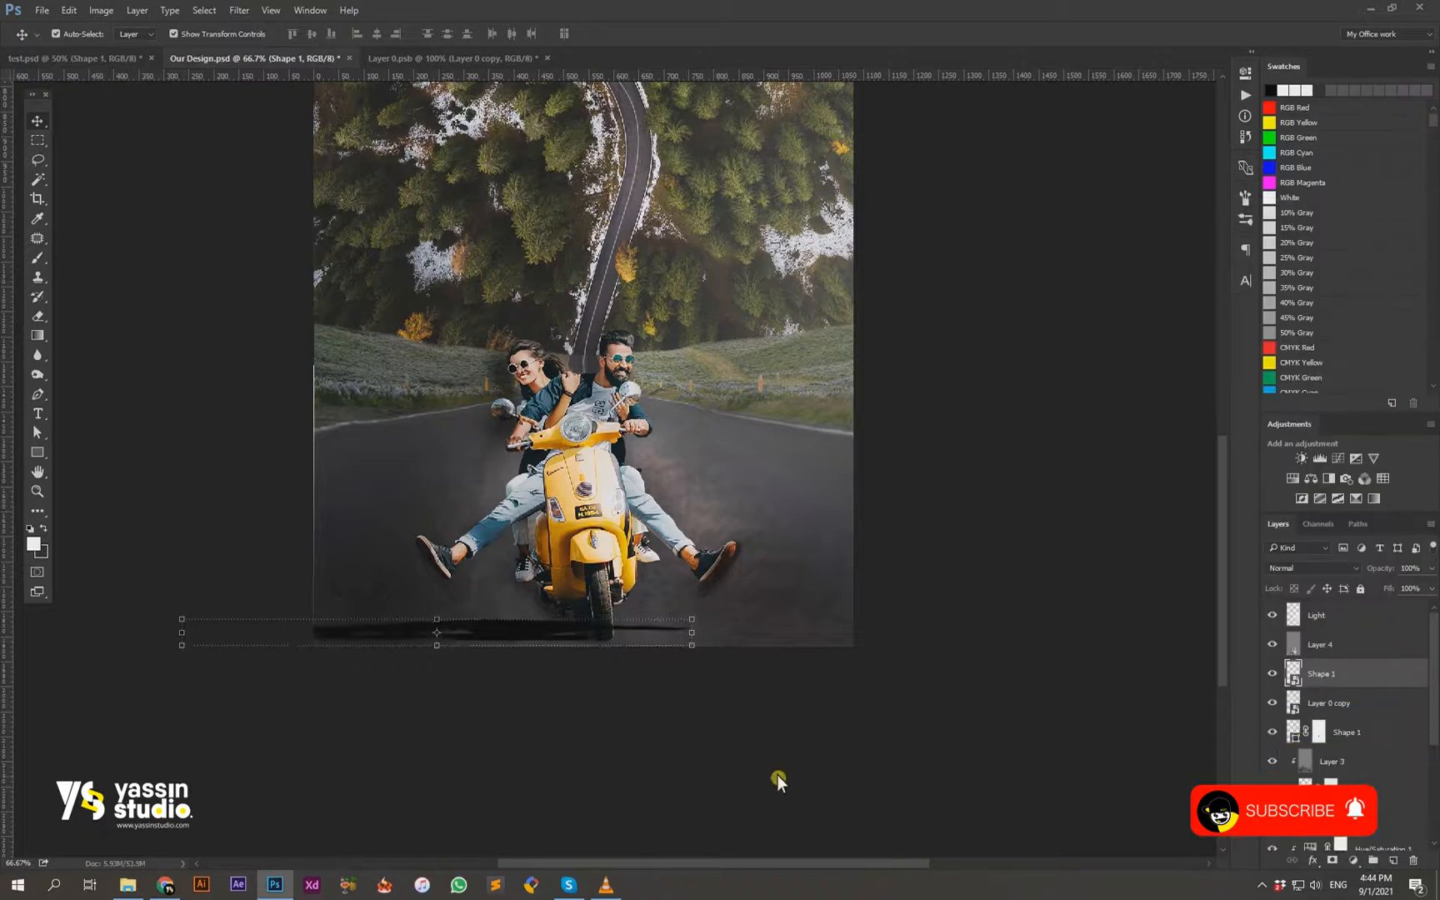
# Step: Place the Shape 1 shadow behind the couple under the scooter's front wheel and apply Gaussian Blur to it
pyautogui.moveTo(1346, 677); pyautogui.dragTo(1347, 716)
pyautogui.moveTo(832, 709); pyautogui.dragTo(848, 710)
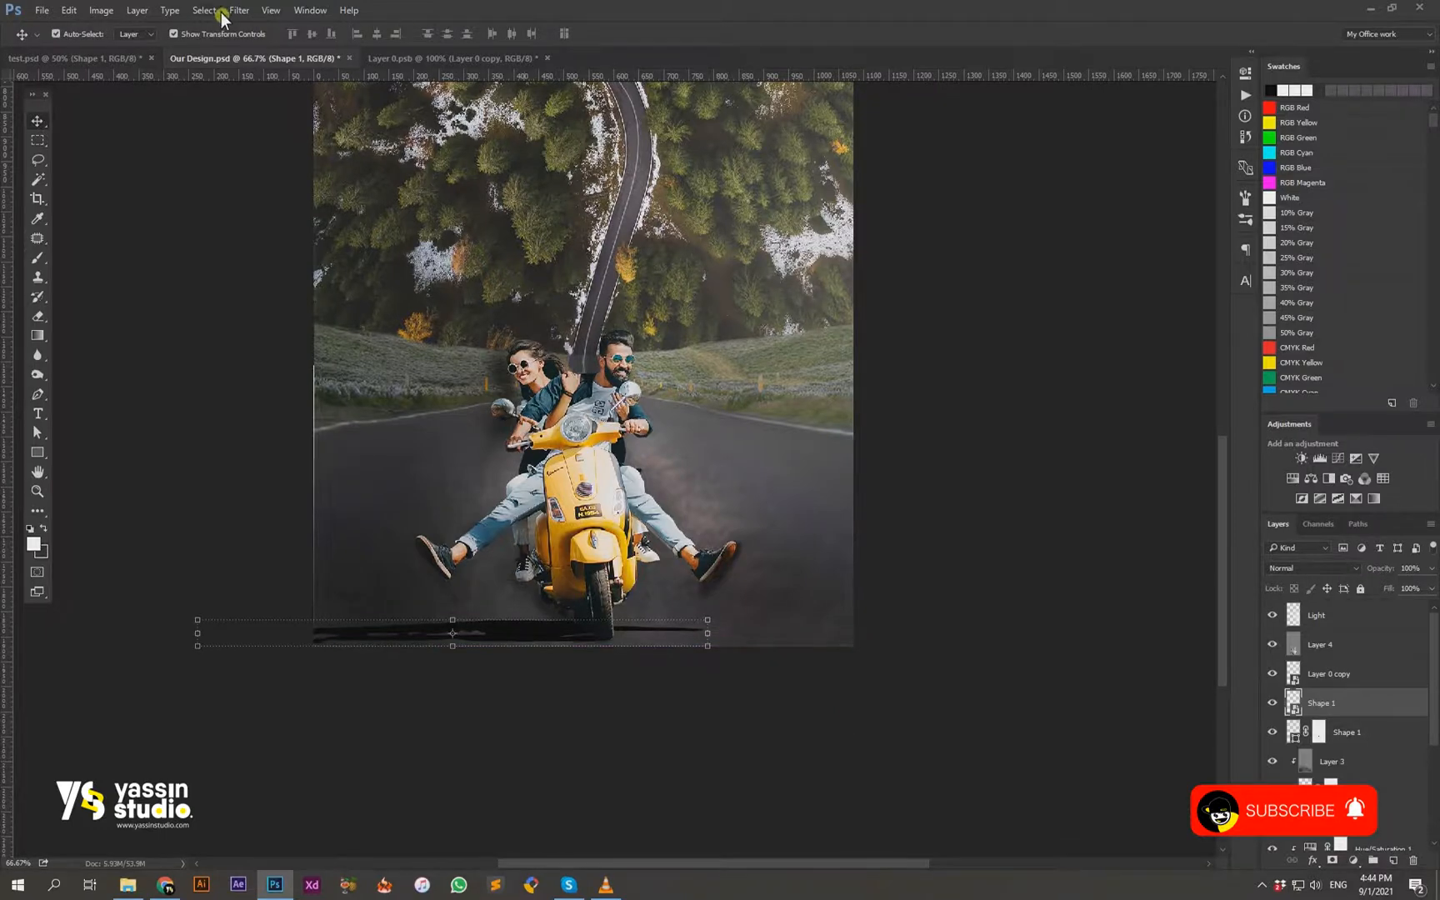
pyautogui.click(239, 10)
pyautogui.click(267, 27)
pyautogui.press('Return')
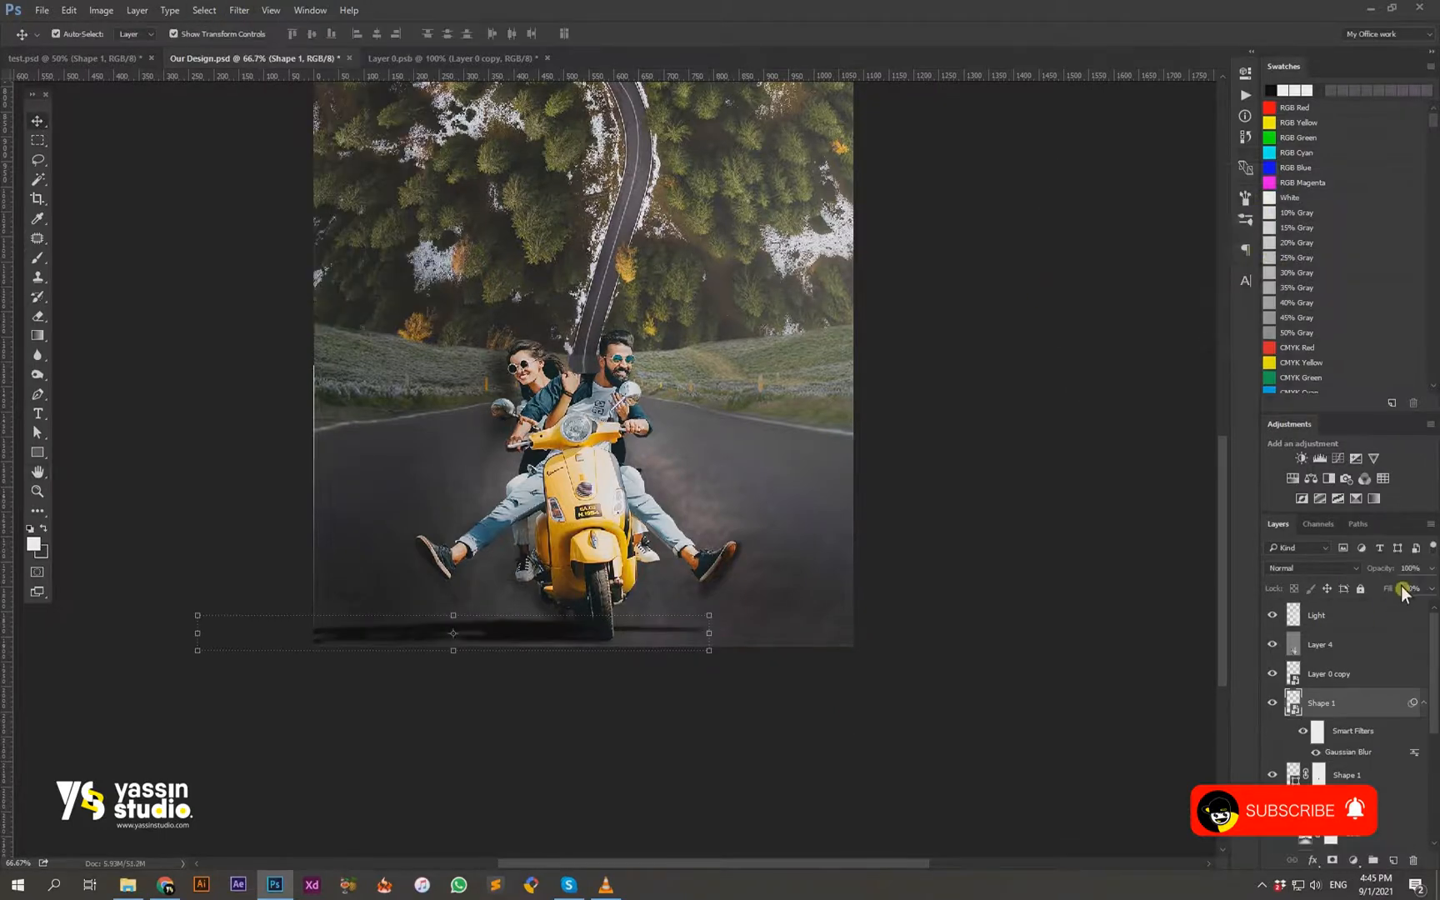
# Step: Duplicate the shadow at 75% opacity and scale the copy to about 55% width beneath the scooter
pyautogui.hotkey('ctrl', 'j')
pyautogui.hotkey('ctrl', 't')
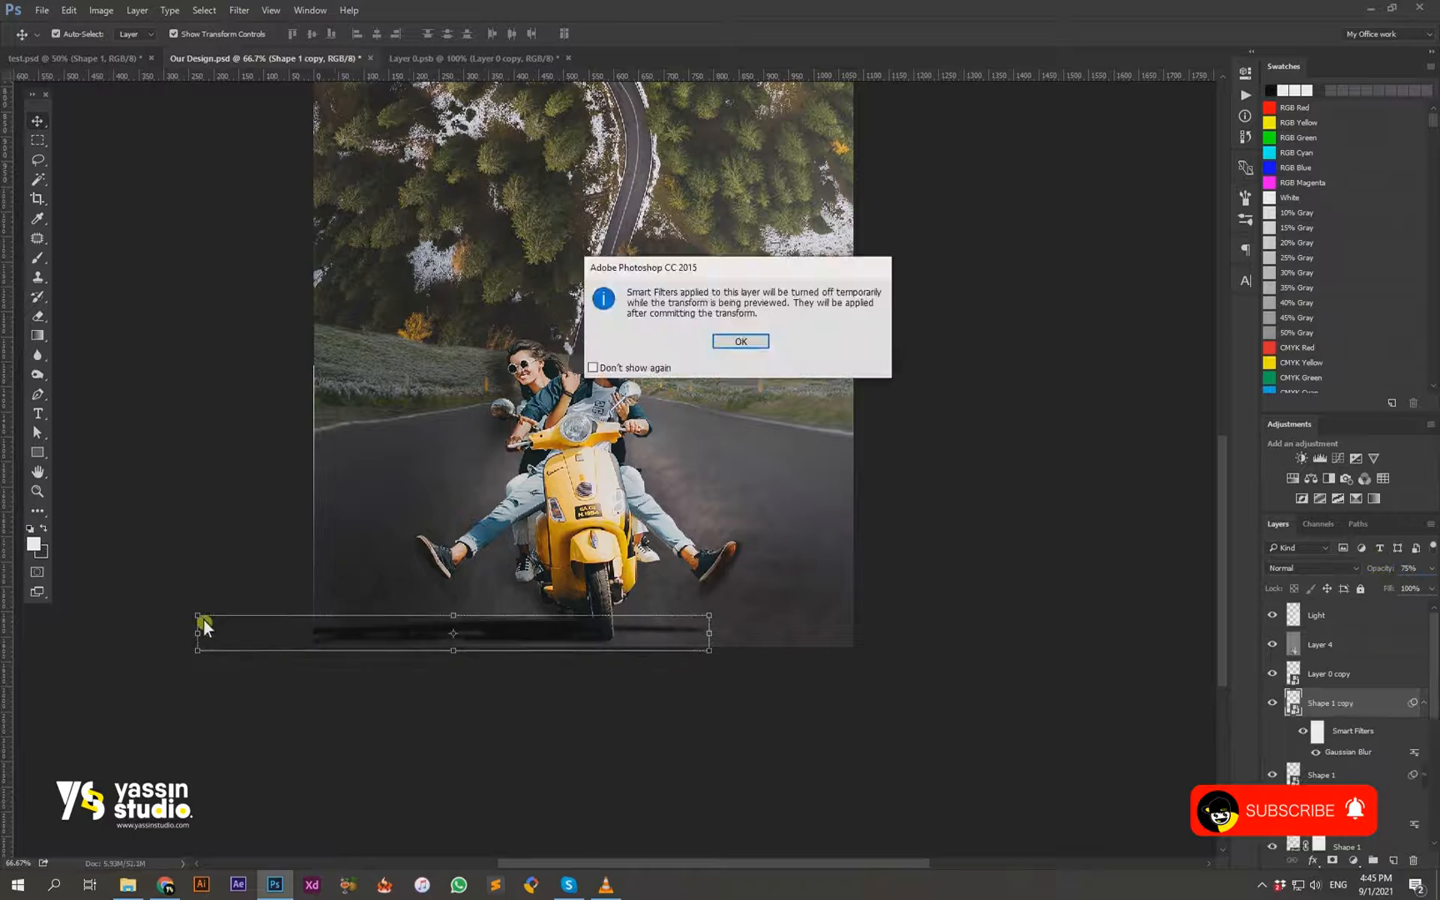
pyautogui.moveTo(197, 633); pyautogui.dragTo(435, 633)
pyautogui.press('Return')
pyautogui.moveTo(765, 719); pyautogui.dragTo(723, 723)
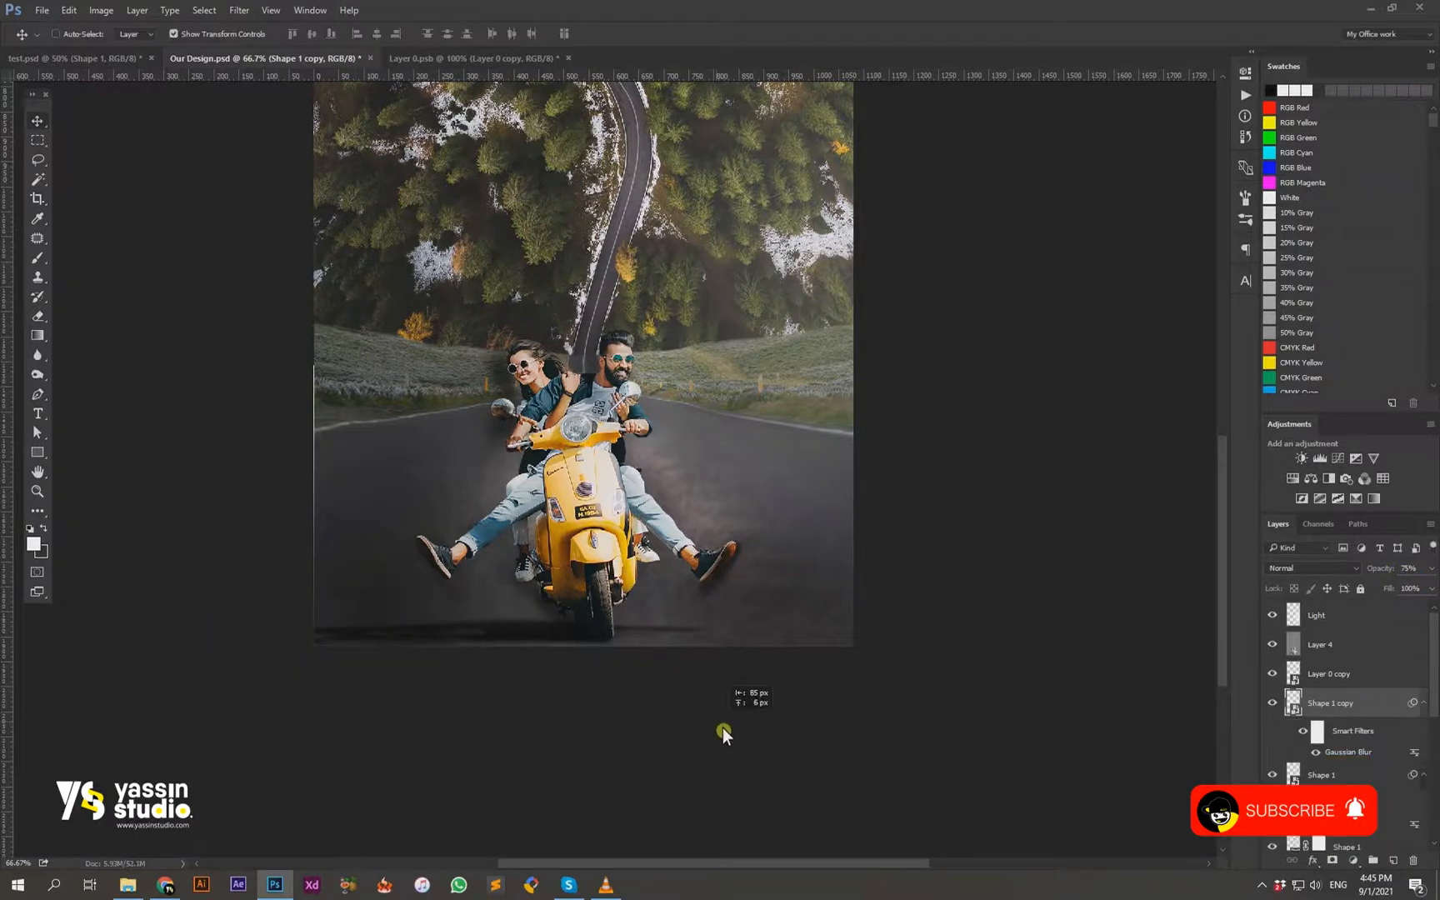
pyautogui.click(526, 626)
pyautogui.click(752, 347)
pyautogui.moveTo(526, 625); pyautogui.dragTo(528, 616)
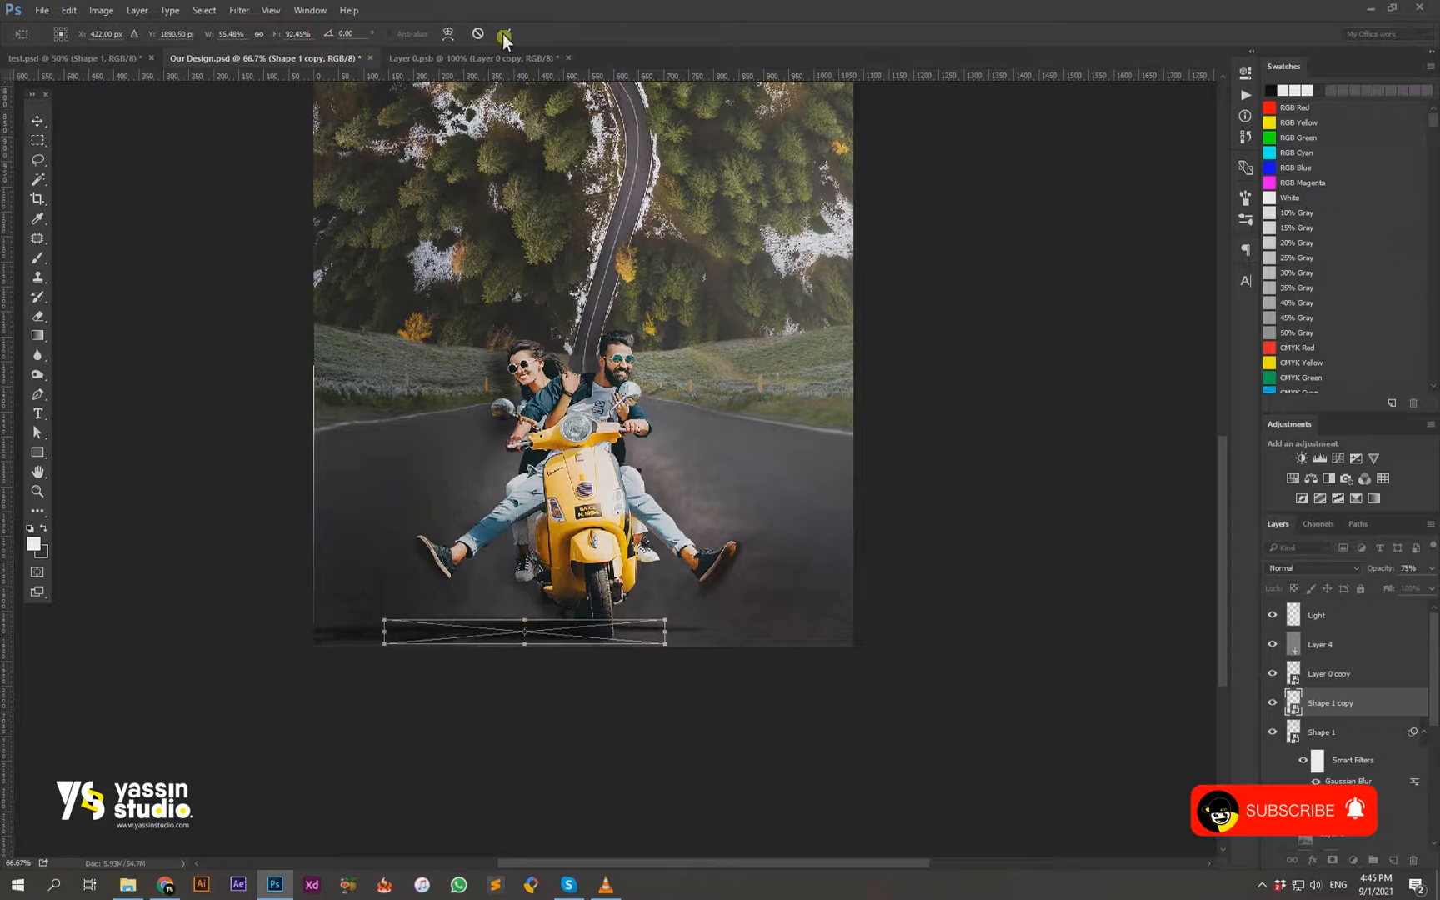
pyautogui.click(504, 33)
pyautogui.click(997, 576)
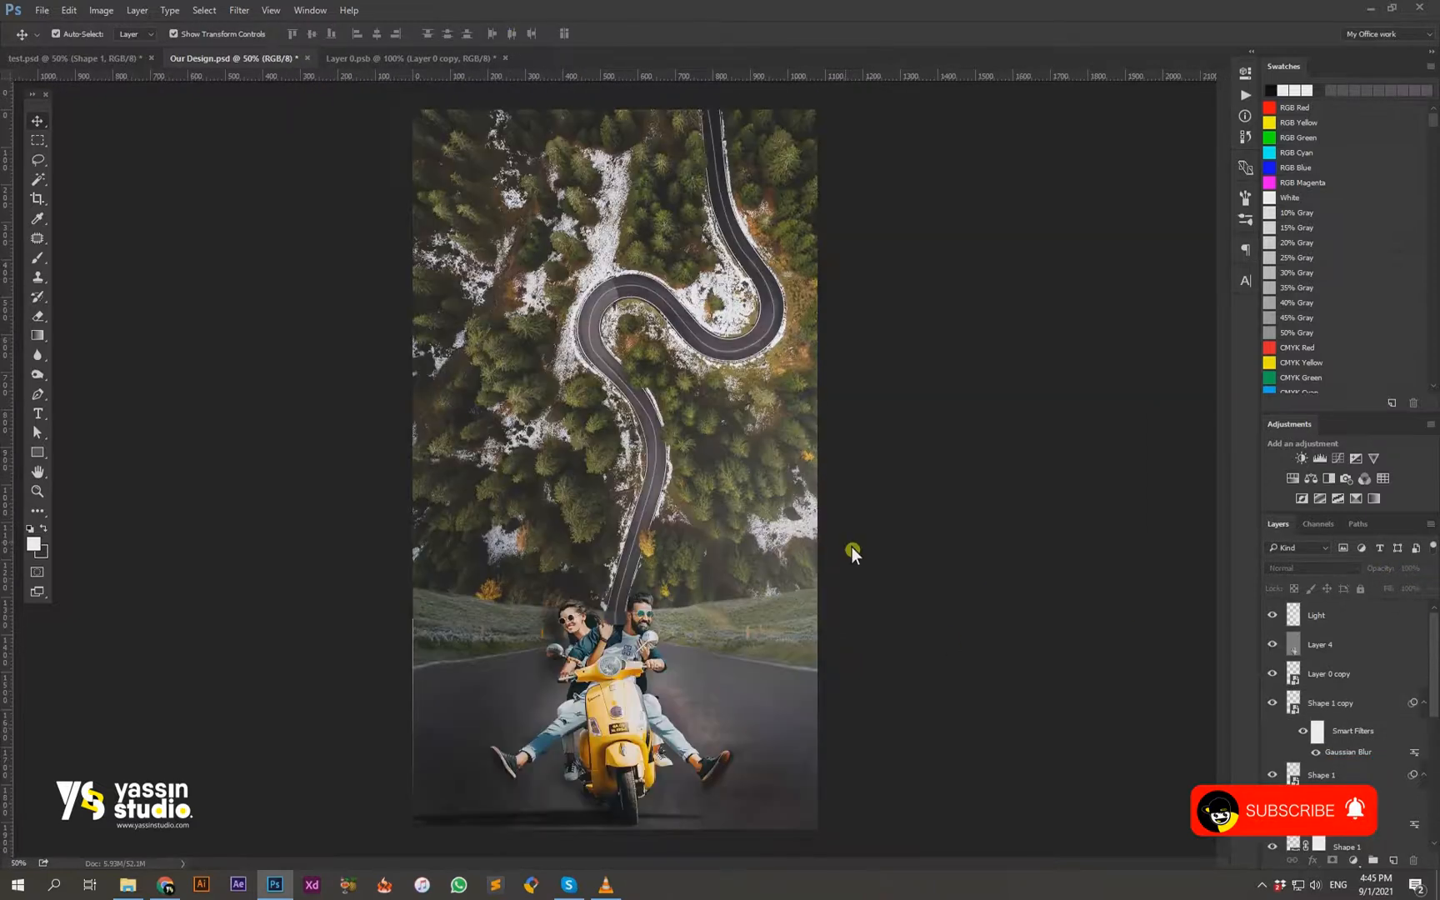
# Step: Compare the image with and without Layer 4 and clip that layer to the couple's cut-out again
pyautogui.click(551, 628)
pyautogui.click(1279, 648)
pyautogui.click(1279, 648)
pyautogui.click(1279, 648)
pyautogui.click(1279, 648)
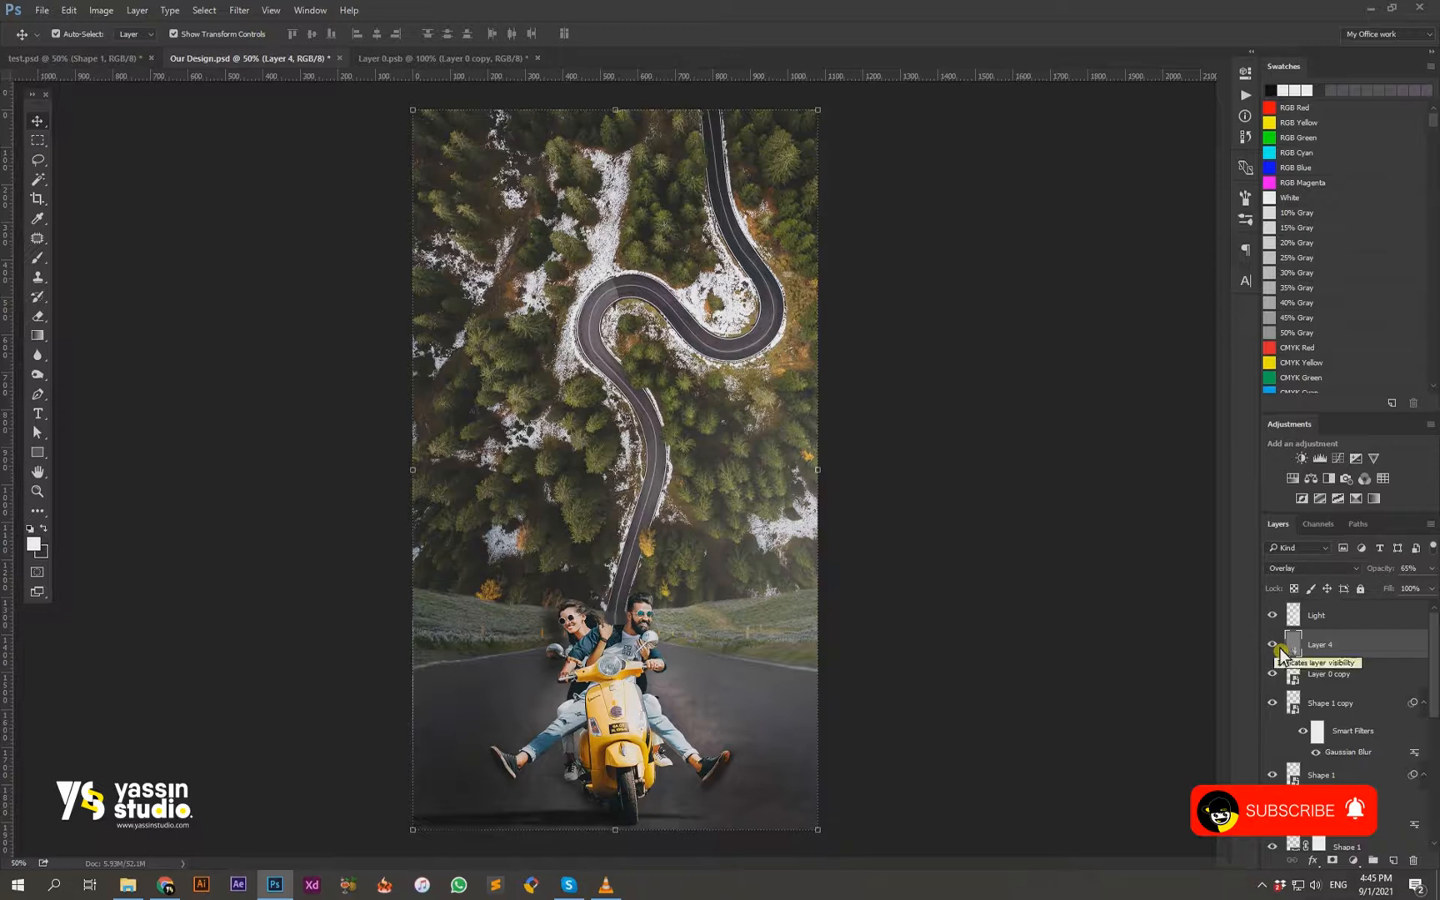
pyautogui.rightClick(1376, 648)
pyautogui.click(1331, 289)
pyautogui.click(1306, 672)
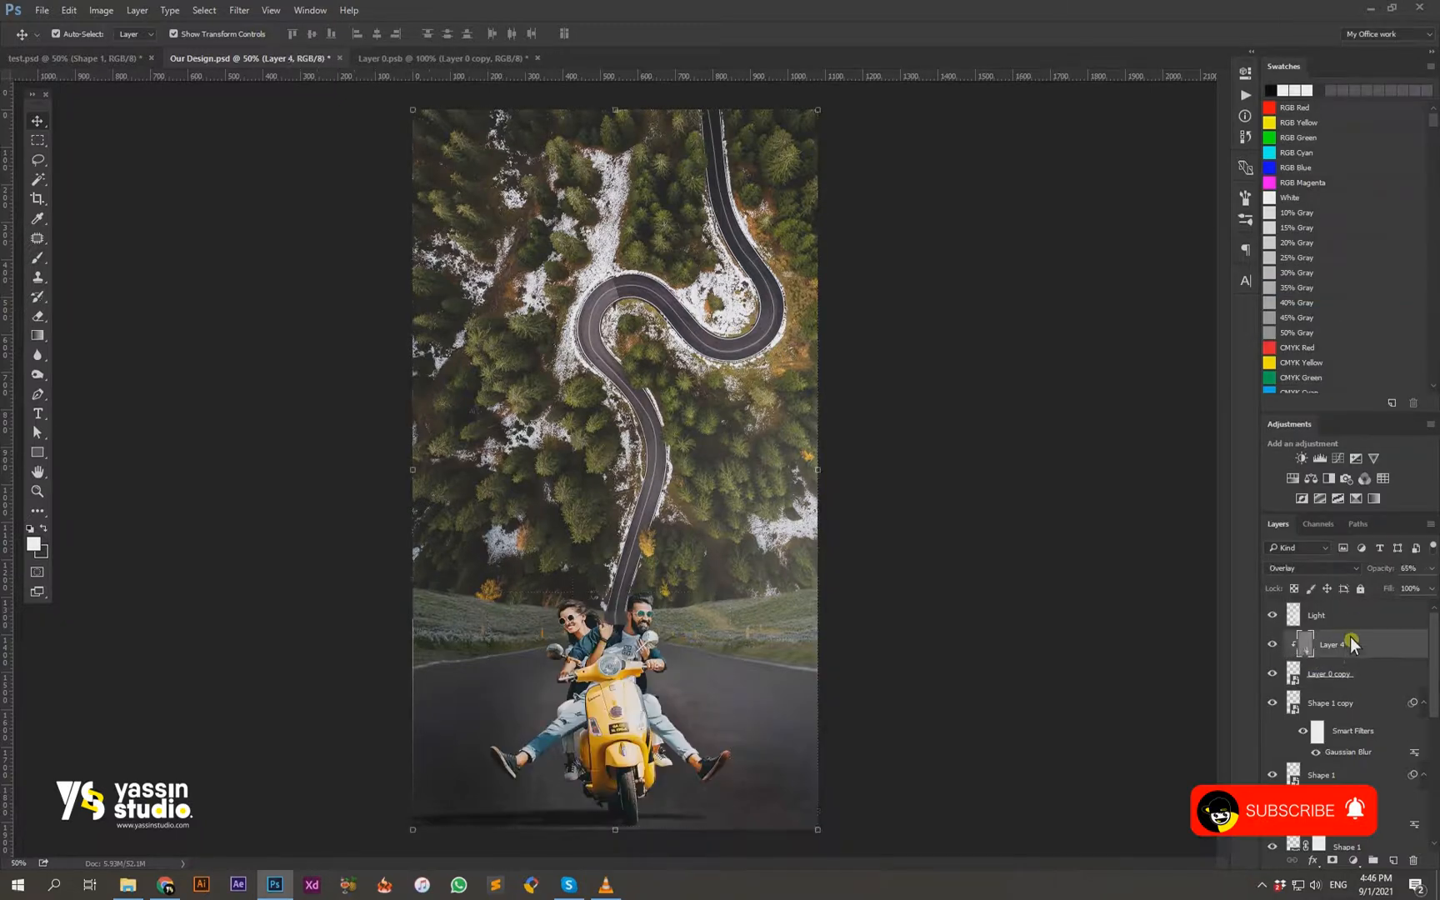
# Step: Resize the Light layer with Free Transform and position it over the image's right side
pyautogui.rightClick(1366, 616)
pyautogui.click(1258, 521)
pyautogui.rightClick(1331, 612)
pyautogui.click(1176, 508)
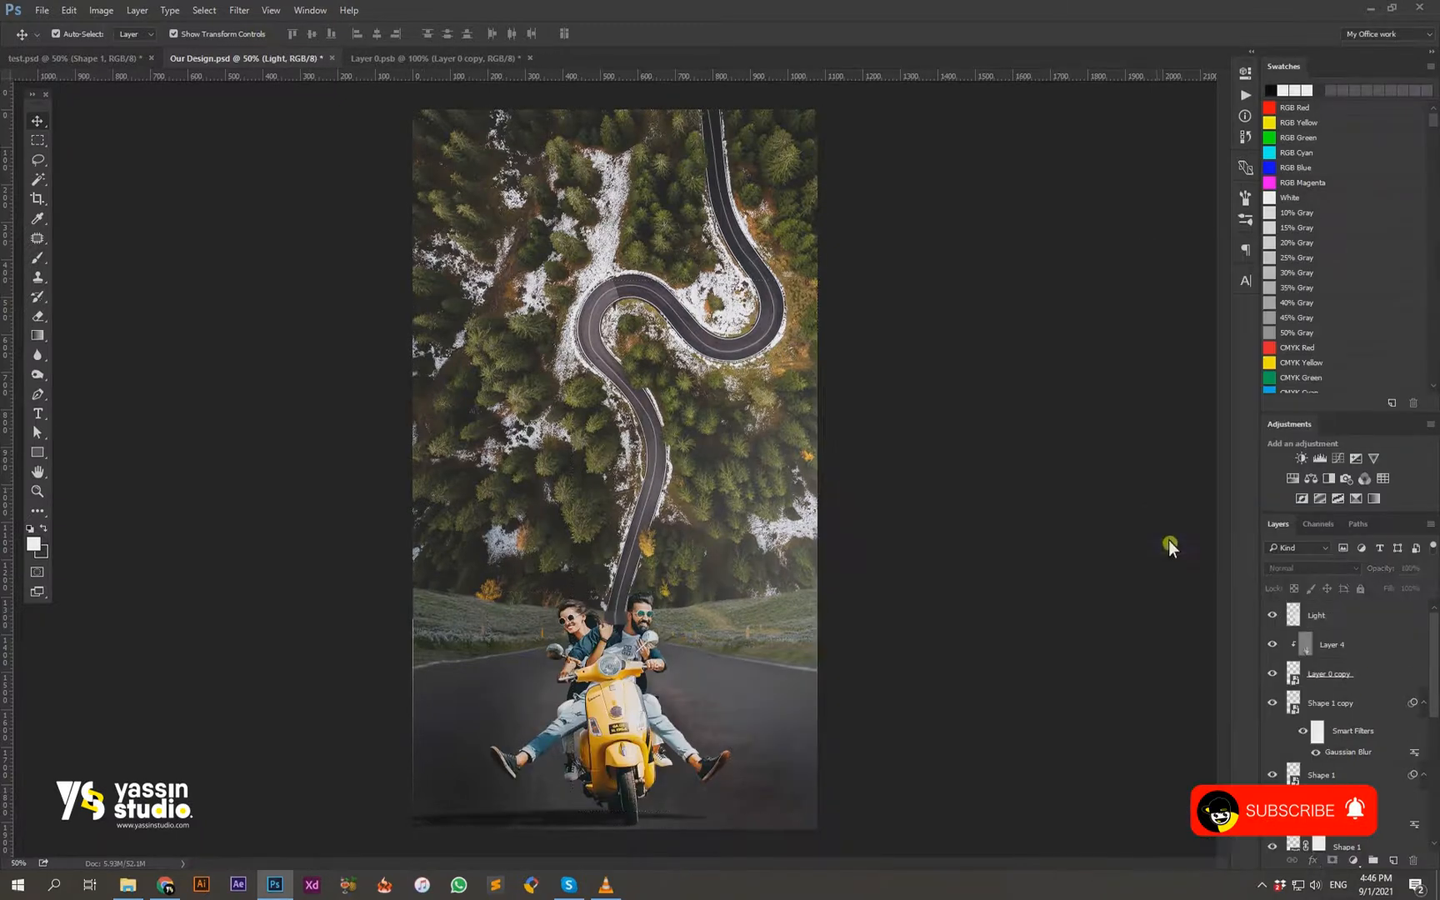
pyautogui.hotkey('ctrl', 't')
pyautogui.moveTo(572, 811); pyautogui.dragTo(521, 899)
pyautogui.moveTo(521, 280); pyautogui.dragTo(558, 341)
pyautogui.click(653, 33)
# Step: Duplicate the Light layer, scale the copy down on the image's right side and set its opacity to 60%
pyautogui.hotkey('ctrl', 'j')
pyautogui.hotkey('ctrl', 't')
pyautogui.hotkey('ctrl', '-')
pyautogui.moveTo(572, 772); pyautogui.dragTo(641, 688)
pyautogui.moveTo(670, 385); pyautogui.dragTo(698, 450)
pyautogui.click(652, 34)
pyautogui.click(1383, 571)
pyautogui.write('60')
pyautogui.press('Return')
# Step: Duplicate the Light copy layer and scale the new copy down further
pyautogui.hotkey('ctrl', 'j')
pyautogui.hotkey('ctrl', 't')
pyautogui.moveTo(664, 653); pyautogui.dragTo(680, 618)
pyautogui.moveTo(680, 466); pyautogui.dragTo(689, 483)
pyautogui.click(657, 35)
# Step: Check the whole composite at different magnifications and save the document
pyautogui.click(843, 441)
pyautogui.hotkey('ctrl', '+')
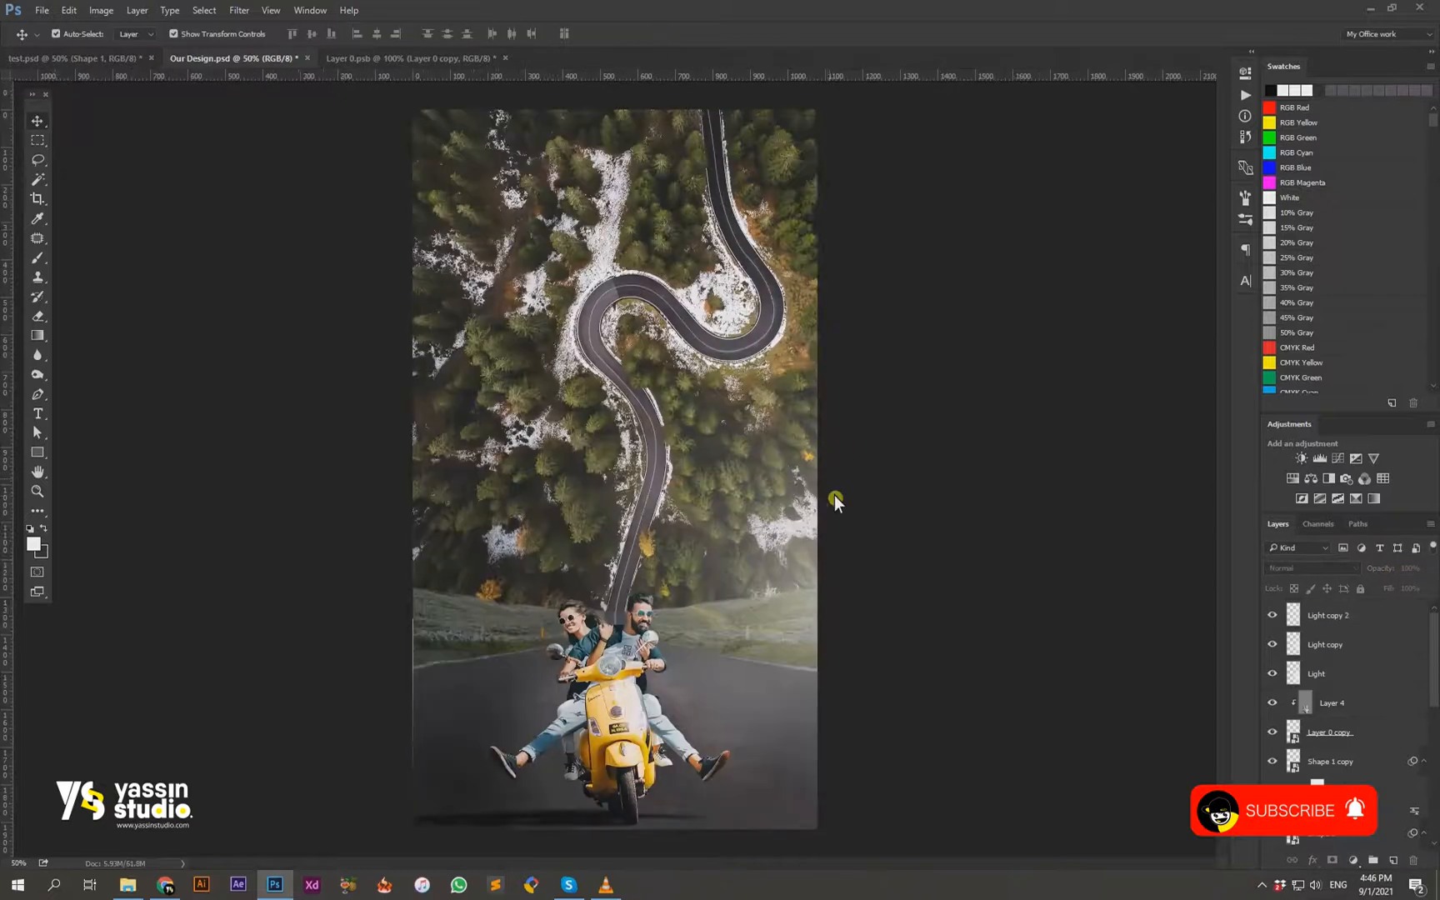
pyautogui.hotkey('ctrl', '-')
pyautogui.hotkey('ctrl', '+')
pyautogui.hotkey('ctrl', '-')
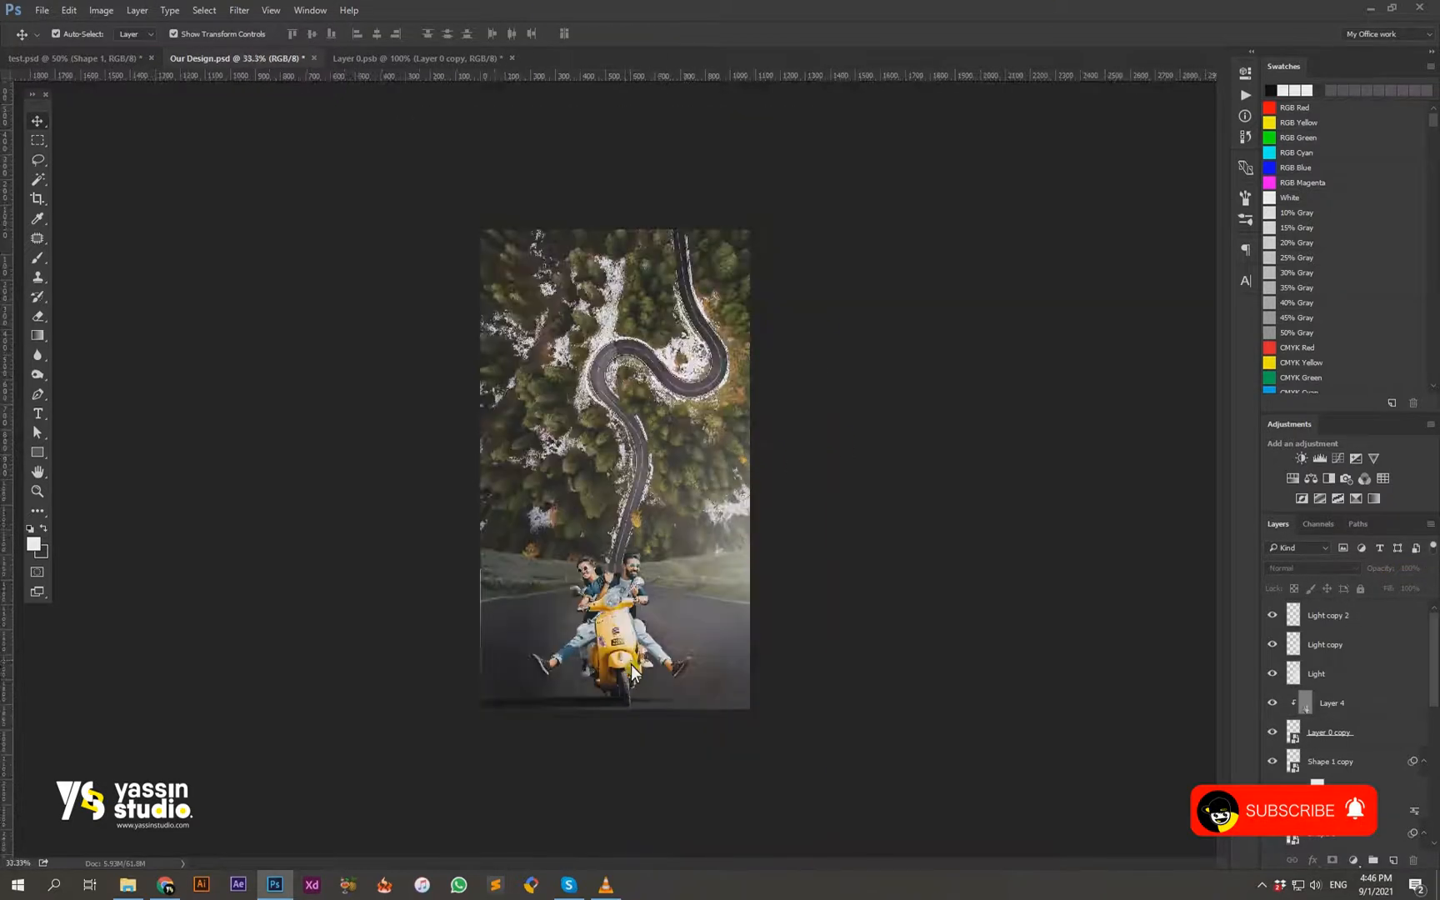
pyautogui.hotkey('ctrl', '+')
pyautogui.hotkey('ctrl', 's')
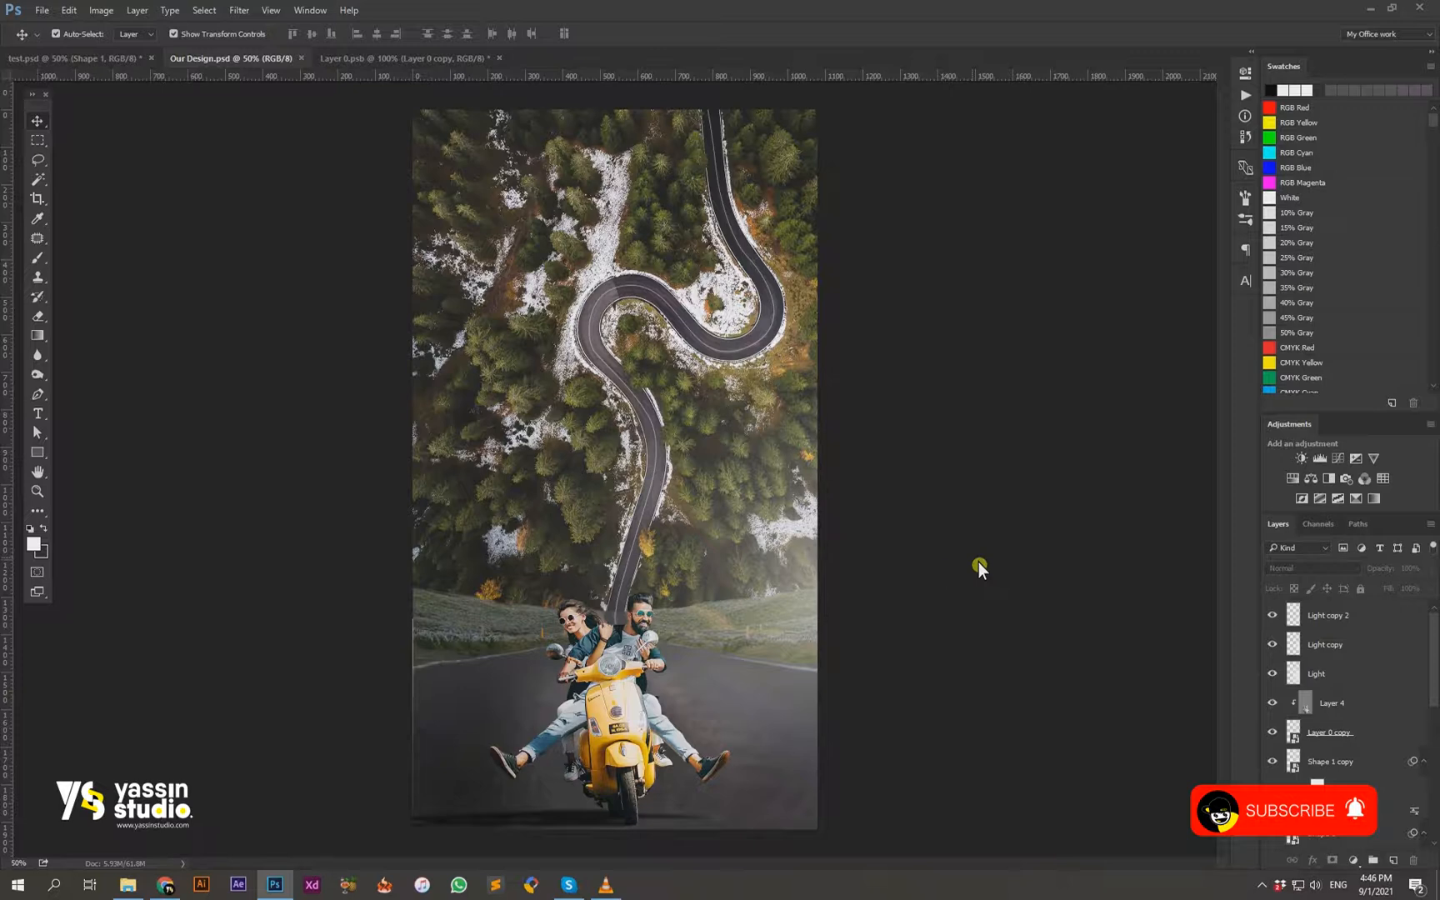
# Step: Add a layer above the mountain-road Shape 1 layer and brush a soft white stroke along the horizon
pyautogui.scroll(-3, 1356, 697)
pyautogui.click(1358, 703)
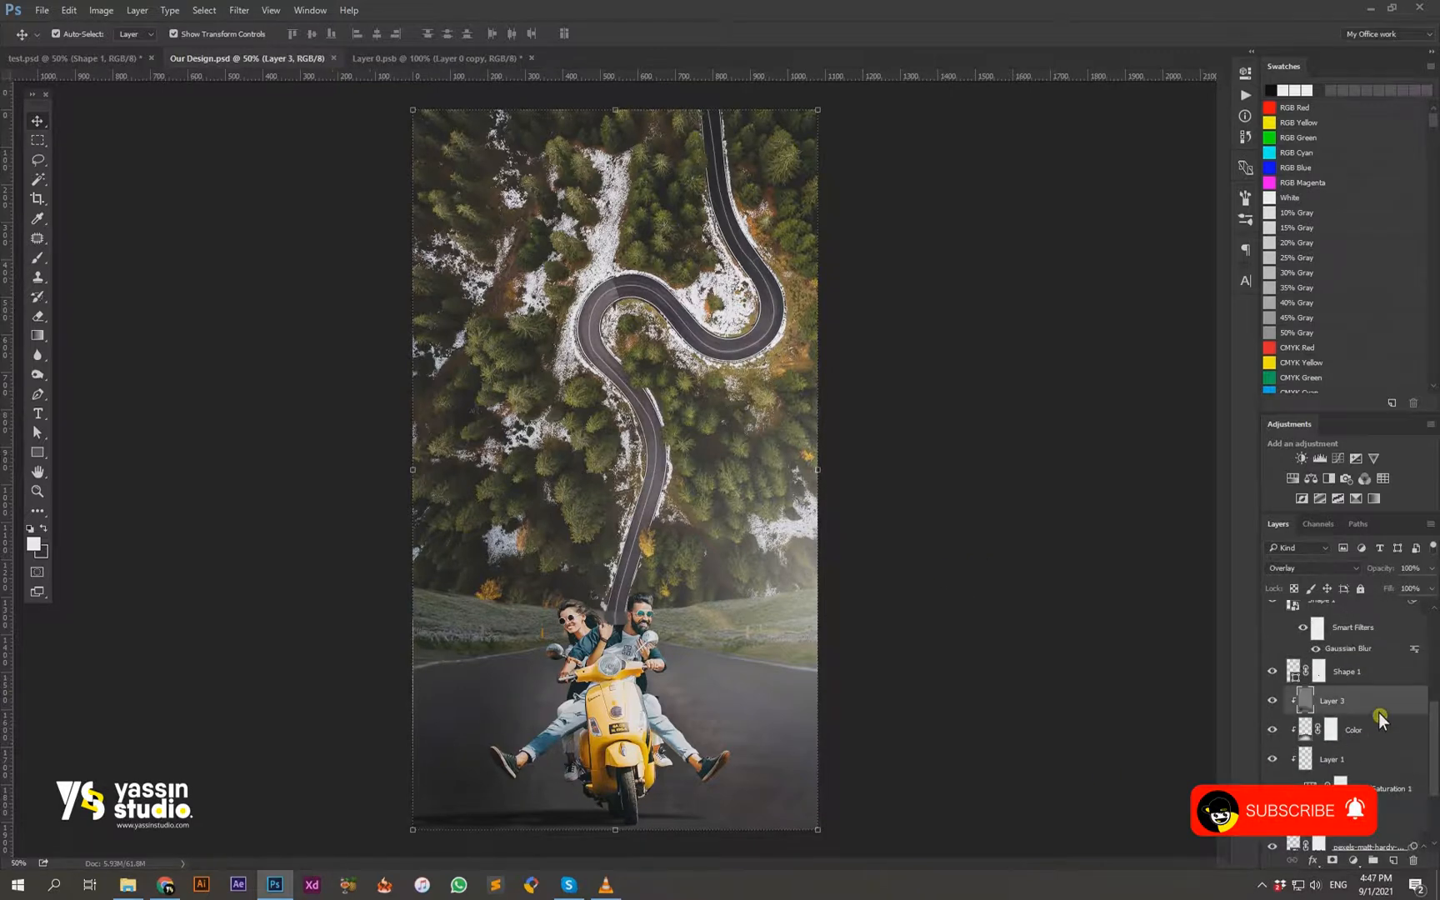
pyautogui.click(1287, 672)
pyautogui.click(1393, 860)
pyautogui.press('i')
pyautogui.click(34, 544)
pyautogui.click(1333, 370)
pyautogui.press('b')
pyautogui.moveTo(629, 610); pyautogui.dragTo(417, 598)
# Step: Transform the white stroke into a haze band spanning the full width of the horizon
pyautogui.hotkey('ctrl', 't')
pyautogui.moveTo(616, 560); pyautogui.dragTo(616, 625)
pyautogui.moveTo(491, 597); pyautogui.dragTo(488, 588)
pyautogui.moveTo(805, 580); pyautogui.dragTo(805, 591)
pyautogui.click(652, 33)
# Step: Try other blend modes on the haze layer, keep Normal and set its opacity to 62%
pyautogui.click(1320, 569)
pyautogui.click(1320, 568)
pyautogui.scroll(-15, 1320, 569)
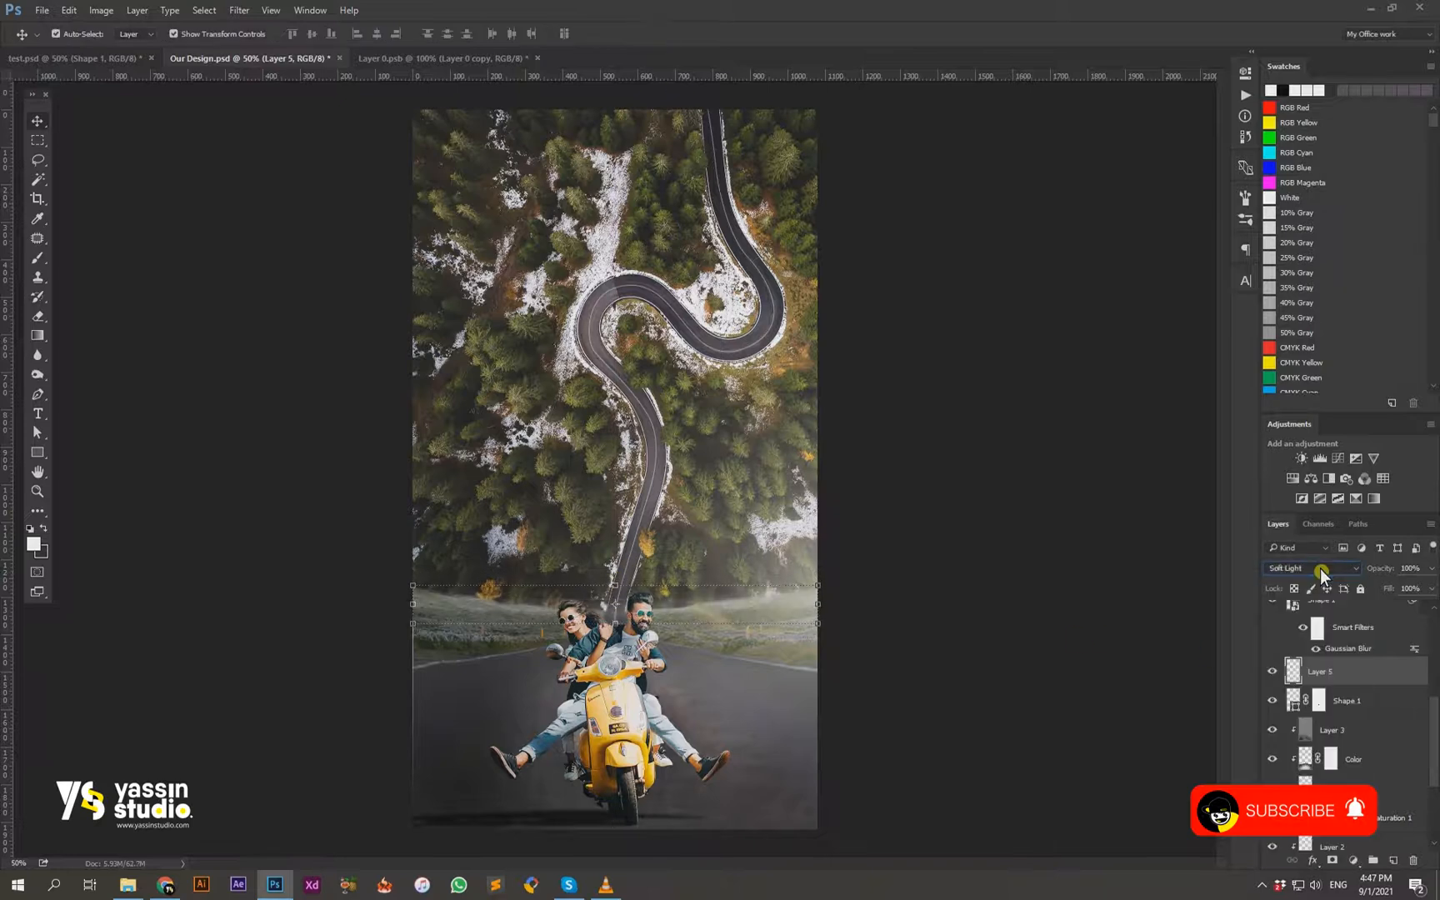
pyautogui.click(1320, 569)
pyautogui.click(1323, 580)
pyautogui.moveTo(1395, 576); pyautogui.dragTo(1356, 565)
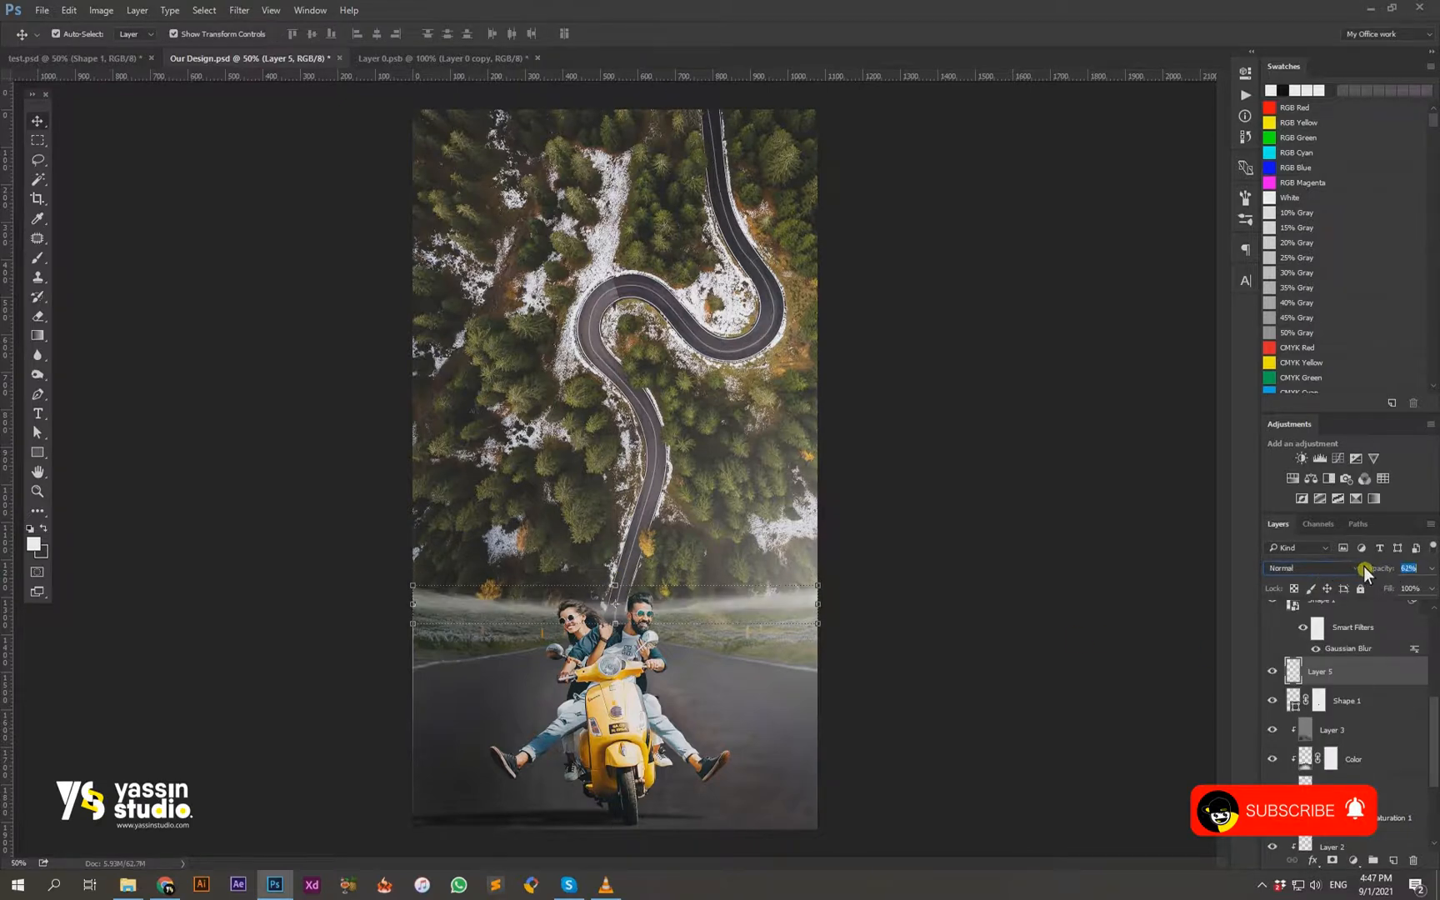
# Step: Add a new layer above Layer 5 and name it Clouds
pyautogui.click(987, 585)
pyautogui.click(771, 607)
pyautogui.click(710, 619)
pyautogui.click(708, 618)
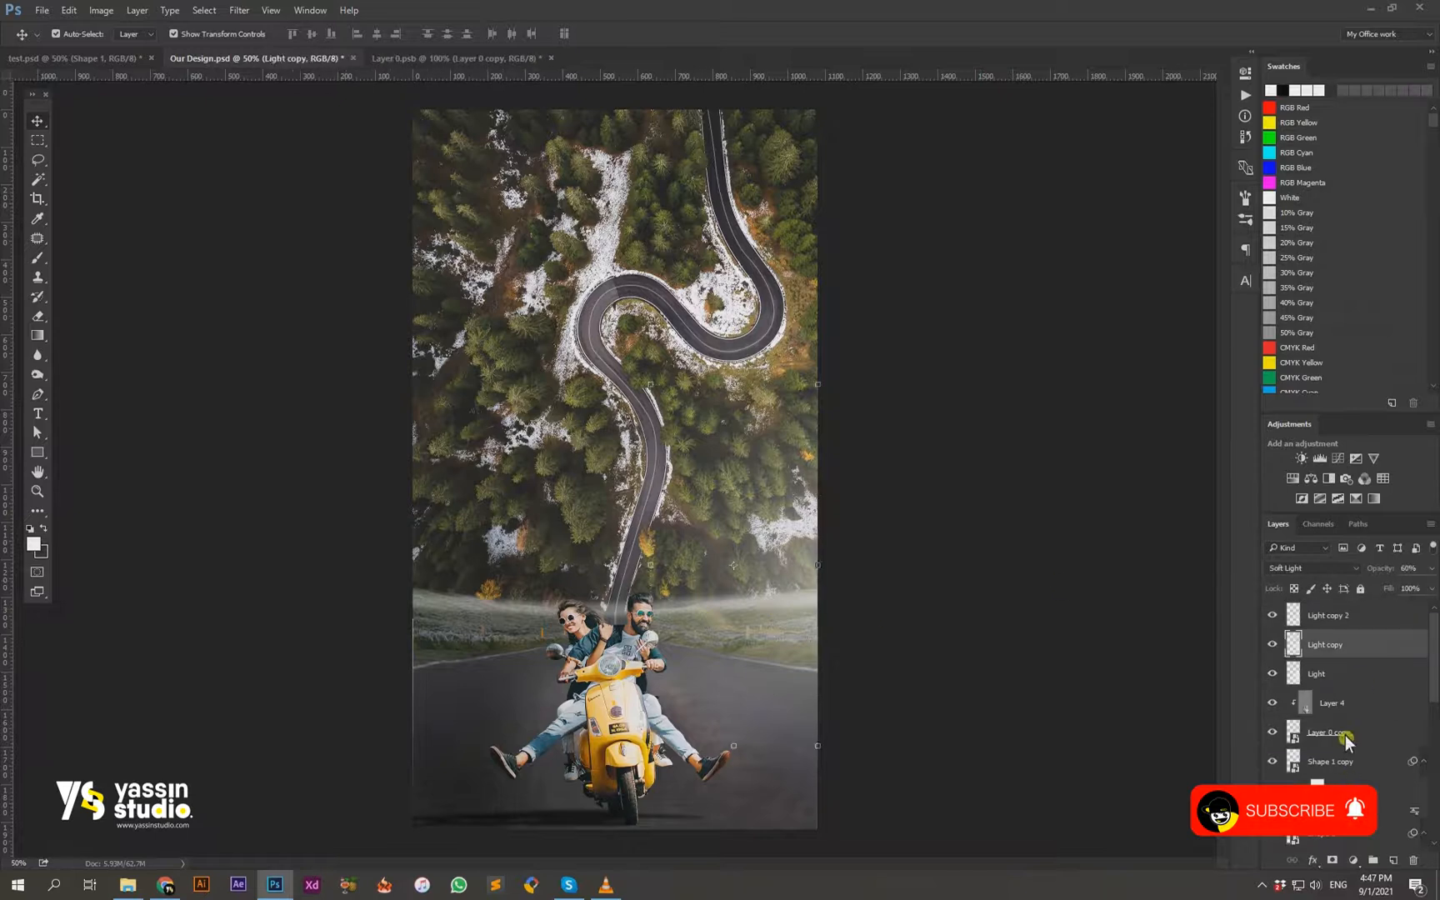
pyautogui.scroll(-3, 1343, 738)
pyautogui.click(1343, 734)
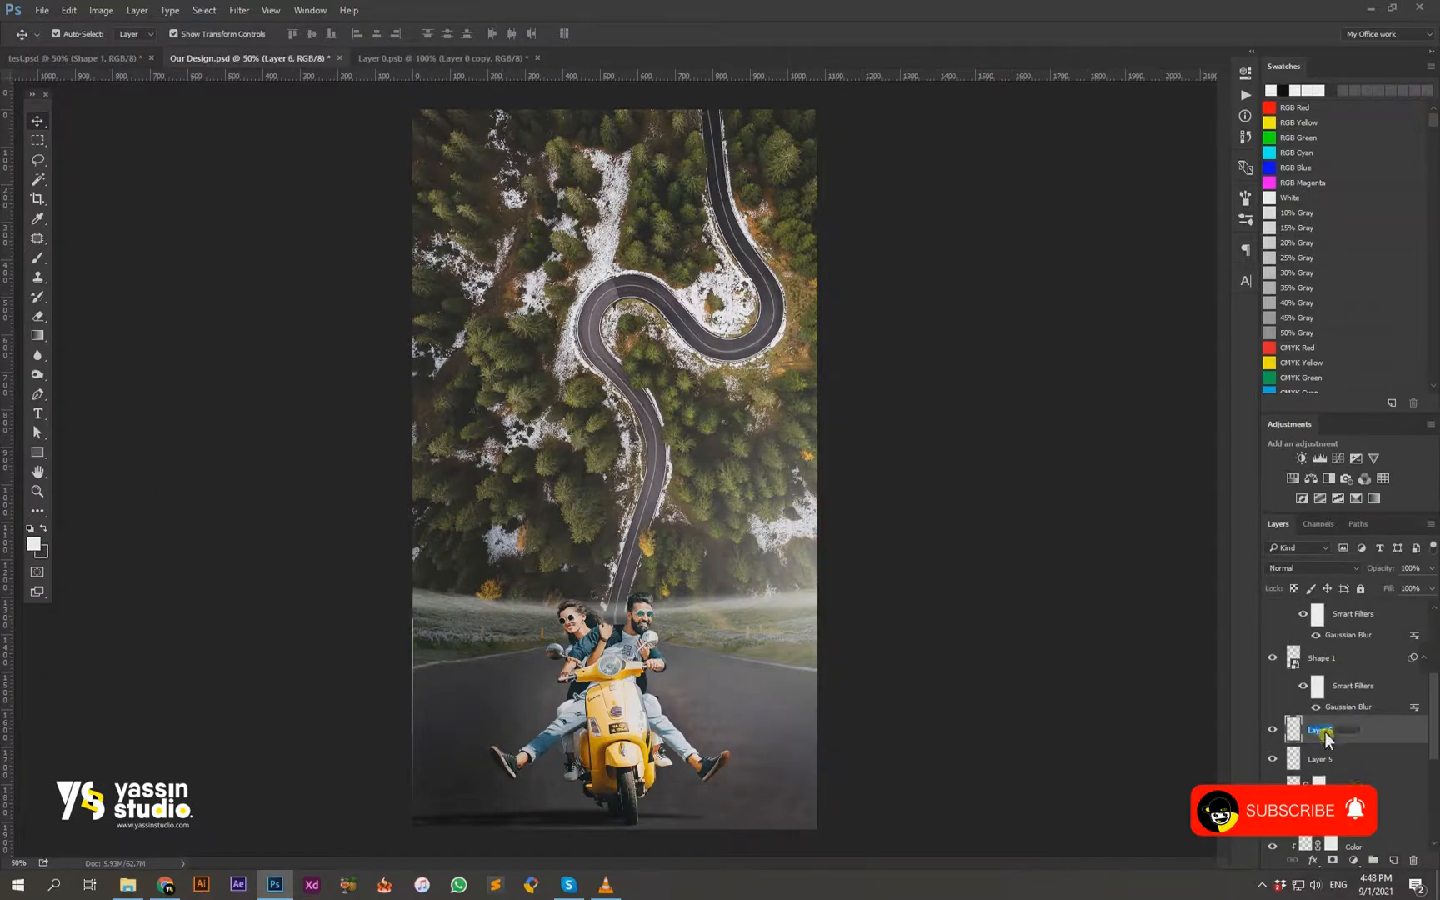
# Step: Stamp a white cloud on the horizon left of the couple using a cloud brush at 100% opacity
pyautogui.press('b')
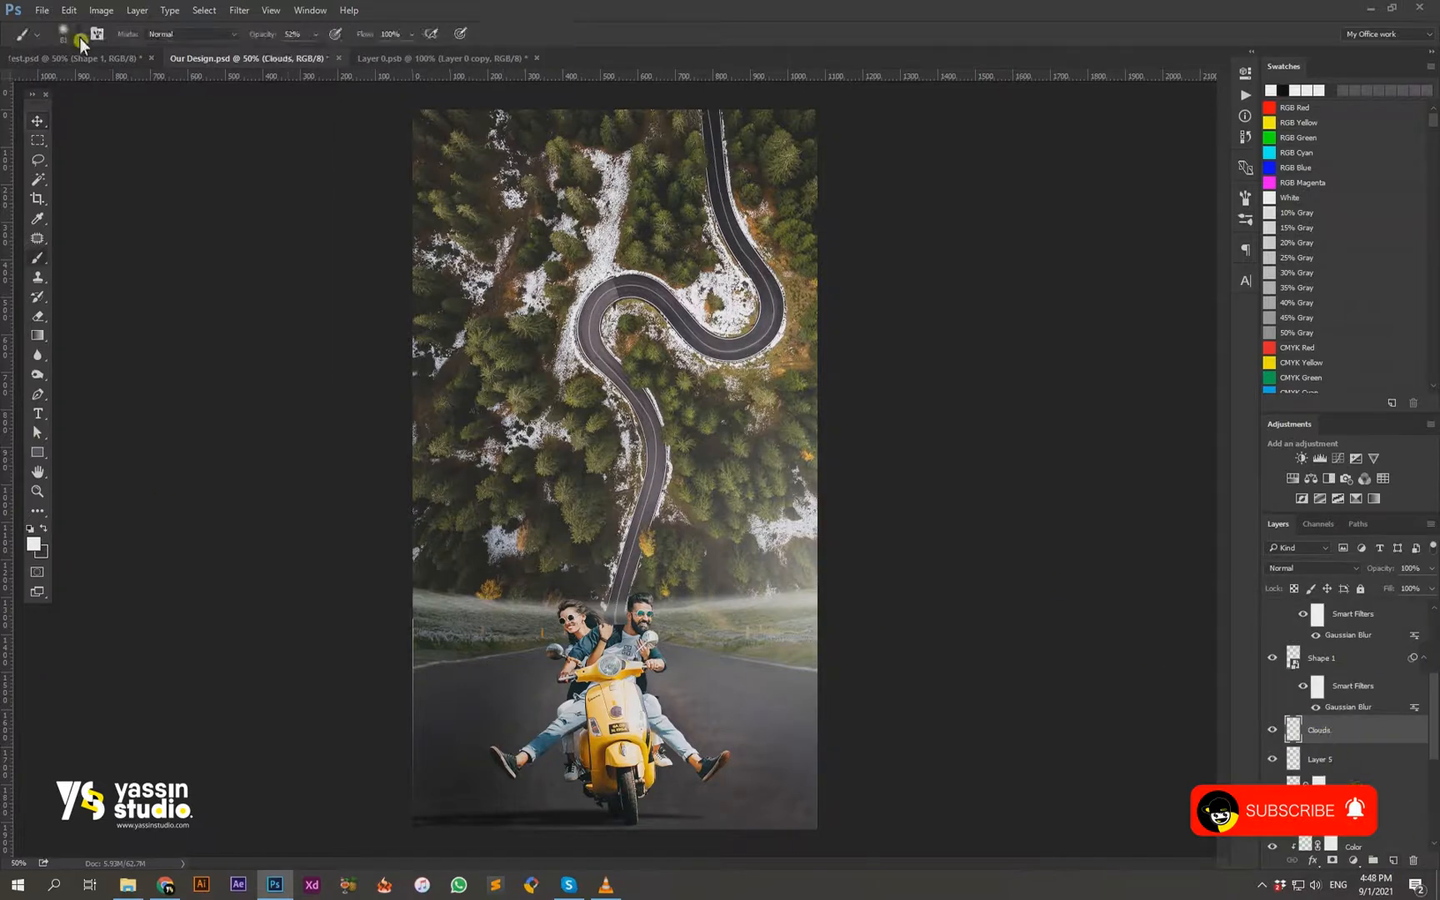
pyautogui.click(78, 35)
pyautogui.click(41, 515)
pyautogui.click(510, 597)
pyautogui.rightClick(512, 598)
pyautogui.click(38, 544)
pyautogui.click(1333, 343)
pyautogui.hotkey('ctrl', 'z')
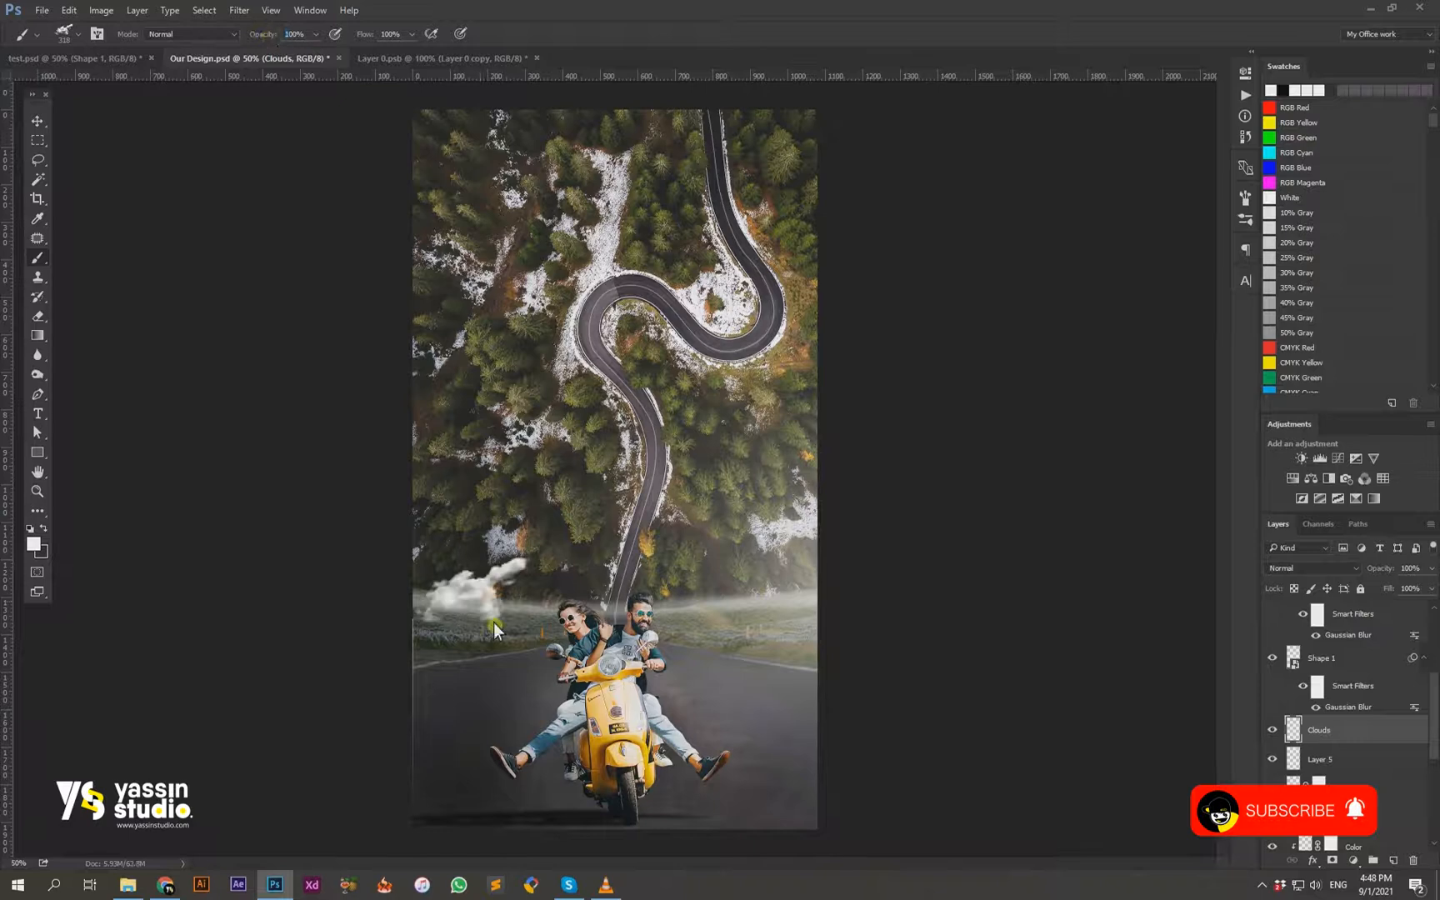
pyautogui.click(477, 592)
# Step: Resize the cloud and duplicate it along the horizon on both sides of the couple
pyautogui.press('v')
pyautogui.moveTo(535, 533); pyautogui.dragTo(574, 551)
pyautogui.press('Return')
pyautogui.moveTo(497, 594); pyautogui.dragTo(749, 602)
pyautogui.moveTo(485, 593); pyautogui.dragTo(567, 584)
pyautogui.click(643, 31)
# Step: Merge the cloud layers on both sides of the couple into one layer
pyautogui.keyDown('shift'); pyautogui.click(740, 614); pyautogui.keyUp('shift')
pyautogui.keyDown('shift'); pyautogui.click(523, 603); pyautogui.keyUp('shift')
pyautogui.hotkey('ctrl', 'e')
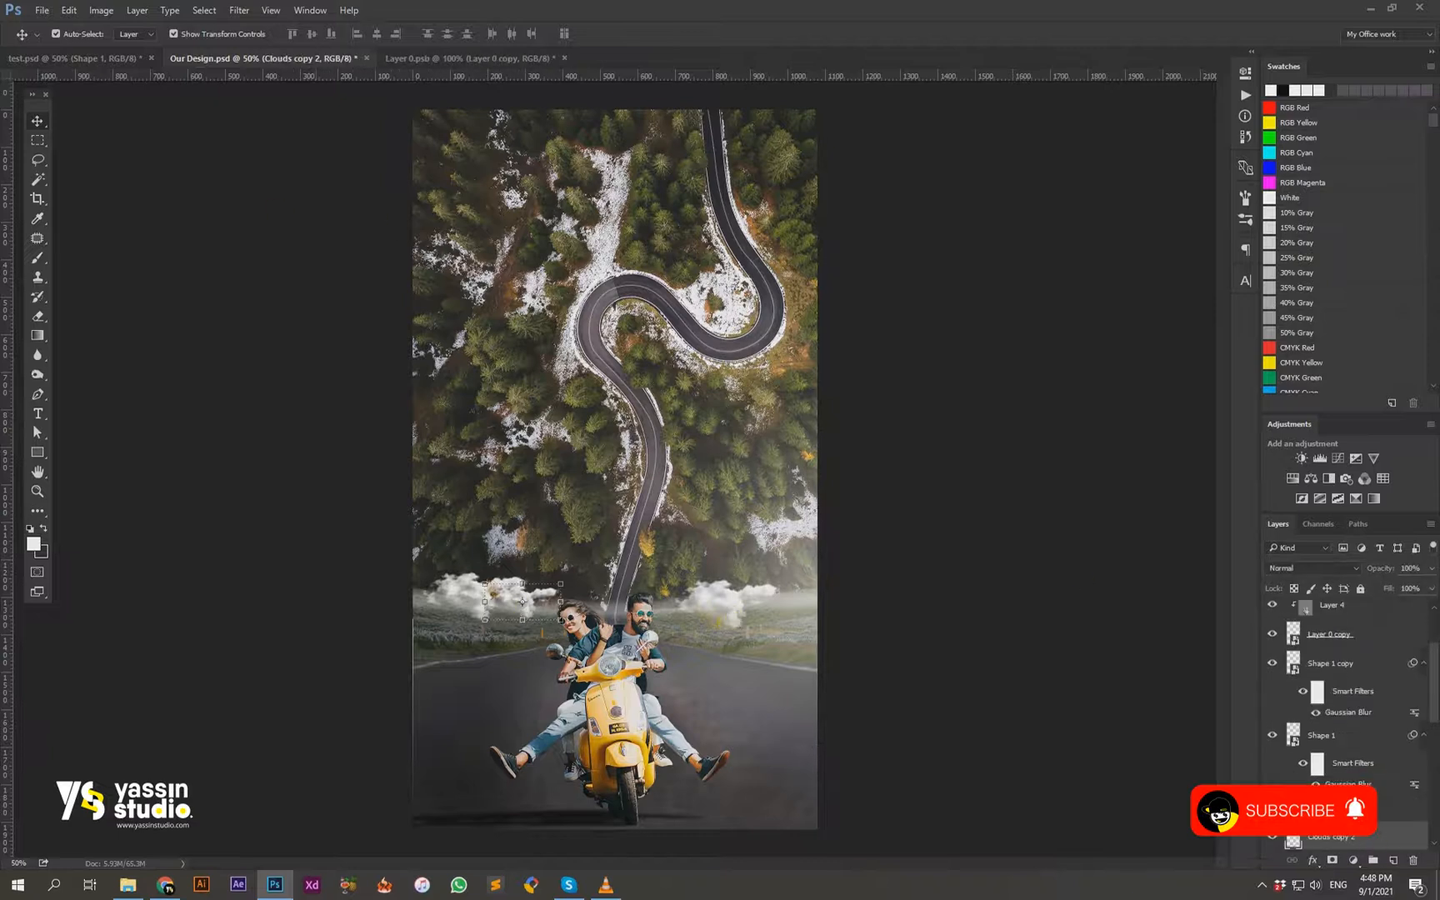
# Step: Add a layer above the merged clouds and stamp more clouds along the horizon with a different cloud brush
pyautogui.click(1394, 863)
pyautogui.press('b')
pyautogui.click(79, 36)
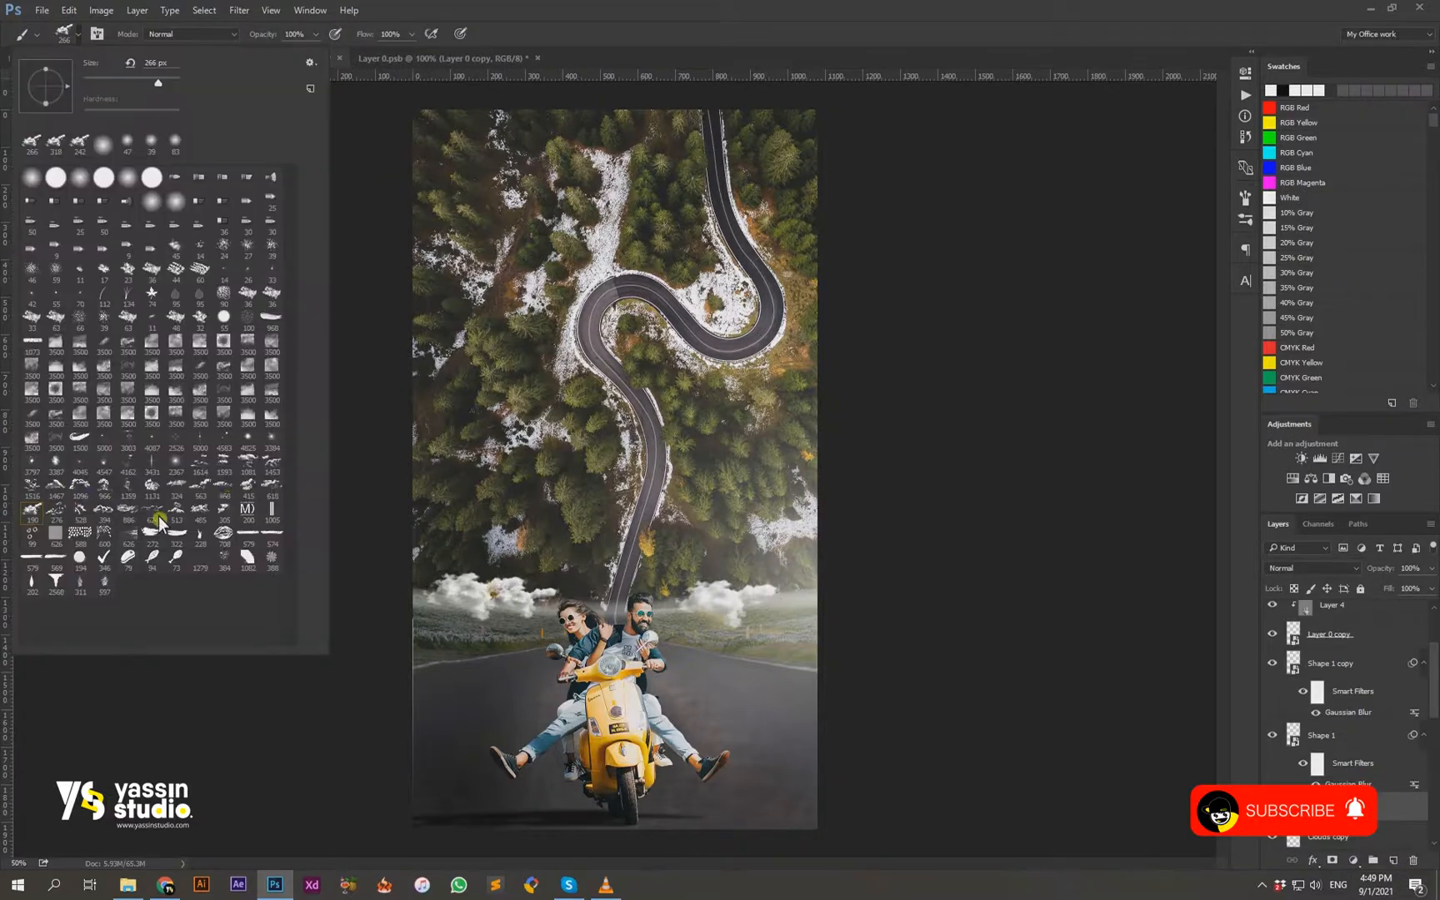
pyautogui.click(227, 495)
pyautogui.click(1035, 640)
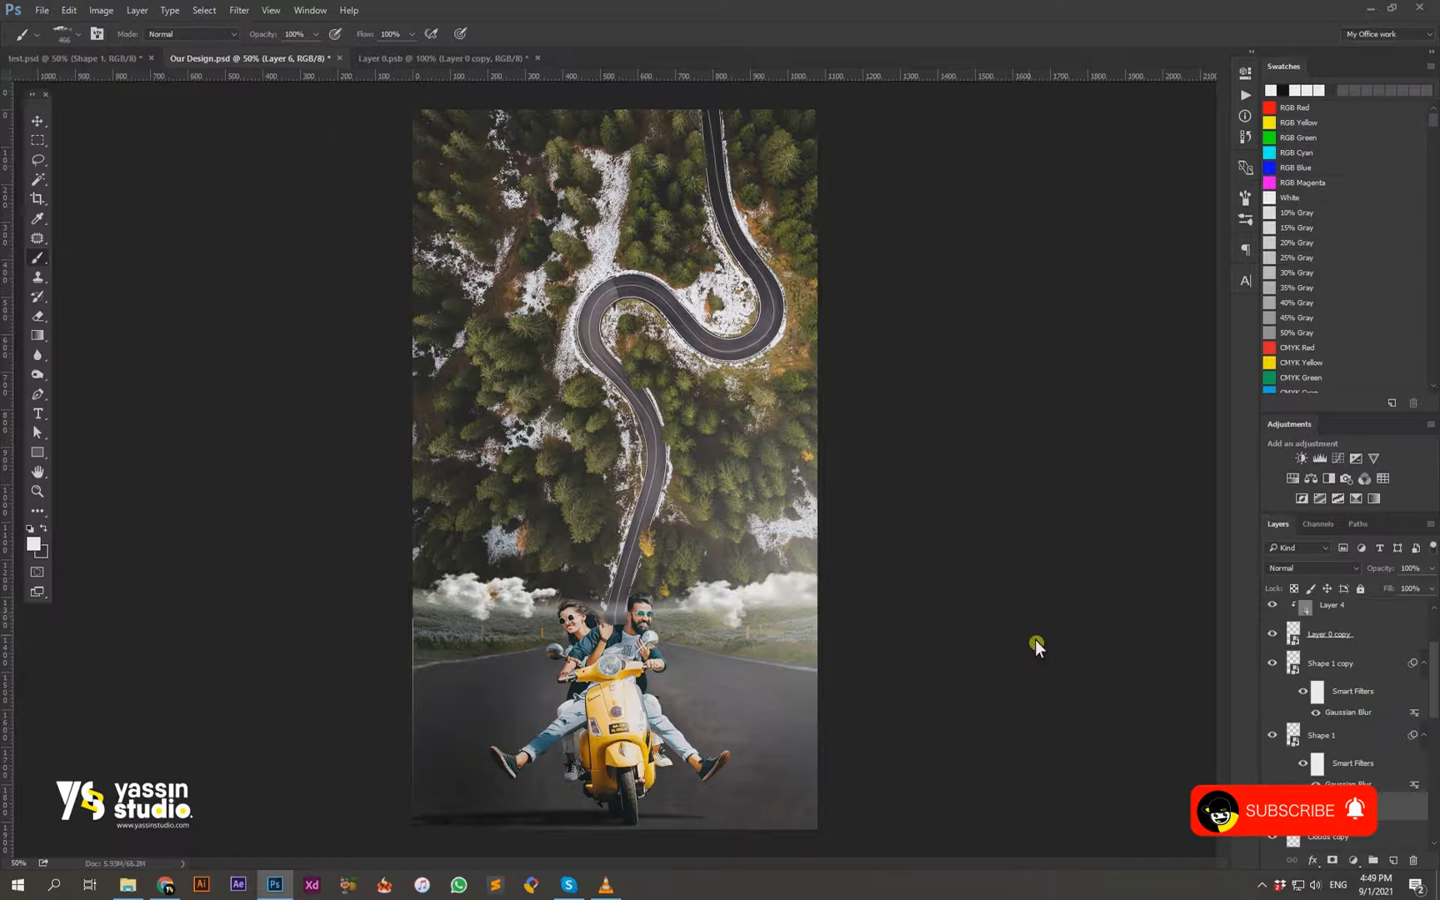
pyautogui.press(']')
pyautogui.click(575, 613)
pyautogui.moveTo(528, 632); pyautogui.dragTo(447, 618)
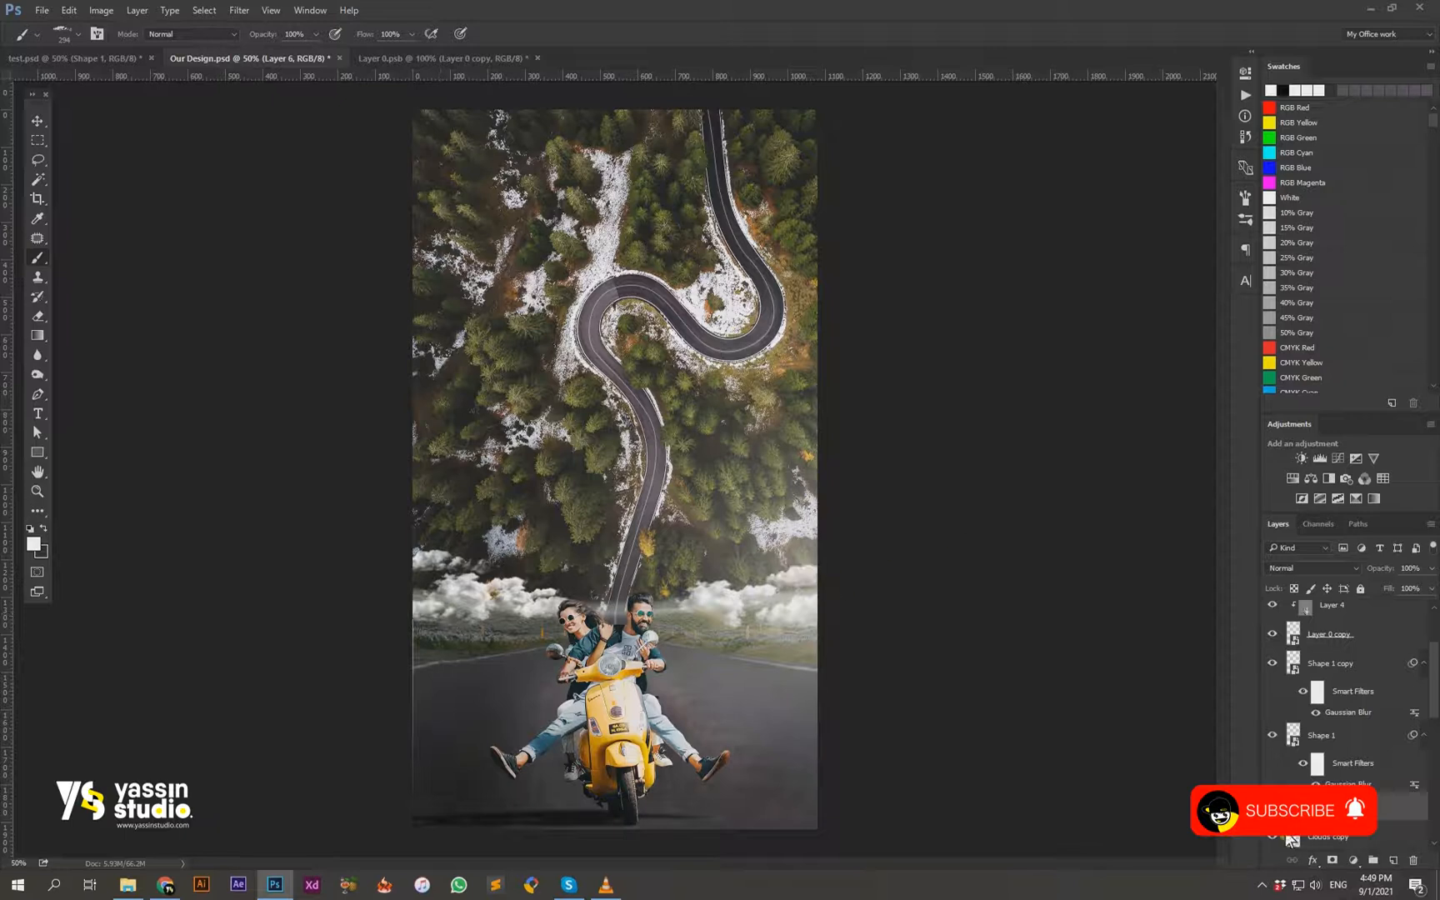
# Step: Stamp another band of clouds along the horizon on a new layer, using a different cloud brush
pyautogui.click(665, 588)
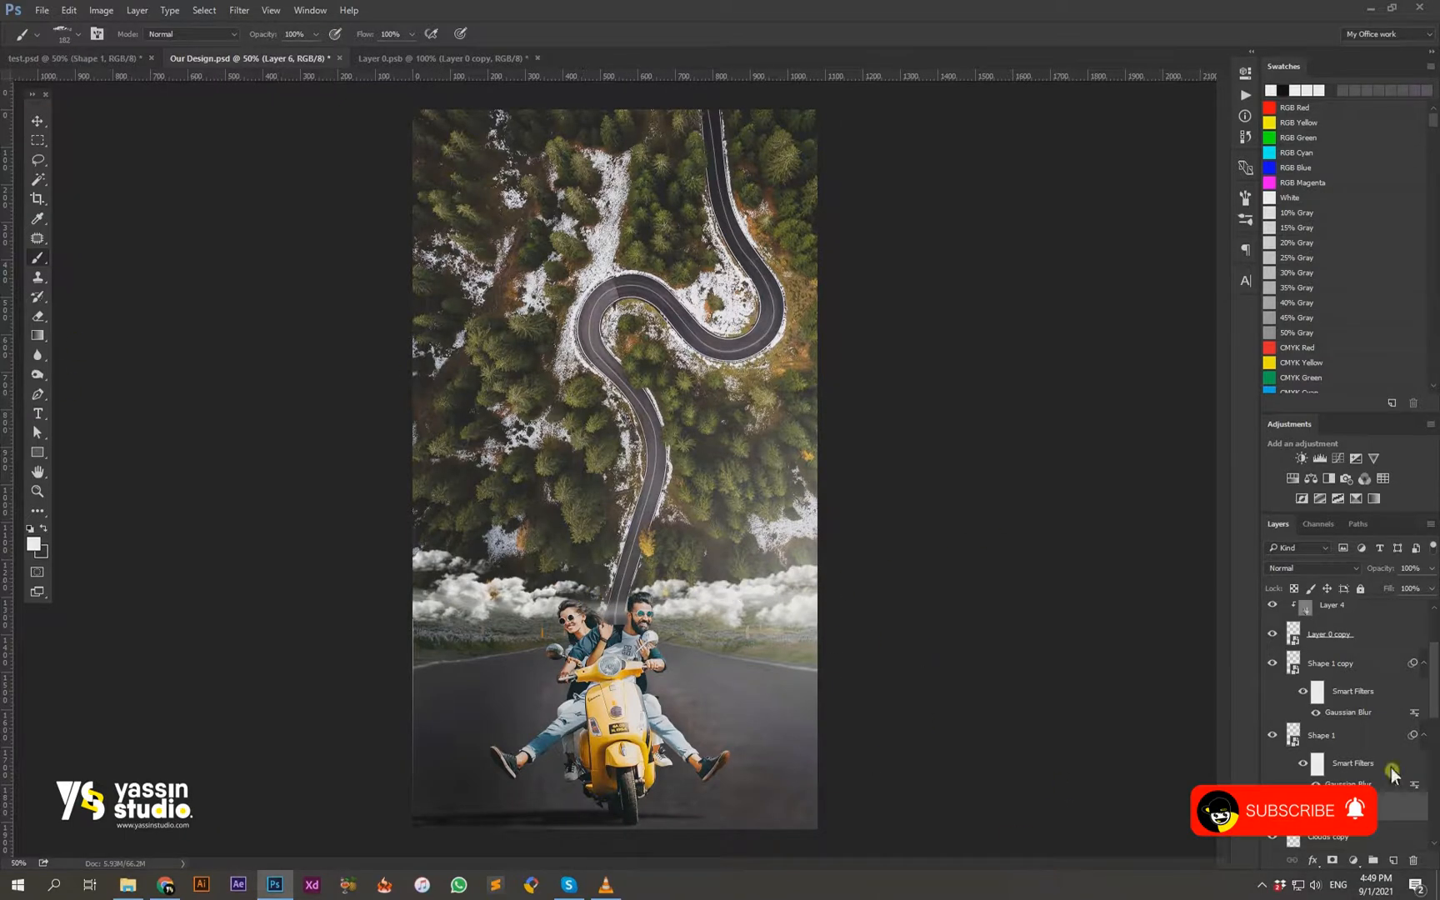
pyautogui.rightClick(195, 490)
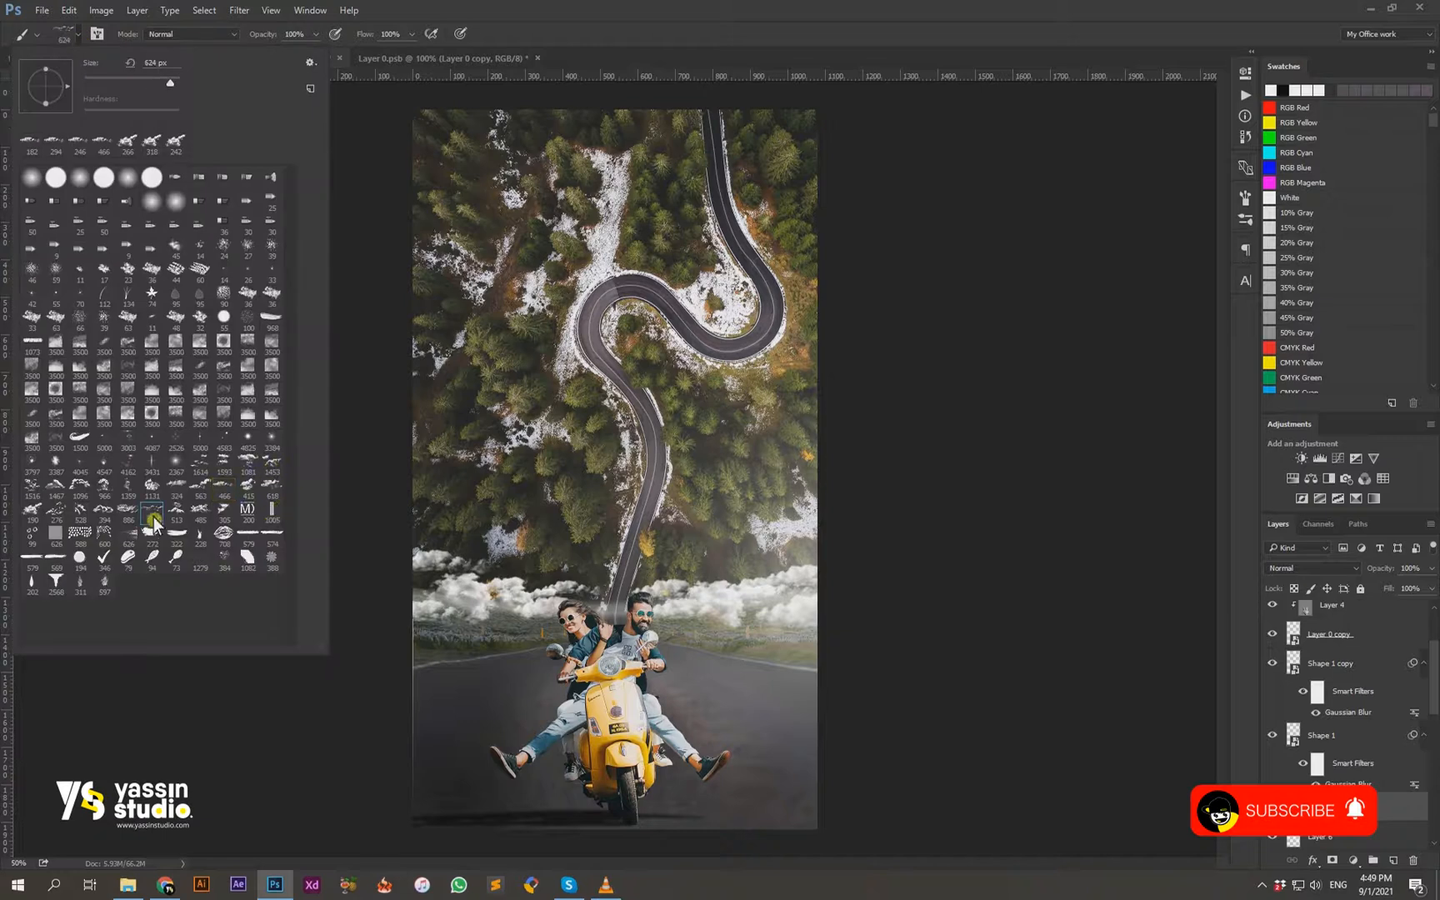
pyautogui.doubleClick(152, 524)
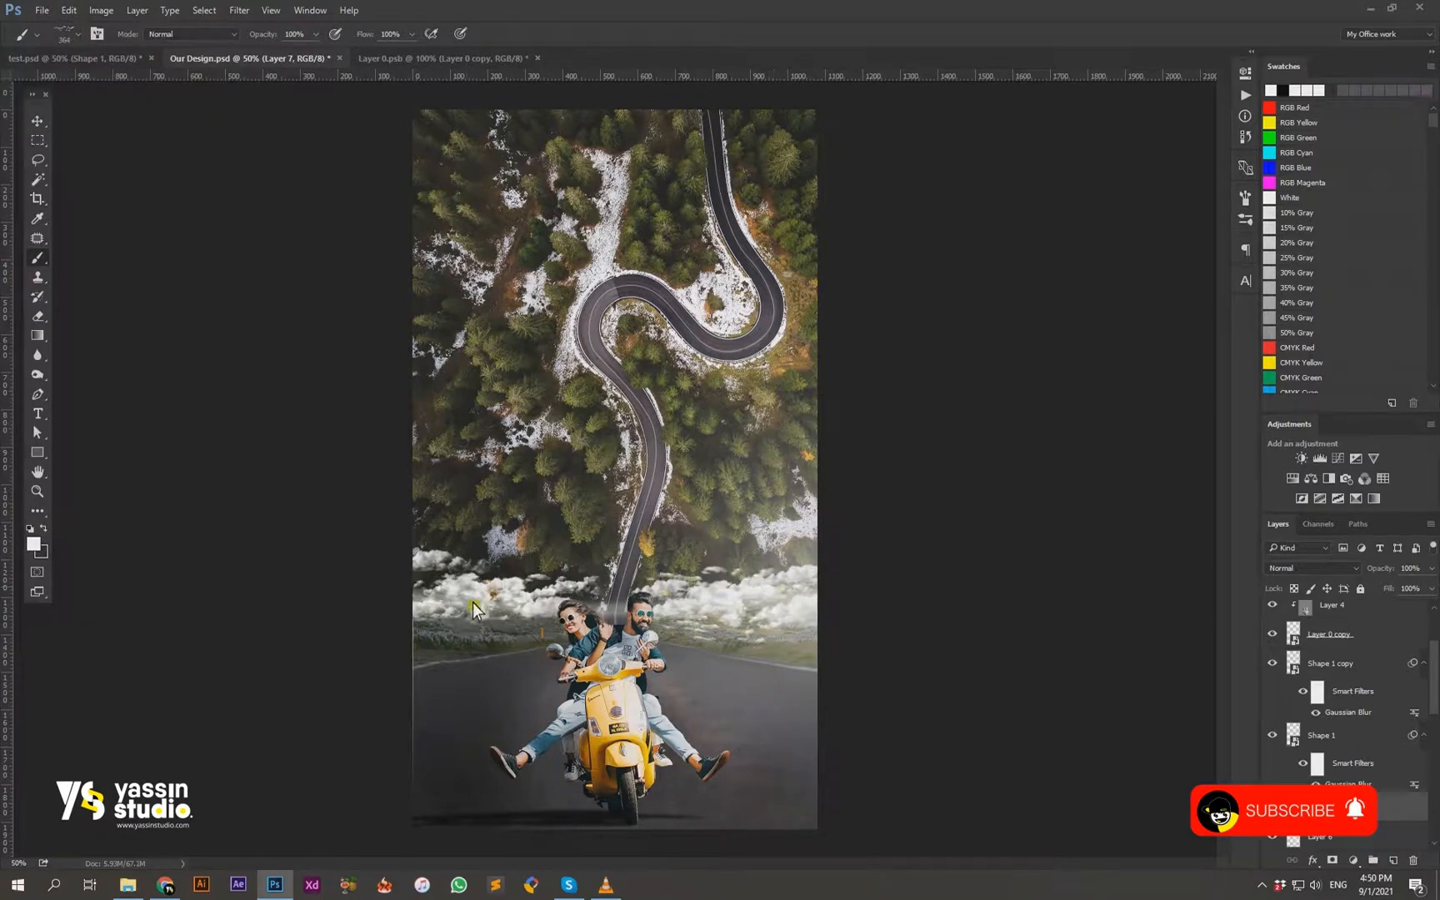
# Step: Group all the stamped cloud layers and name the group Clouds
pyautogui.click(39, 121)
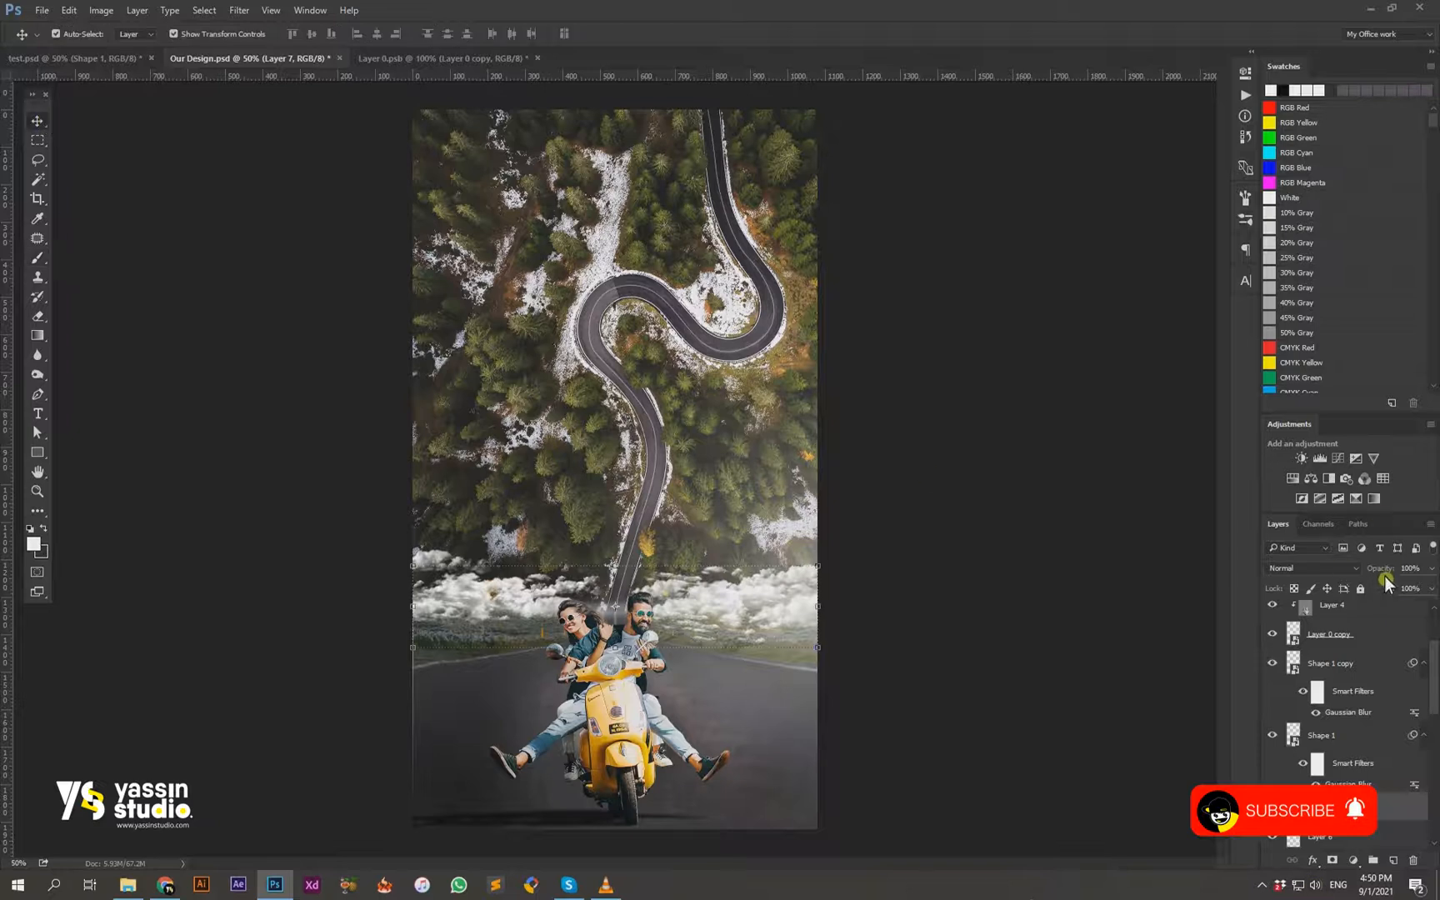
pyautogui.scroll(-5, 1391, 725)
pyautogui.keyDown('shift'); pyautogui.click(1373, 723); pyautogui.keyUp('shift')
pyautogui.hotkey('ctrl', 'g')
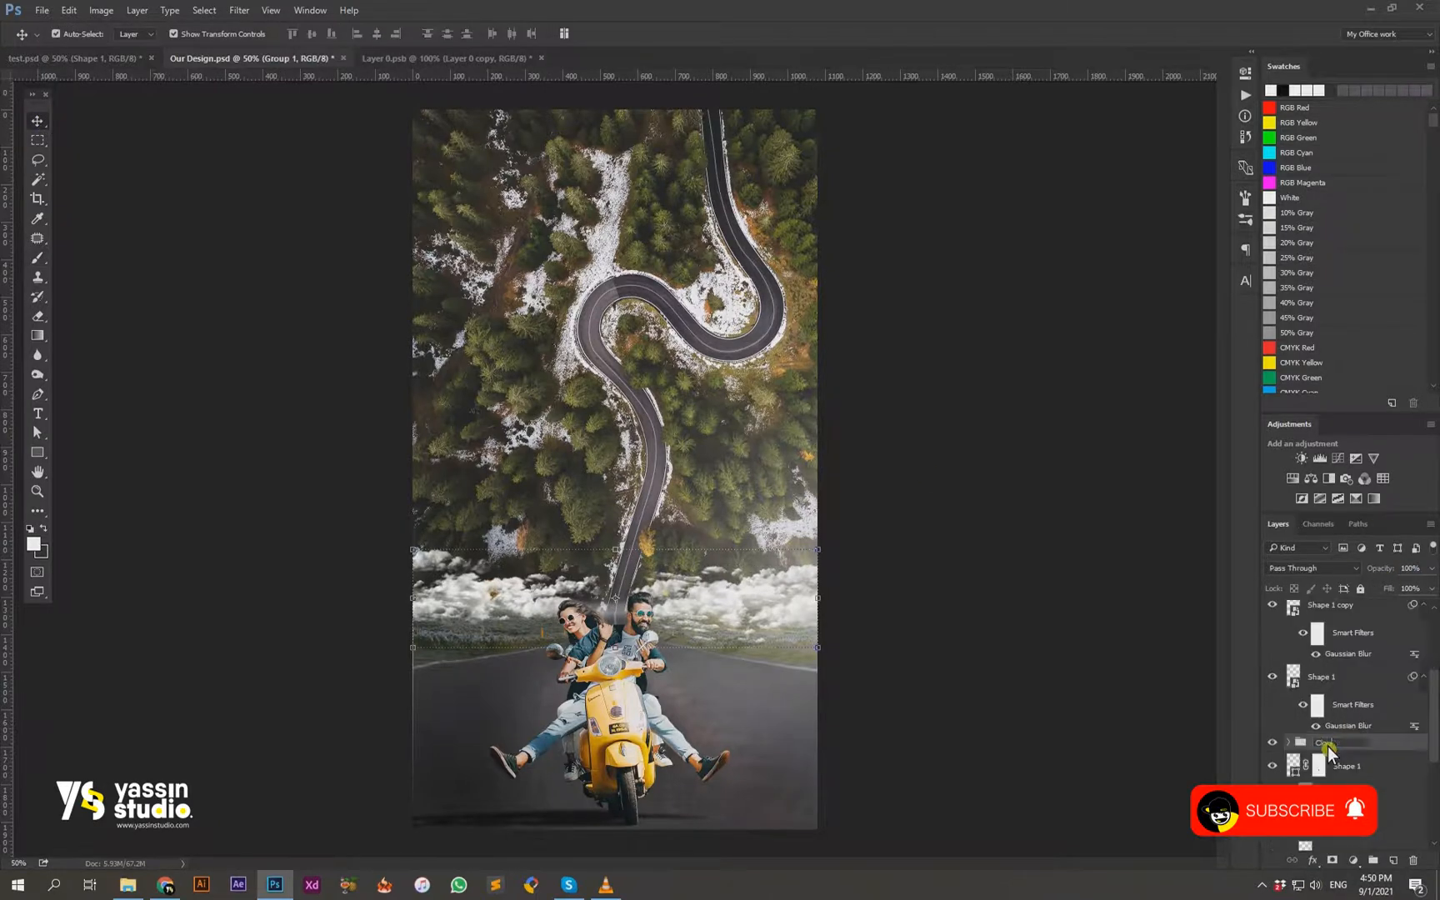
# Step: Duplicate the finished cloud layer from test.psd into Our Design.psd
pyautogui.click(100, 58)
pyautogui.click(1274, 749)
pyautogui.rightClick(1333, 749)
pyautogui.click(1300, 134)
pyautogui.click(848, 284)
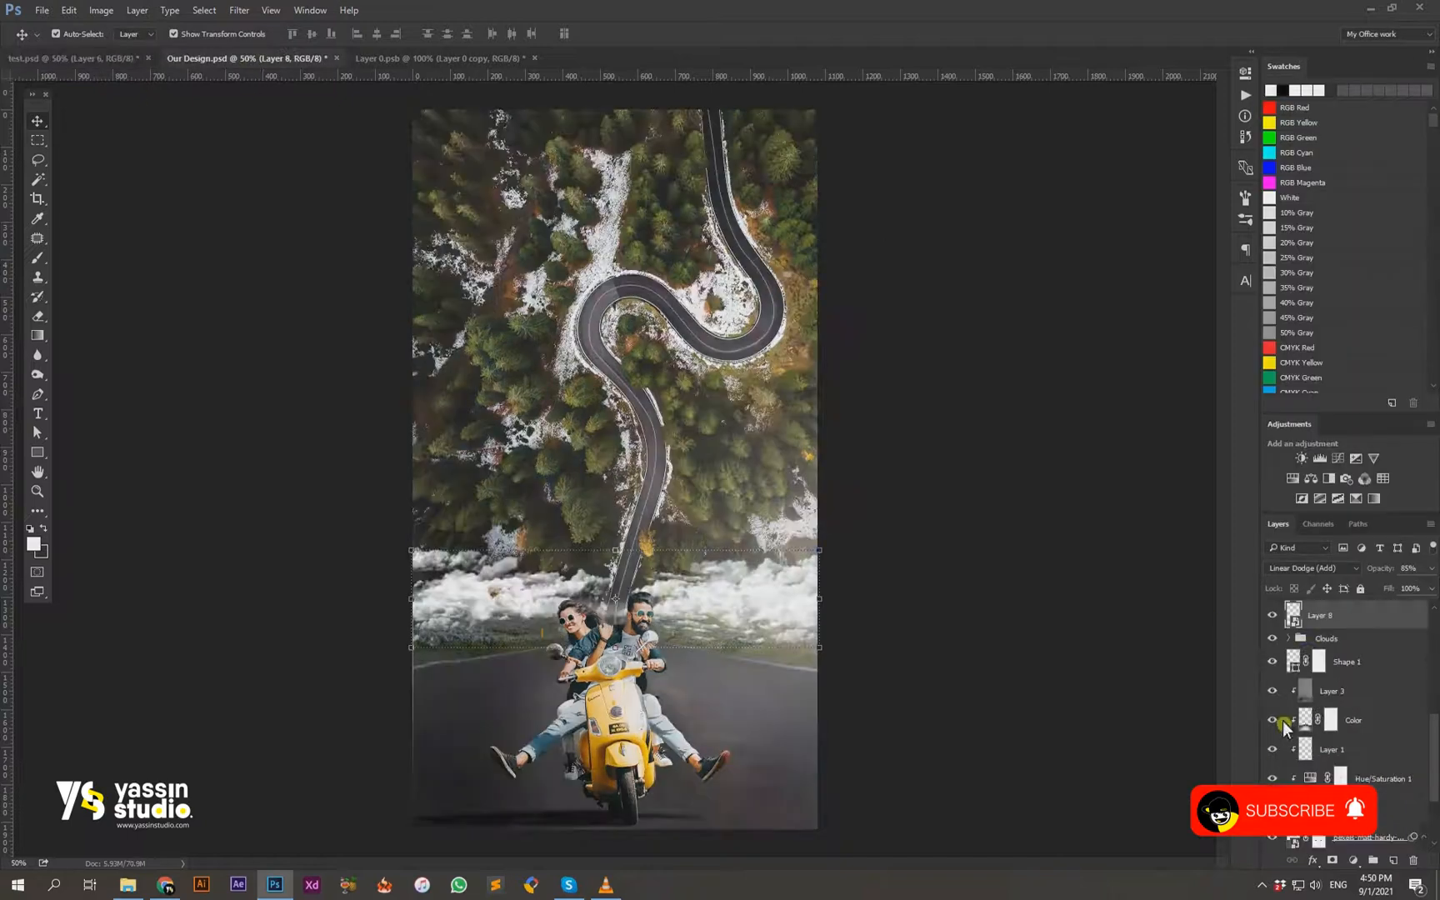
# Step: Compare the cloud group with the duplicated cloud layer, and undo the duplication and the group's renaming
pyautogui.click(1277, 635)
pyautogui.click(1277, 640)
pyautogui.moveTo(1380, 623); pyautogui.dragTo(1384, 641)
pyautogui.click(1287, 609)
pyautogui.hotkey('ctrl', 'alt', 'z')
pyautogui.hotkey('ctrl', 'alt', 'z')
pyautogui.hotkey('ctrl', 'alt', 'z')
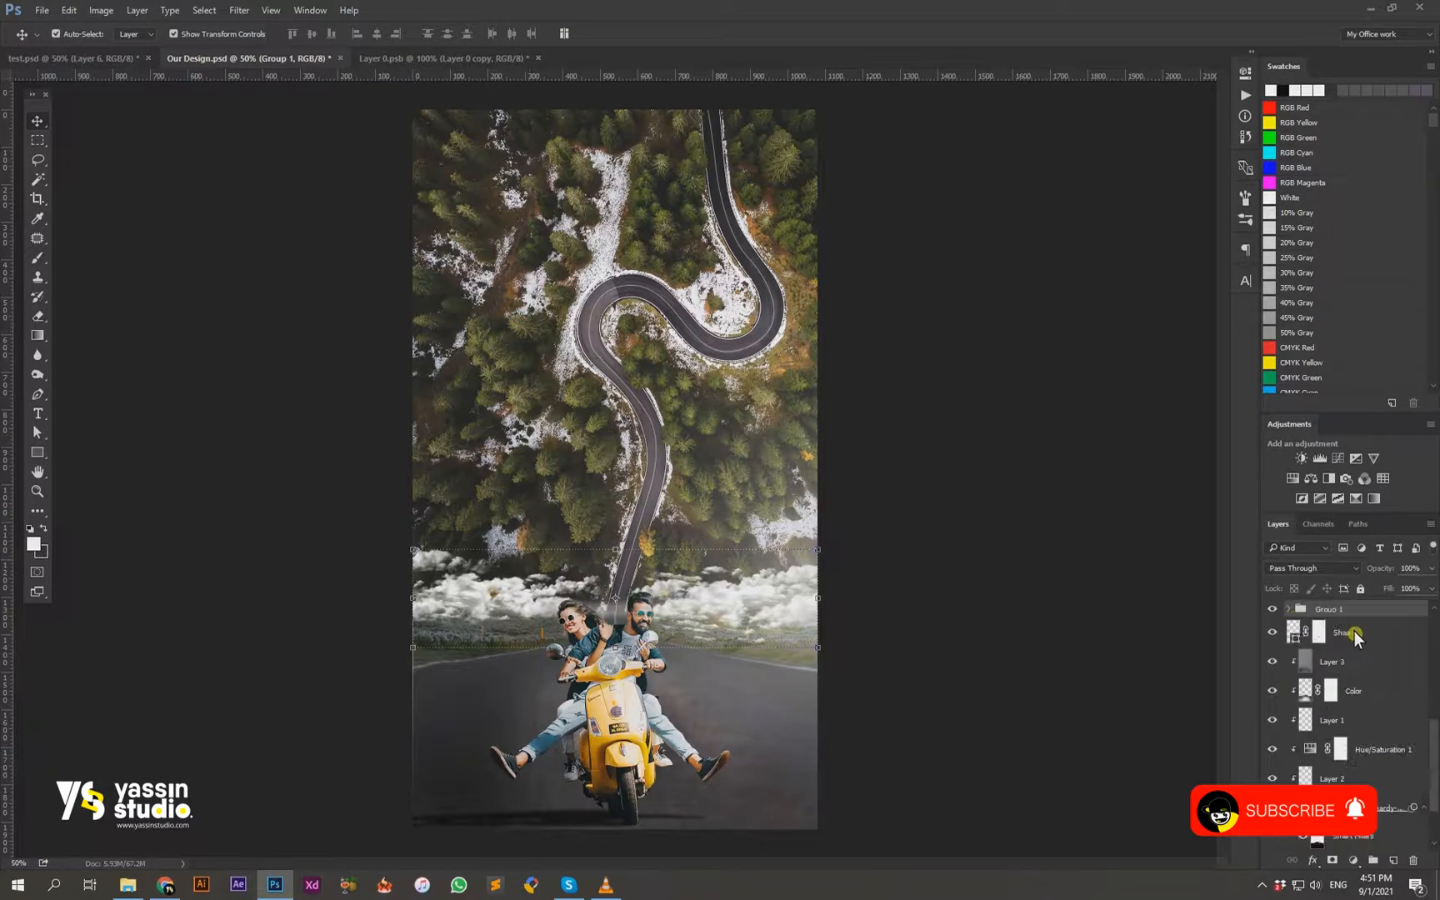
# Step: Delete the group holding the stamped cloud layers
pyautogui.scroll(4, 1354, 631)
pyautogui.scroll(-3, 1354, 629)
pyautogui.click(1277, 667)
pyautogui.press('Delete')
# Step: Toggle the cloud layer's visibility in test.psd to examine its effect on the horizon
pyautogui.click(82, 60)
pyautogui.scroll(-2, 1333, 775)
pyautogui.click(1289, 748)
pyautogui.click(1279, 749)
pyautogui.click(1279, 749)
pyautogui.click(1288, 749)
pyautogui.scroll(-2, 1321, 708)
pyautogui.scroll(2, 1333, 708)
# Step: Duplicate the Linear Dodge (Add) cloud layer from test.psd into Our Design.psd
pyautogui.click(1340, 768)
pyautogui.rightClick(1340, 768)
pyautogui.click(1338, 125)
pyautogui.click(673, 332)
pyautogui.click(659, 356)
pyautogui.click(849, 281)
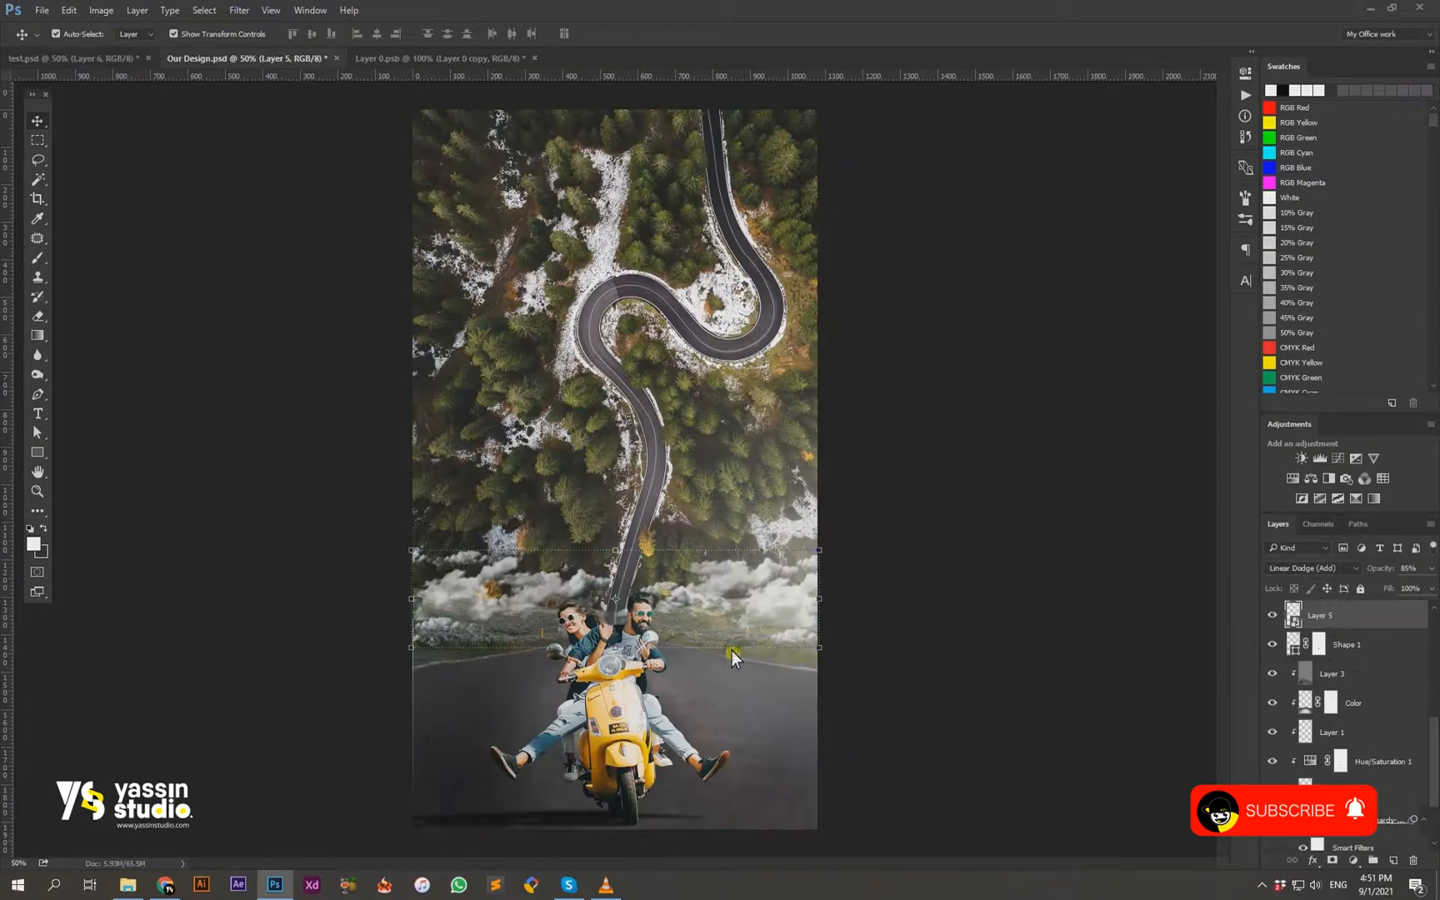
# Step: Set the imported cloud layer's opacity to 90% and rename it Clouds
pyautogui.moveTo(1396, 568); pyautogui.dragTo(1391, 569)
pyautogui.scroll(3, 1369, 693)
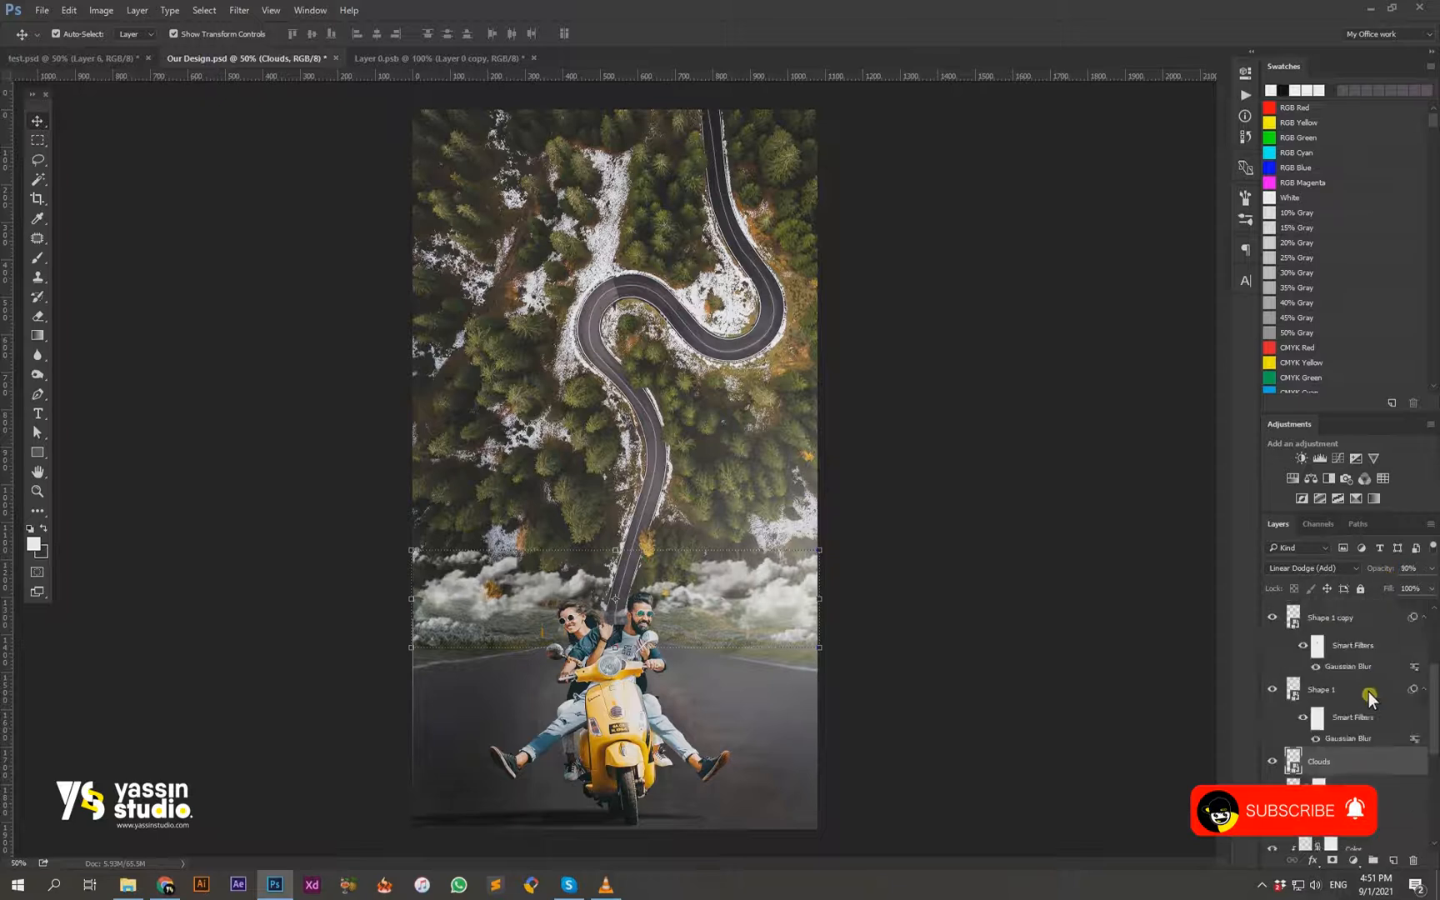
pyautogui.scroll(-4, 1369, 693)
pyautogui.scroll(5, 1357, 735)
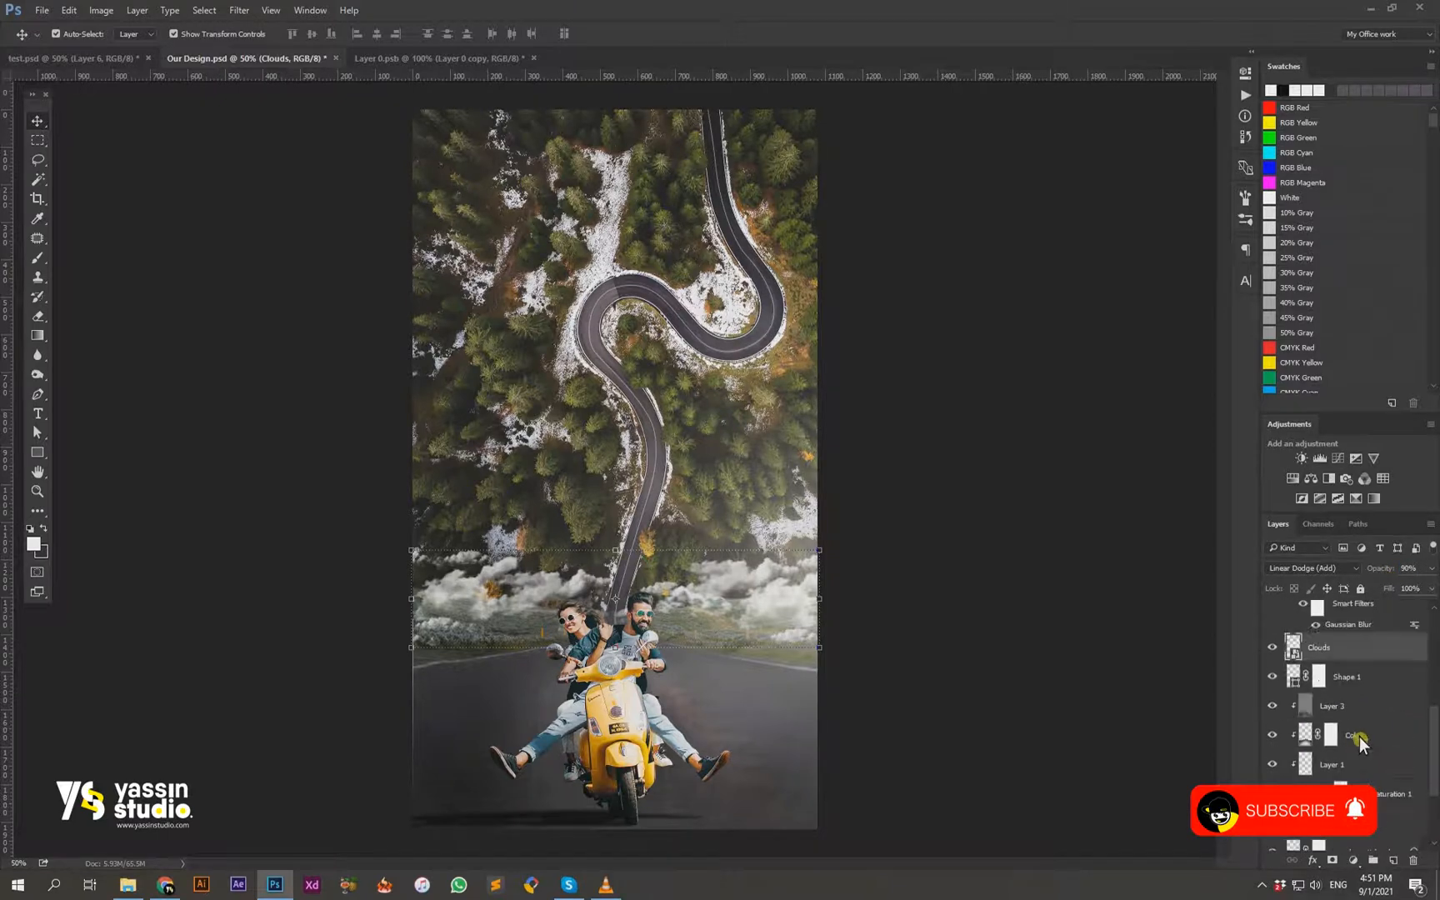
# Step: Go through the Light, Light copy and Light copy 2 layers to examine their settings
pyautogui.click(1326, 673)
pyautogui.click(1338, 646)
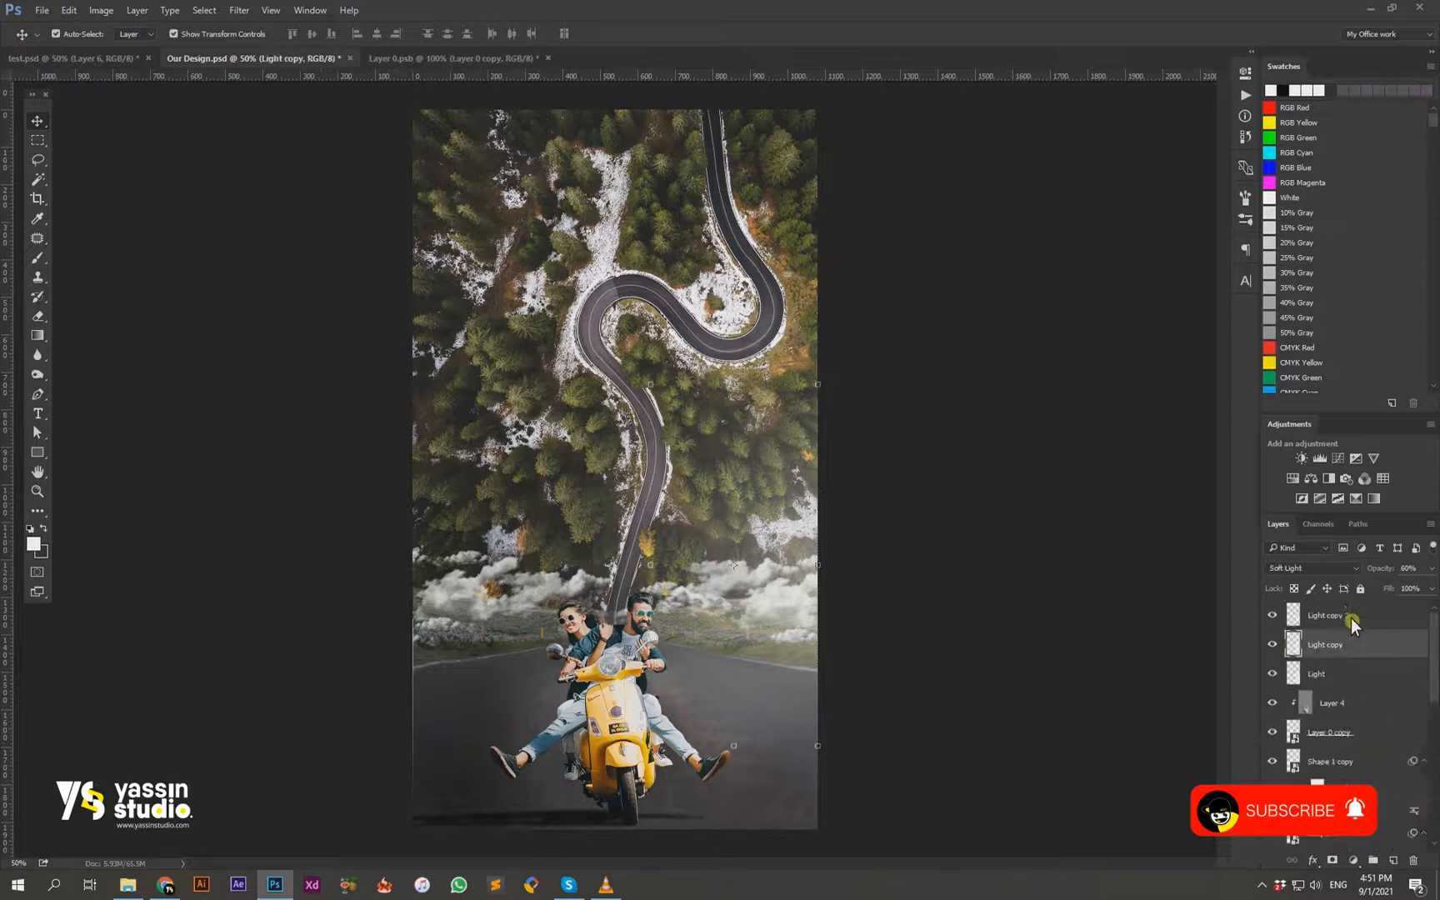
pyautogui.click(1353, 620)
pyautogui.scroll(-5, 1352, 717)
pyautogui.click(1352, 644)
pyautogui.click(1350, 672)
pyautogui.click(1343, 644)
# Step: Duplicate Layer 2 from test.psd into Our Design.psd
pyautogui.click(116, 60)
pyautogui.scroll(-3, 1333, 763)
pyautogui.rightClick(1364, 763)
pyautogui.click(1347, 191)
pyautogui.click(665, 333)
pyautogui.click(667, 354)
pyautogui.click(848, 281)
# Step: Place the imported layer directly below Clouds and toggle its visibility to compare the effect
pyautogui.moveTo(1351, 616); pyautogui.dragTo(1349, 656)
pyautogui.keyDown('shift'); pyautogui.click(1350, 622); pyautogui.keyUp('shift')
pyautogui.scroll(3, 1338, 709)
pyautogui.click(1334, 763)
pyautogui.click(1273, 762)
pyautogui.click(1274, 761)
pyautogui.click(1325, 732)
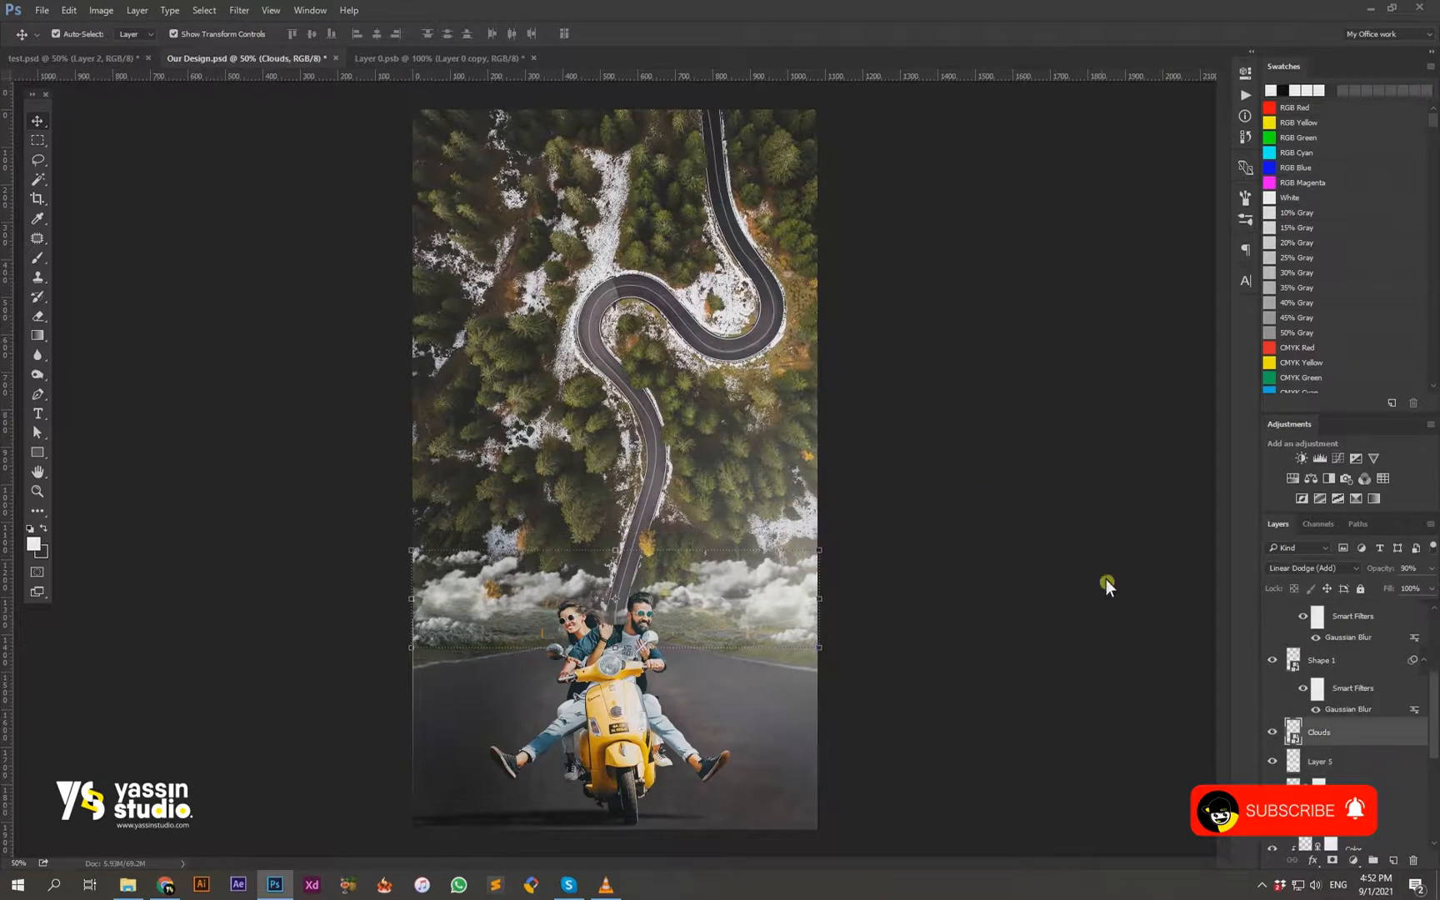
pyautogui.moveTo(820, 599); pyautogui.dragTo(836, 546)
pyautogui.click(502, 38)
pyautogui.click(500, 39)
# Step: Add a mask to the Clouds layer and brush out clouds around the couple and road with a soft black brush
pyautogui.click(1332, 860)
pyautogui.press('b')
pyautogui.press('x')
pyautogui.click(82, 35)
pyautogui.doubleClick(66, 176)
pyautogui.keyDown('alt'); pyautogui.rightClick(593, 608); pyautogui.keyUp('alt')
pyautogui.moveTo(592, 607); pyautogui.dragTo(598, 597)
pyautogui.hotkey('ctrl', 'alt', 'z')
pyautogui.hotkey('ctrl', 'alt', 'z')
pyautogui.click(1332, 861)
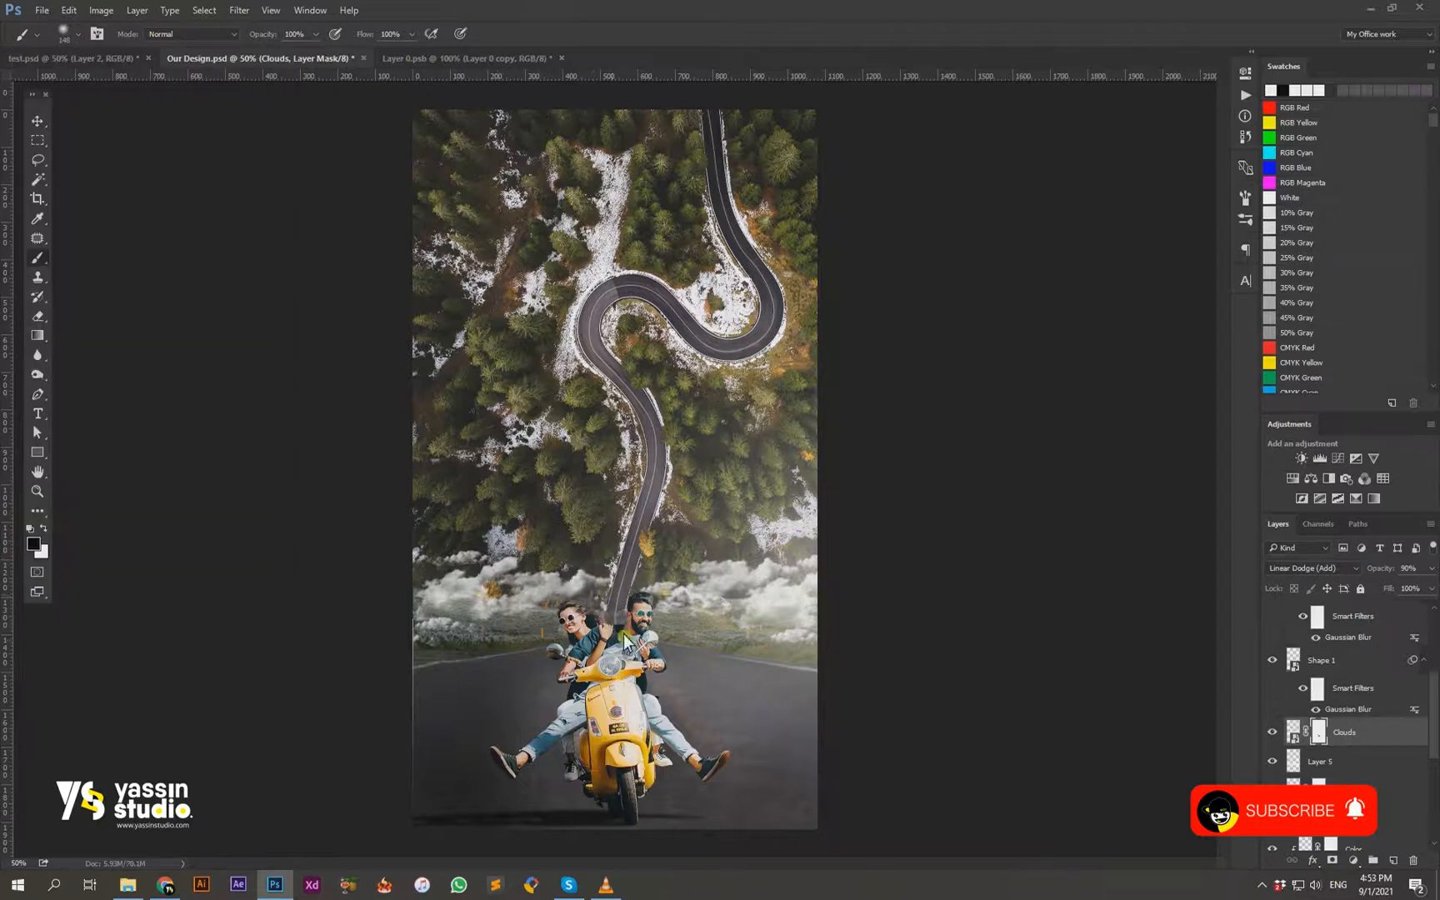
# Step: Duplicate the masked Clouds layer and set the copy's blend mode to Linear Dodge (Add)
pyautogui.press('v')
pyautogui.hotkey('ctrl', 'j')
pyautogui.doubleClick(1340, 573)
pyautogui.scroll(-10, 1343, 577)
pyautogui.scroll(-6, 1341, 574)
pyautogui.click(1342, 573)
pyautogui.click(1327, 693)
# Step: Offset the Clouds copy slightly up and to the right, and set its opacity to 12%
pyautogui.press('2')
pyautogui.moveTo(1034, 581); pyautogui.dragTo(1040, 573)
pyautogui.moveTo(1381, 570)
pyautogui.mouseDown()
pyautogui.moveTo(1435, 574)
pyautogui.moveTo(1398, 575)
pyautogui.mouseUp()
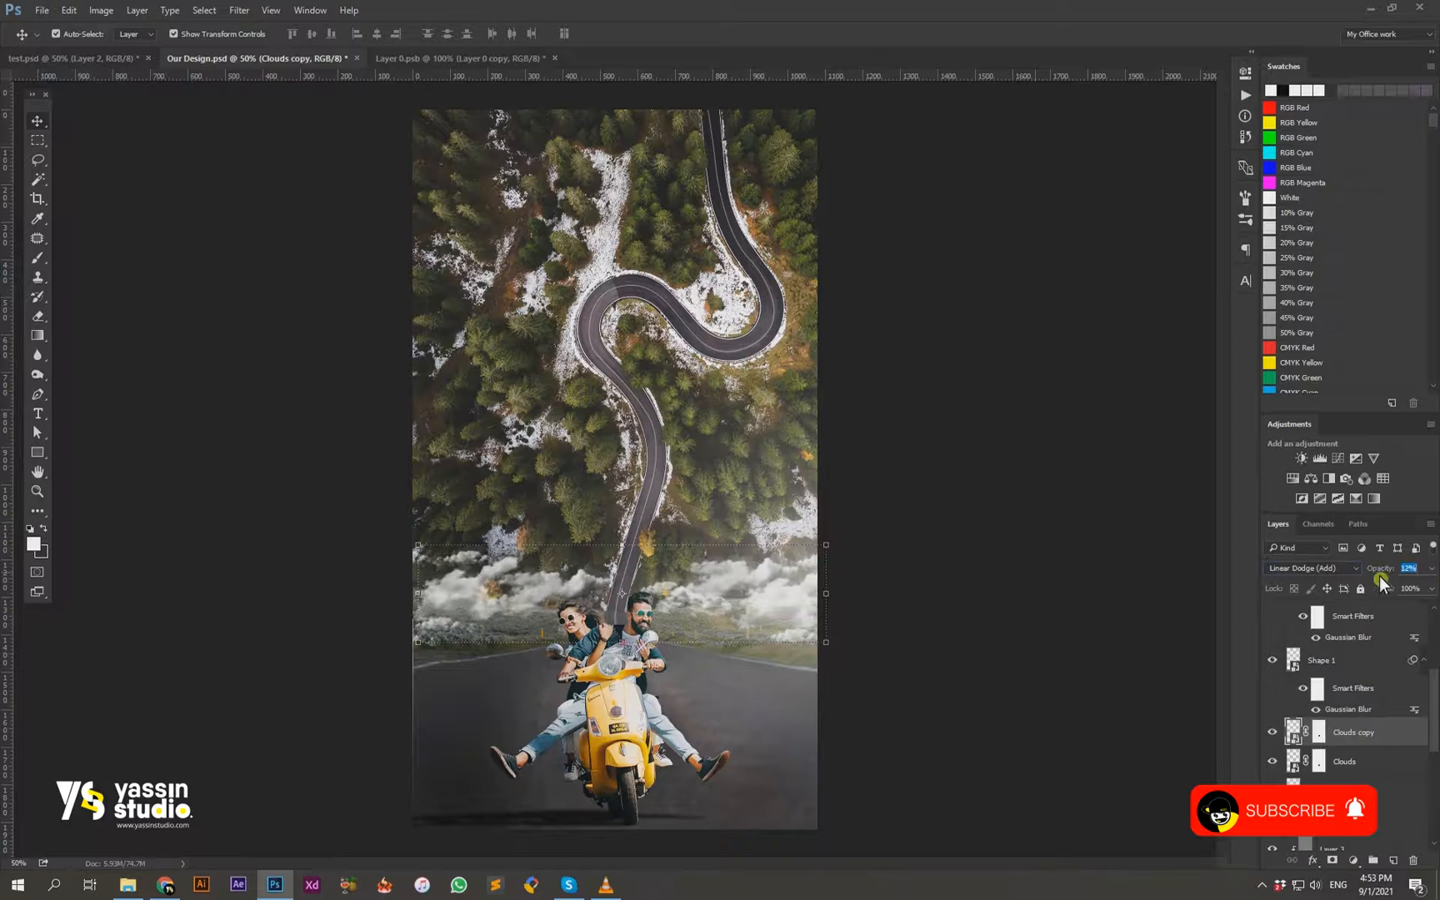
pyautogui.click(1090, 572)
pyautogui.hotkey('ctrl', '-')
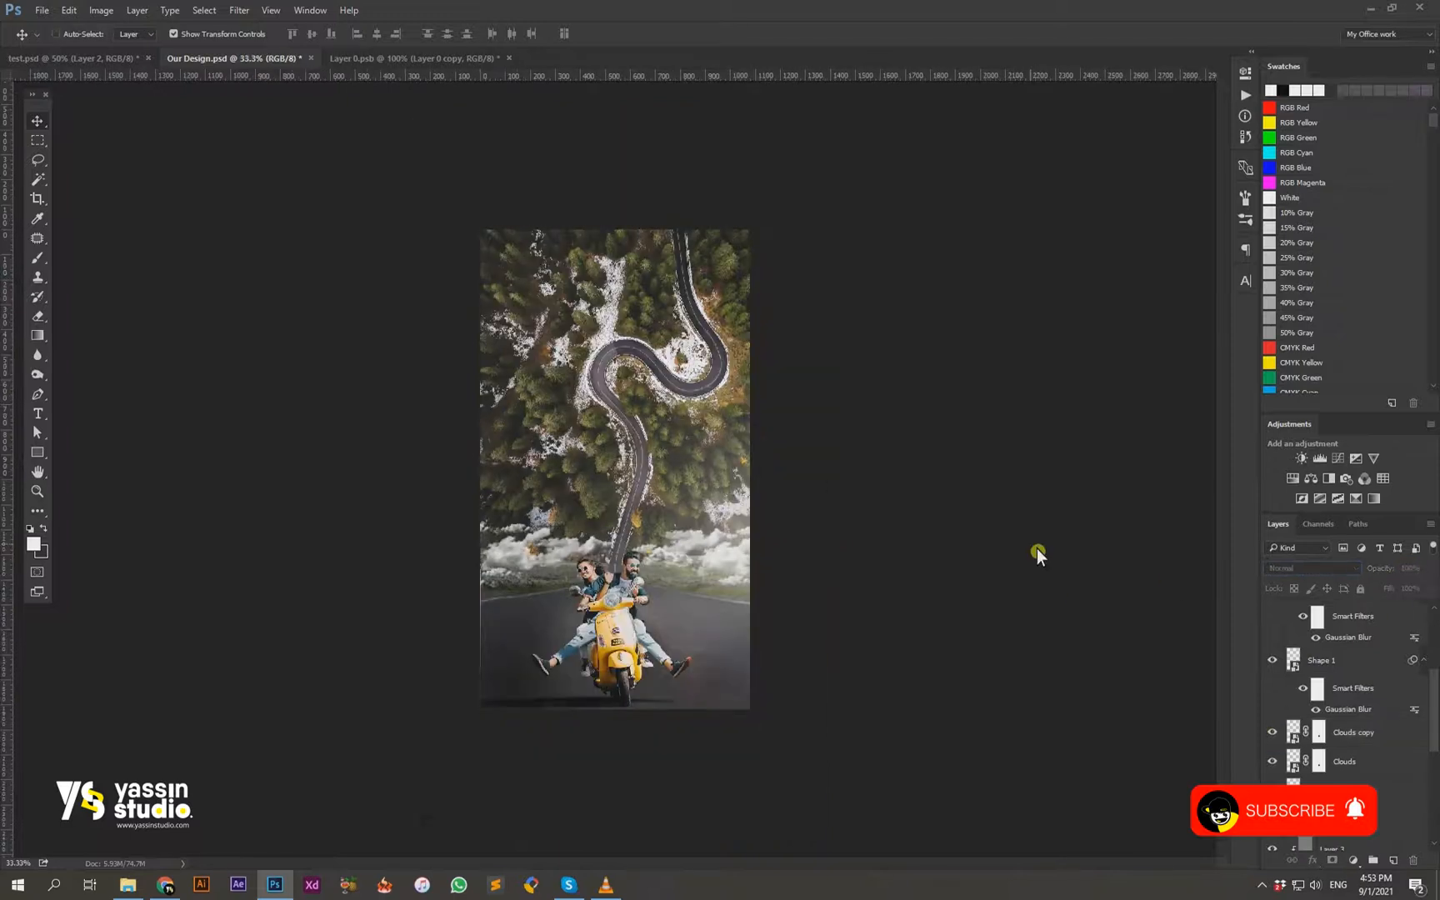
pyautogui.hotkey('ctrl', '+')
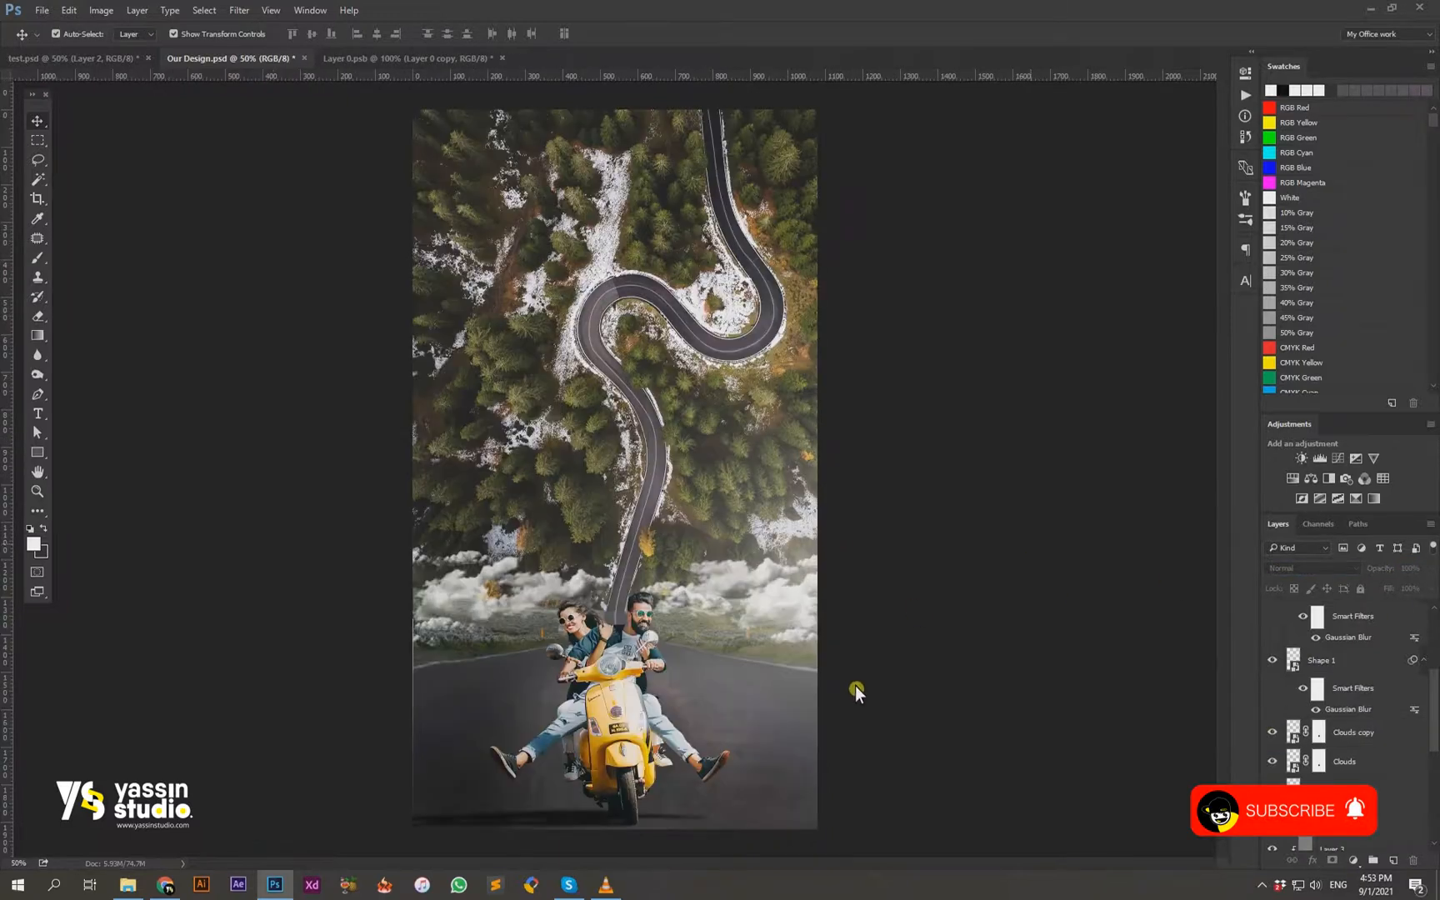
# Step: Examine the composite at 100% around the couple and horizon, and look through the layer stack
pyautogui.hotkey('ctrl', '+')
pyautogui.hotkey('ctrl', '+')
pyautogui.scroll(-2, 784, 646)
pyautogui.scroll(-2, 1381, 690)
pyautogui.click(1372, 727)
pyautogui.scroll(-1, 1371, 728)
pyautogui.scroll(5, 1352, 743)
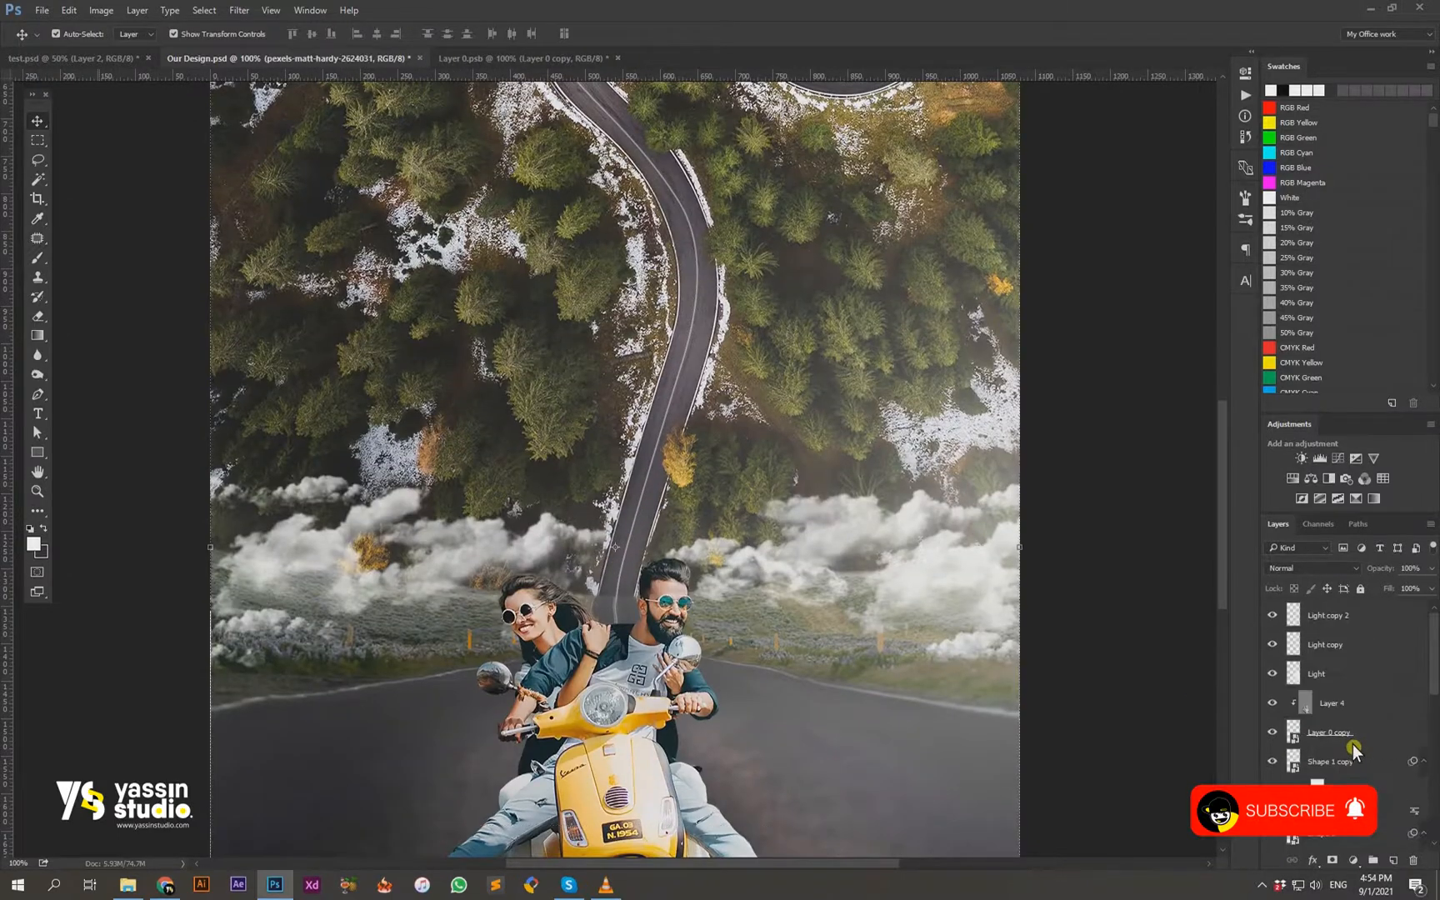
pyautogui.click(829, 259)
pyautogui.click(238, 130)
pyautogui.scroll(-1, 238, 130)
pyautogui.scroll(5, 1347, 740)
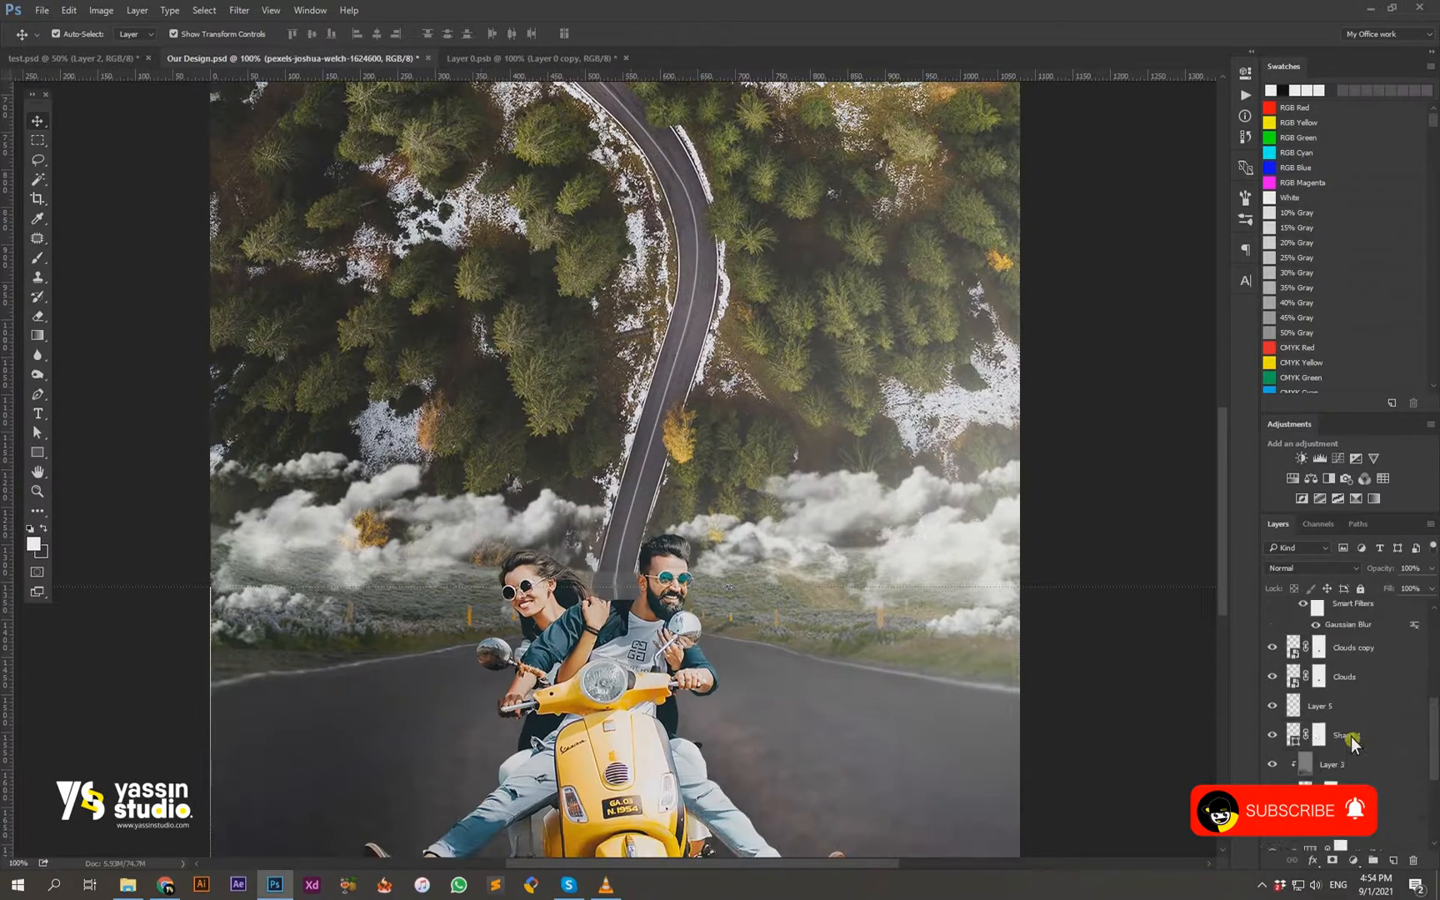
pyautogui.scroll(2, 1360, 779)
pyautogui.scroll(-2, 1362, 779)
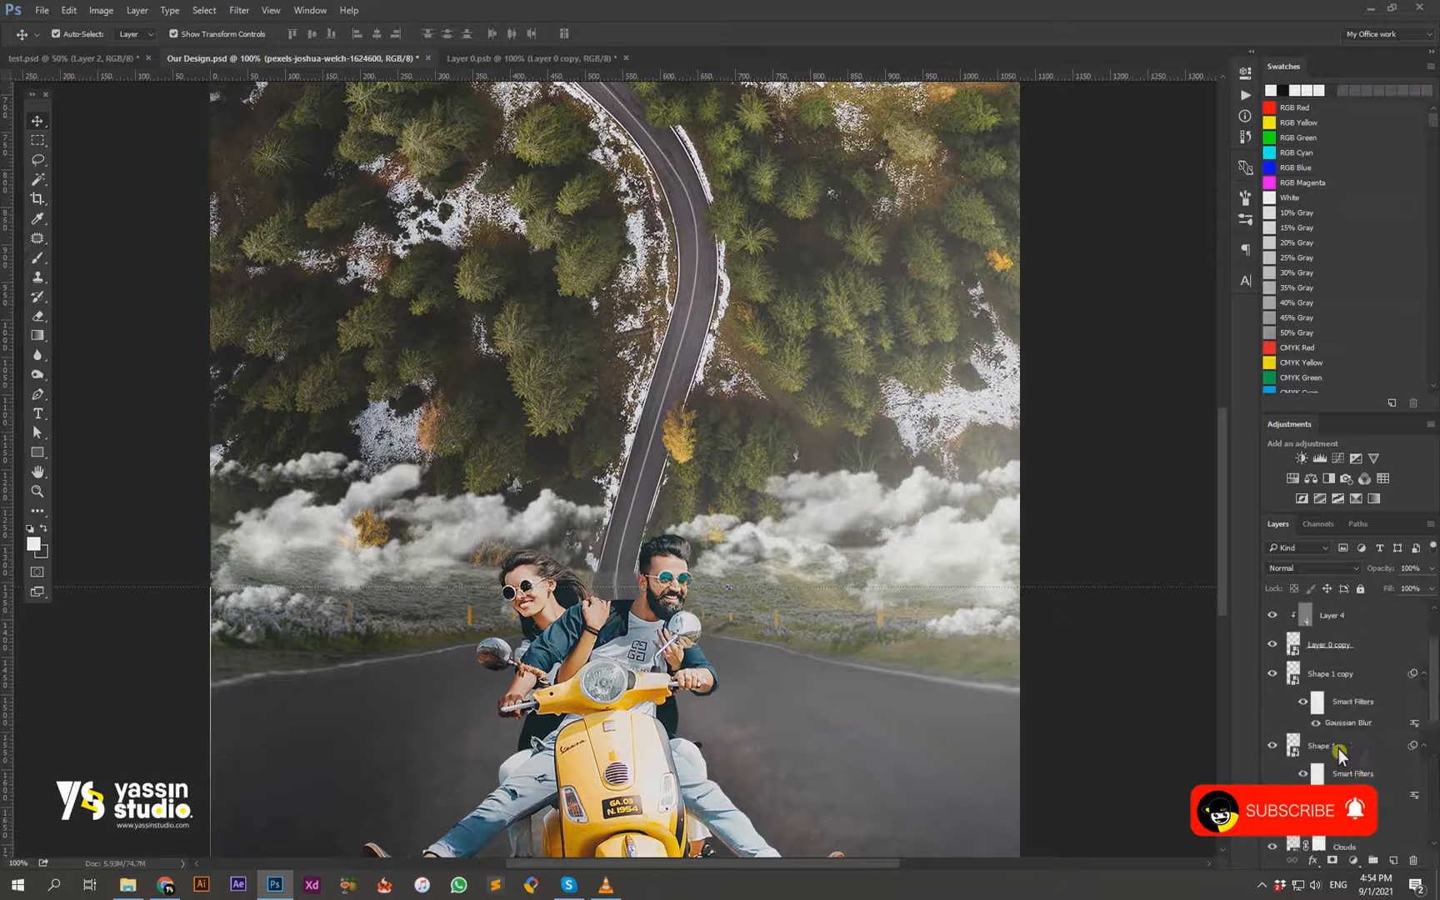
# Step: Add an empty layer above the blurred Shape 1 layer for cloning the road seam behind the couple
pyautogui.click(1352, 658)
pyautogui.scroll(-1, 615, 468)
pyautogui.hotkey('ctrl', '+')
pyautogui.hotkey('ctrl', '+')
pyautogui.hotkey('ctrl', '+')
pyautogui.moveTo(563, 652); pyautogui.dragTo(485, 418)
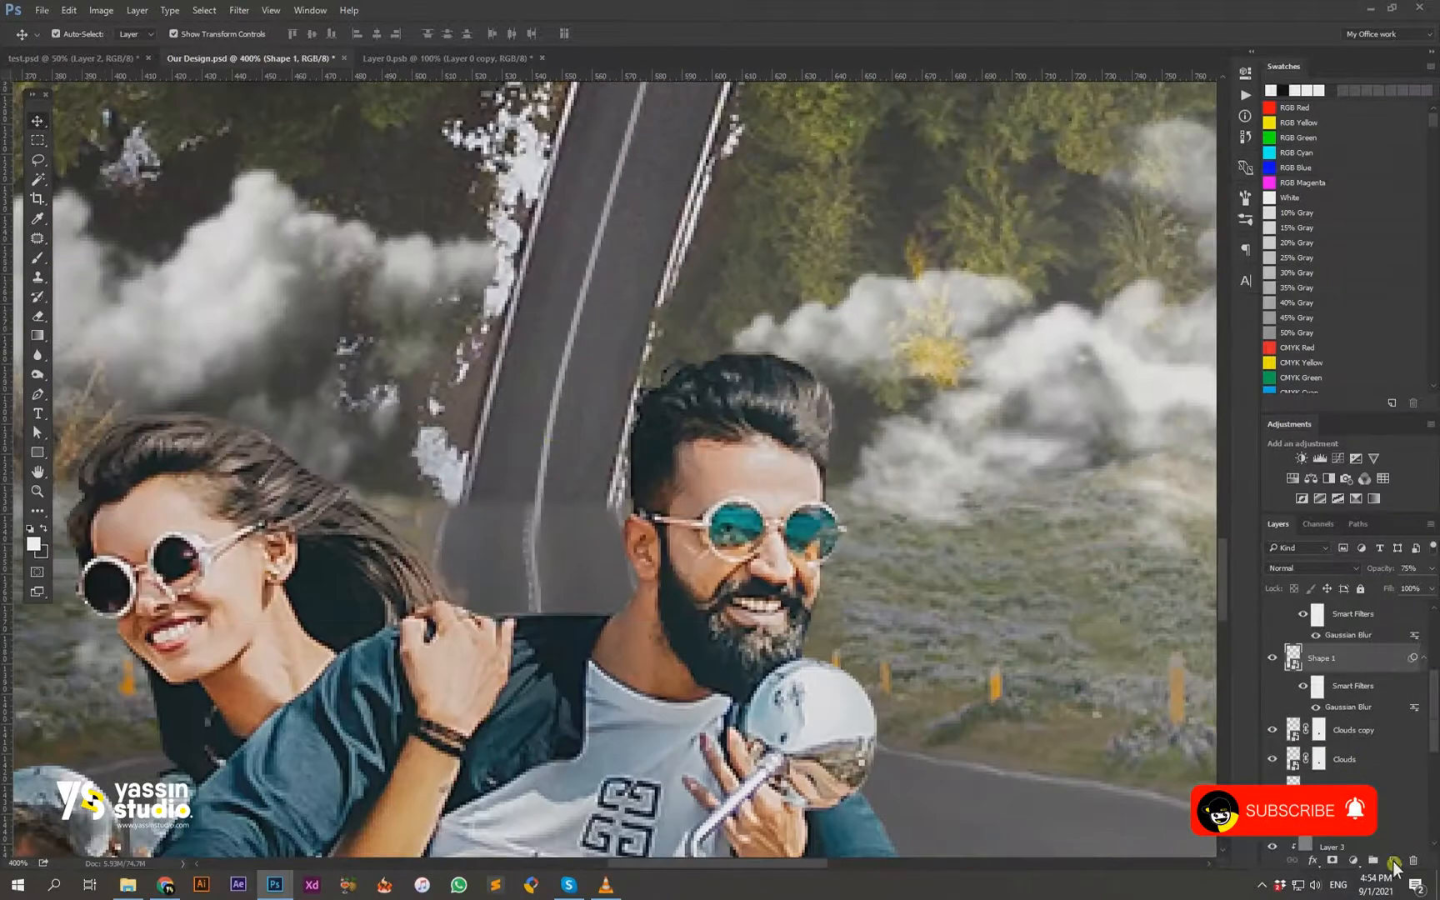
pyautogui.click(1392, 861)
pyautogui.click(38, 278)
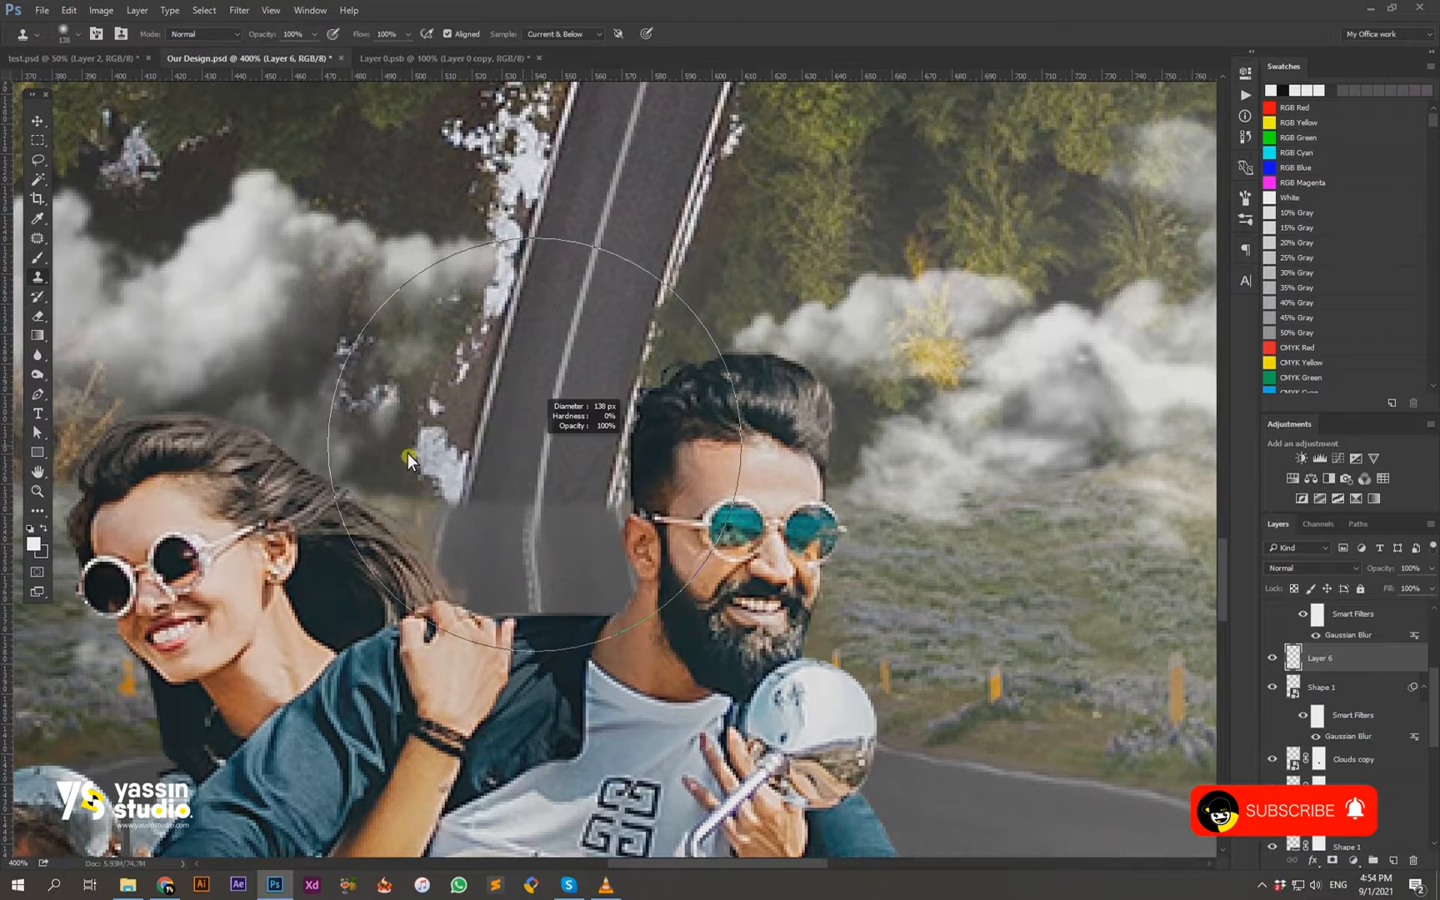
# Step: Clone asphalt over the seam between the two roads behind the couple with a small soft Clone Stamp brush
pyautogui.keyDown('alt'); pyautogui.rightClick(527, 461); pyautogui.keyUp('alt')
pyautogui.keyDown('alt'); pyautogui.rightClick(521, 452); pyautogui.keyUp('alt')
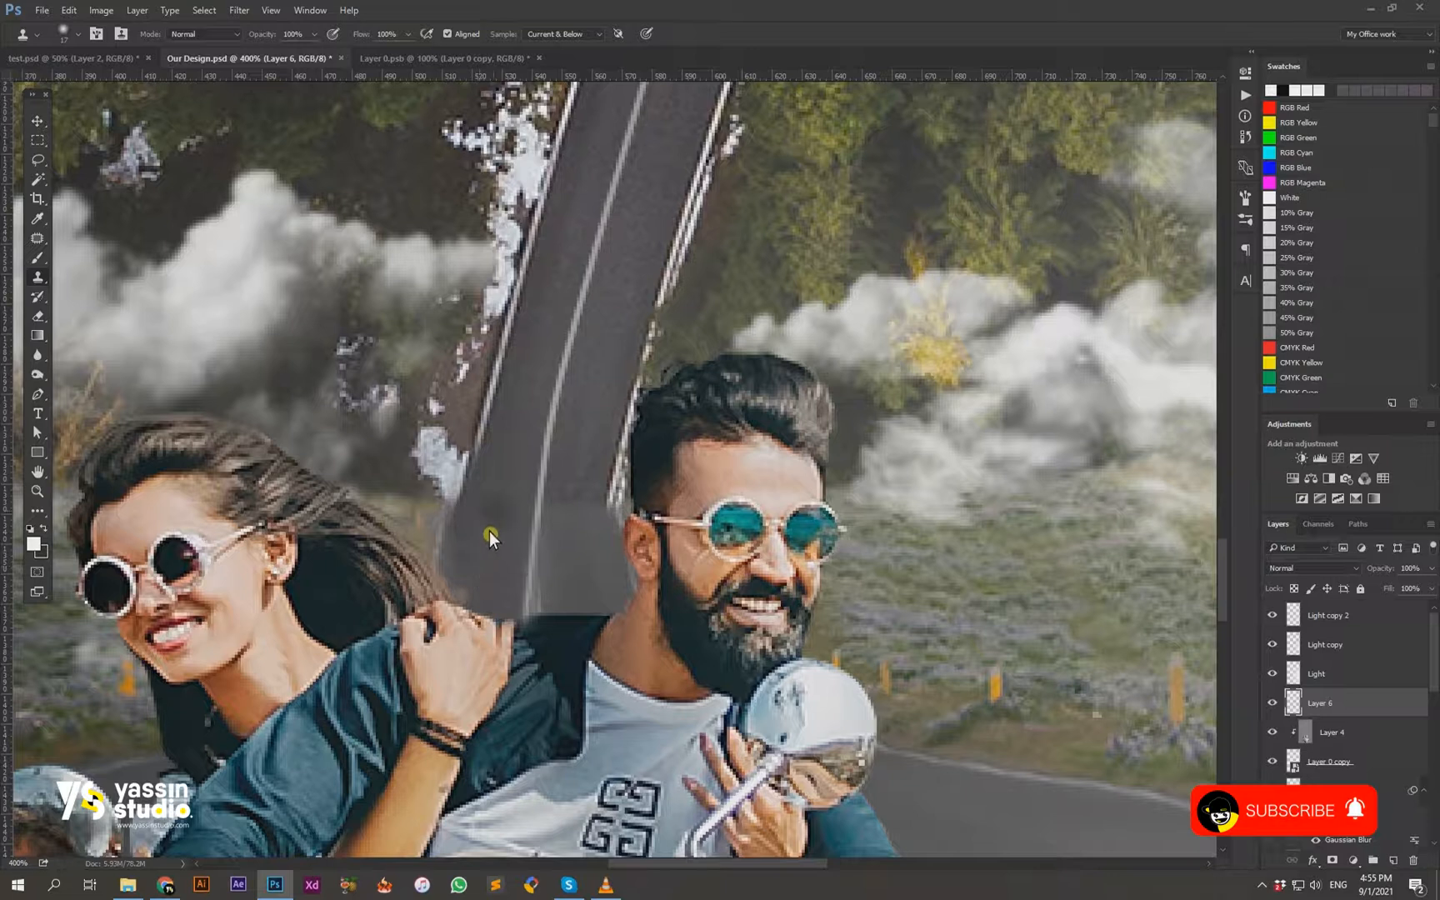
pyautogui.press('[')
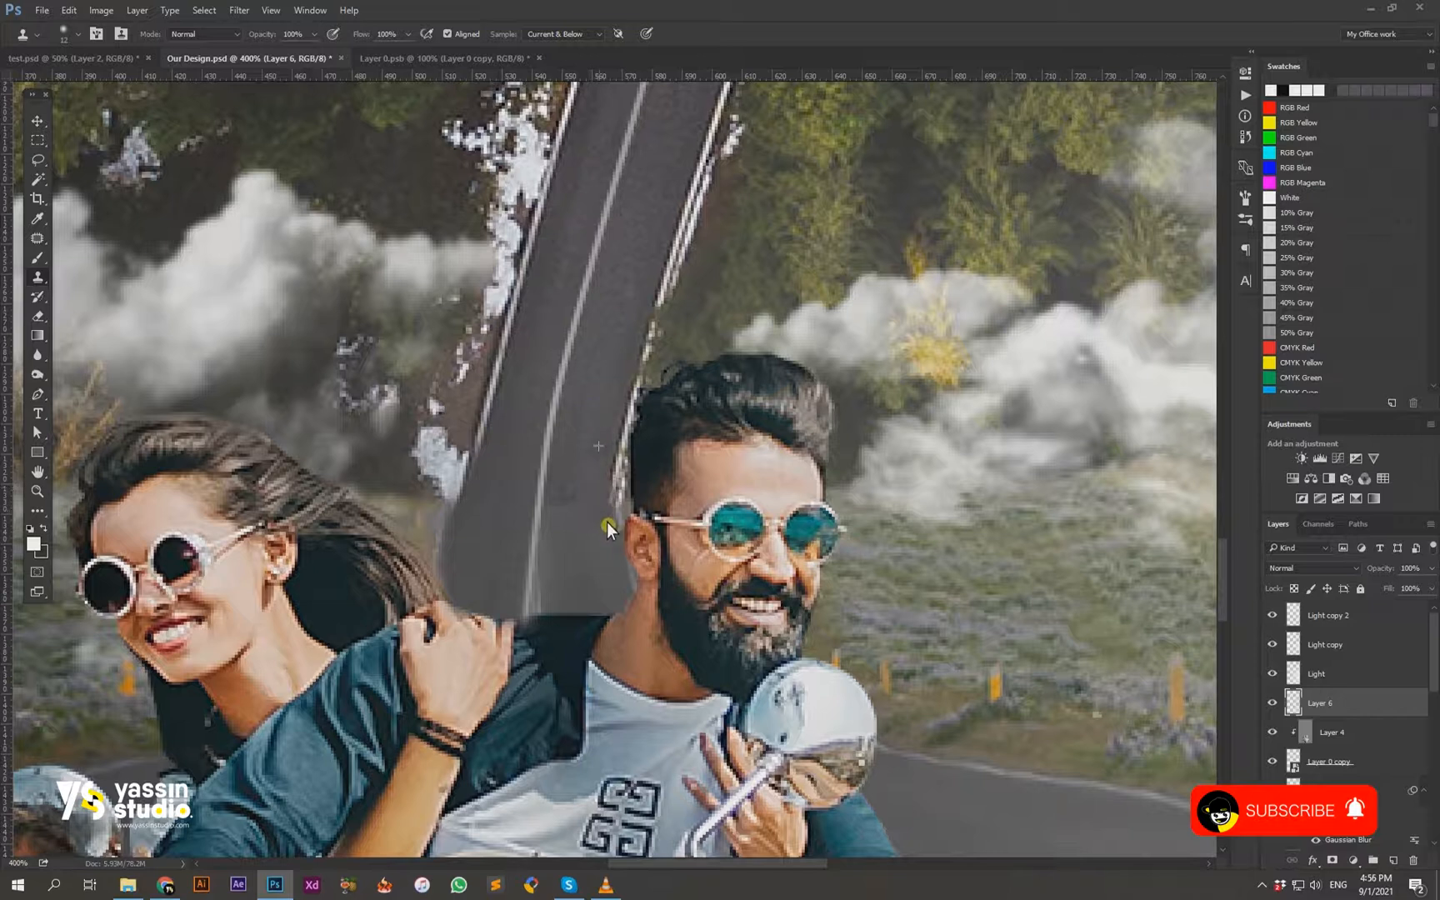
pyautogui.moveTo(601, 423); pyautogui.dragTo(606, 510)
pyautogui.moveTo(603, 430); pyautogui.dragTo(600, 514)
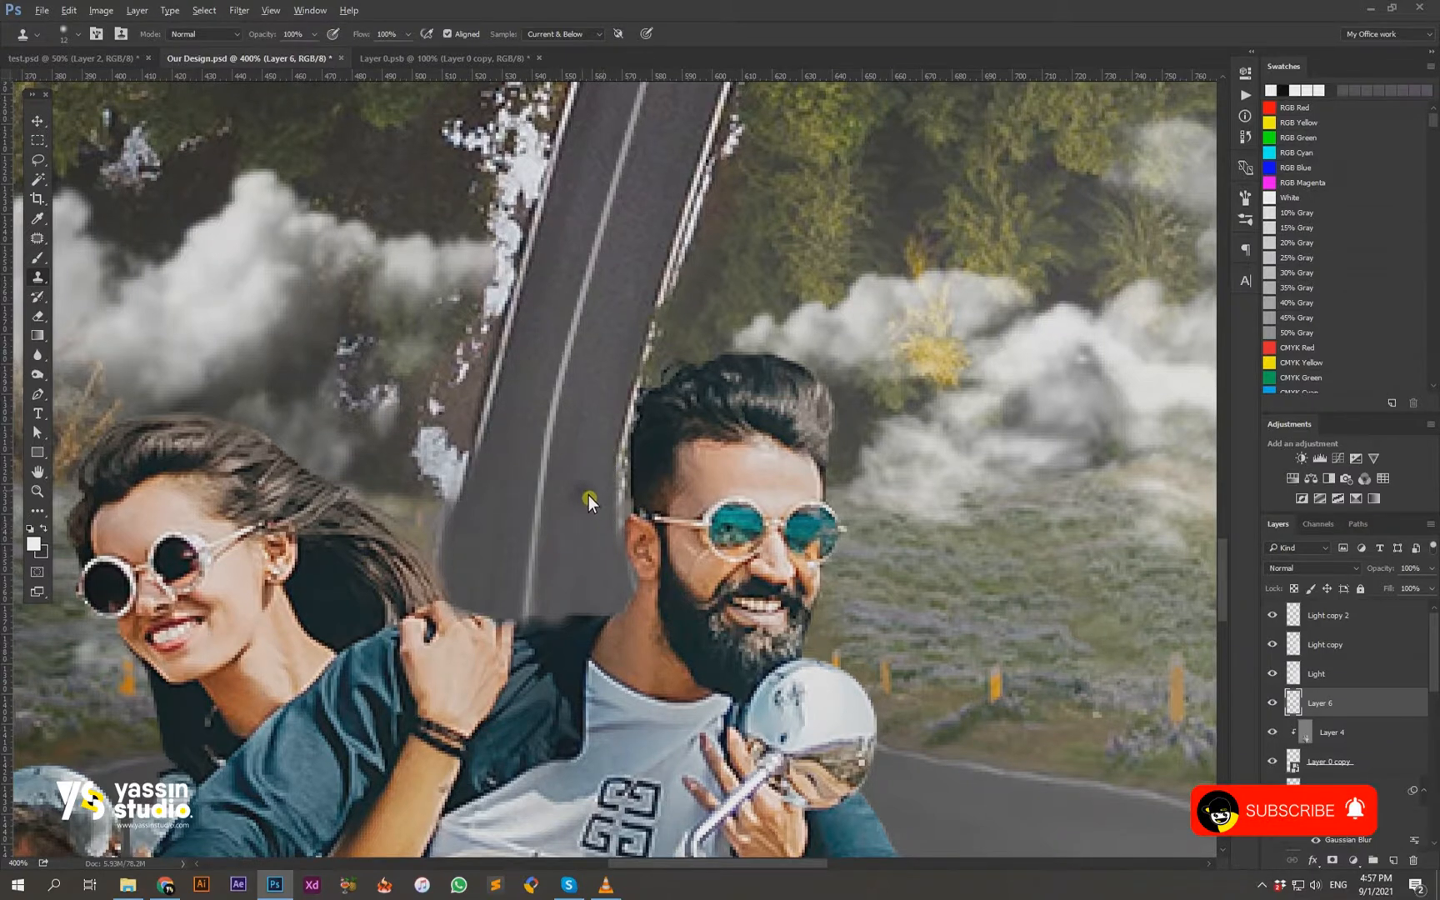
# Step: Mask the cloned road layer so it is hidden over the couple, and save the document
pyautogui.hotkey('ctrl', '1')
pyautogui.scroll(-1, 1302, 746)
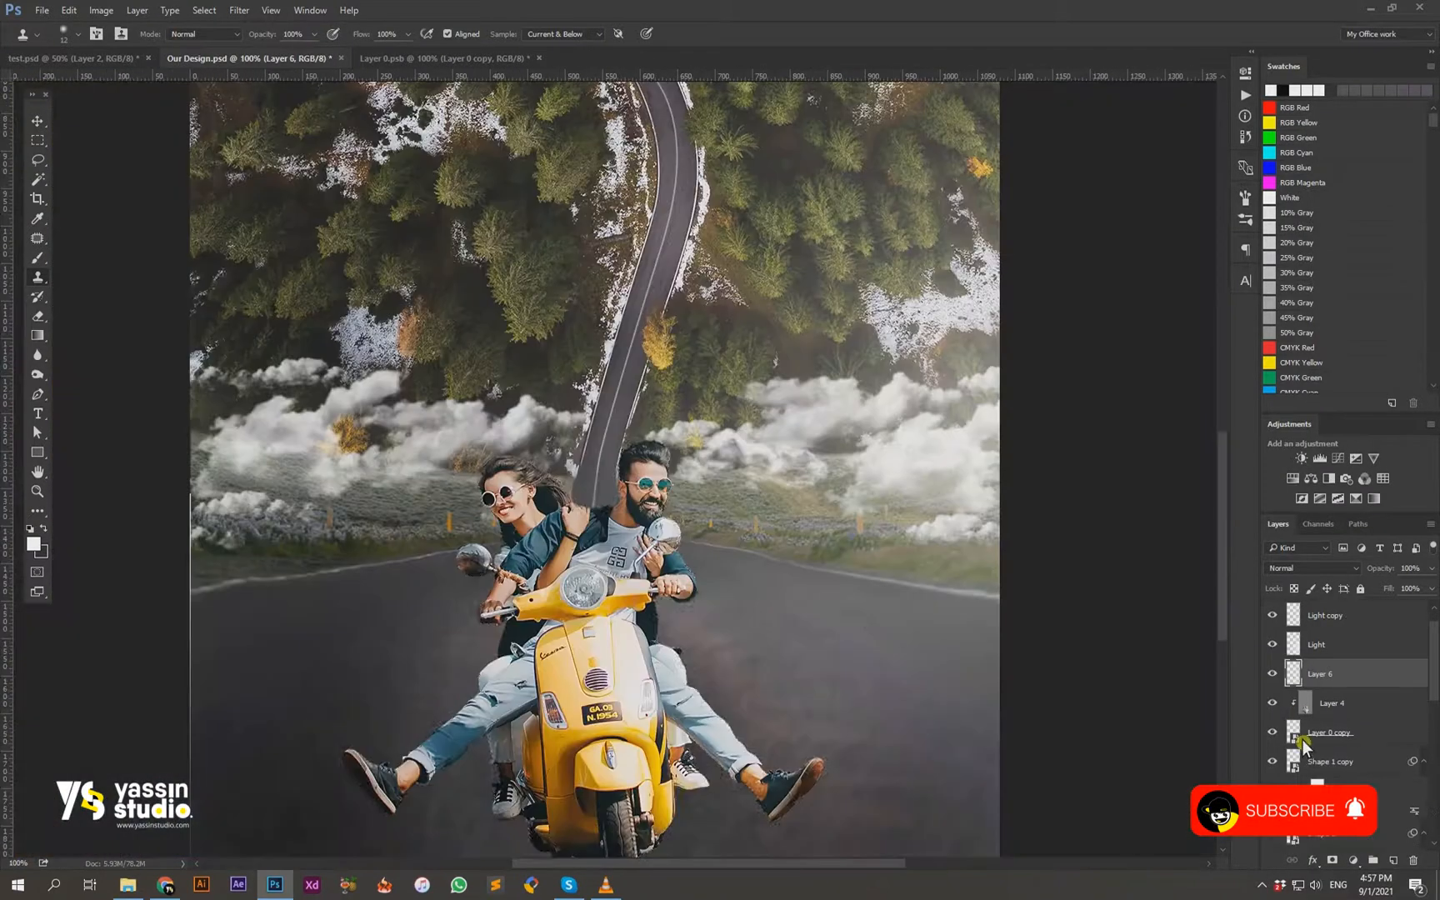
pyautogui.click(1333, 860)
pyautogui.hotkey('ctrl', 'i')
pyautogui.press('v')
pyautogui.keyDown('ctrl'); pyautogui.click(115, 156); pyautogui.keyUp('ctrl')
pyautogui.hotkey('ctrl', '-')
pyautogui.hotkey('ctrl', '-')
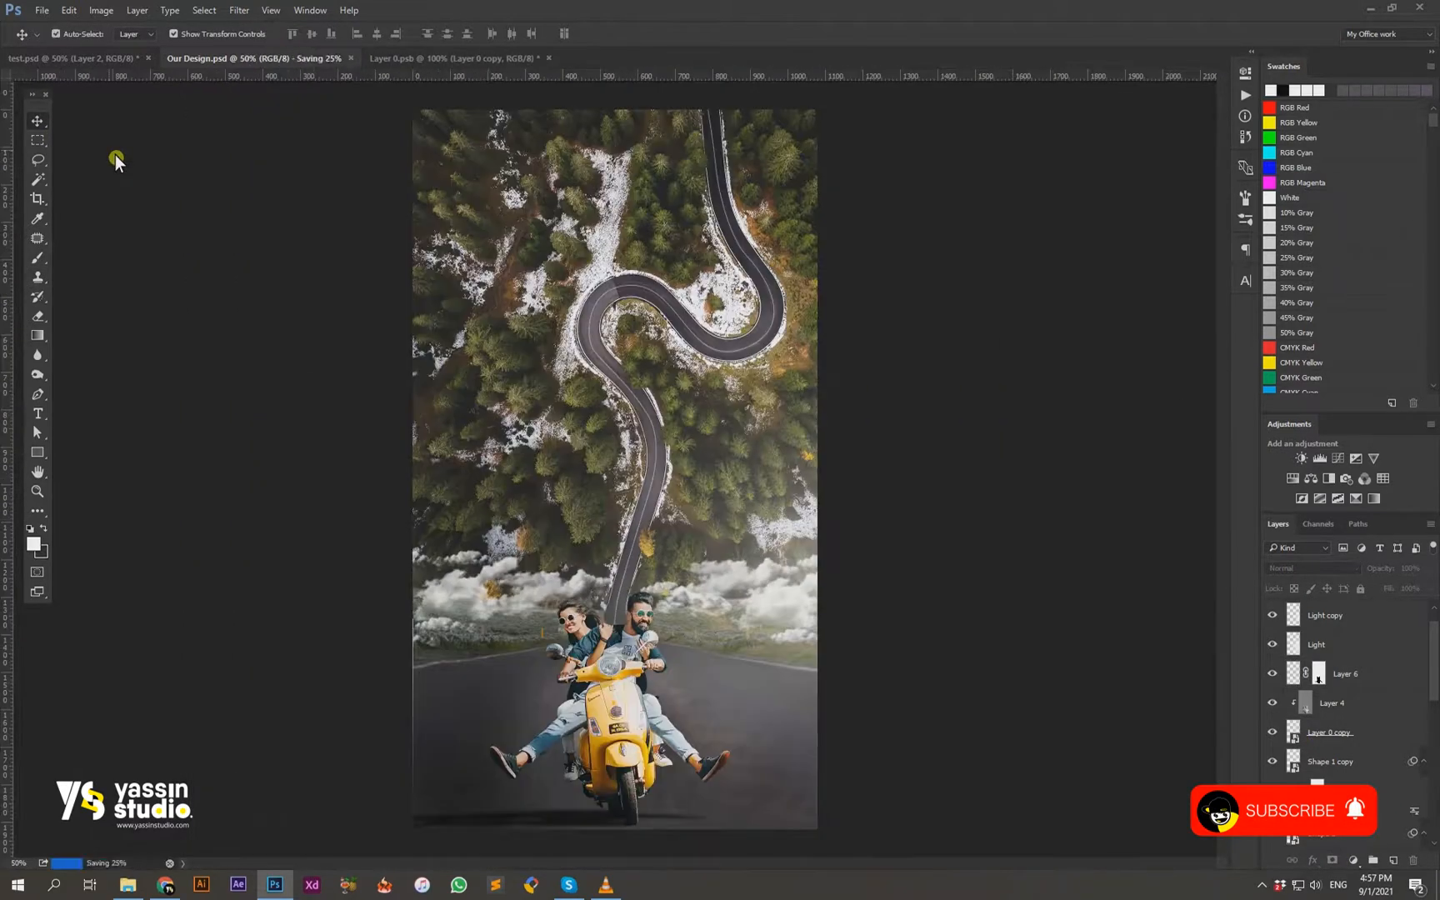
# Step: Set the opacity of the Overlay Layer 3, clipped to the lower road, to 75%
pyautogui.hotkey('ctrl', '-')
pyautogui.click(729, 676)
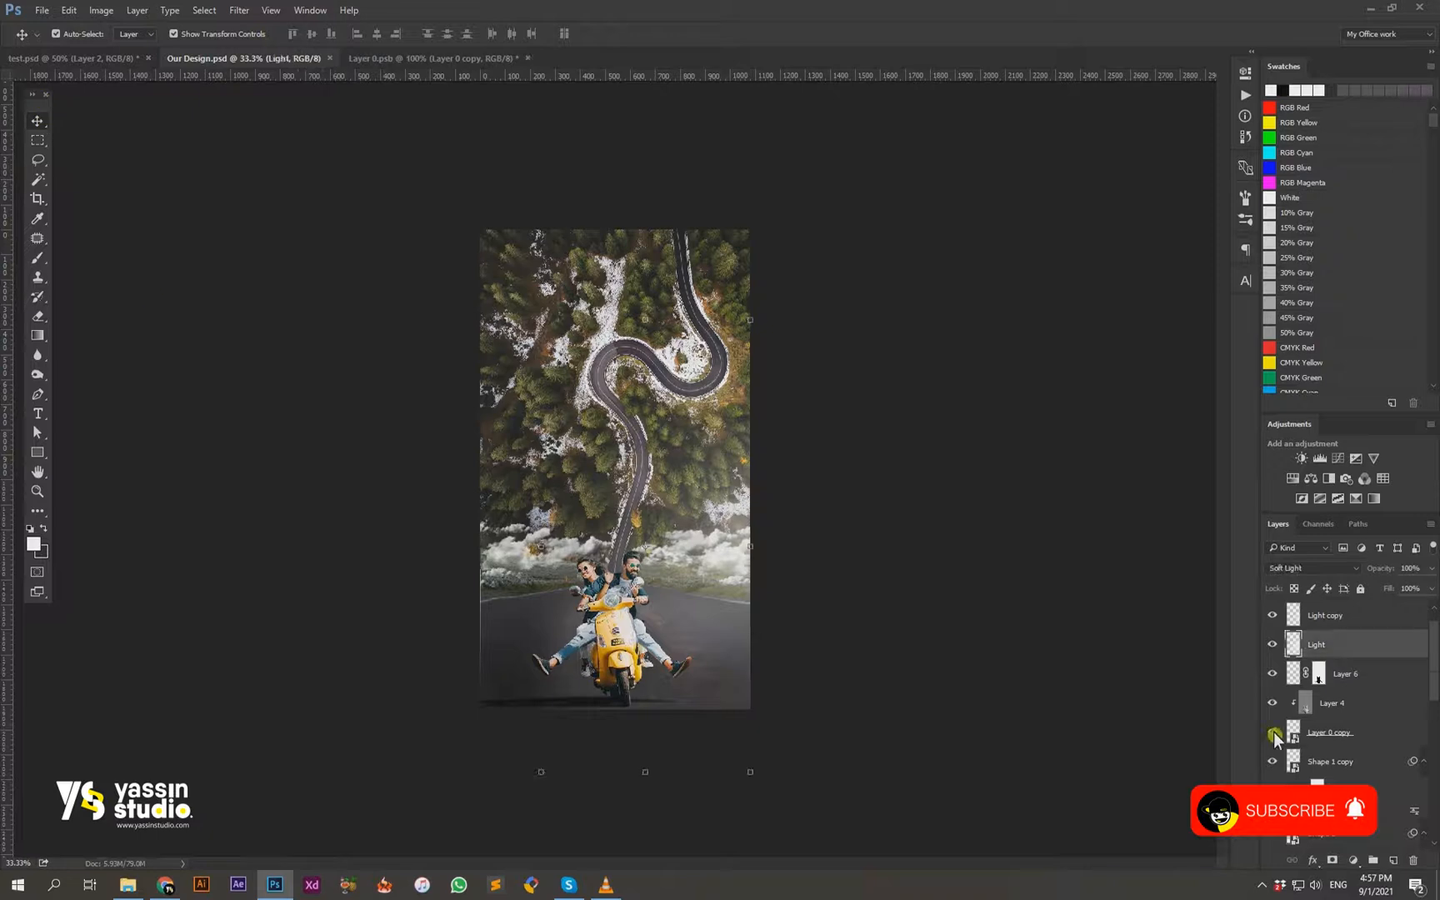
pyautogui.click(1385, 572)
pyautogui.click(1338, 732)
pyautogui.scroll(-3, 1351, 703)
pyautogui.click(1351, 704)
pyautogui.moveTo(1379, 570); pyautogui.dragTo(1427, 592)
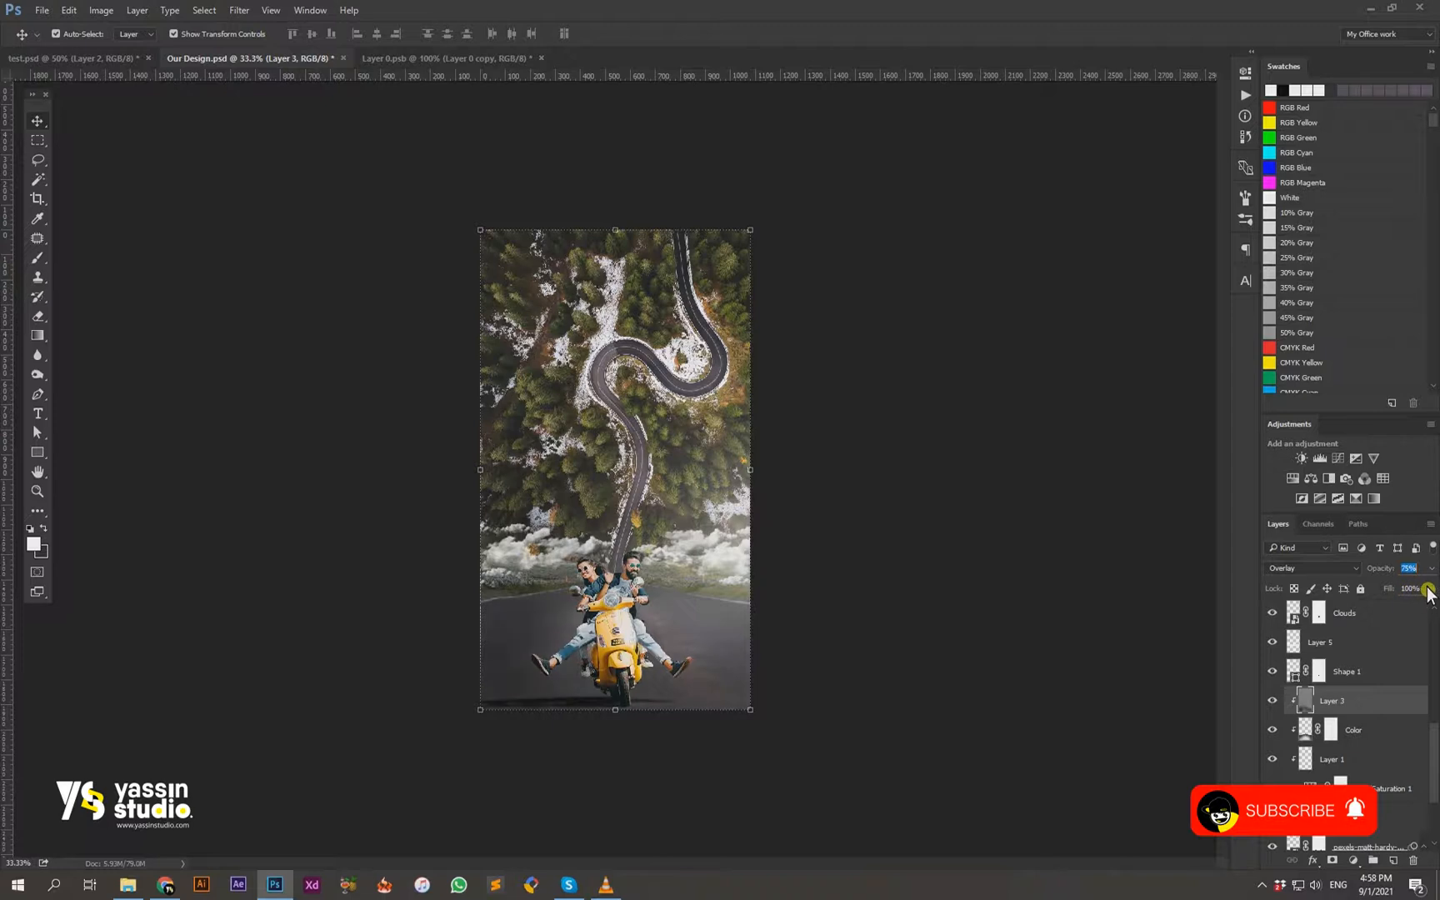
pyautogui.hotkey('ctrl', '+')
pyautogui.click(738, 544)
pyautogui.hotkey('ctrl', '-')
# Step: Add a Curves adjustment on top of all layers, raising the highlights and adding a shadow point to lift contrast
pyautogui.scroll(5, 1342, 700)
pyautogui.hotkey('ctrl', '+')
pyautogui.hotkey('ctrl', '-')
pyautogui.click(1392, 615)
pyautogui.click(1353, 861)
pyautogui.click(1325, 626)
pyautogui.moveTo(1181, 189); pyautogui.dragTo(1182, 181)
pyautogui.click(1121, 244)
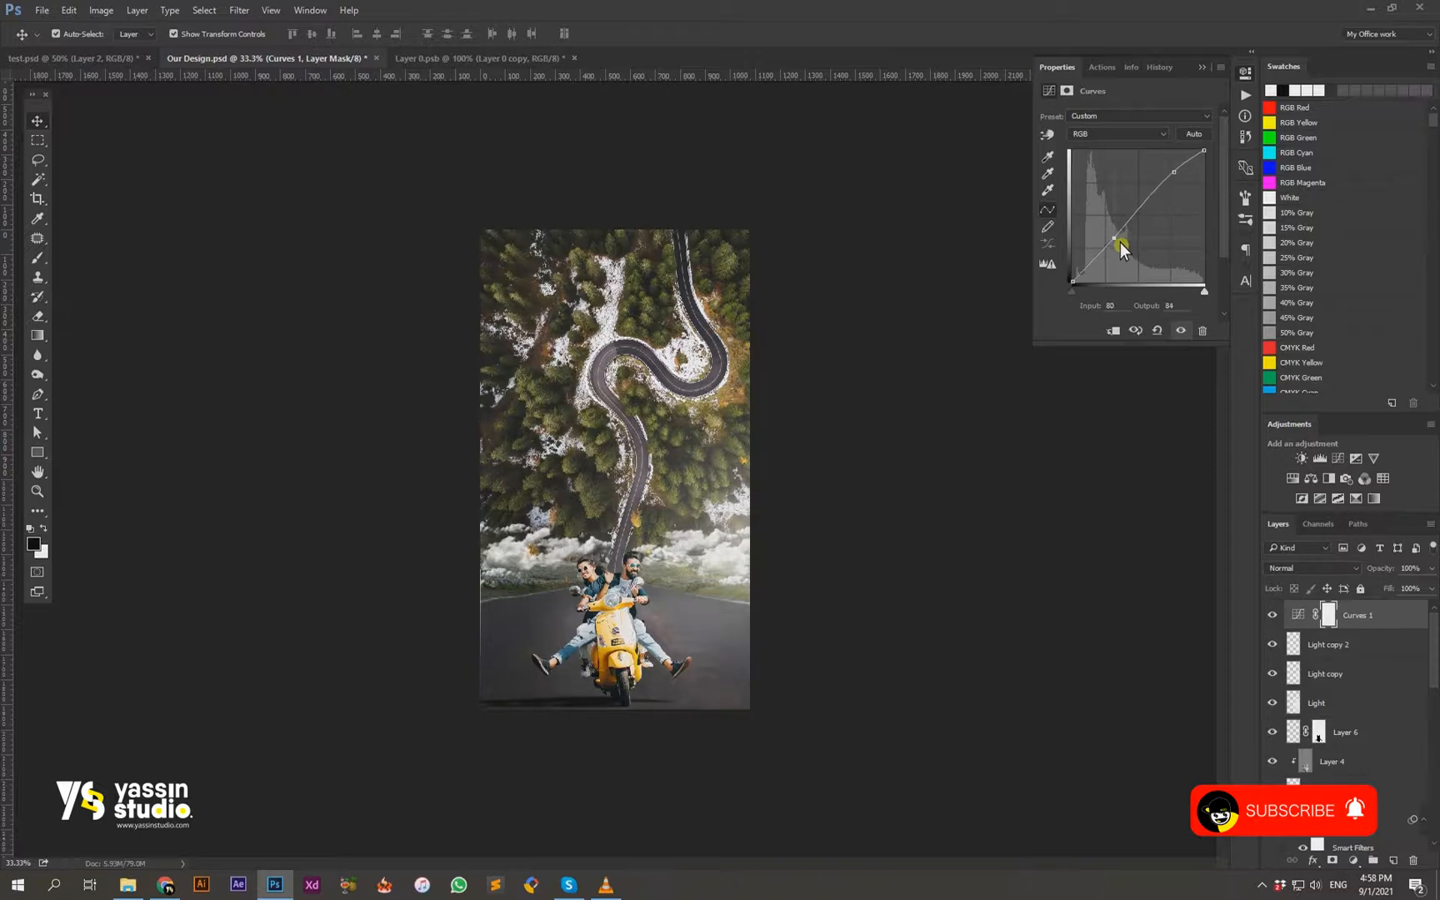
pyautogui.moveTo(1180, 175); pyautogui.dragTo(1129, 203)
pyautogui.click(1202, 68)
# Step: Add a Color Balance adjustment with midtones at -22 cyan/red and +16 yellow/blue
pyautogui.click(1353, 861)
pyautogui.click(1330, 678)
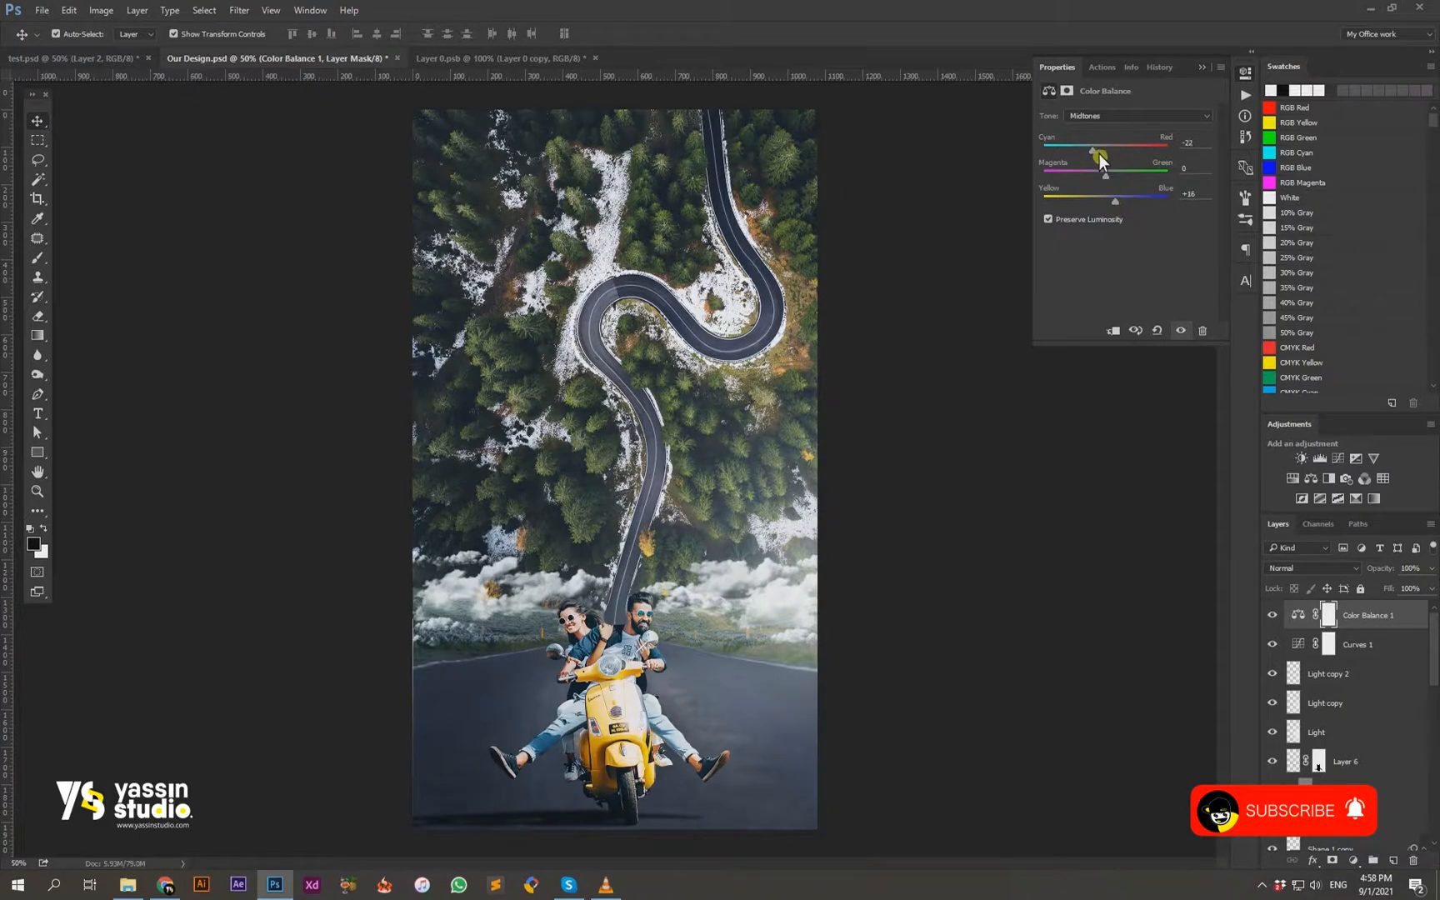
pyautogui.click(1210, 70)
# Step: Add a Color Lookup adjustment using the DropBlues.3DL 3DLUT file
pyautogui.click(1353, 861)
pyautogui.click(1330, 745)
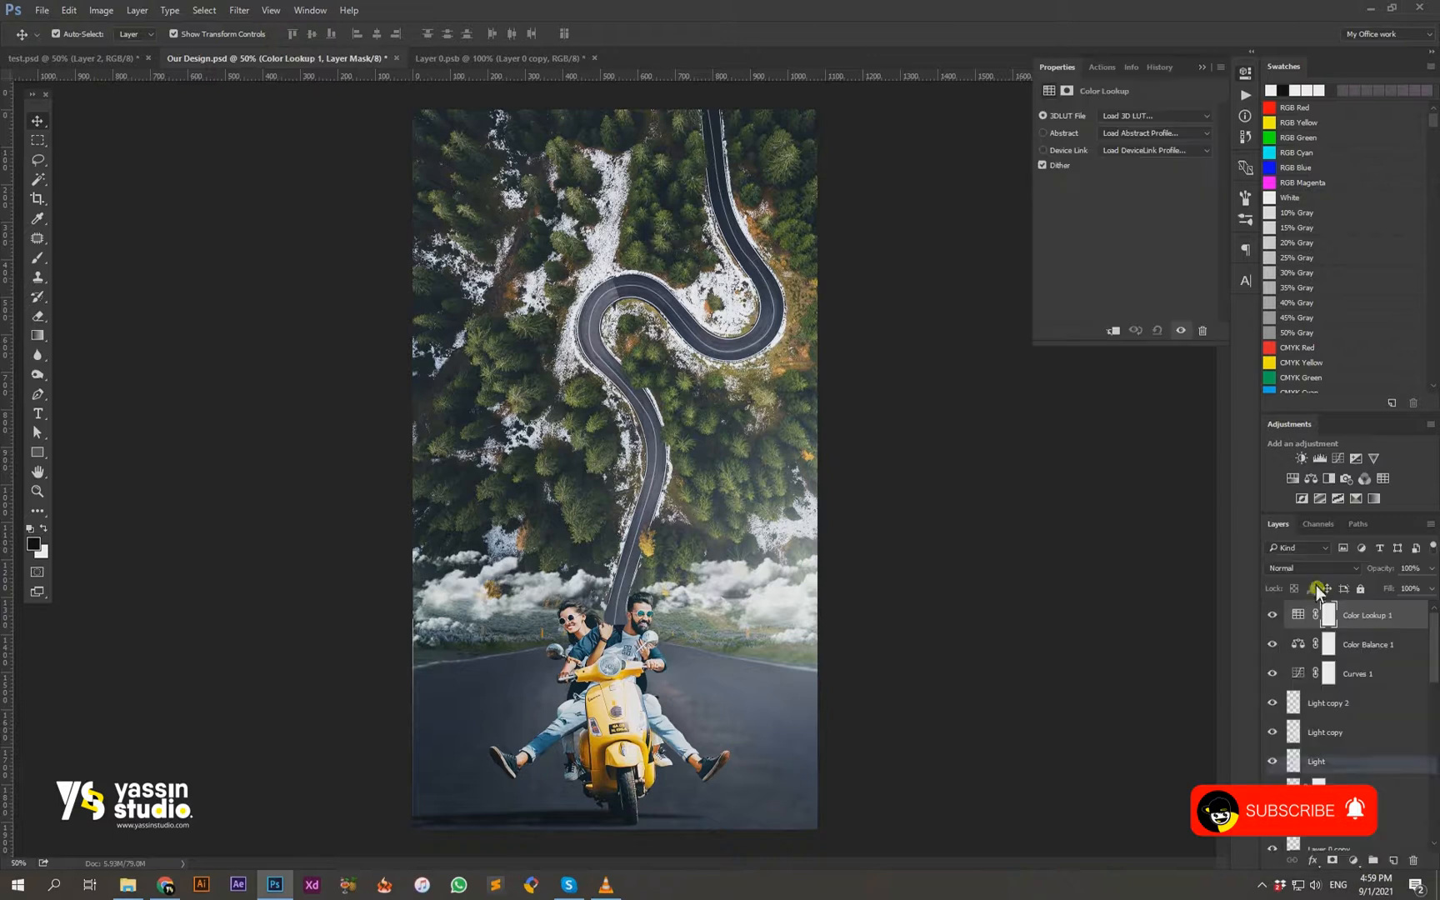
pyautogui.click(1125, 117)
pyautogui.click(1143, 259)
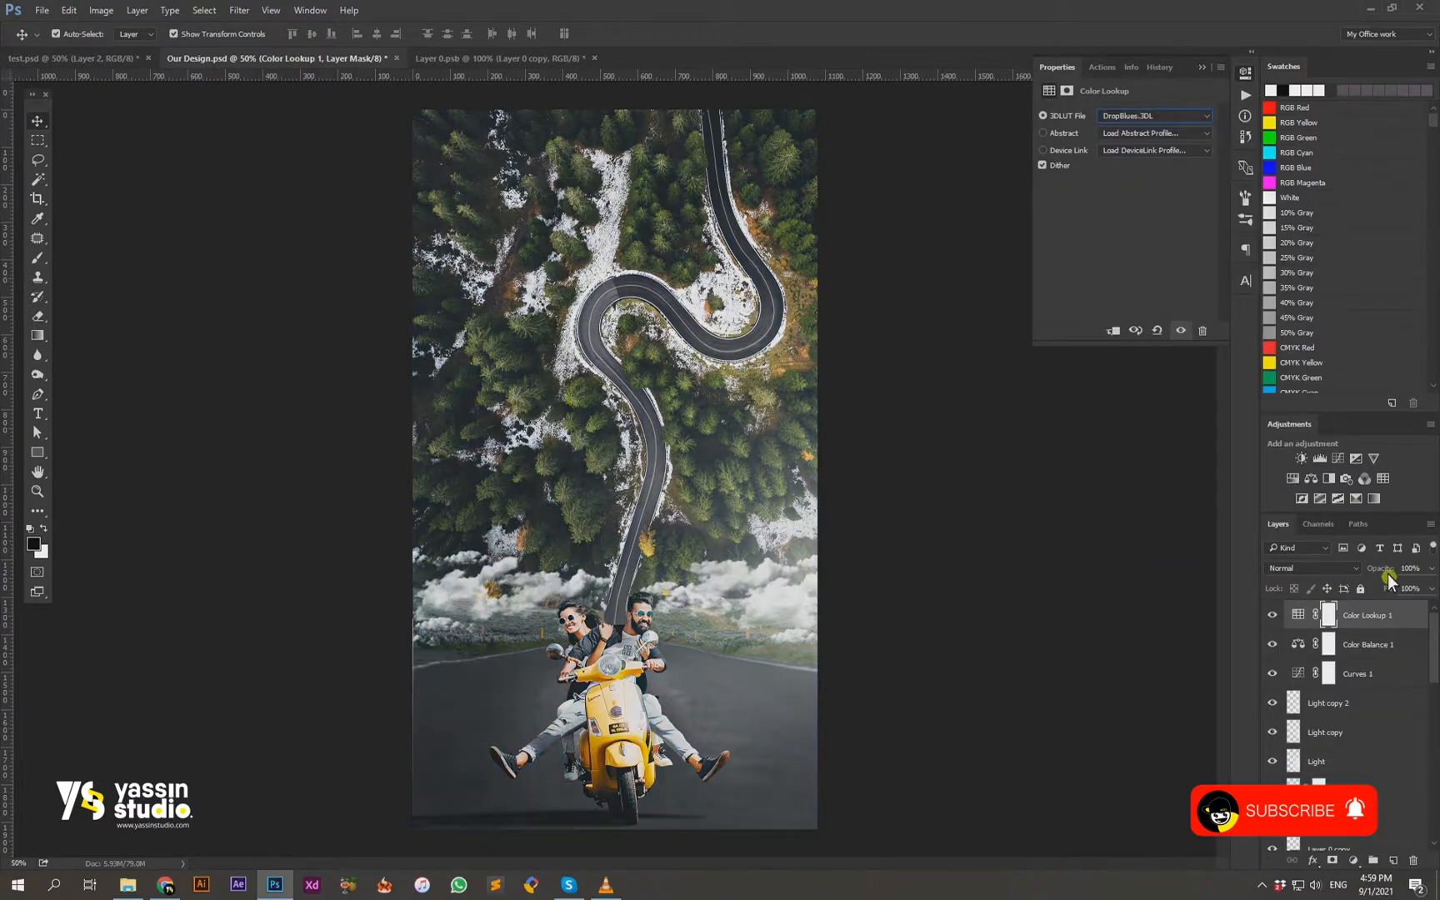
# Step: Set the black point of the green channel in the Curves adjustment to input 4
pyautogui.click(1366, 675)
pyautogui.click(1117, 134)
pyautogui.click(1096, 163)
pyautogui.moveTo(1074, 290); pyautogui.dragTo(1083, 297)
pyautogui.hotkey('ctrl', '-')
pyautogui.hotkey('ctrl', '+')
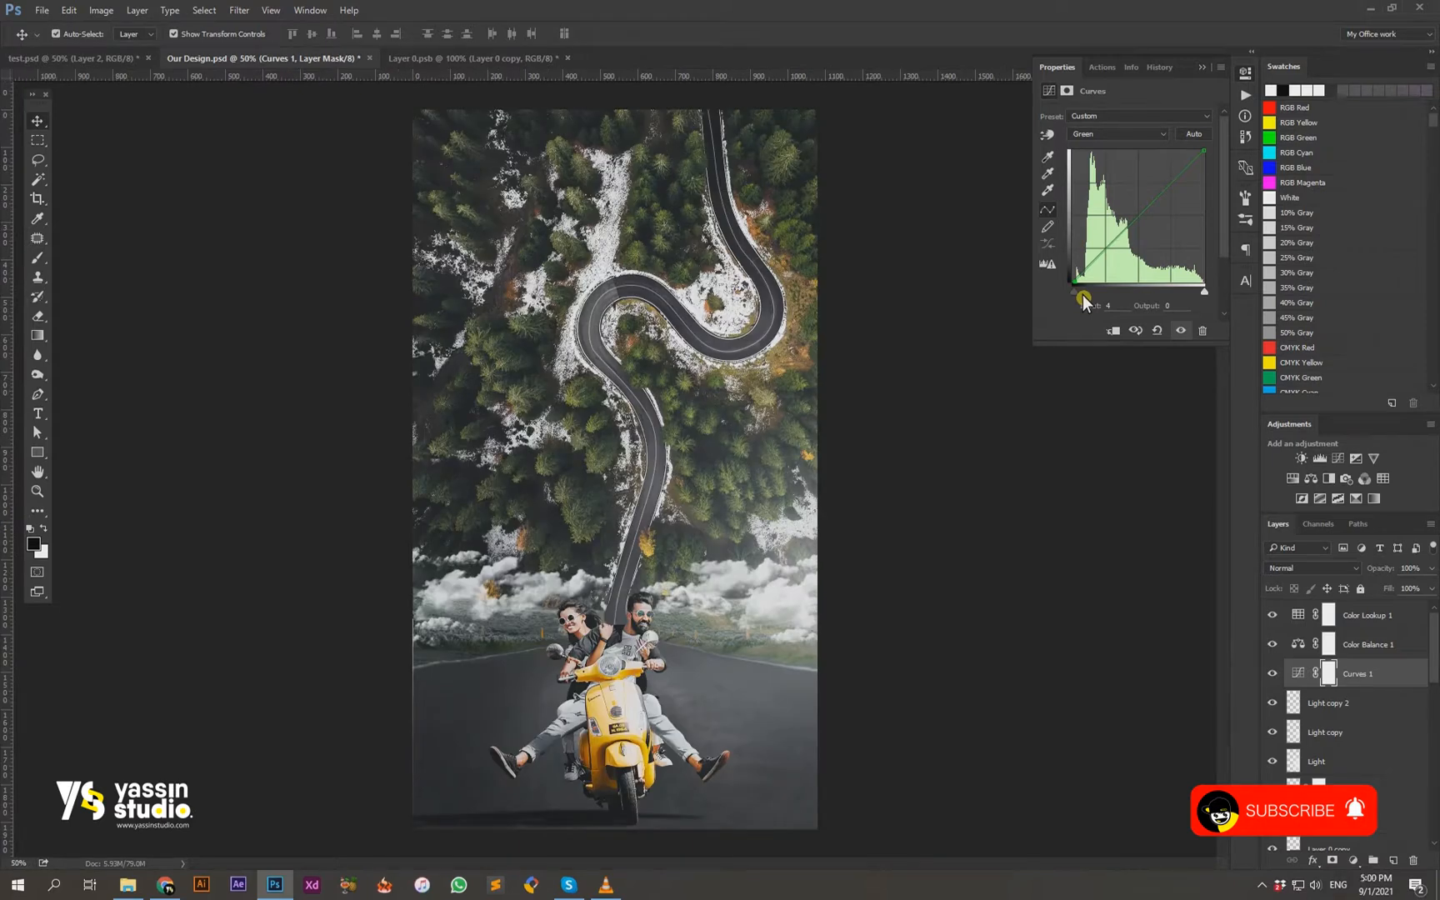
# Step: Set the black point of the blue channel in the Curves adjustment to input 6
pyautogui.click(1111, 135)
pyautogui.click(1100, 174)
pyautogui.moveTo(1079, 292)
pyautogui.mouseDown()
pyautogui.moveTo(1092, 295)
pyautogui.moveTo(1074, 293)
pyautogui.mouseUp()
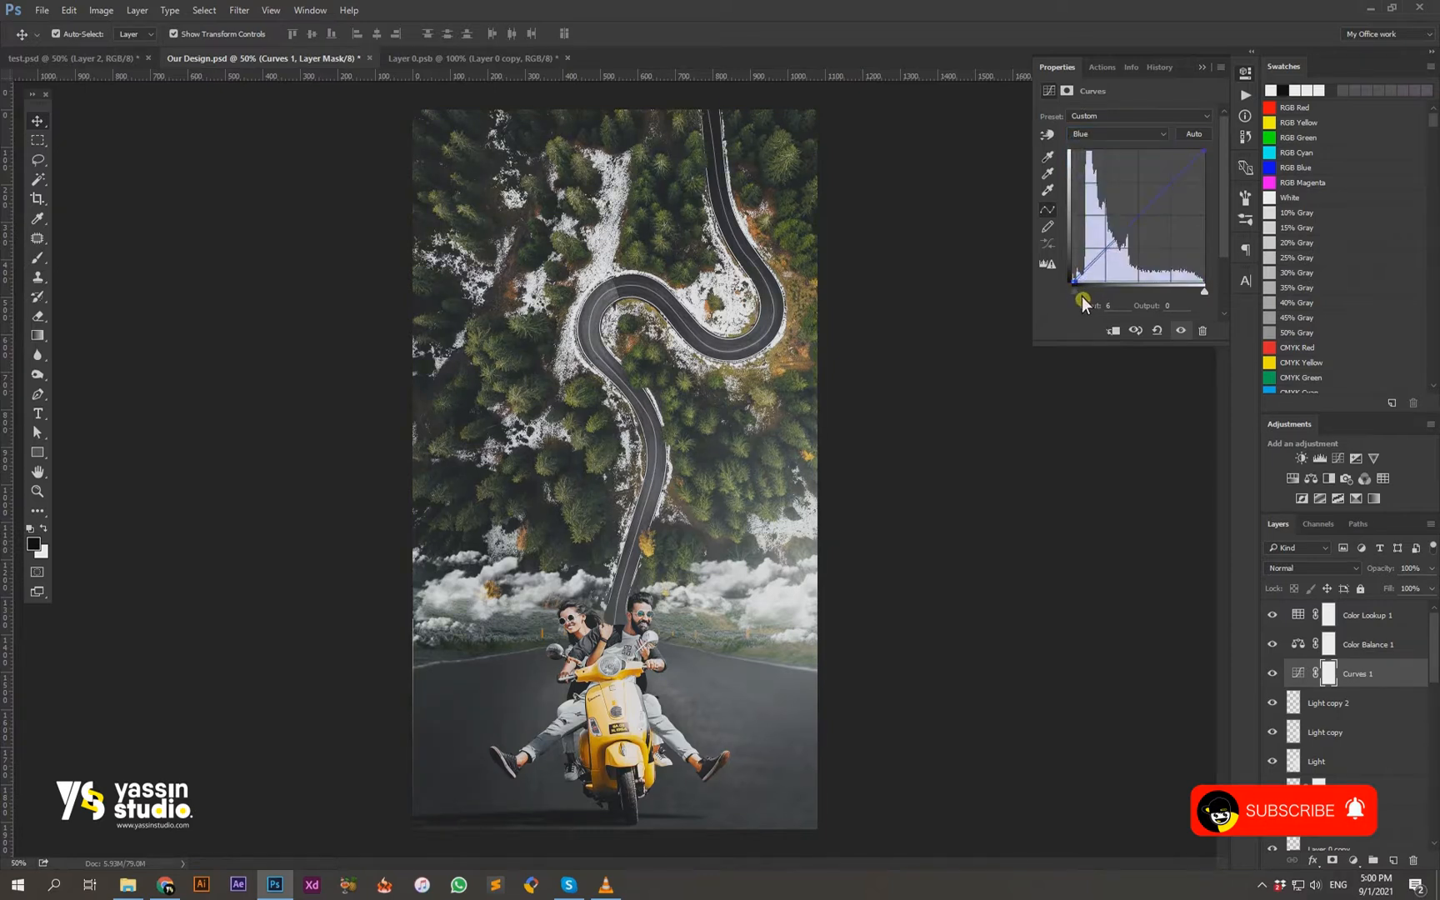
pyautogui.click(1202, 66)
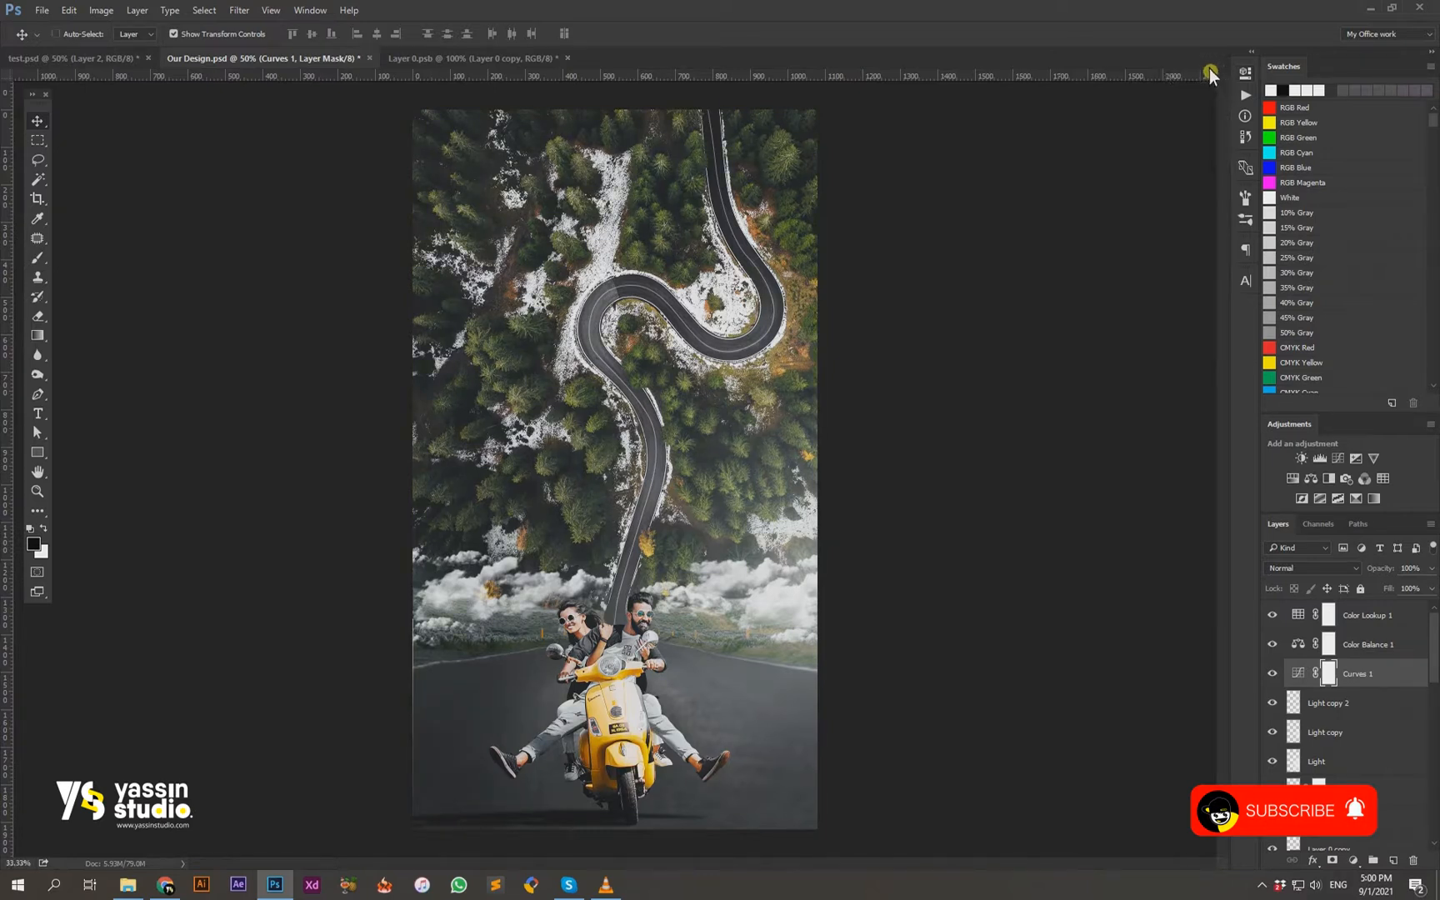